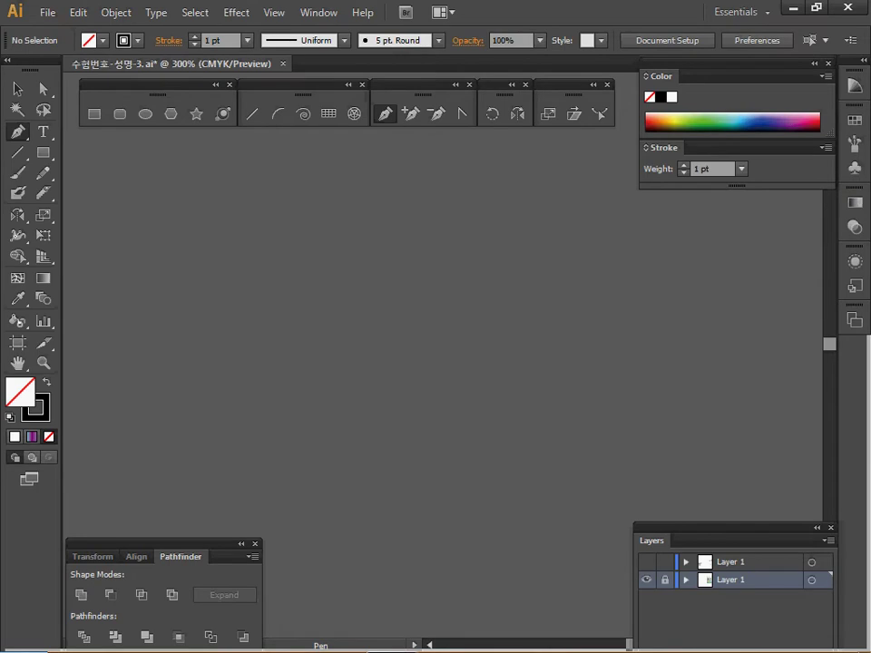
- Display the upper Layer 1 as the working layer and frame the white bird beside the coloured reference bird
left_click(744, 561)
key("ctrl+space")
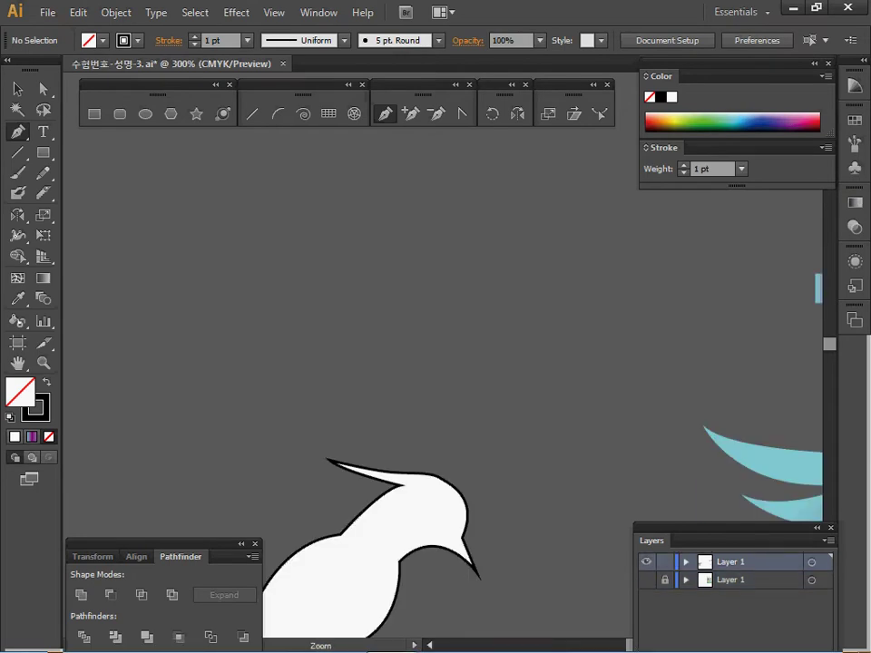
left_click(617, 427, "ctrl+alt")
left_click_drag(617, 427, 566, 339)
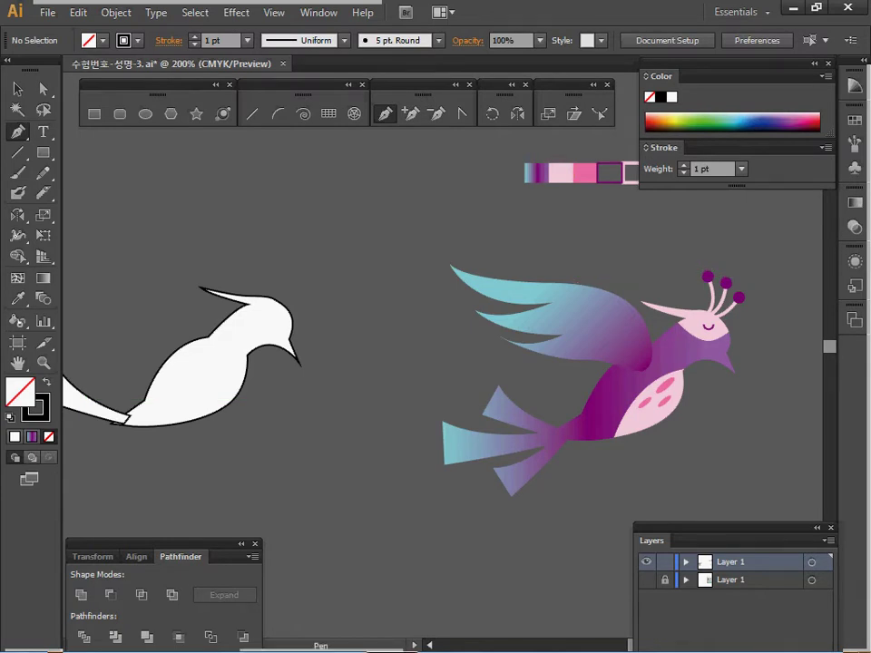
left_click_drag(300, 318, 364, 314)
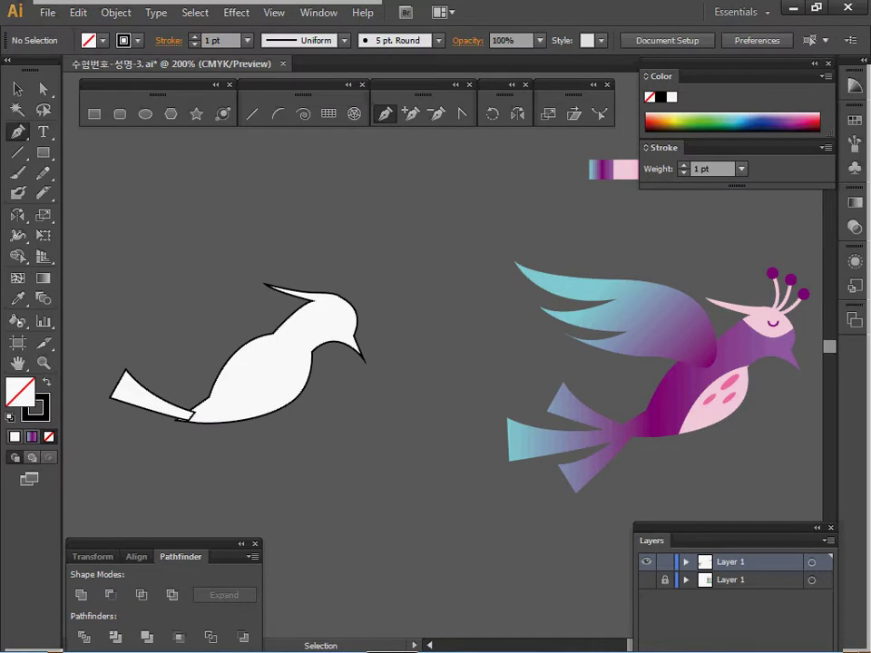
left_click(259, 377, "ctrl")
left_click(195, 317, "ctrl")
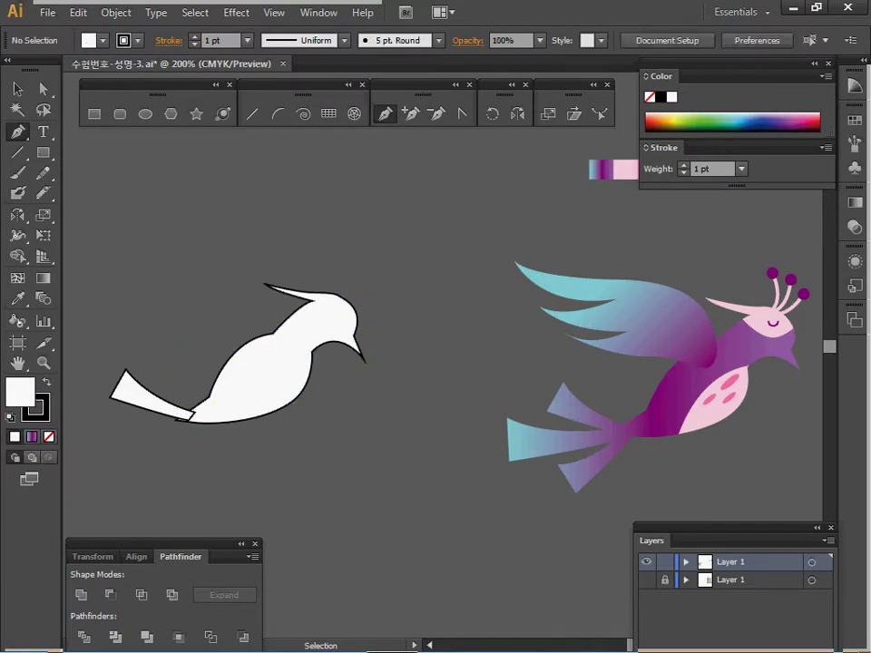
left_click(146, 396, "ctrl")
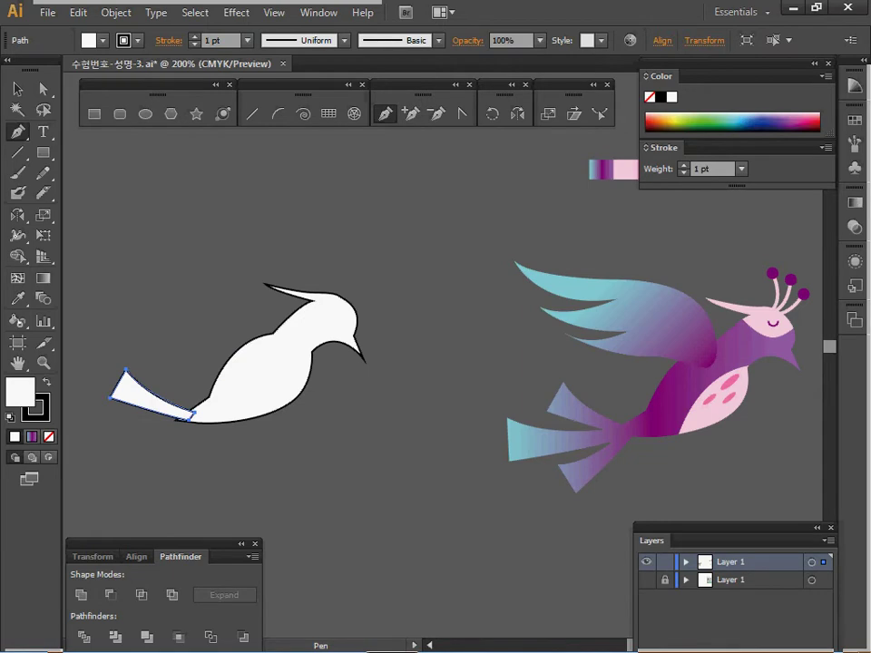
left_click(353, 354, "ctrl")
left_click_drag(353, 354, 335, 391)
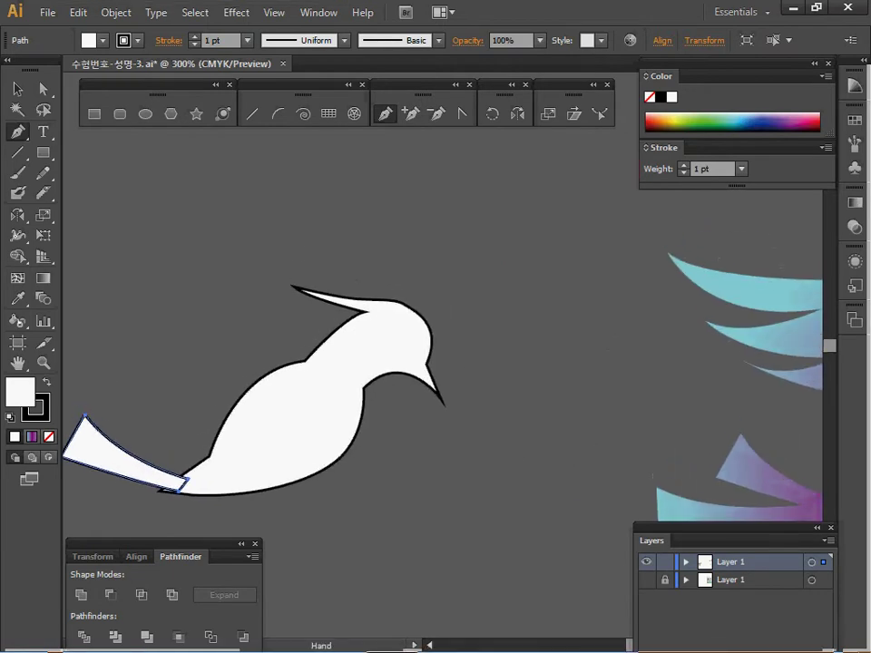
key("ctrl+shift+a")
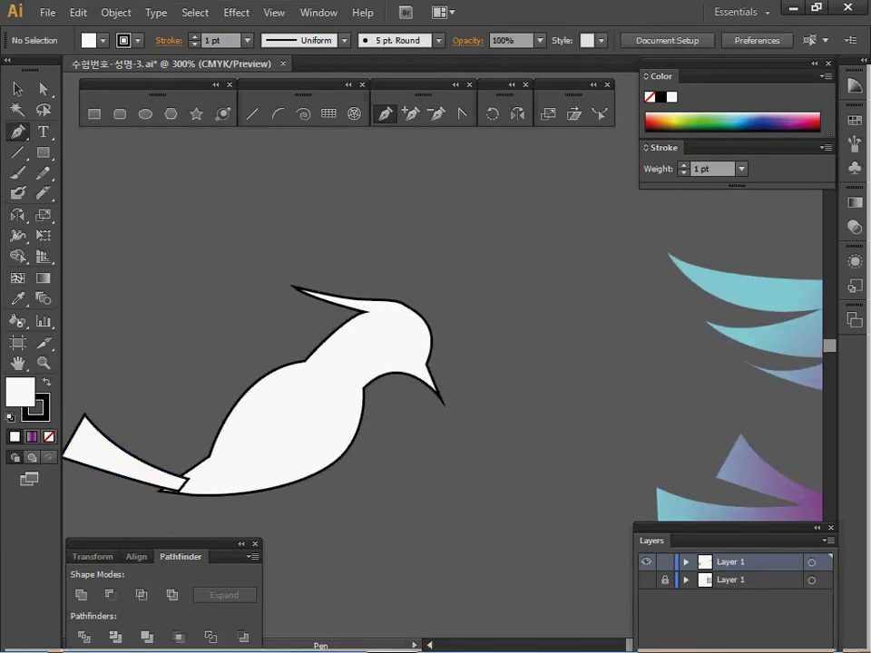
left_click(339, 173)
left_click_drag(410, 195, 436, 199)
left_click_drag(482, 222, 496, 250)
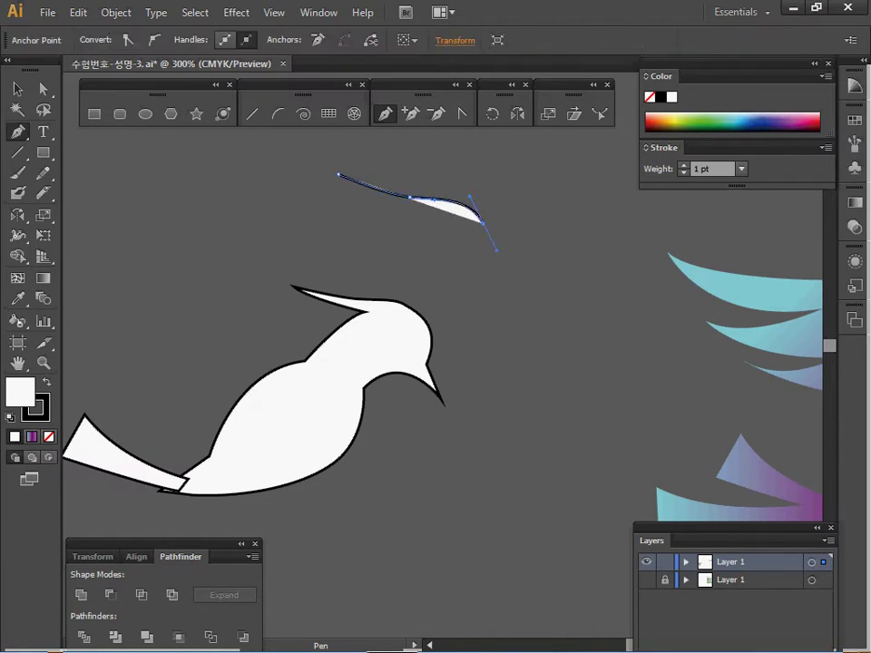
key("slash")
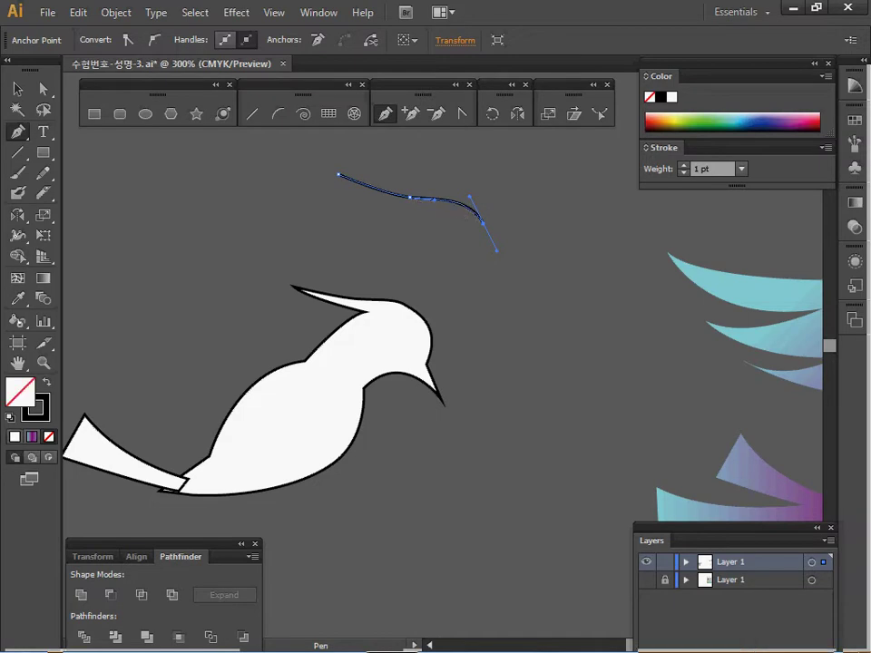
left_click(478, 262)
left_click_drag(479, 262, 489, 293)
key("ctrl+z")
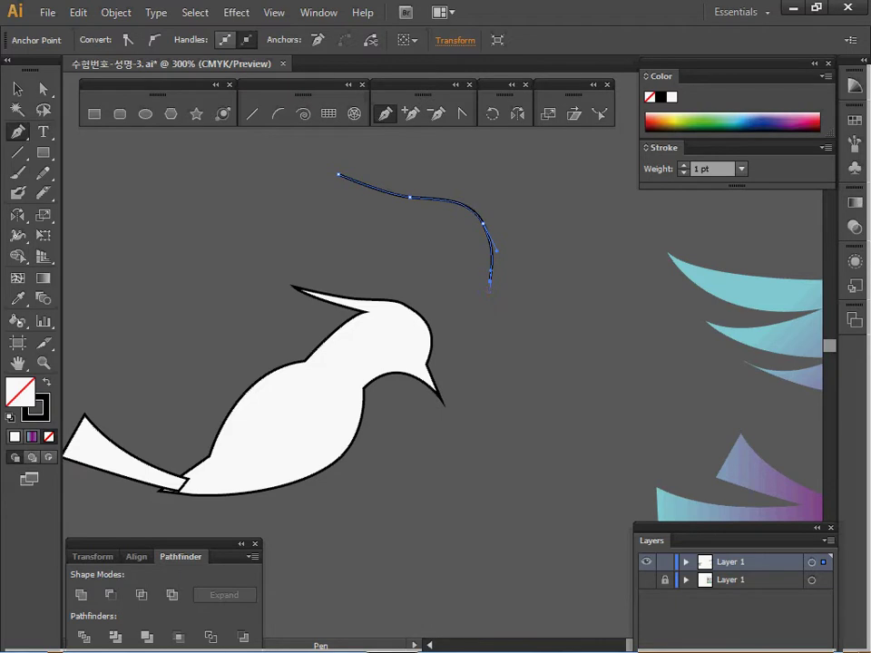
left_click(503, 328)
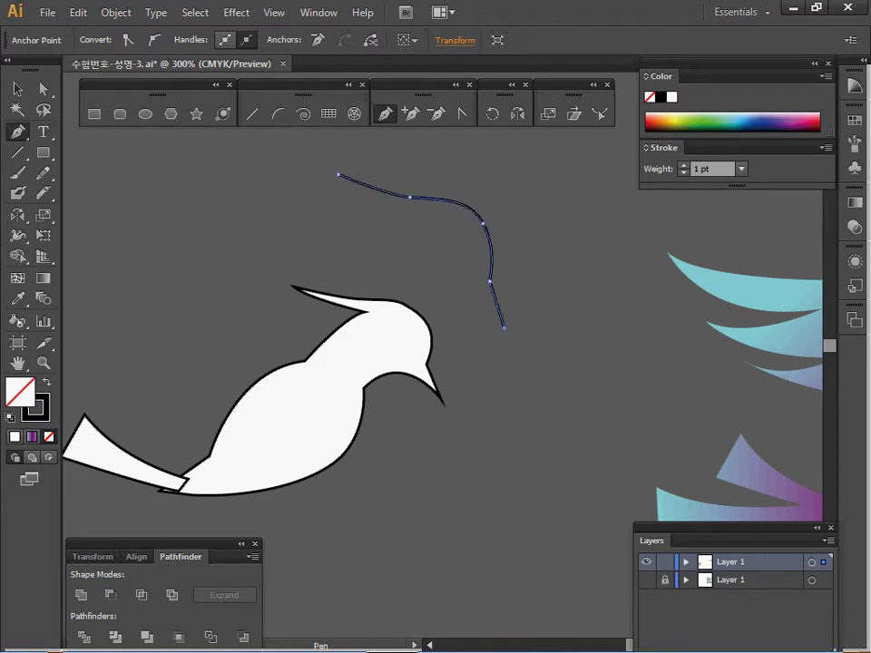
left_click_drag(503, 328, 397, 302)
left_click(410, 295)
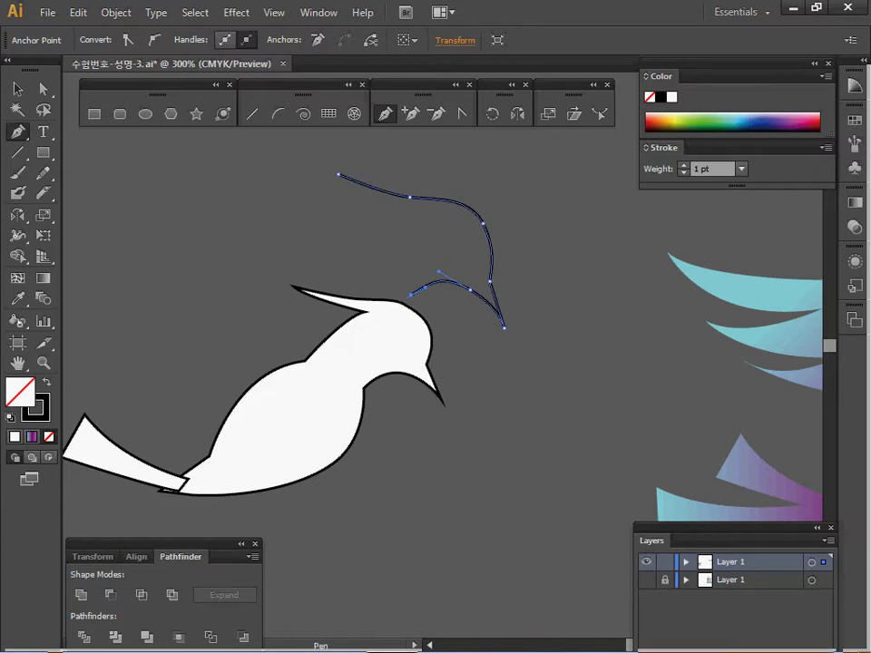
left_click_drag(380, 417, 340, 458)
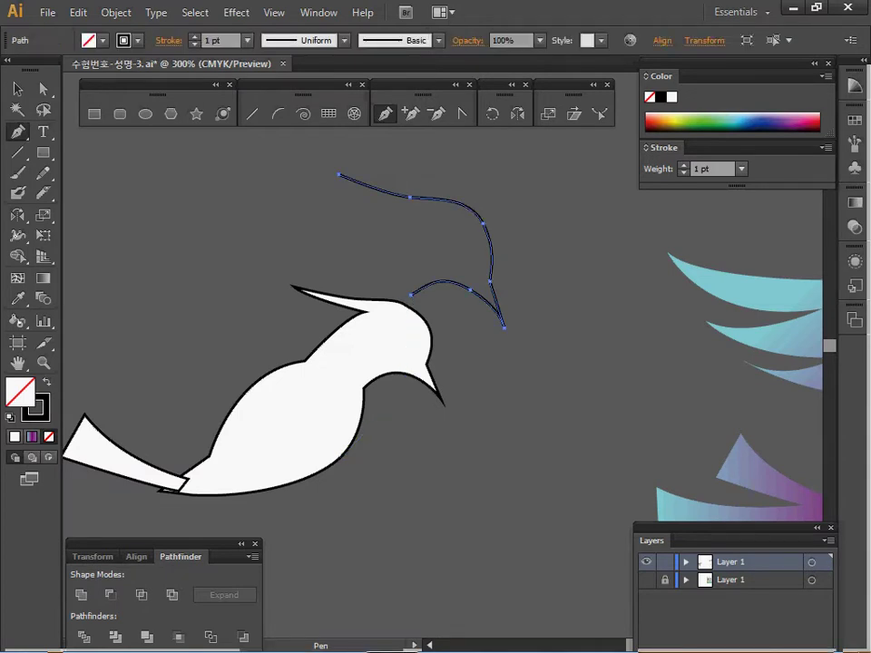
key("Delete")
left_click_drag(441, 403, 505, 343)
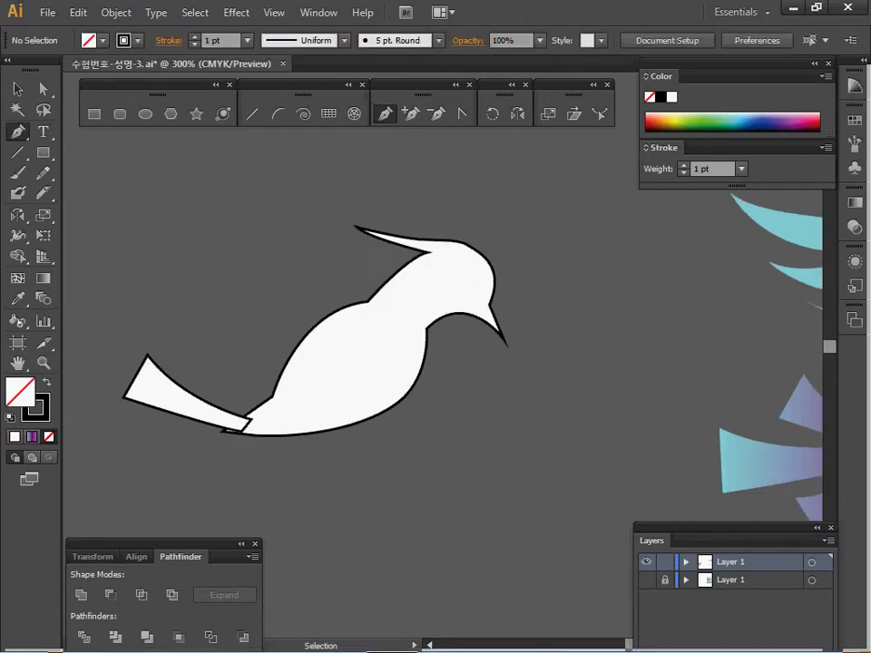
left_click(505, 340, "ctrl")
left_click(299, 263, "ctrl")
left_click(186, 399, "ctrl")
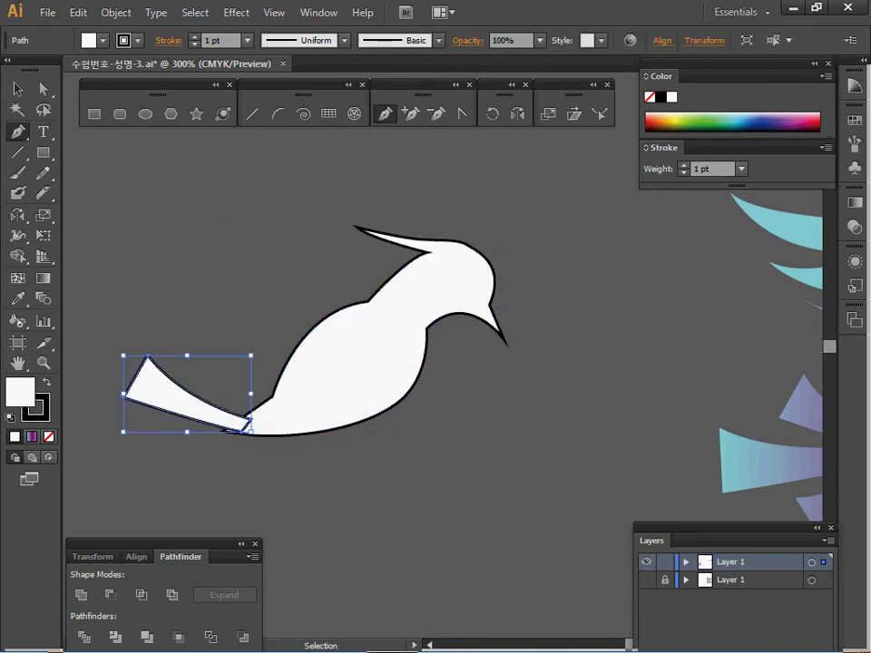
left_click(227, 344, "ctrl")
left_click(285, 416, "ctrl")
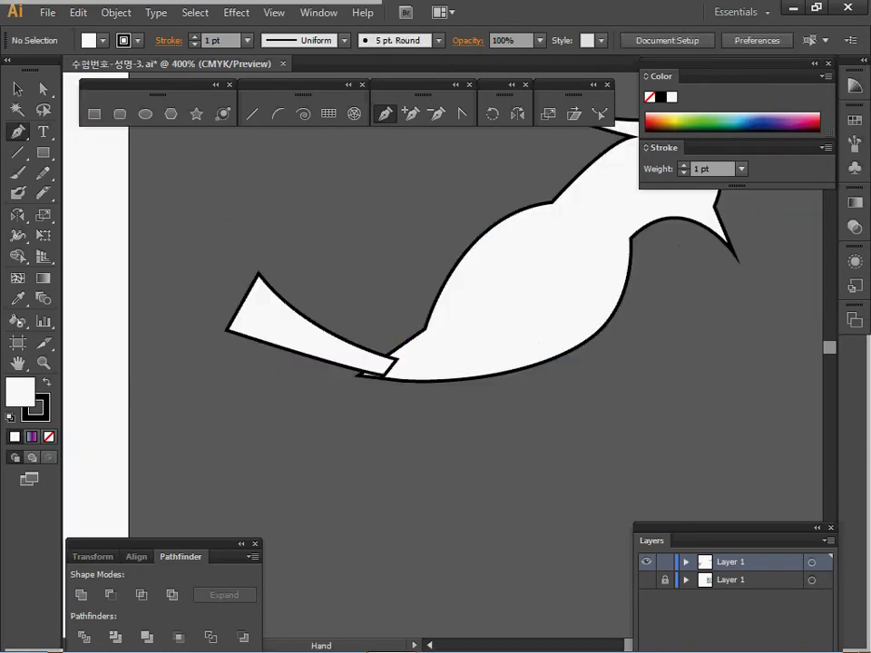
left_click_drag(286, 416, 124, 498)
left_click(328, 410, "ctrl+alt")
left_click_drag(327, 410, 230, 452)
- Rotate a copy of the tail feather downward about its inner corner, and repeat the transformation to make a third feather
left_click(218, 405, "ctrl")
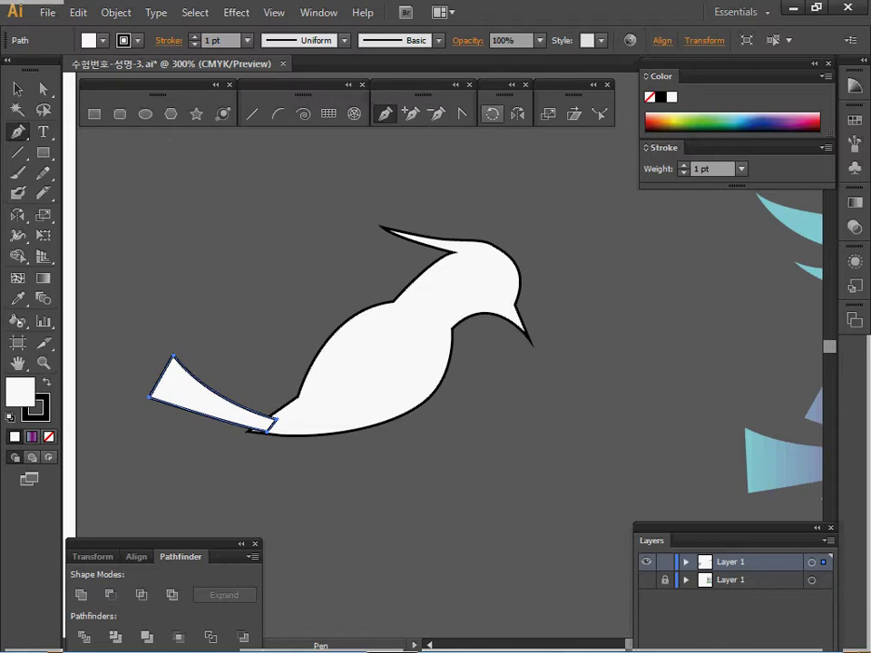
left_click(492, 114)
key("space")
left_click_drag(363, 355, 342, 317)
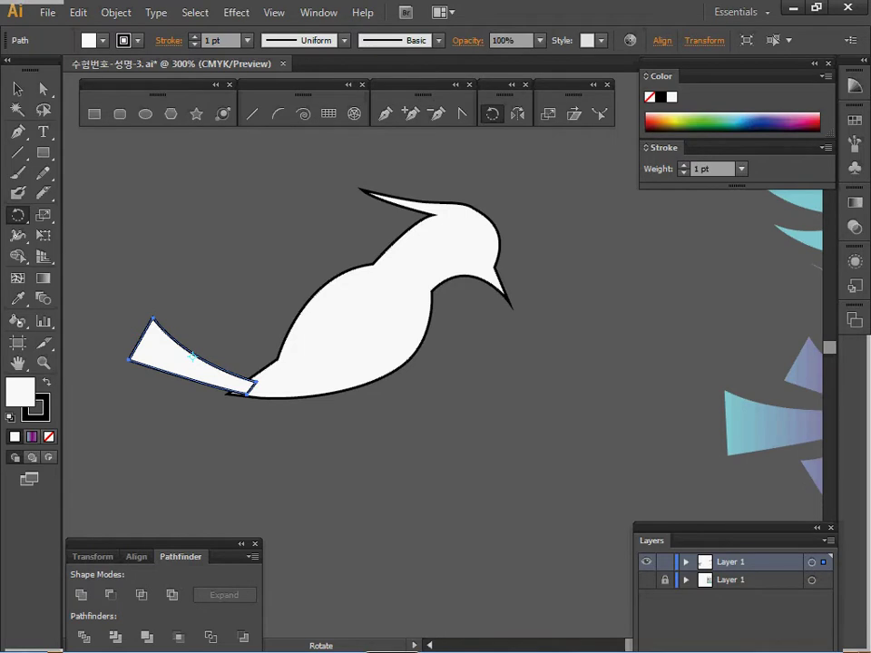
left_click(255, 384)
left_click_drag(145, 340, 138, 396)
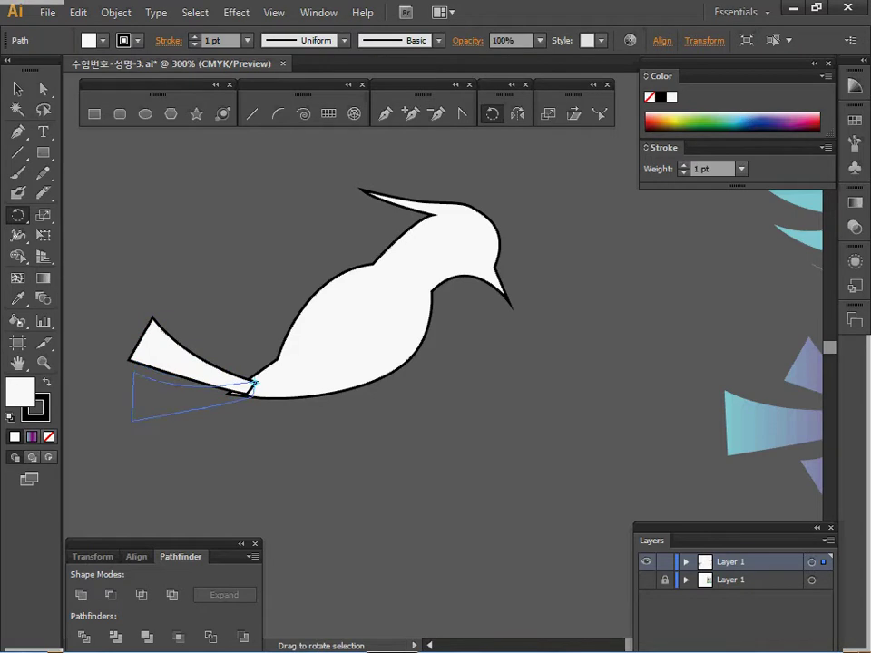
key("alt")
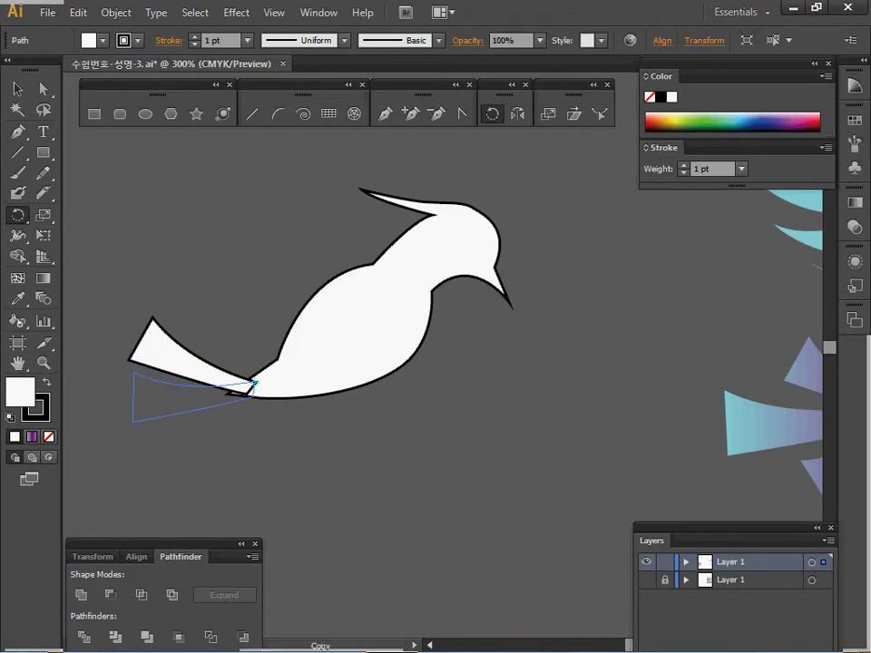
left_click_drag(137, 395, 138, 398)
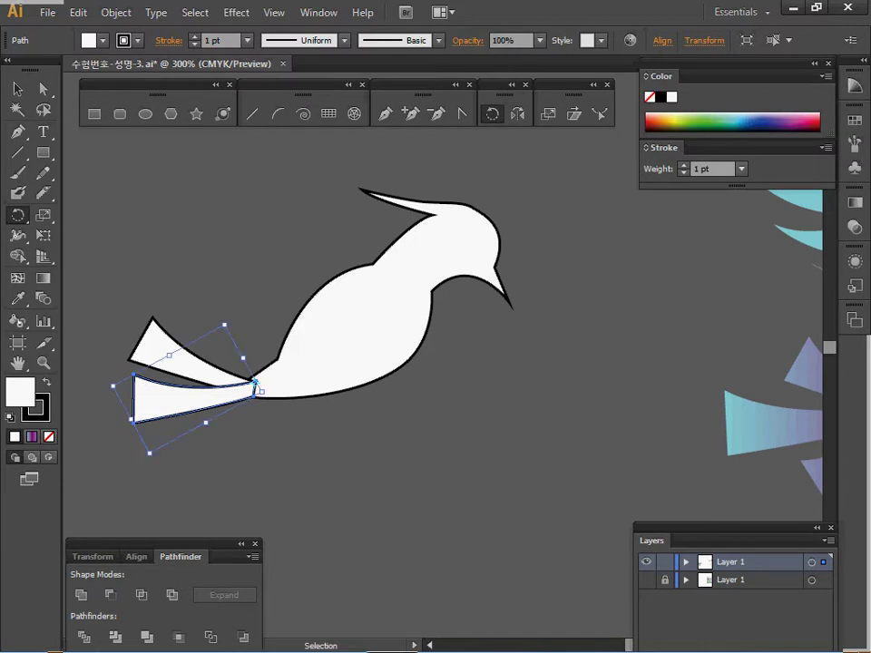
key("ctrl+d")
key("space")
left_click_drag(138, 398, 183, 384)
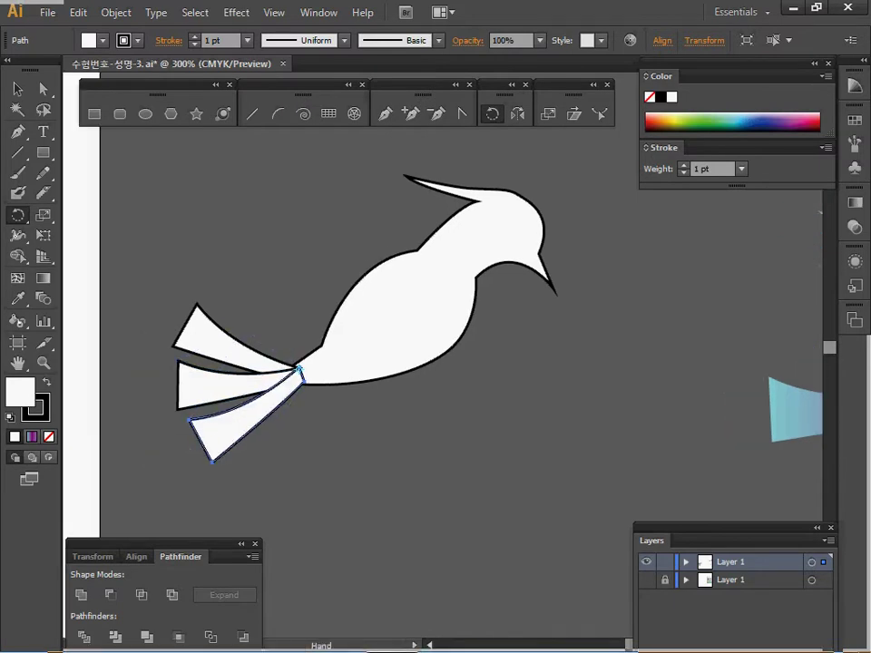
- Enlarge the middle tail feather outward with the Scale tool, anchored where it meets the body
key("ctrl")
left_click(215, 387, "ctrl")
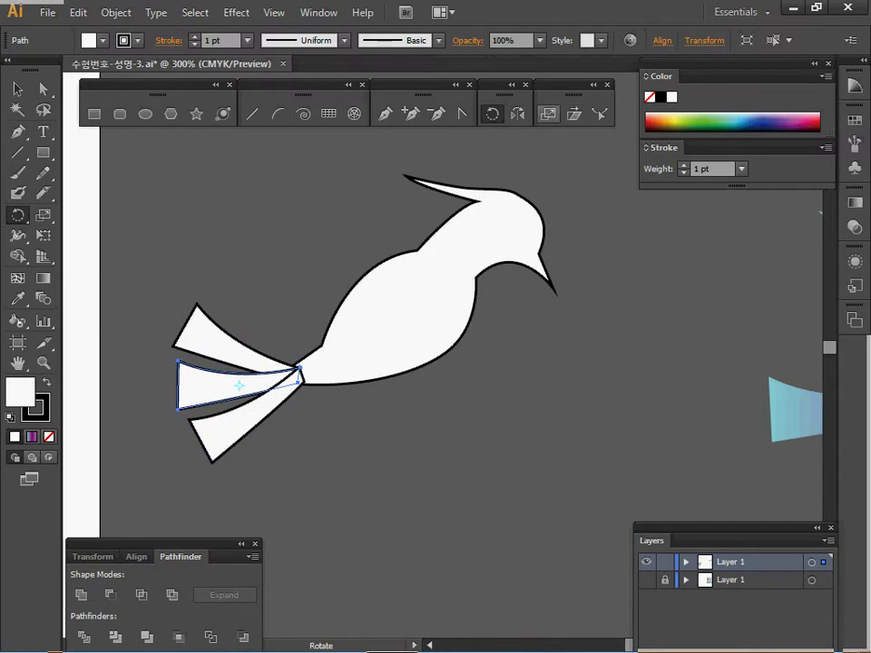
key("s")
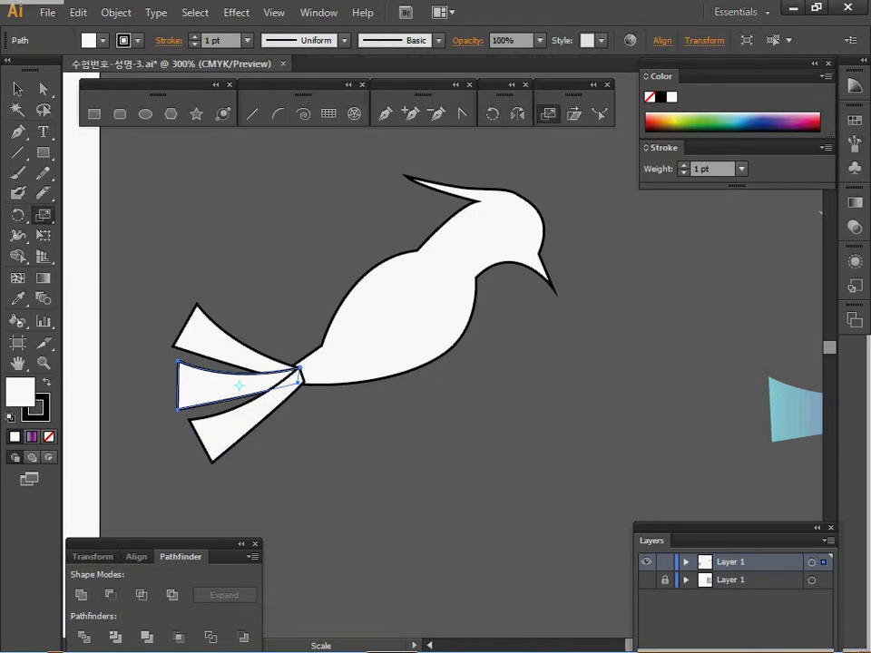
left_click(300, 370)
left_click_drag(178, 390, 90, 396)
key("space")
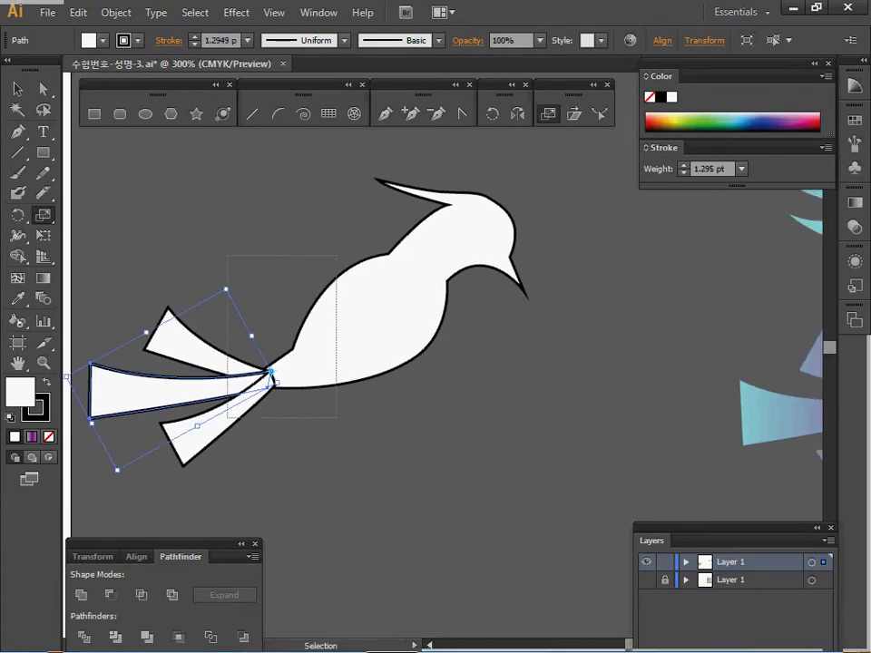
- Unite the bird's body and the three tail feathers into one shape and deselect it
key("ctrl+a")
key("s")
left_click(81, 595)
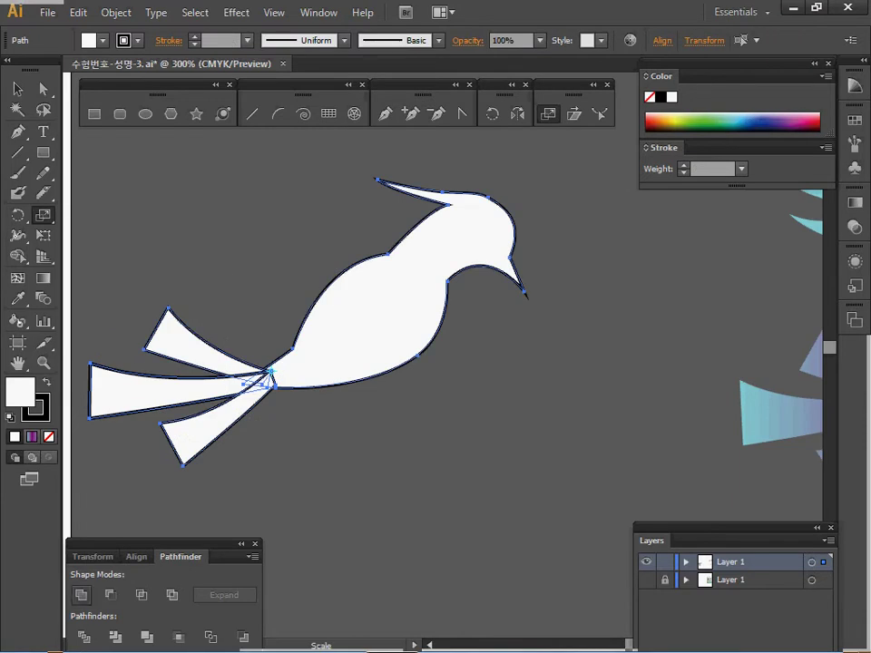
key("space")
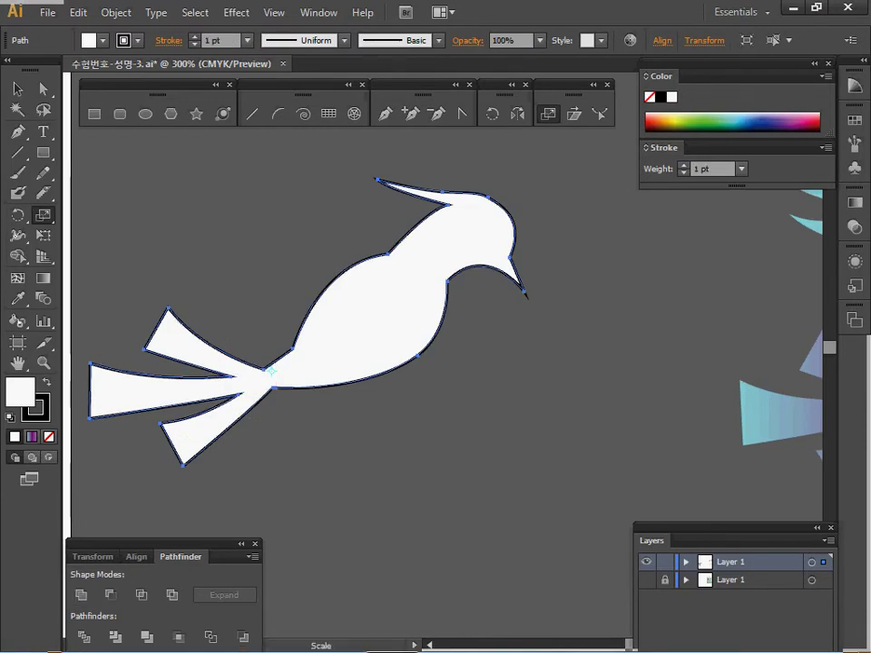
key("space")
left_click_drag(435, 363, 354, 385)
key("ctrl+shift+a")
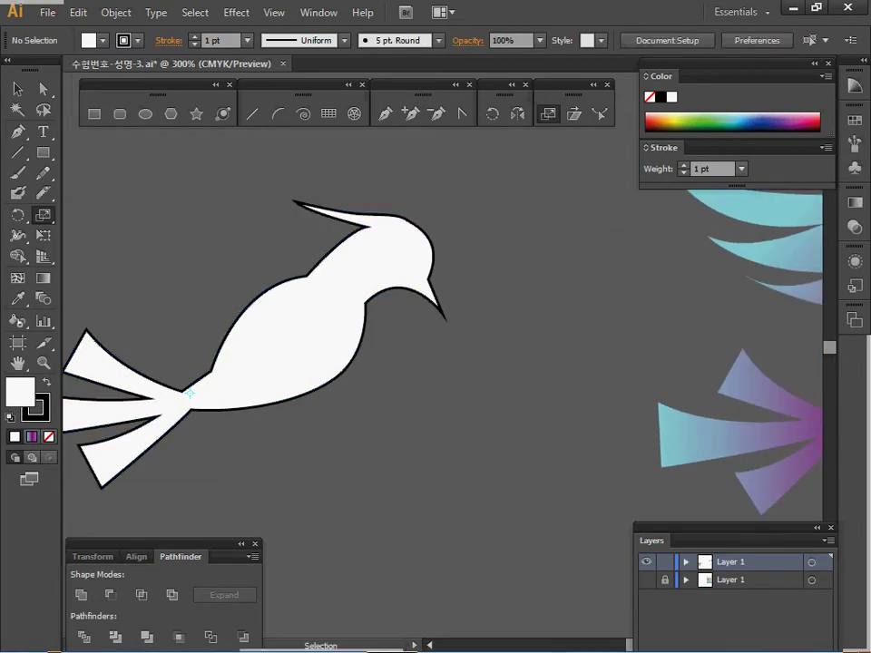
- Draw an unfilled curved path across the bird's head with the Pen tool, extending past both sides of the outline
left_click(49, 436)
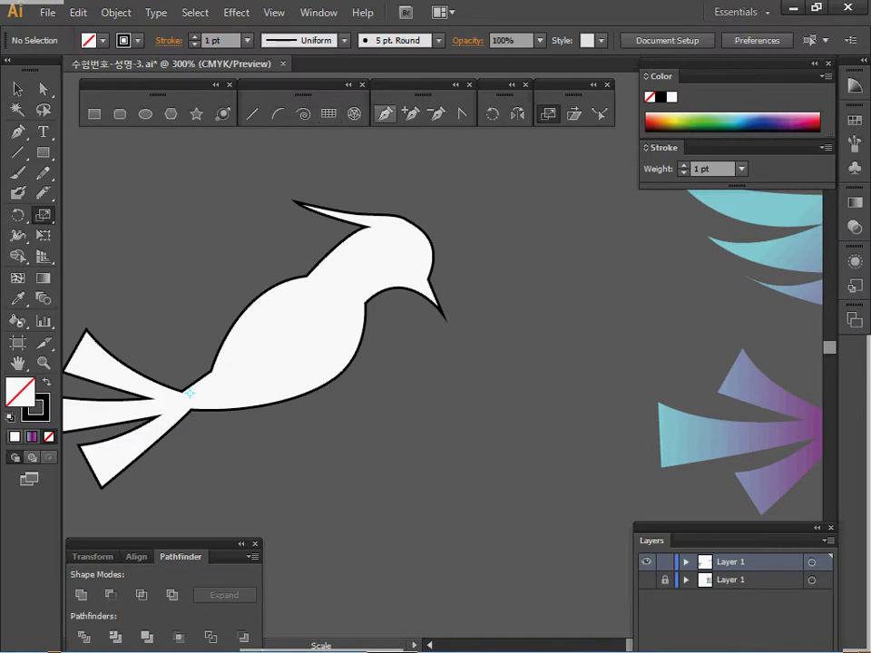
key("p")
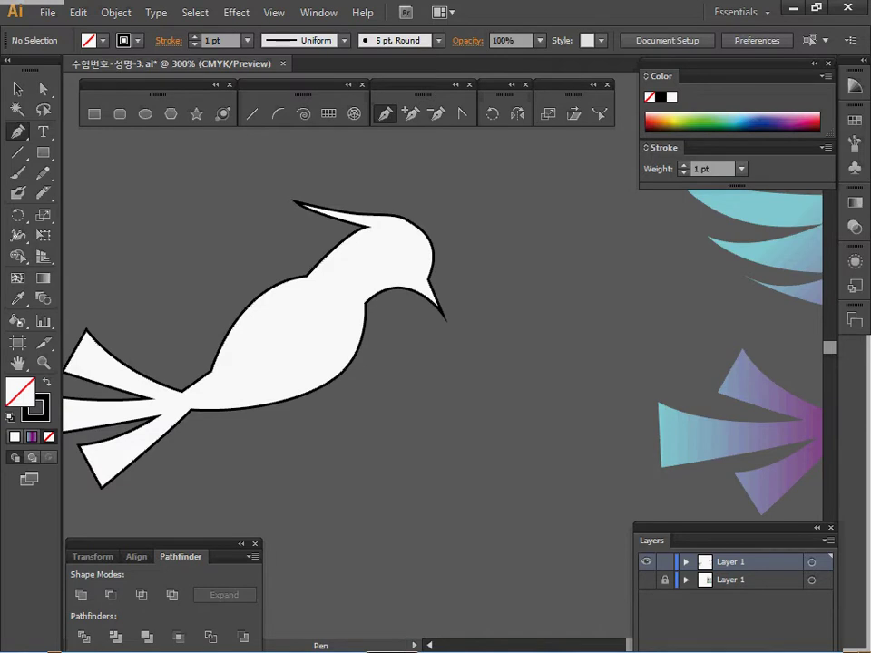
left_click(340, 227)
left_click_drag(453, 240, 519, 203)
left_click(519, 203, "ctrl")
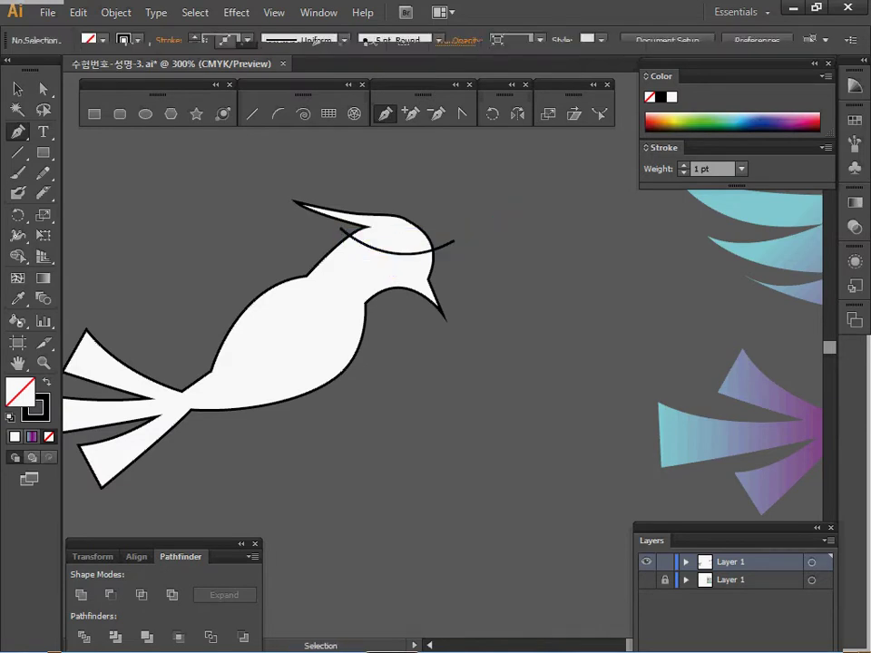
- Draw a curved path around the belly area and divide the bird along both curves with Pathfinder Divide
left_click(275, 412)
left_click_drag(376, 307, 458, 306)
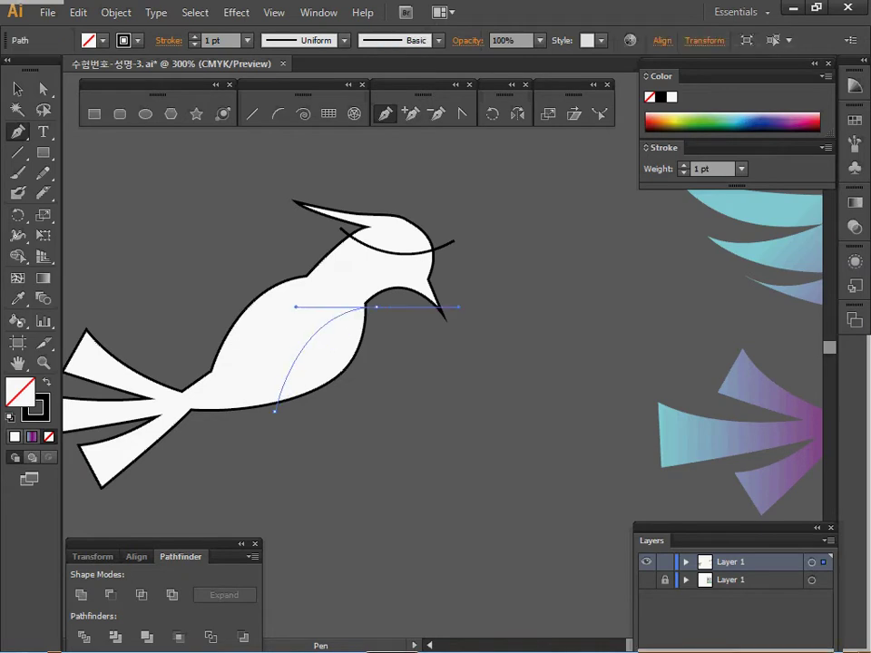
left_click_drag(411, 386, 496, 444)
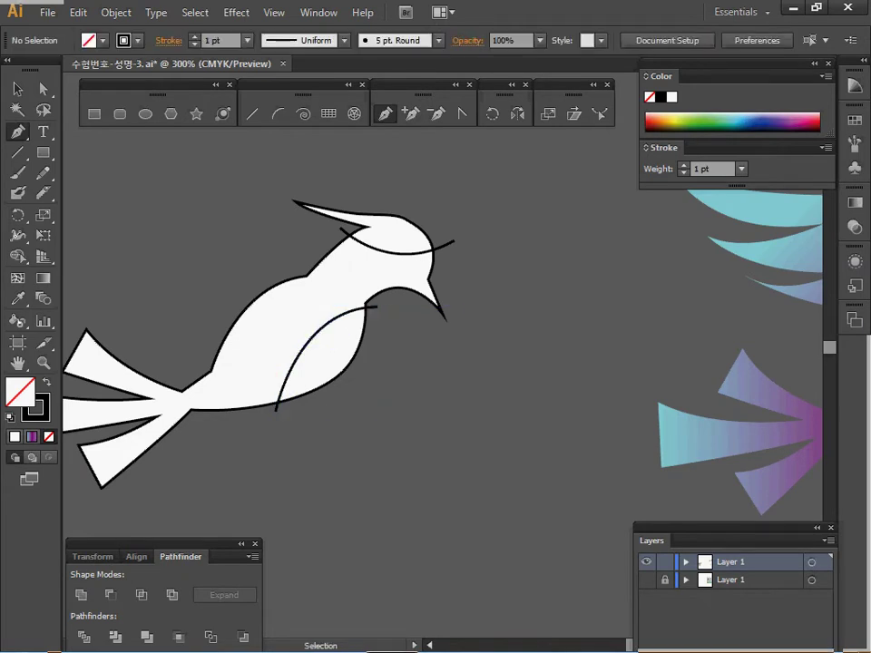
key("ctrl+a")
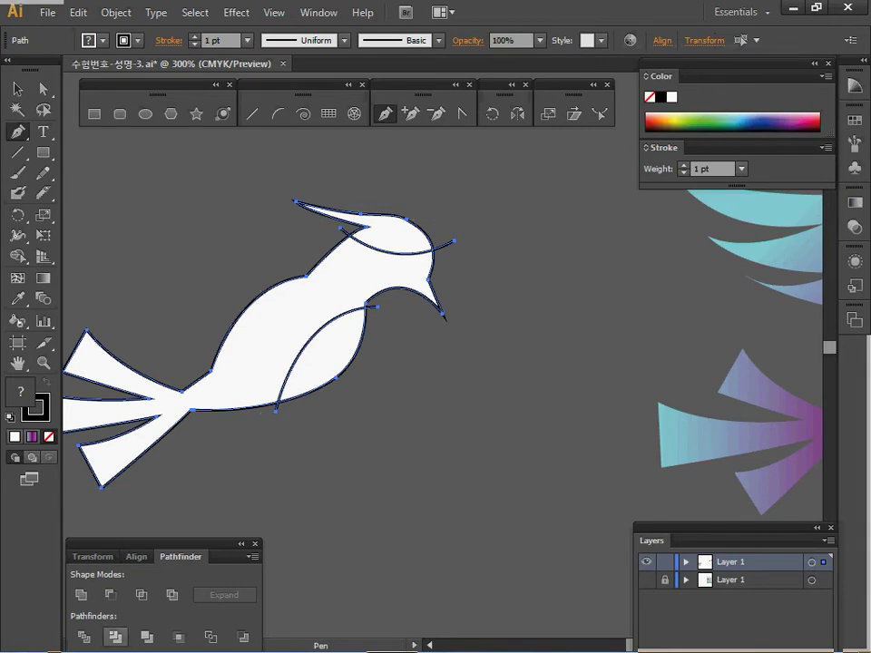
key("ctrl+g")
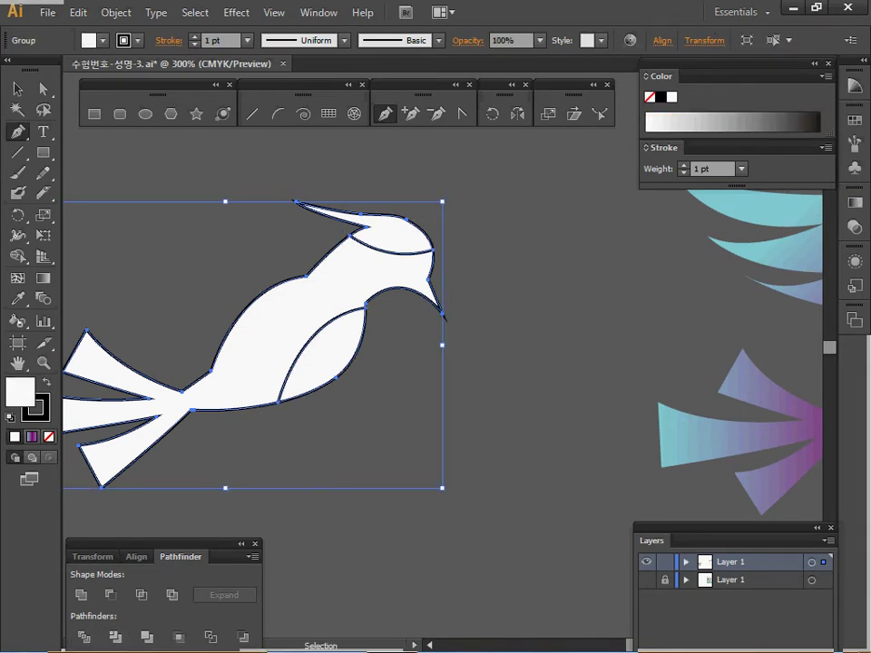
- Examine the coloured reference bird, its light pink head and belly shapes, and the colour swatch strip above it
key("ctrl+shift+a")
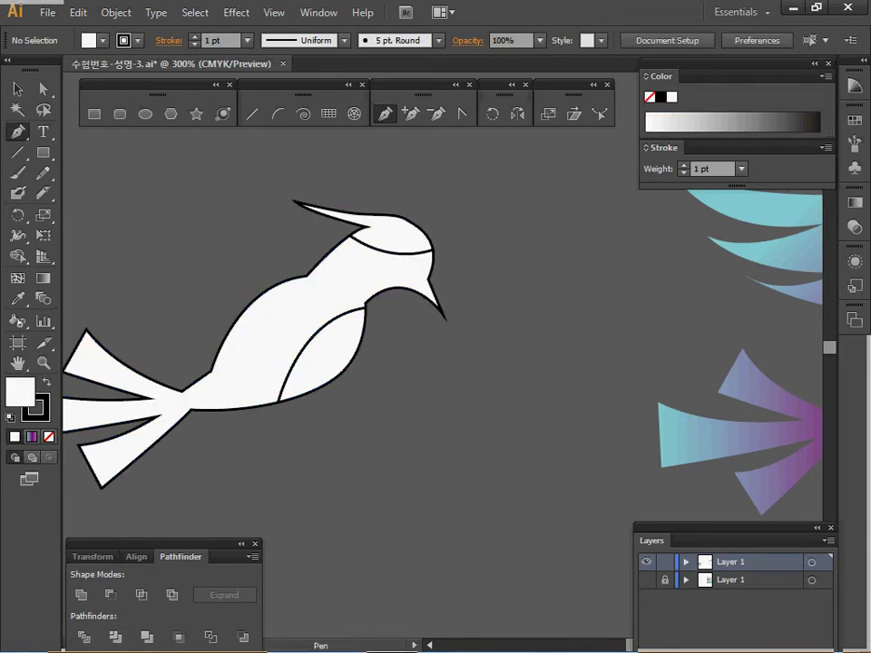
key("space")
left_click_drag(653, 299, 192, 373)
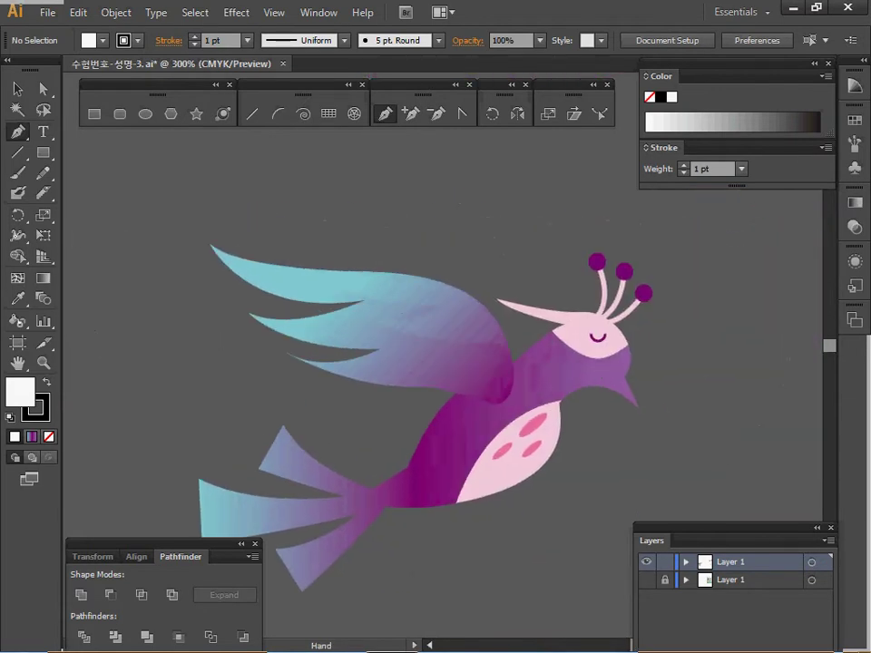
key("ctrl+minus")
left_click_drag(472, 363, 405, 370)
left_click(419, 348, "ctrl")
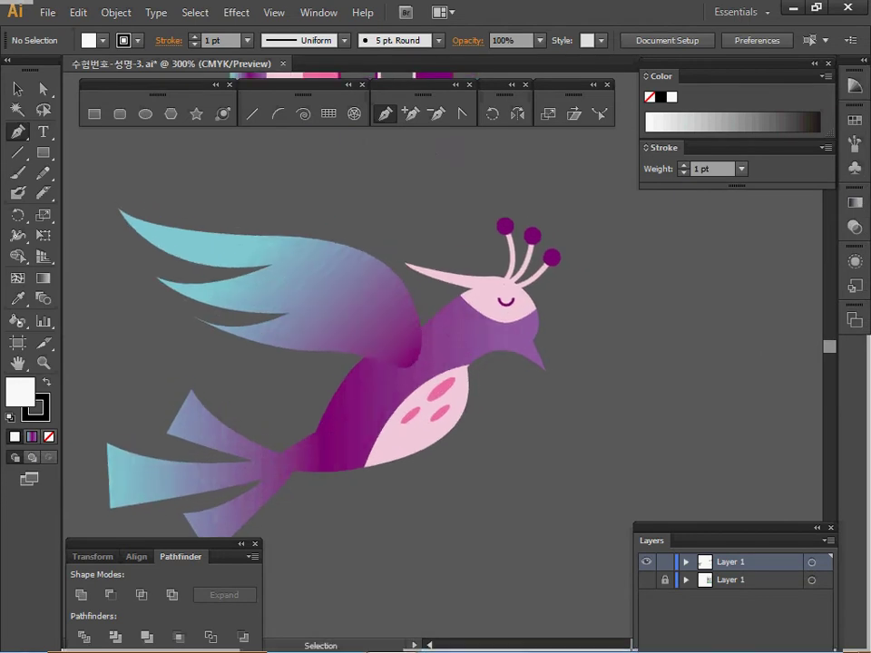
left_click(420, 435, "ctrl")
left_click(494, 298, "ctrl+shift")
left_click_drag(494, 298, 540, 337)
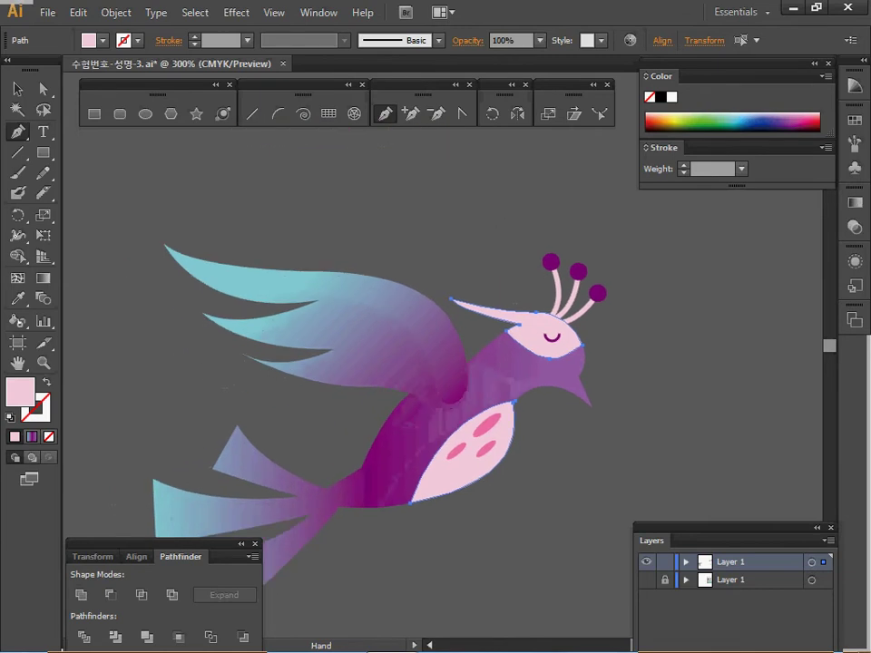
left_click(408, 390, "ctrl+alt")
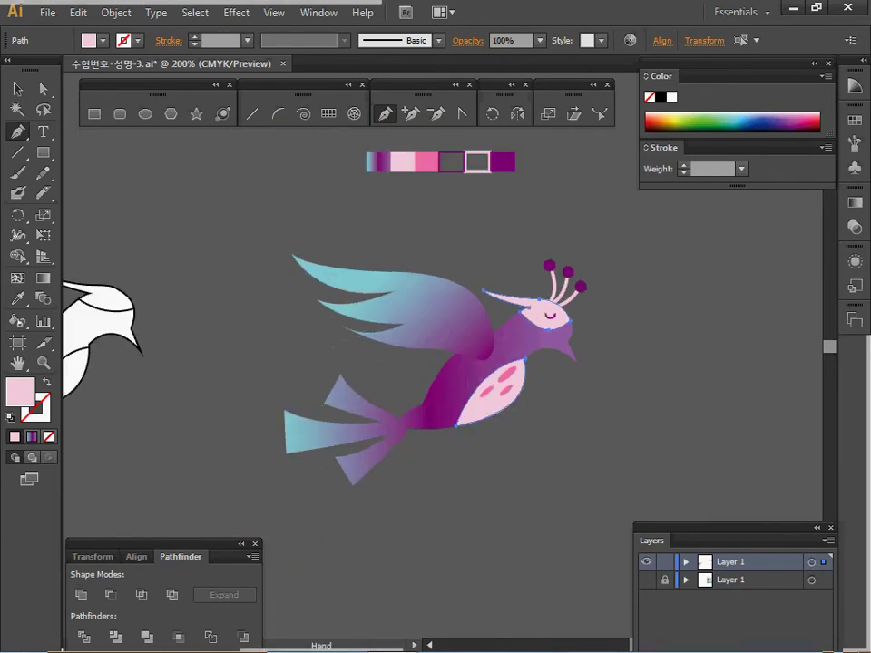
left_click_drag(408, 390, 514, 379)
left_click(222, 286)
key("ctrl+z")
key("ctrl+shift+a")
left_click(222, 286, "ctrl+shift")
left_click_drag(290, 363, 372, 374)
key("ctrl+shift+a")
- Fill the drawn bird's head and belly sections with the light pink sampled from the reference swatch strip, without a stroke
left_click(218, 363, "ctrl")
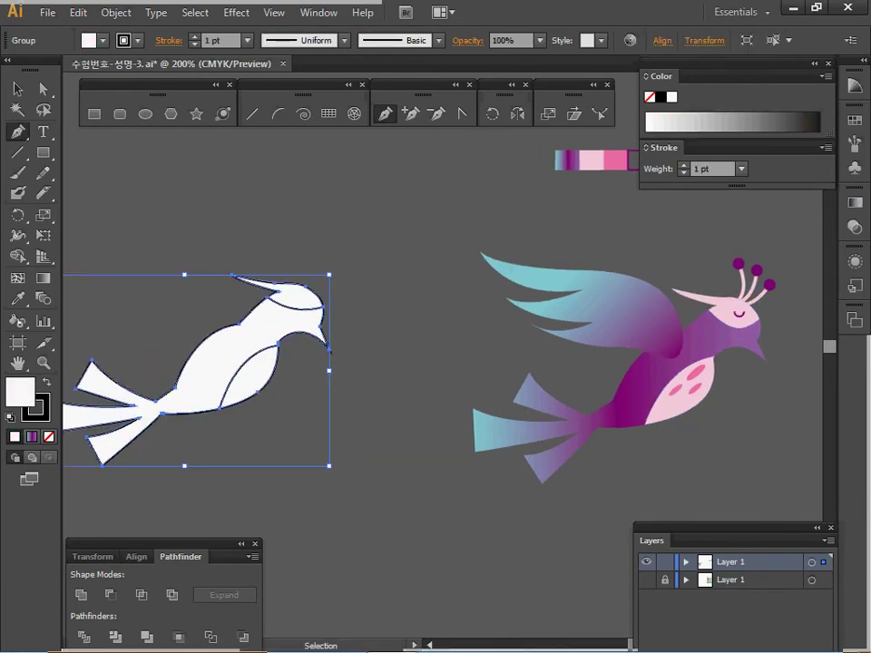
key("p")
key("a")
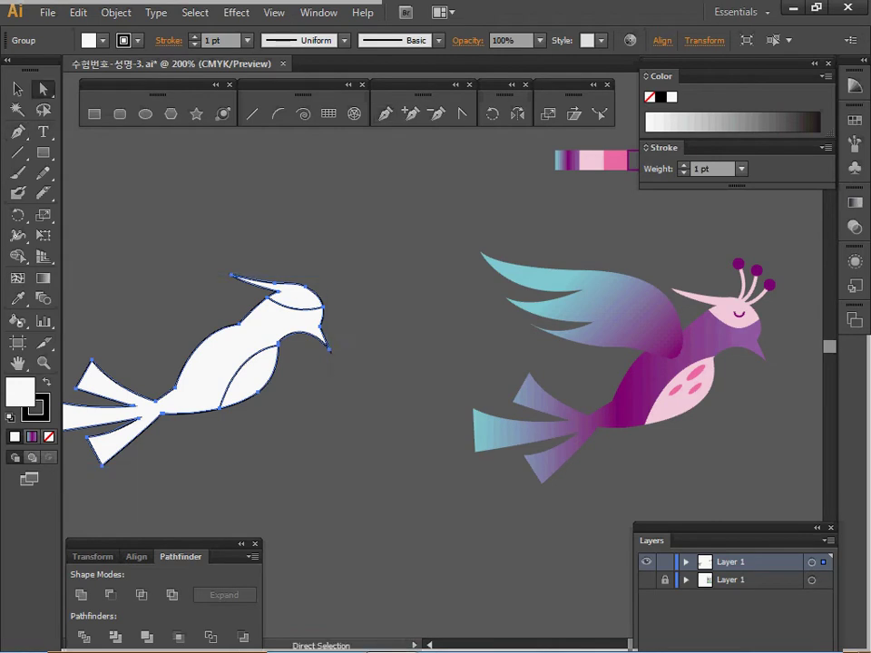
key("ctrl+shift+a")
left_click(253, 380)
left_click(299, 298, "shift")
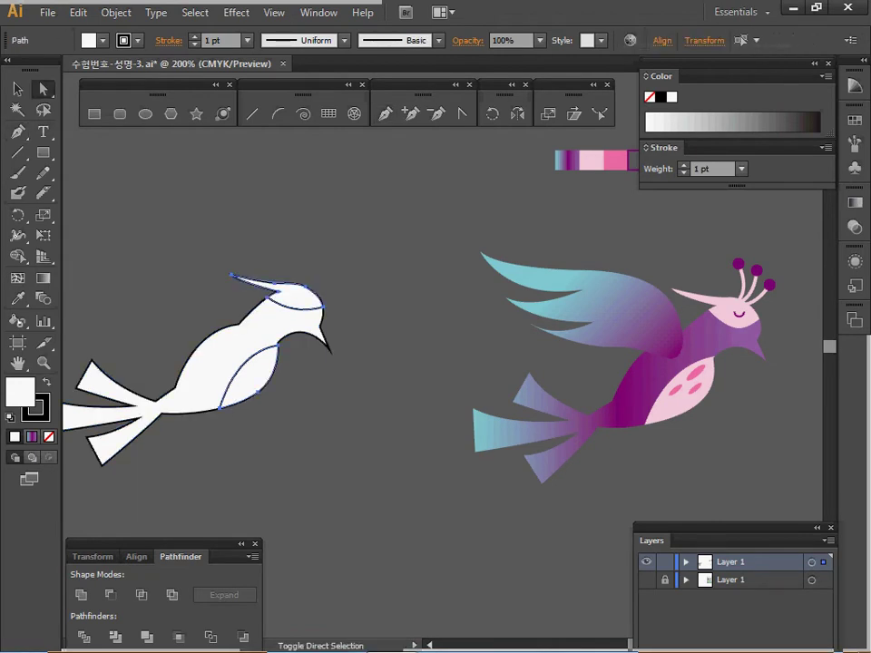
key("i")
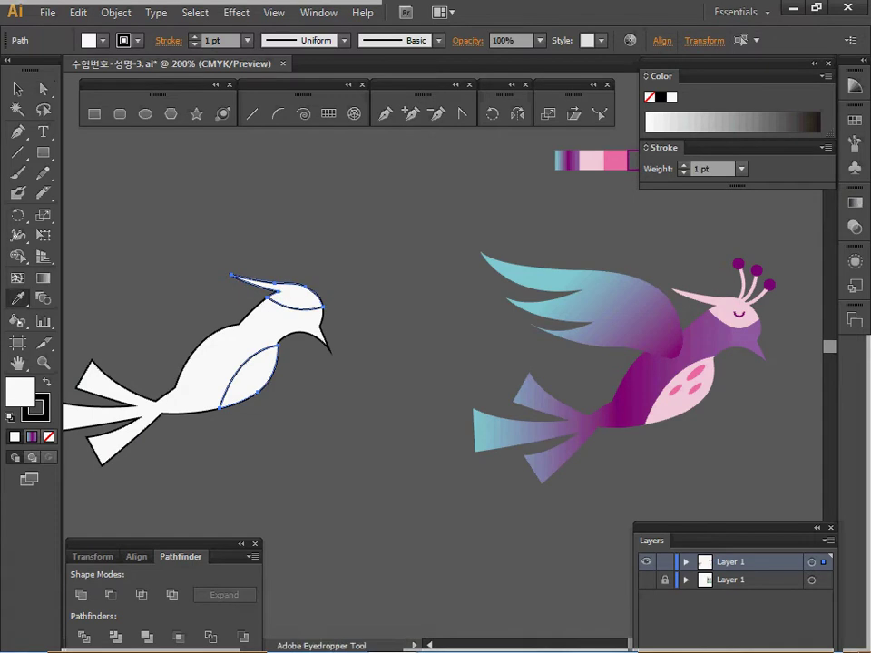
left_click(615, 160)
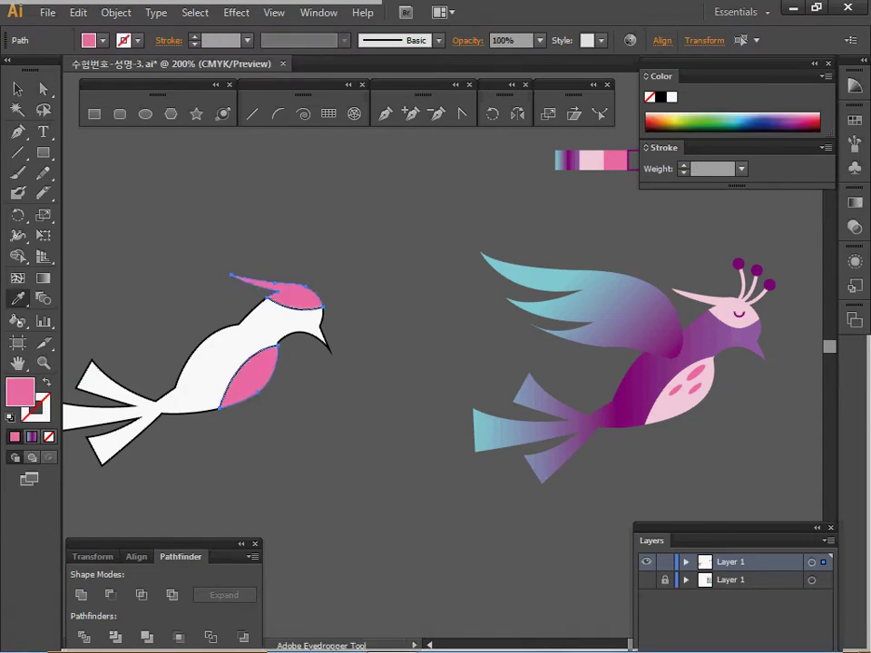
left_click(592, 160)
left_click(574, 205, "ctrl")
- Fill the drawn bird's body and tail with the teal-to-purple gradient sampled from the swatch strip, and inspect its gradient stops
left_click(217, 363, "ctrl")
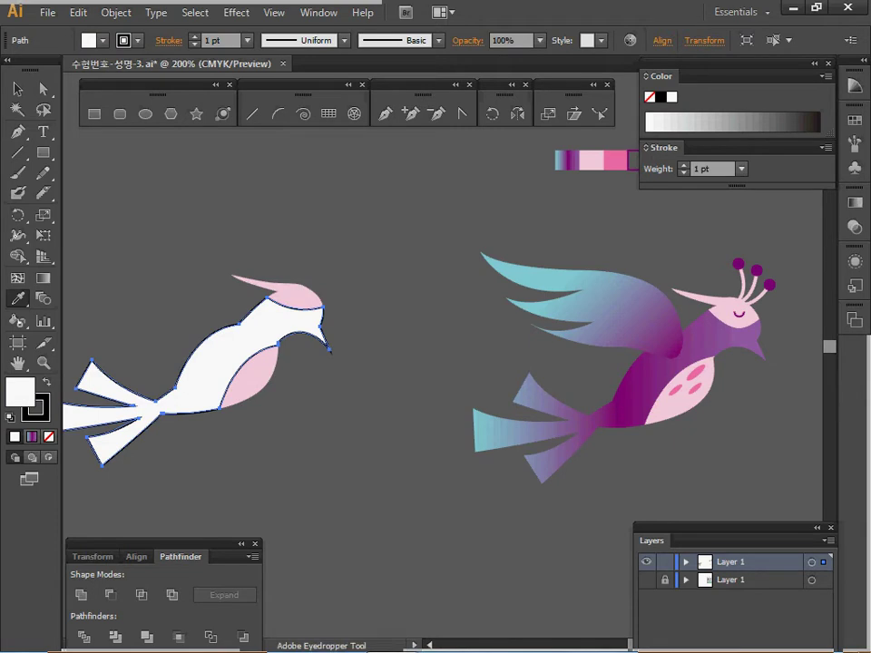
left_click(567, 160)
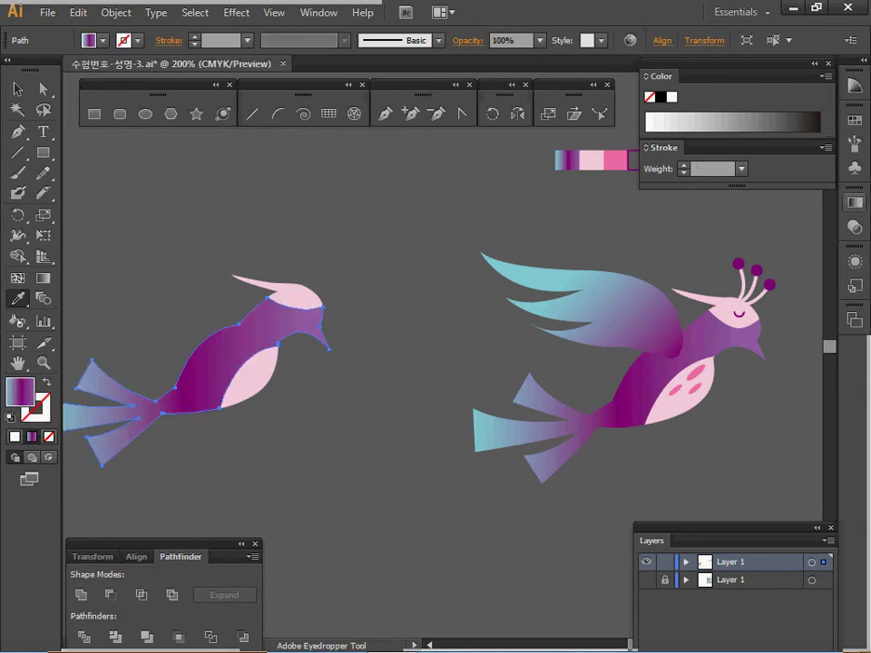
left_click(855, 202)
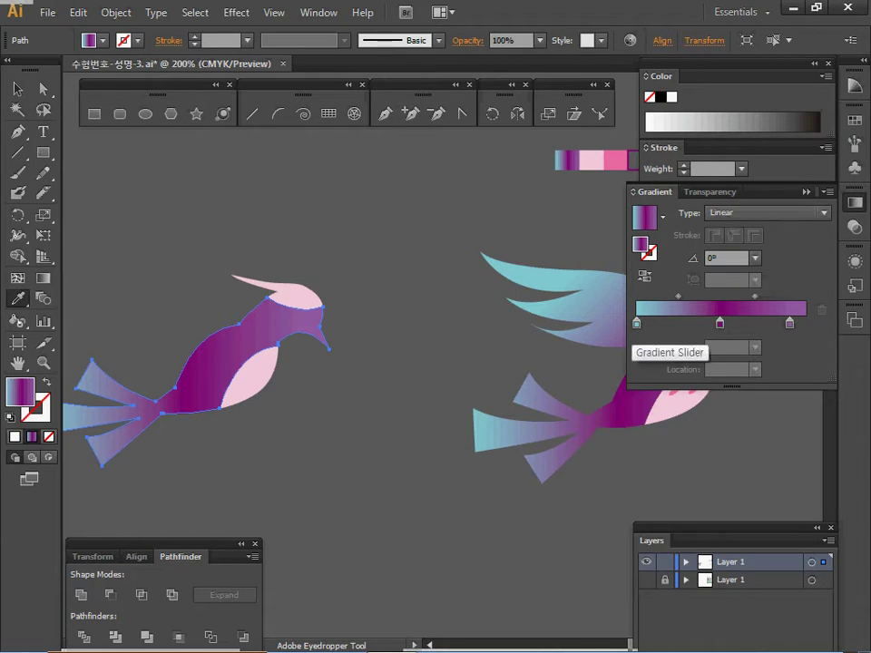
left_click(636, 323)
left_click(720, 323)
left_click(789, 323)
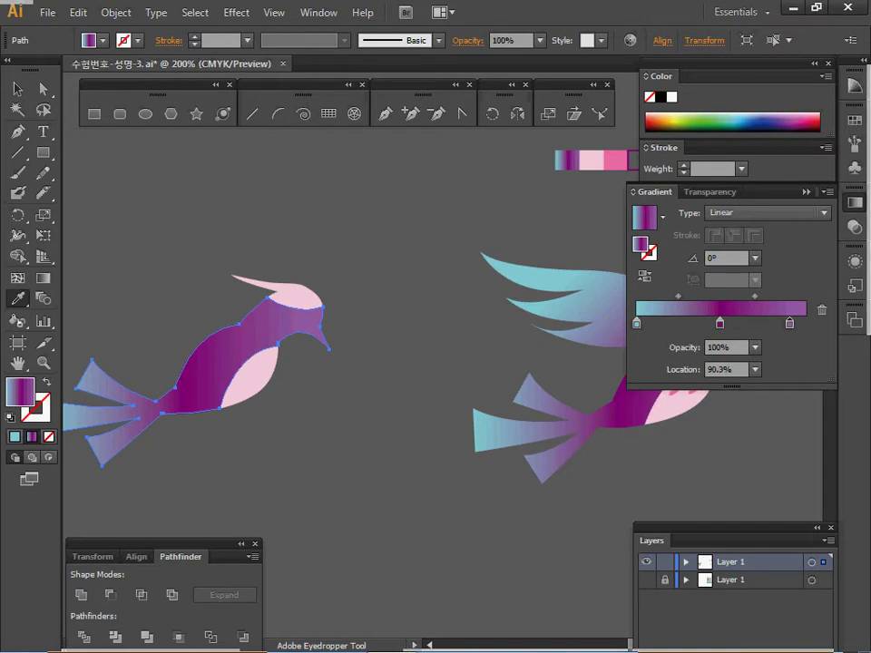
left_click(854, 202)
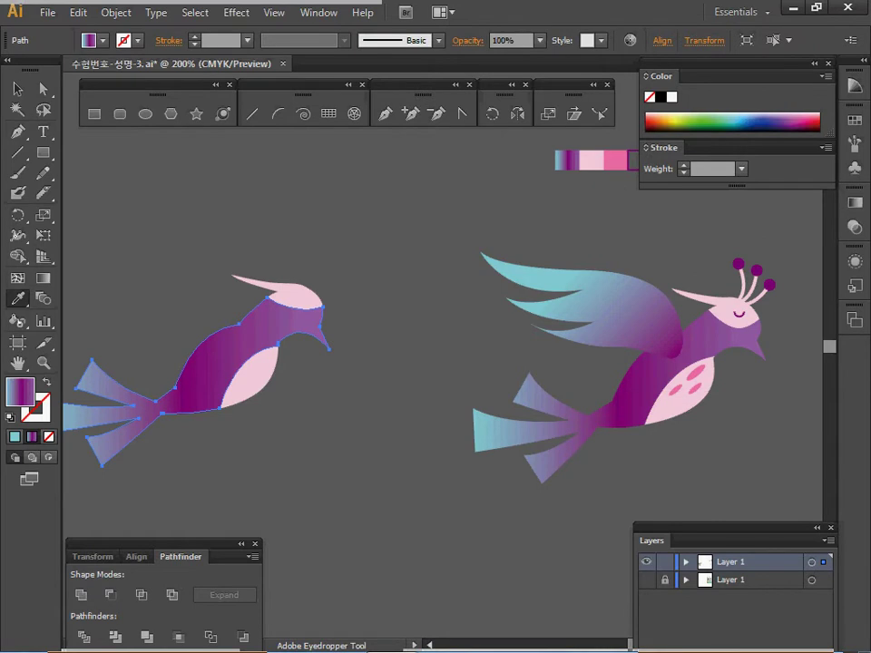
- Copy the reference bird's wing onto the drawn bird's back and inspect the copy's linear gradient settings
left_click(399, 245, "ctrl")
left_click_drag(400, 245, 443, 245)
left_click(661, 311, "ctrl")
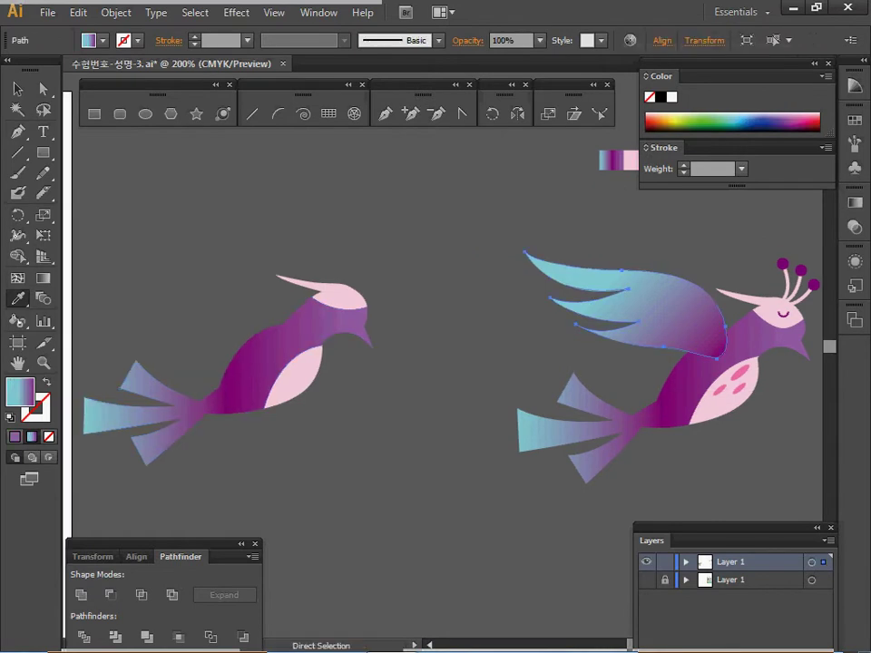
left_click_drag(635, 304, 190, 300)
left_click_drag(227, 295, 229, 295)
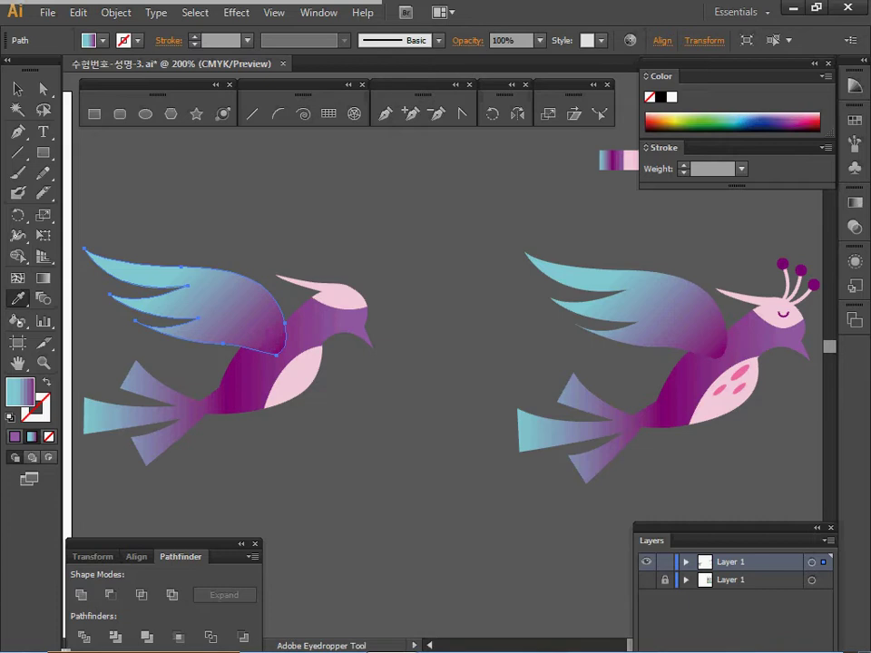
left_click(855, 202)
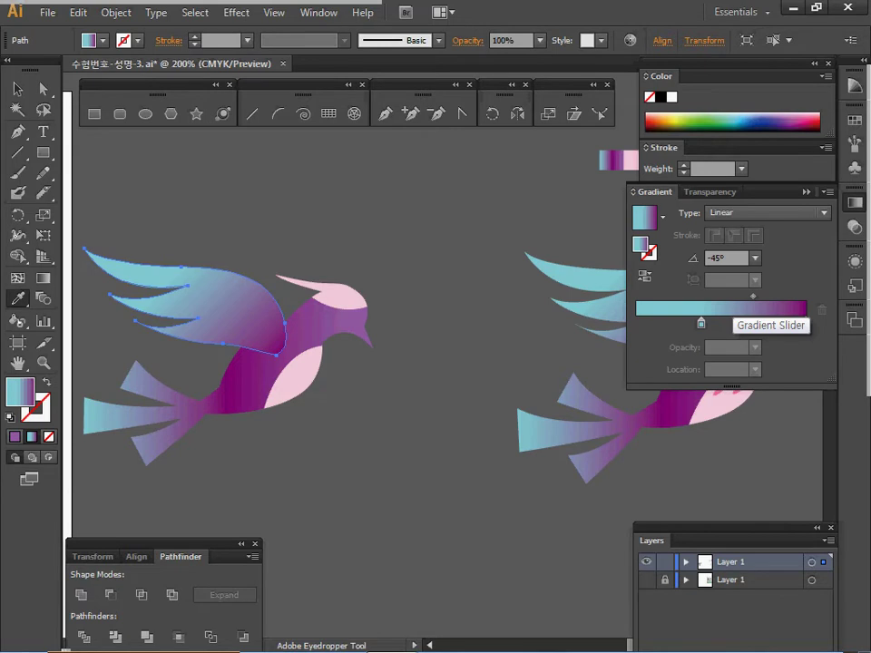
left_click_drag(805, 323, 649, 372)
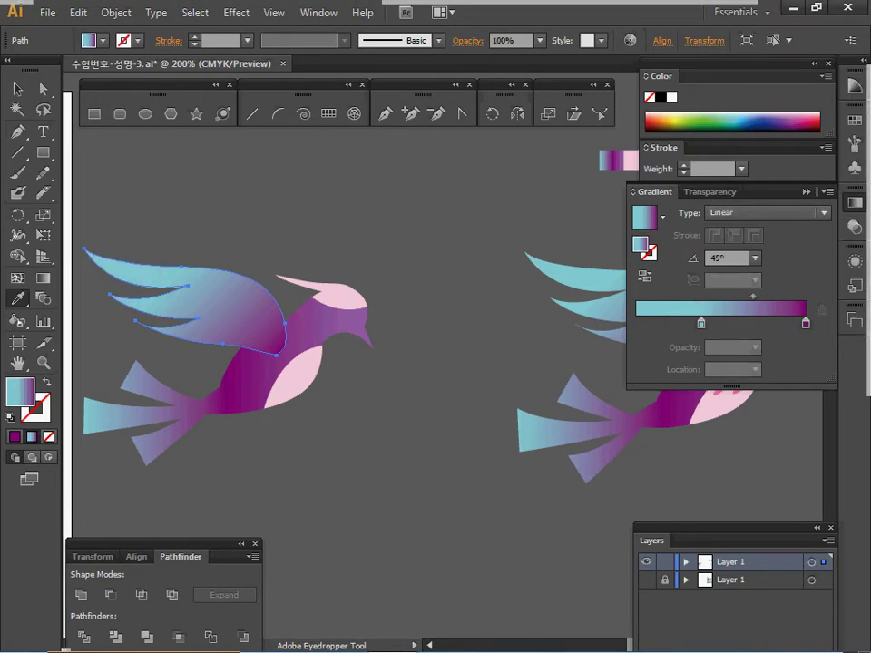
left_click(854, 204)
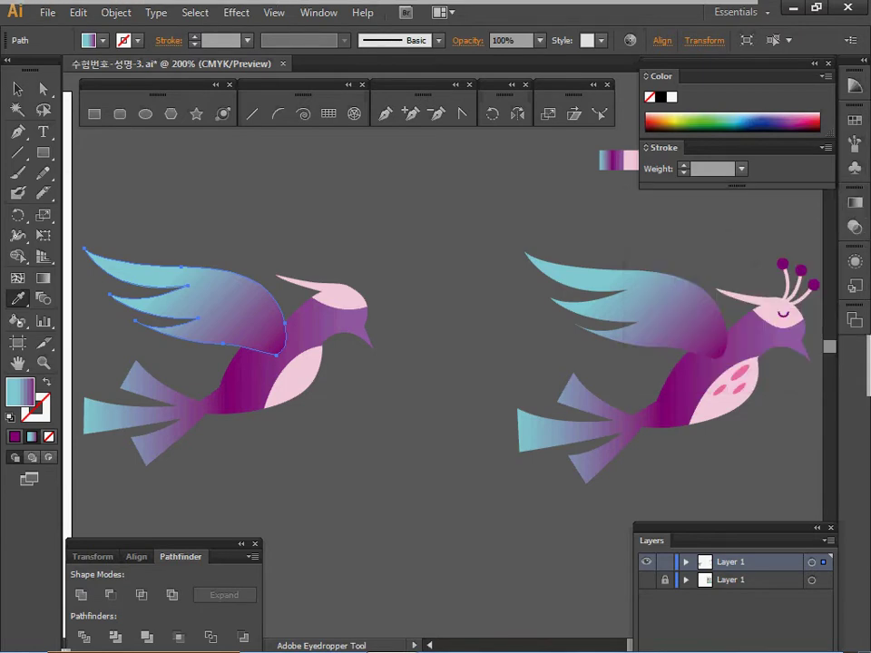
- Pick up the darker pink of the reference belly spots and draw a narrow upright ellipse beside the drawn bird's belly
key("ctrl+space")
left_click(350, 362, "ctrl")
key("space")
left_click_drag(350, 362, 134, 407)
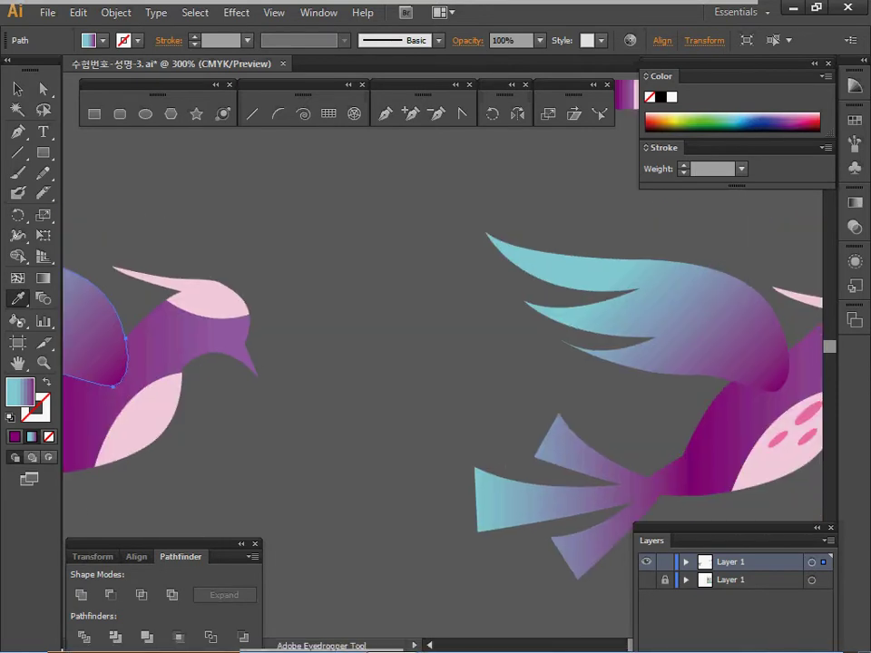
left_click(808, 415, "ctrl")
left_click(459, 469, "ctrl")
key("space")
left_click_drag(459, 469, 623, 409)
left_click(145, 113)
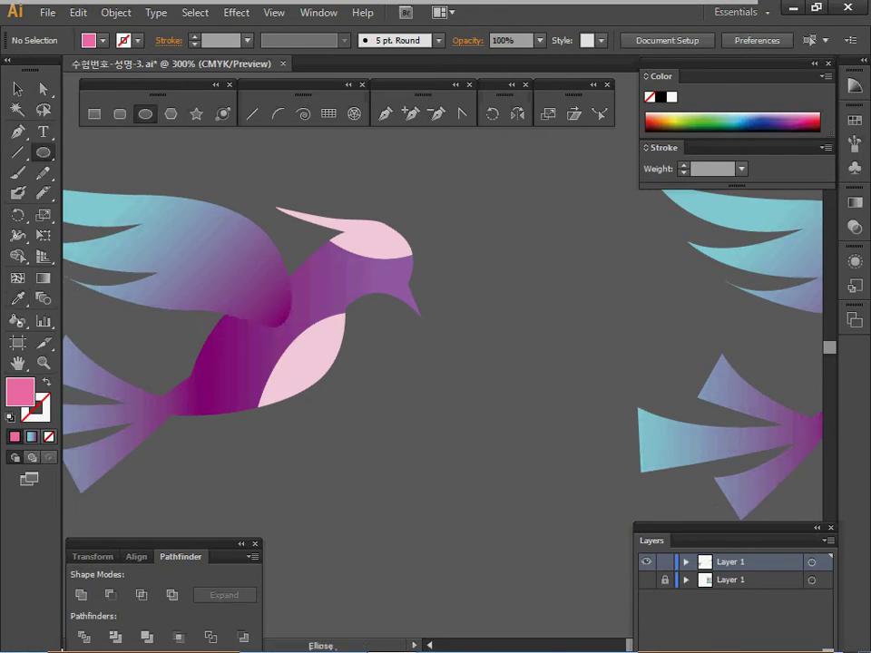
left_click_drag(379, 341, 391, 384)
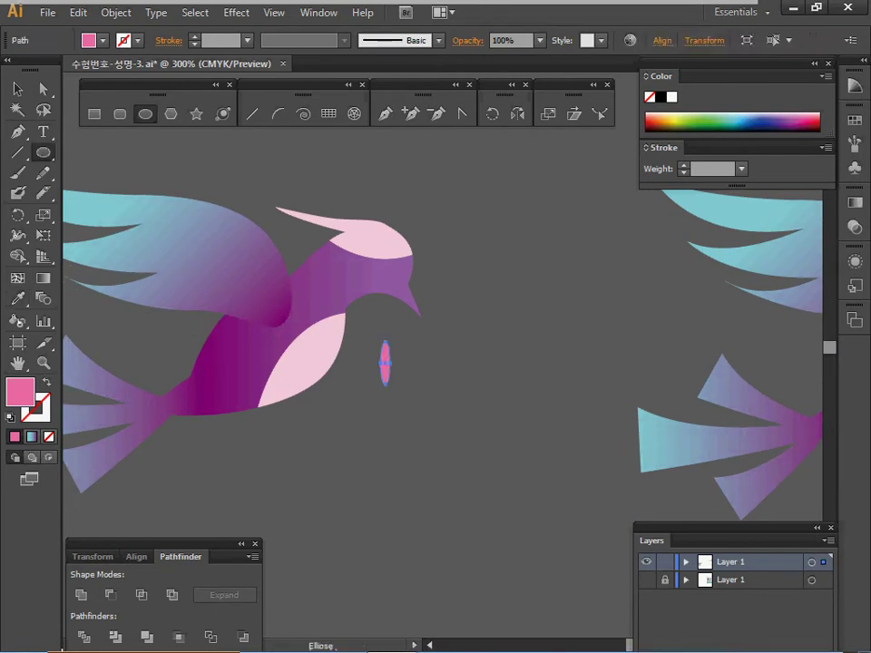
- Rotate the pink ellipse by 130° and move it onto the upper part of the bird's belly
double_click(492, 113)
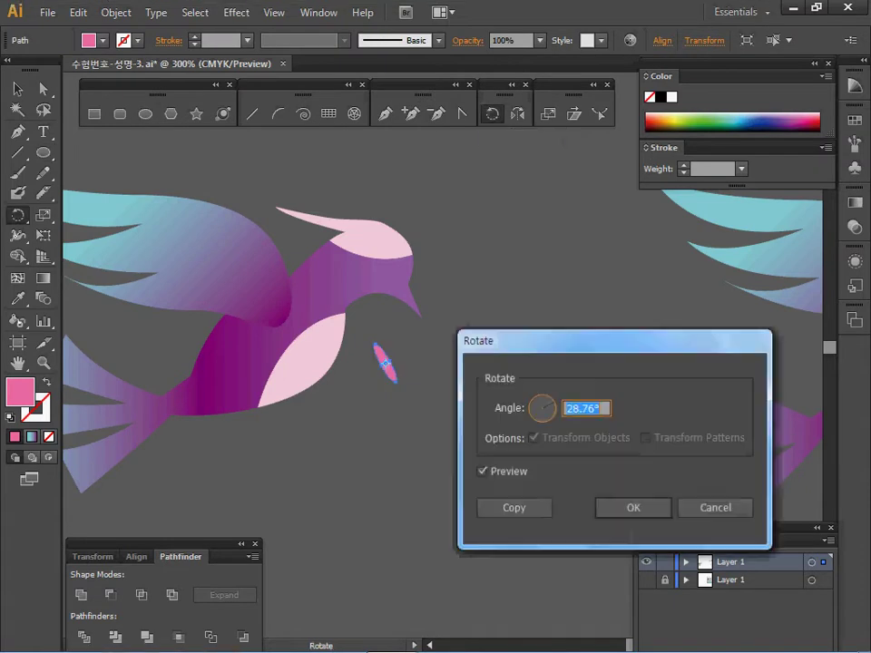
type("130")
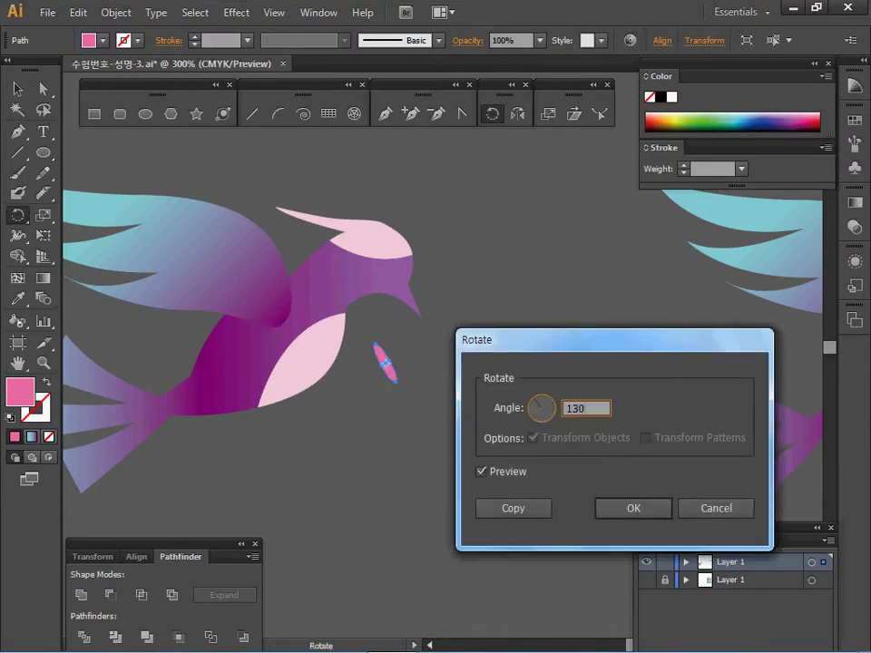
key("Return")
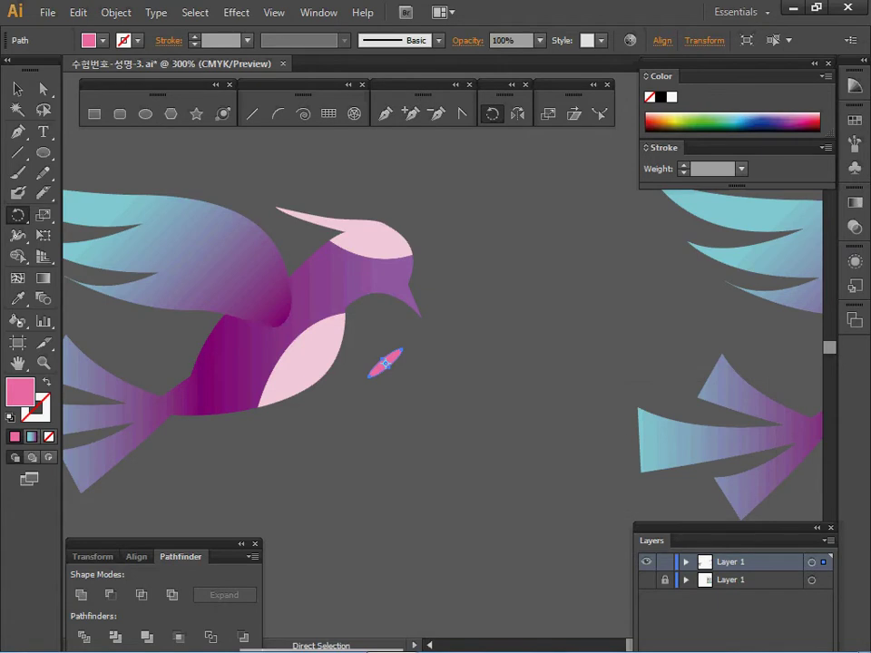
key("ctrl+shift+a")
left_click_drag(385, 362, 315, 343)
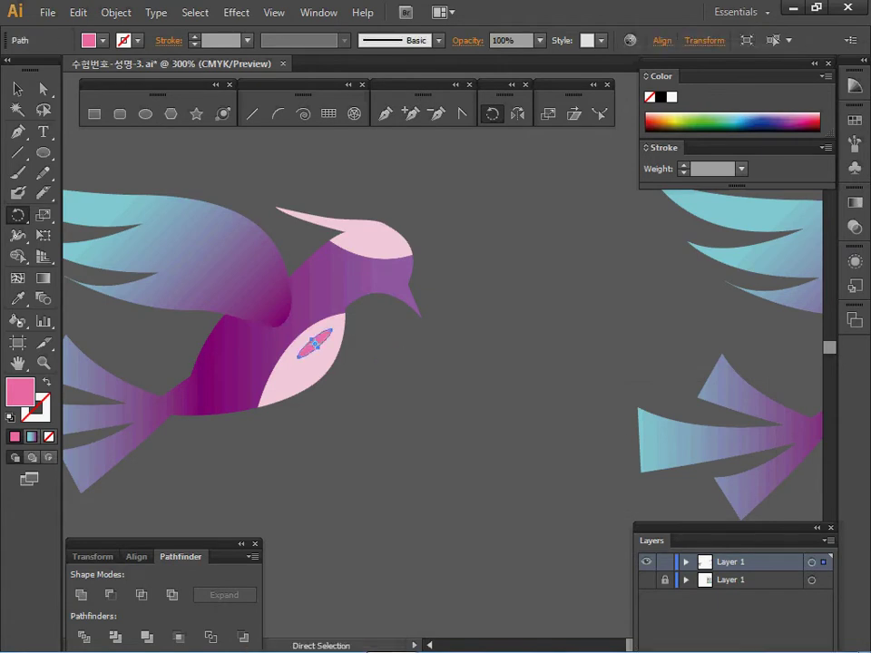
- Make a copy of the belly spot scaled to 70% and place it diagonally below and left of the large one
double_click(548, 113)
type("70")
key("shift+Tab")
type("70")
key("Return")
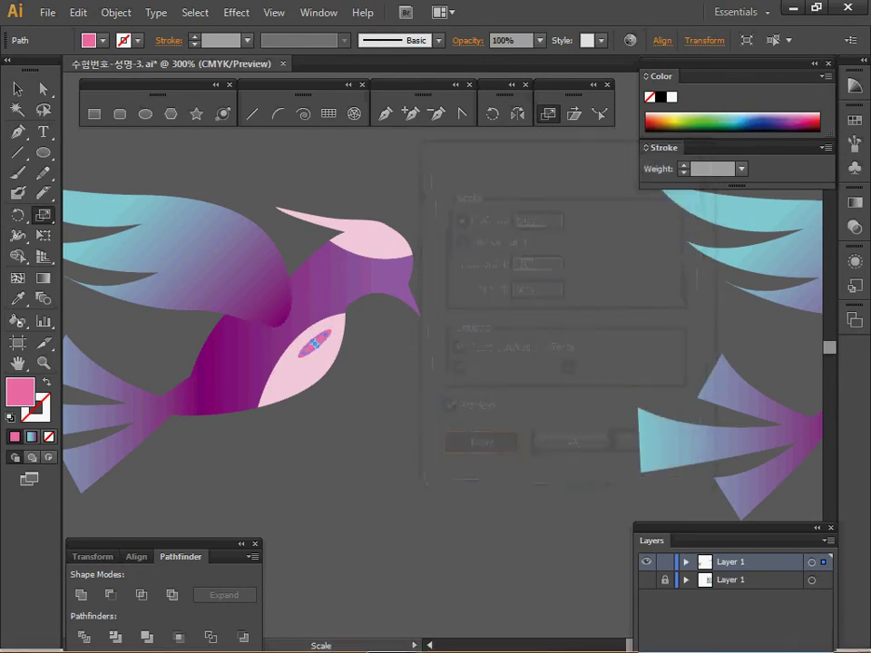
left_click_drag(314, 343, 286, 367)
left_click(365, 380, "ctrl")
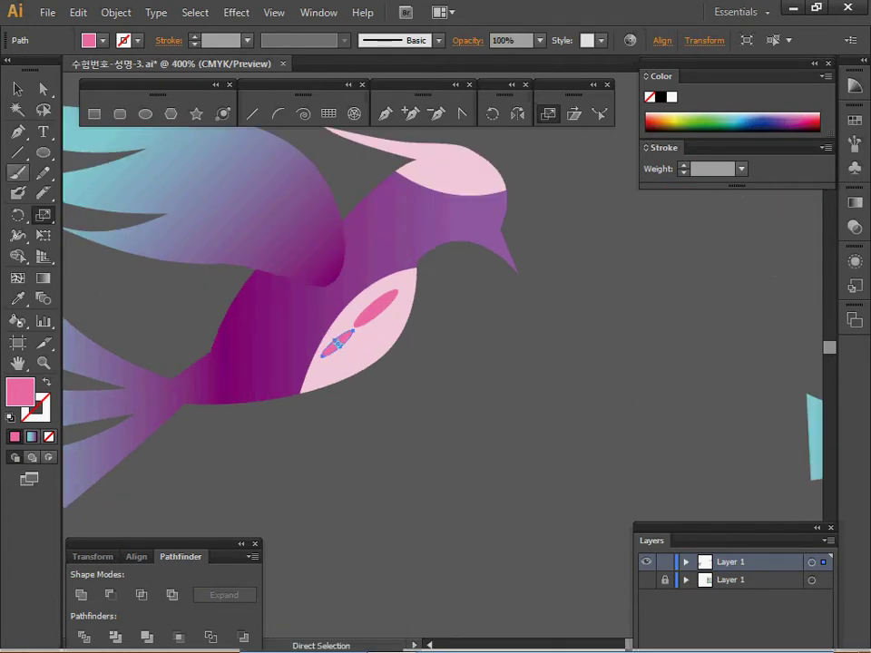
- Duplicate the small belly spot to the right, beneath the large spot, for a third marking
left_click(16, 88)
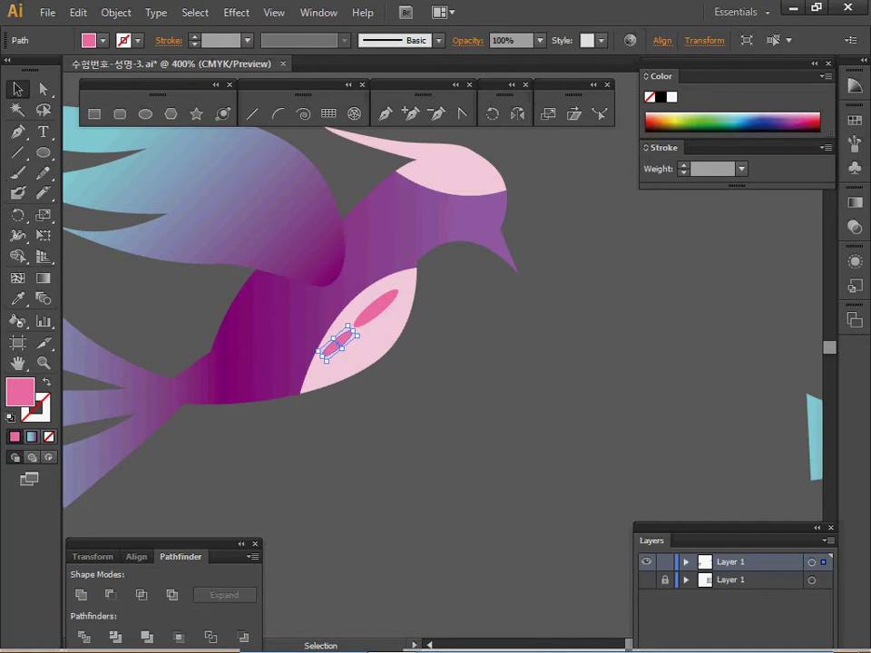
left_click_drag(337, 344, 381, 332)
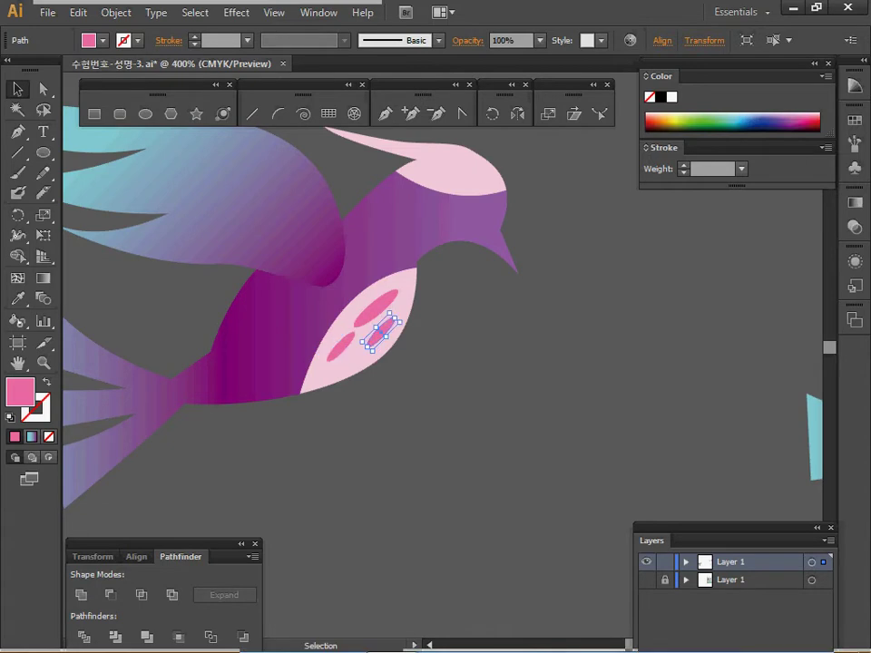
left_click(421, 357, "ctrl+alt")
left_click(445, 358, "ctrl+alt")
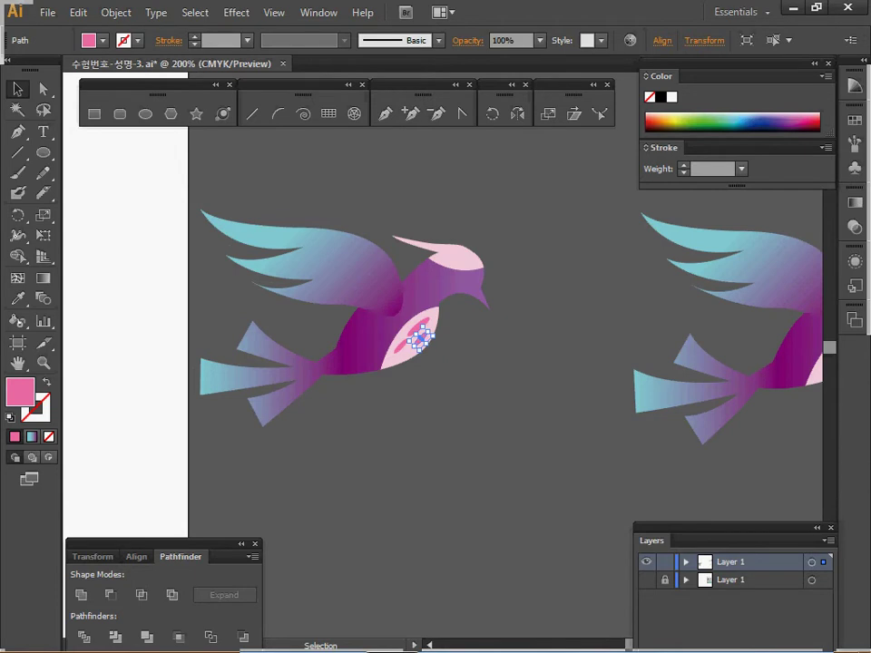
- Draw a small unfilled circle with a 1 pt black stroke on the bird's pink head for the eye
left_click(528, 224, "ctrl")
left_click_drag(528, 224, 588, 128)
key("ctrl+shift+a")
key("l")
key("d")
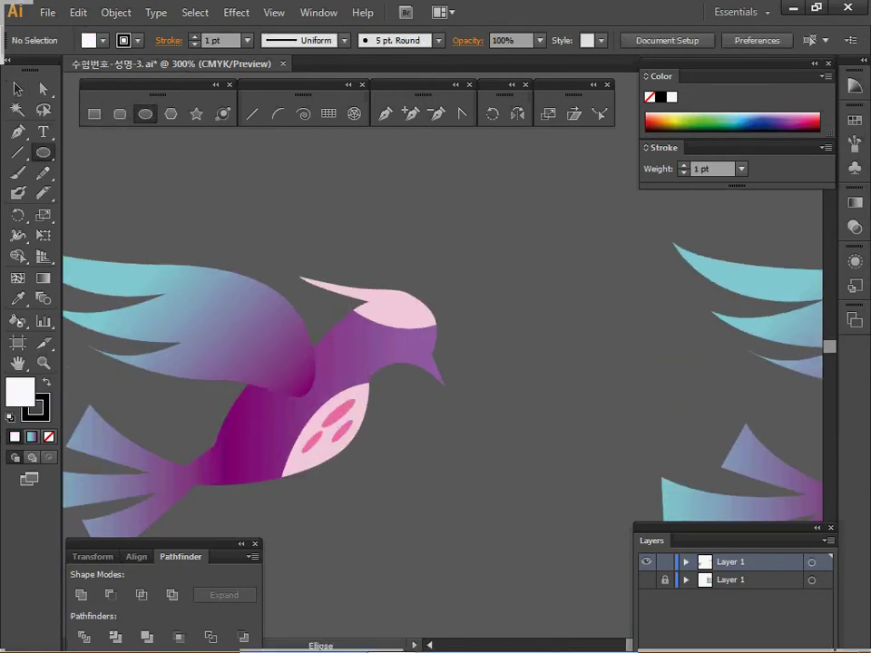
key("slash")
left_click(36, 410)
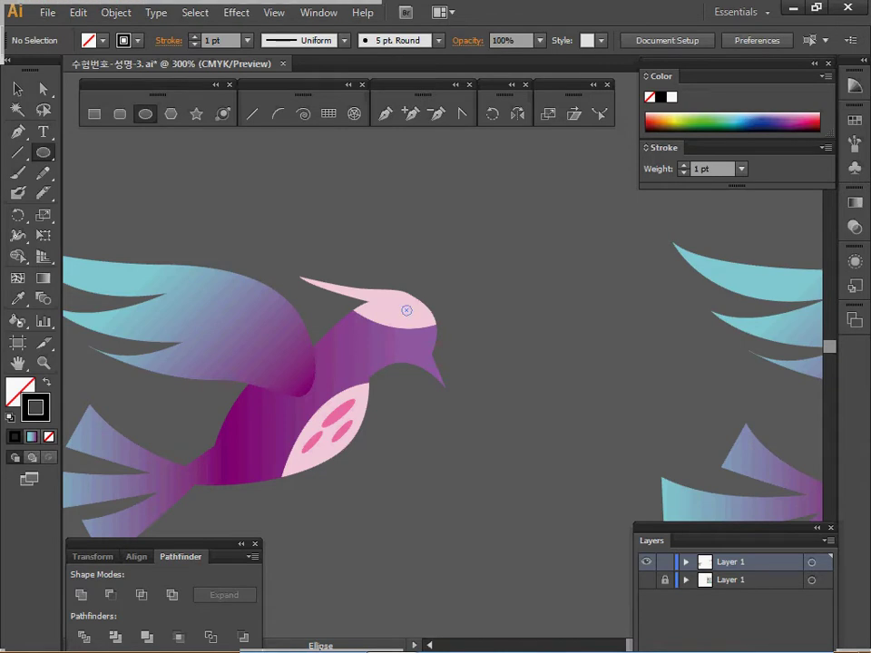
left_click_drag(406, 311, 413, 316)
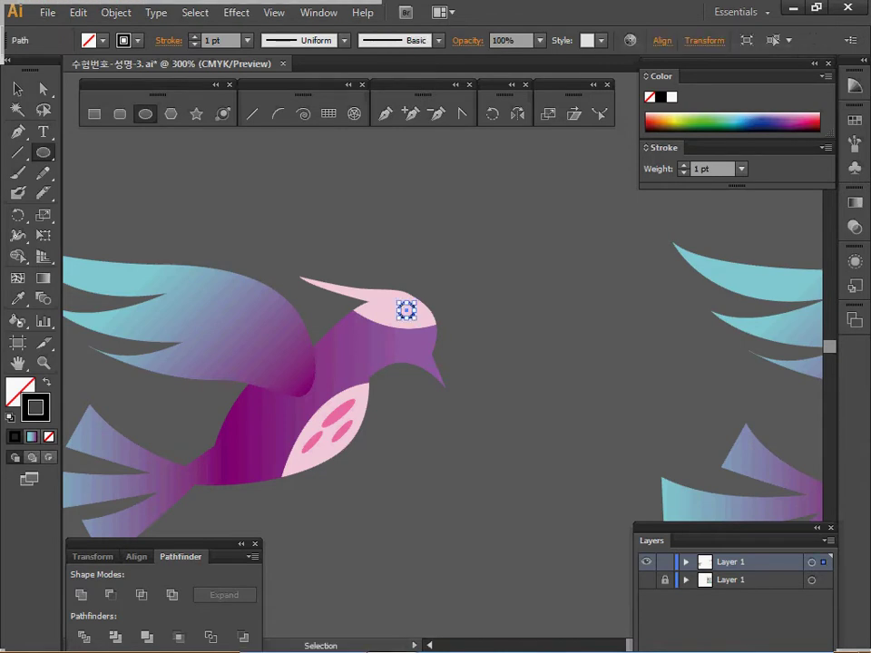
- Nudge the eye circle slightly left and remove its top anchor point to leave only the lower half arc
key("ctrl+equal")
key("ctrl+equal")
key("ctrl+equal")
key("ctrl+equal")
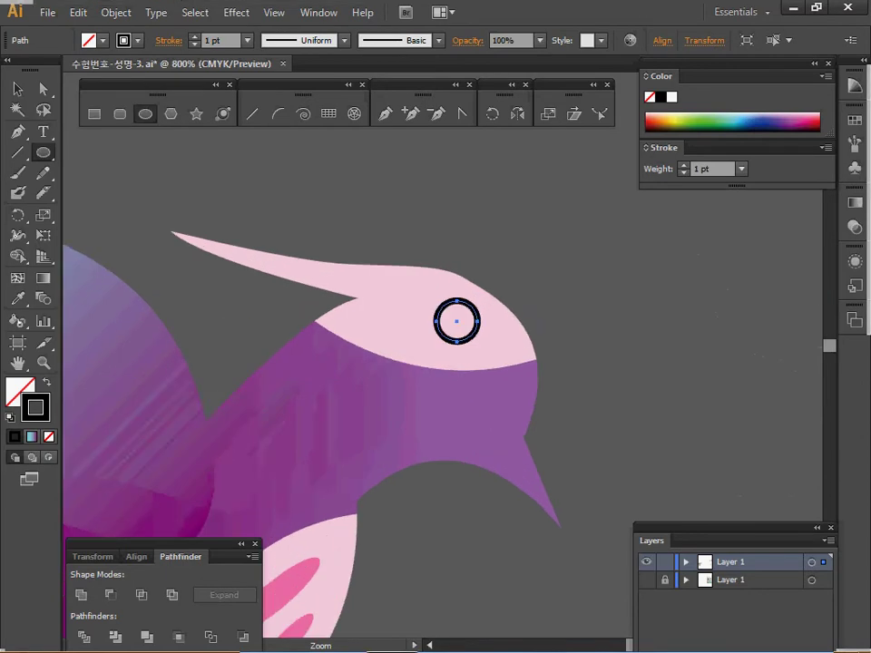
key("Left")
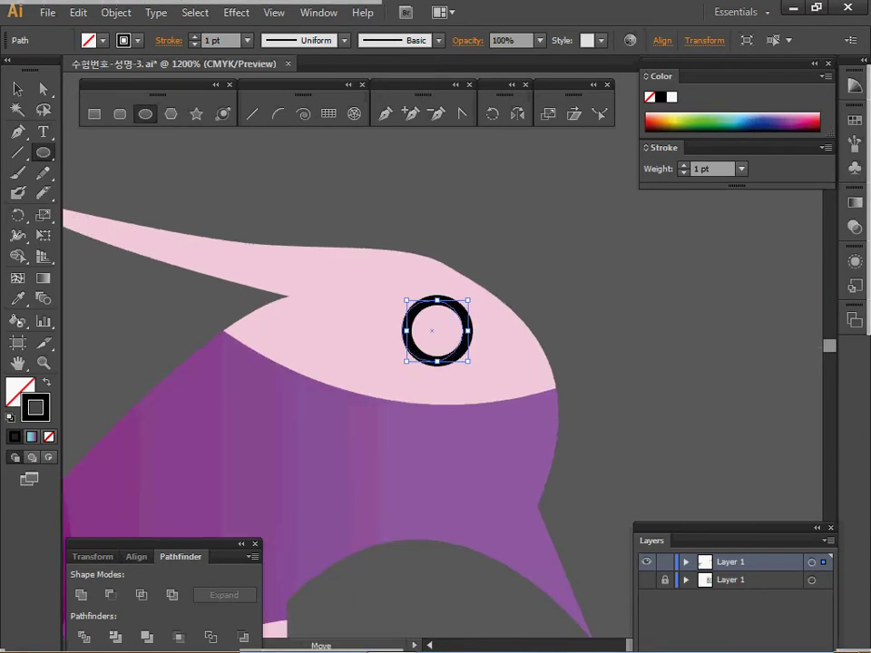
left_click(43, 88)
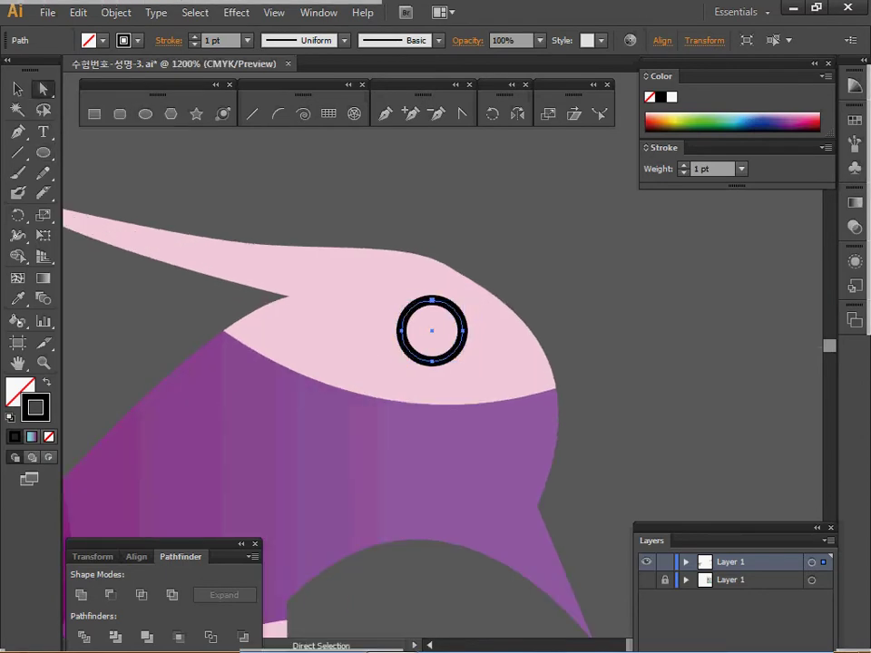
left_click(432, 301)
key("Delete")
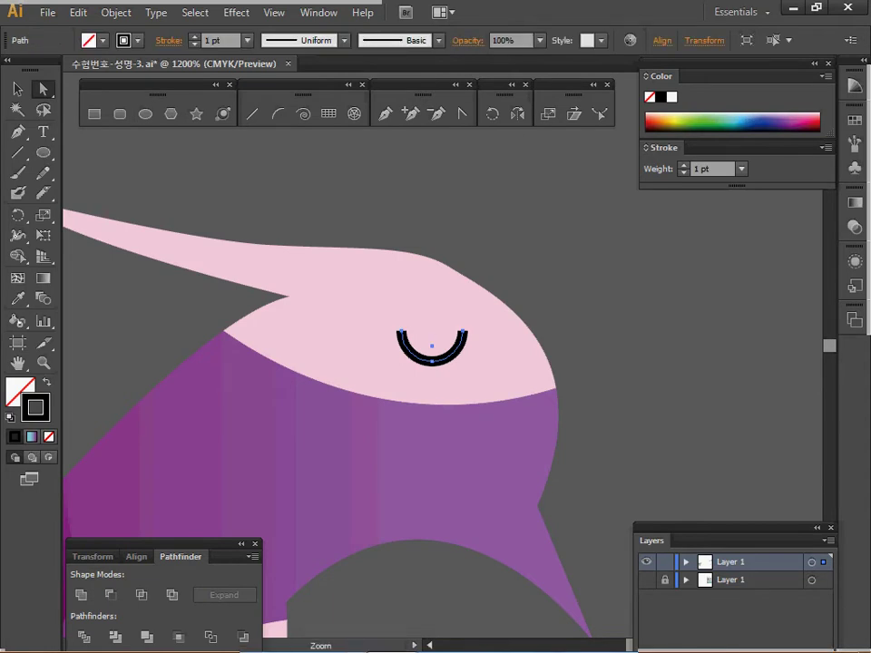
- Give the eye arc the unfilled, 1 pt purple stroke look sampled from the purple-outlined sample square
key("ctrl+minus")
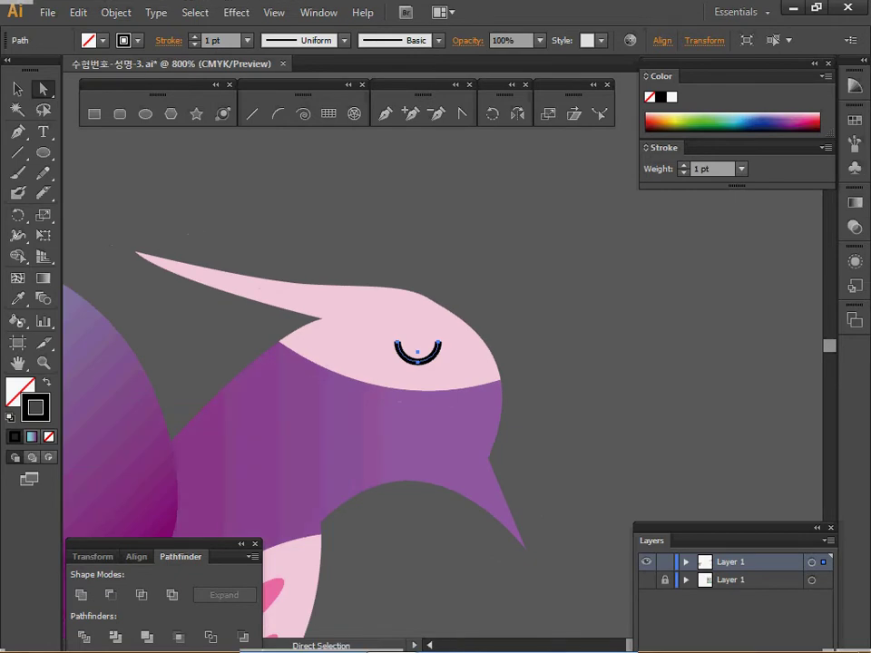
key("ctrl+minus")
key("ctrl+minus")
key("ctrl+minus")
key("ctrl+minus")
key("ctrl+minus")
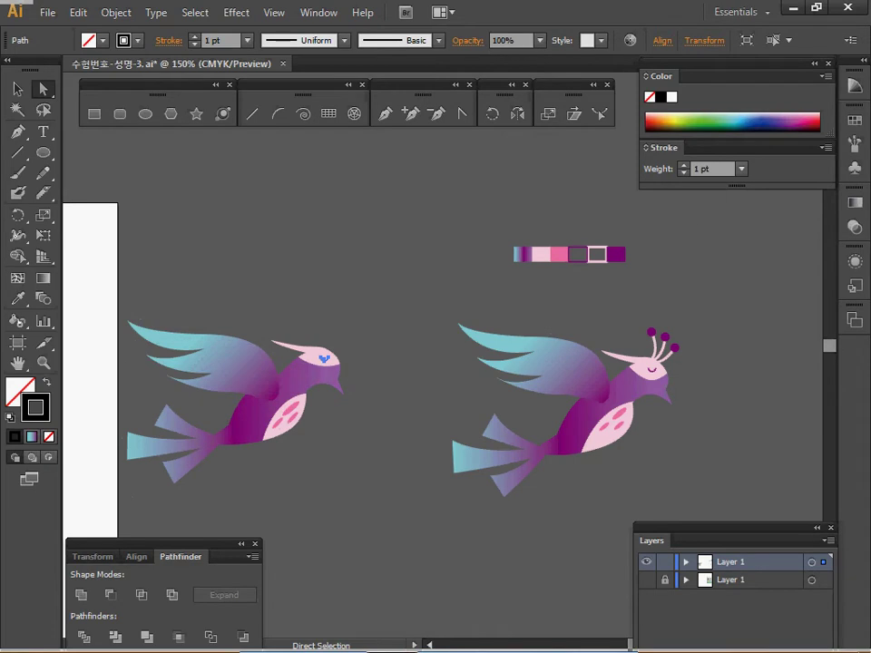
key("i")
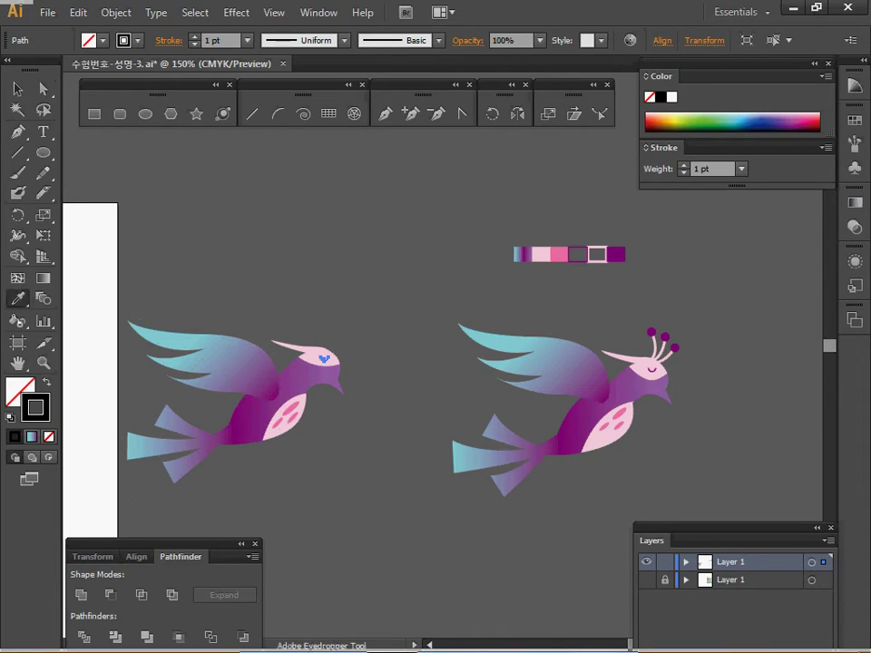
left_click(578, 260)
left_click(399, 313, "ctrl")
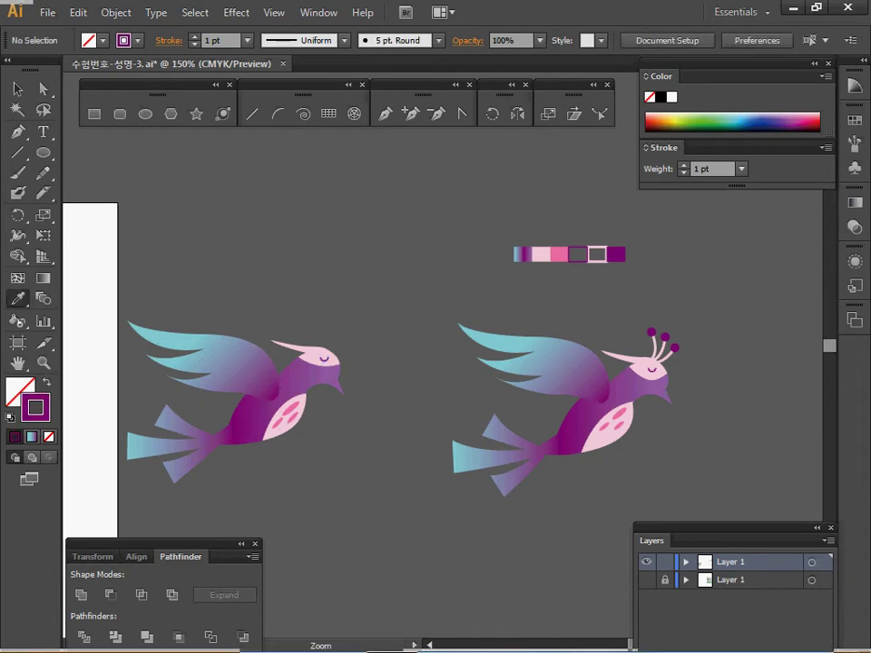
- Sample the head's pale pink and set it as the stroke colour with no fill, with nothing selected
left_click(361, 334, "ctrl")
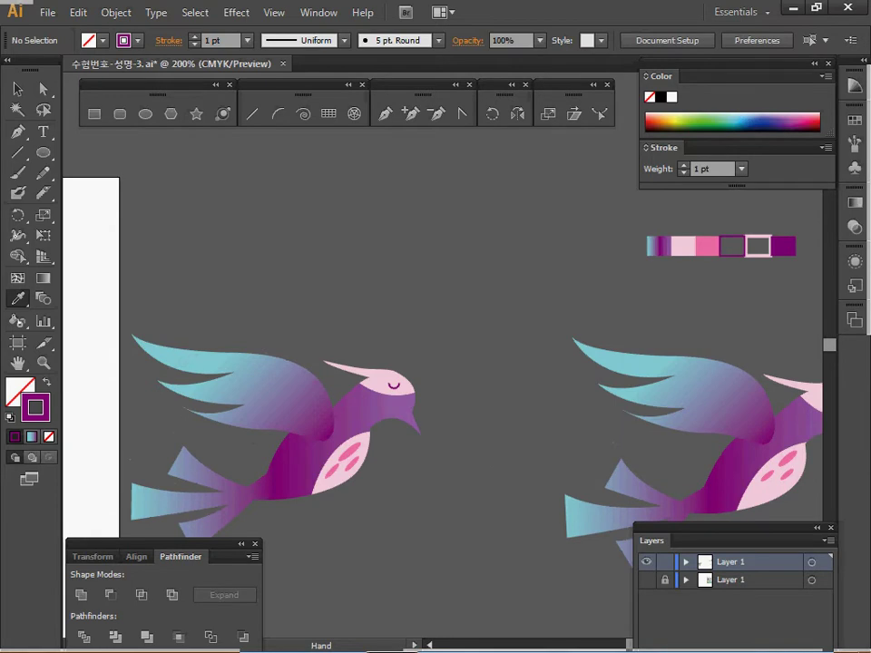
scroll(356, 443, "up", 1)
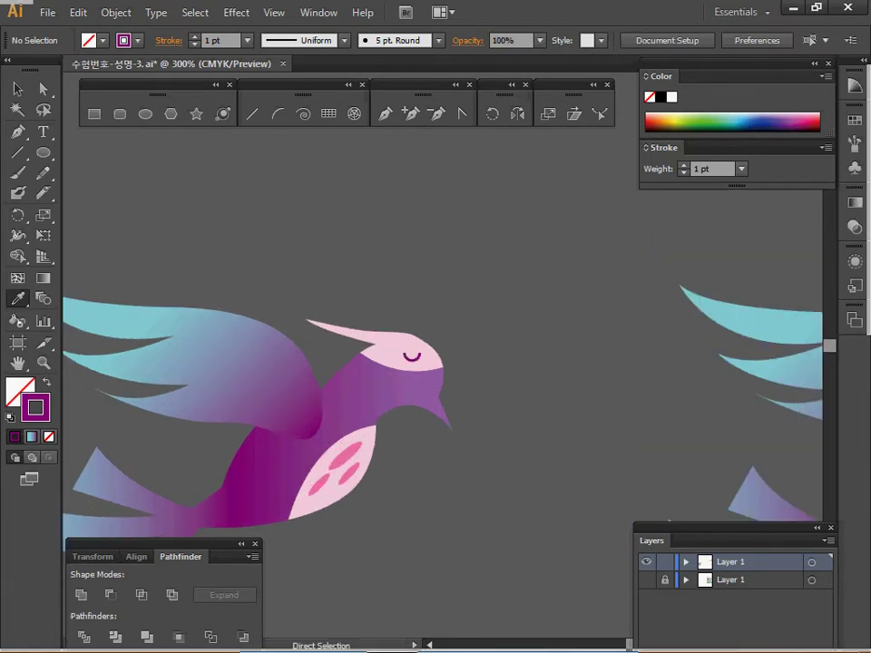
left_click(392, 350, "ctrl")
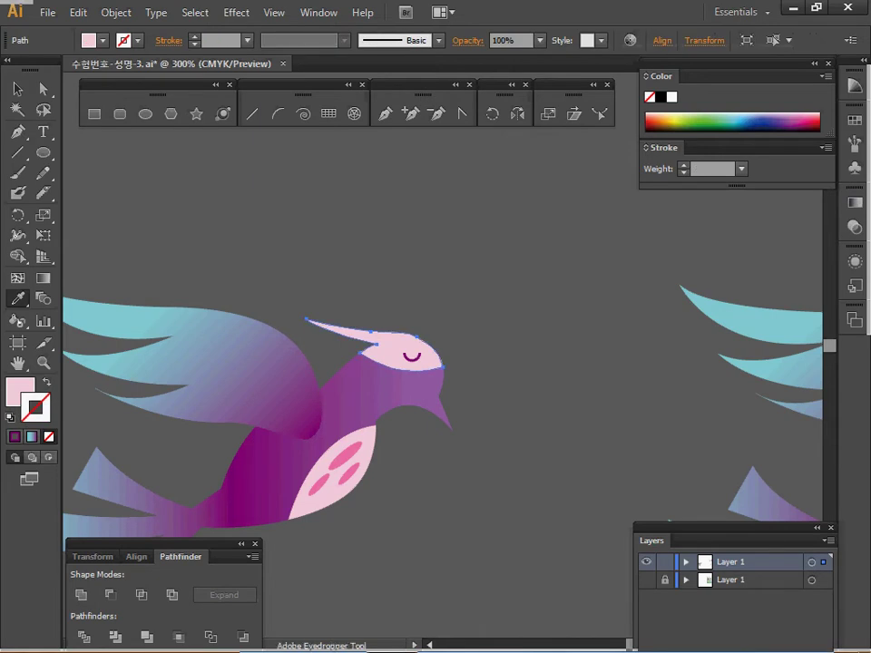
key("ctrl+shift+a")
key("shift+x")
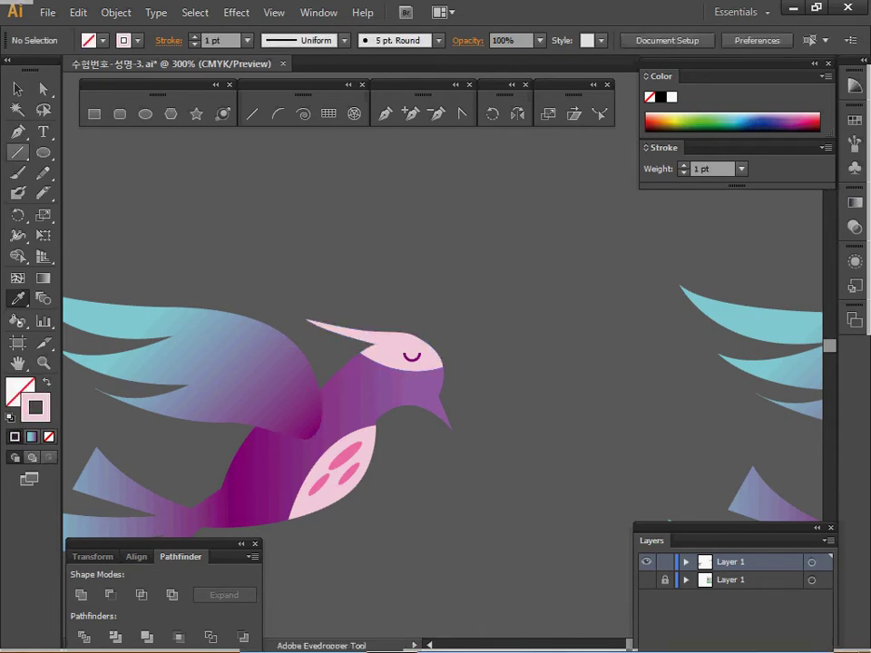
- Draw a short curved line with the Pen tool rising from the top of the head as a crest stem
left_click(18, 131)
key("space")
left_click_drag(321, 291, 291, 336)
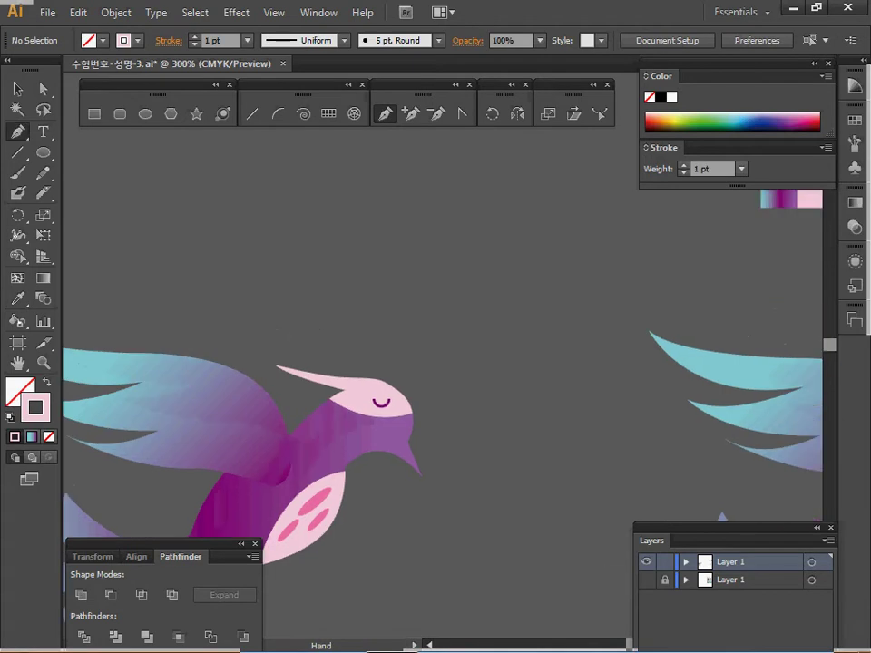
key("space")
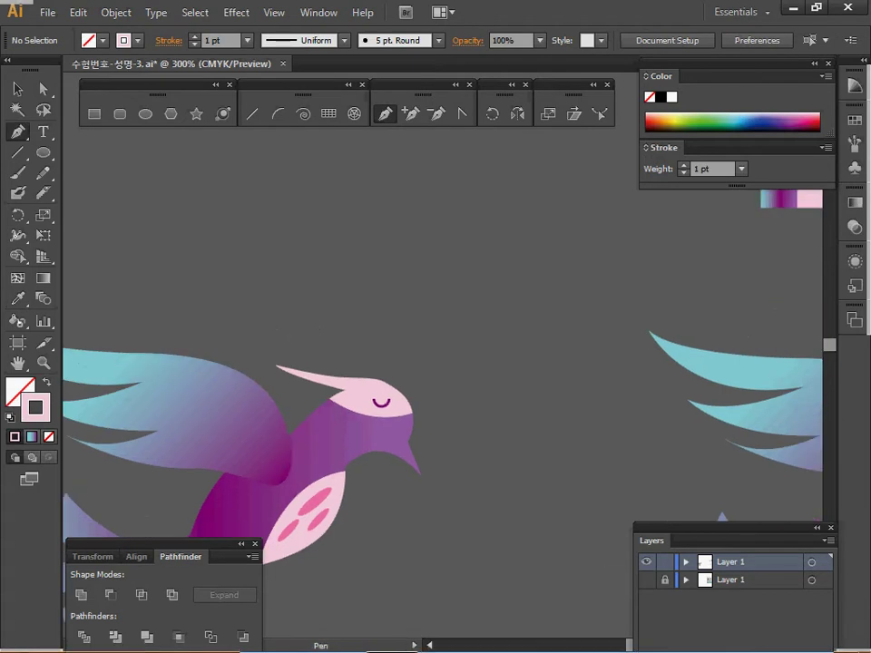
left_click(367, 385)
left_click_drag(375, 326, 361, 297)
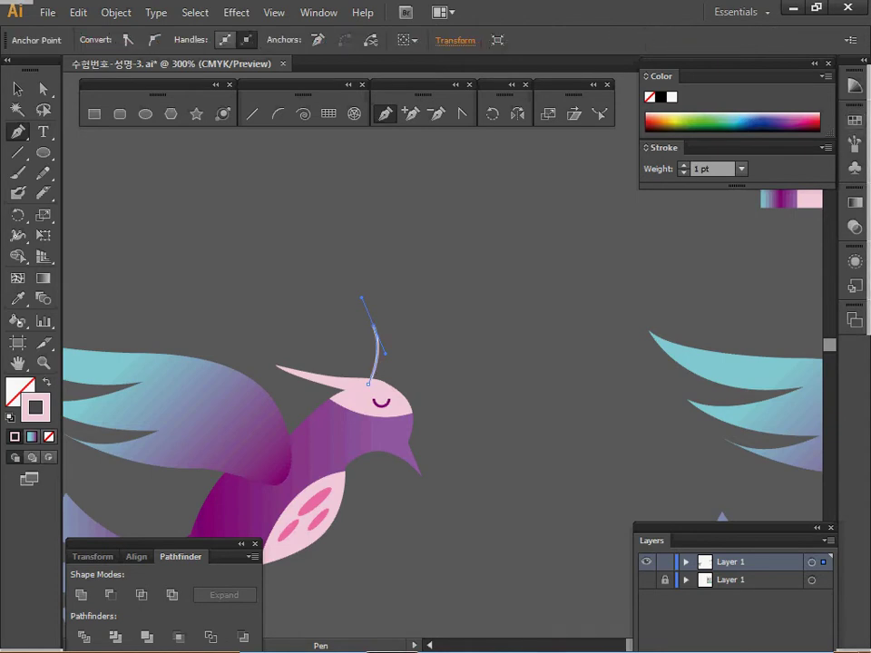
- Set the crest stem's stroke weight to 2 pt and deselect it
left_click(646, 76)
left_click(646, 76)
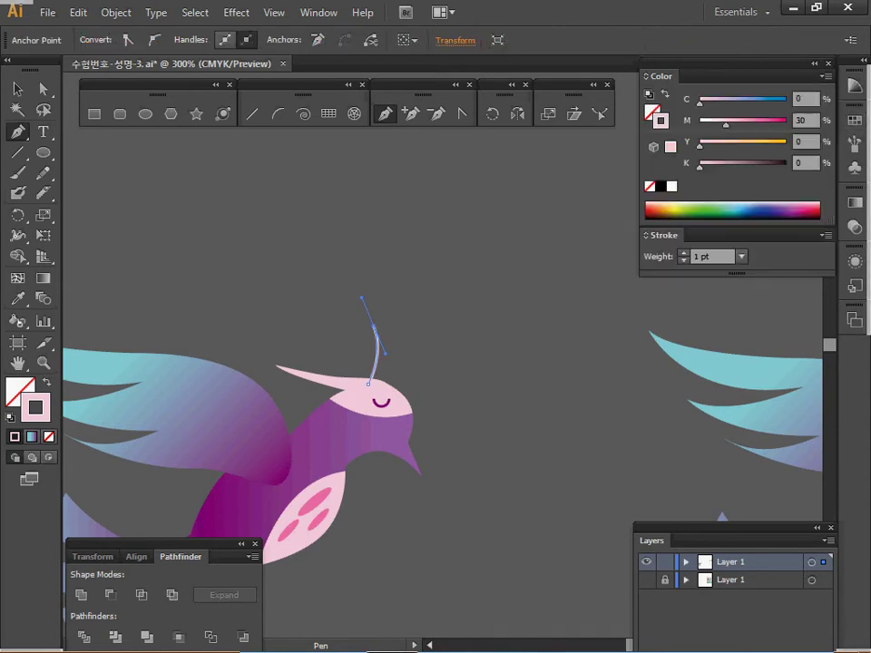
left_click(646, 235)
left_click(646, 236)
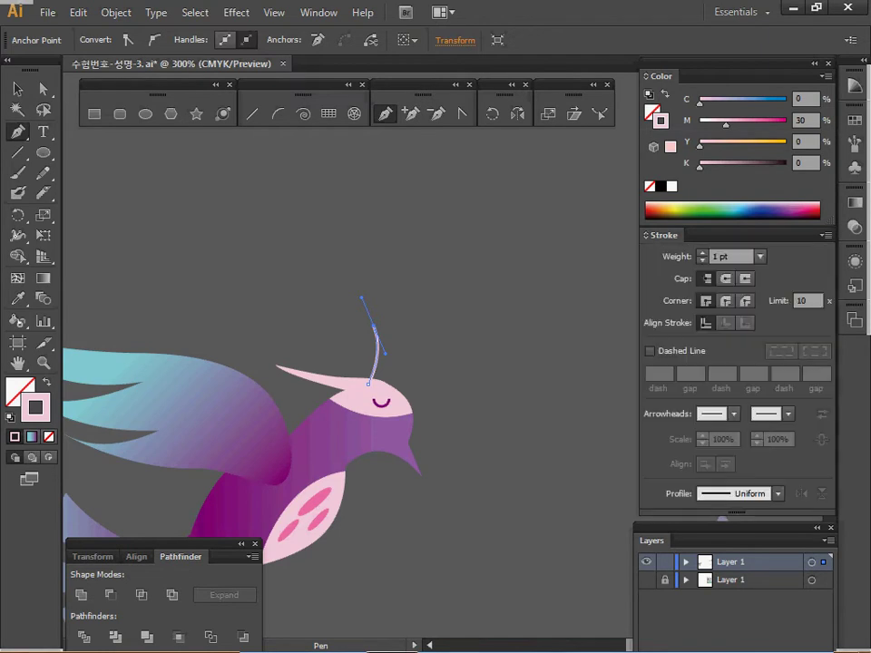
left_click(646, 236)
left_click(645, 236)
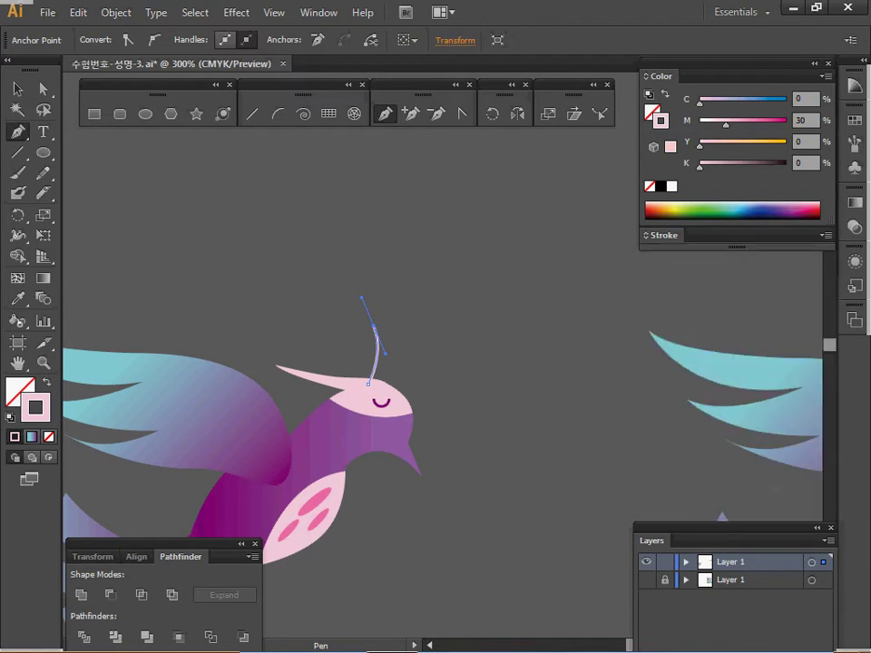
left_click(646, 236)
left_click(702, 253)
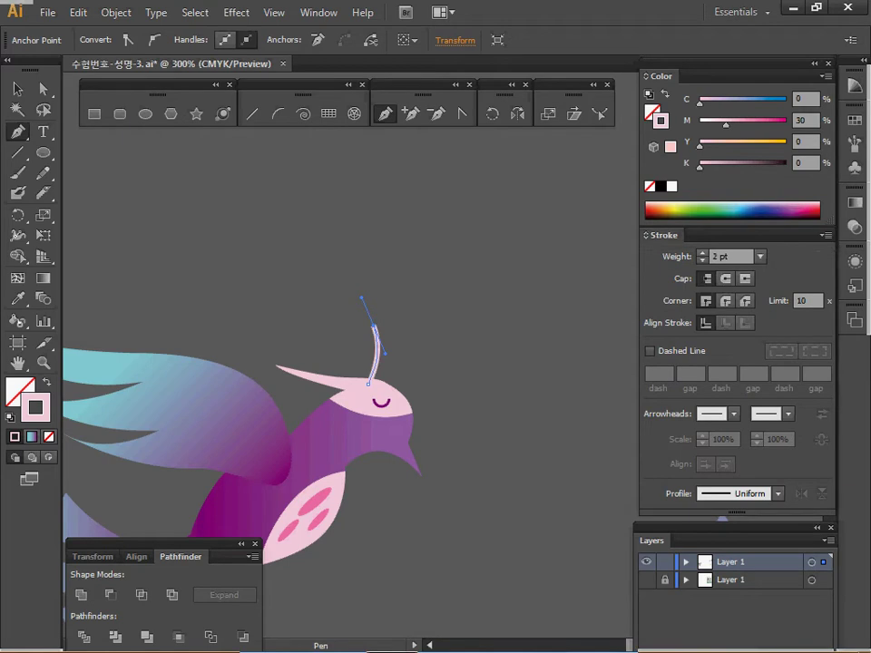
key("ctrl+shift+a")
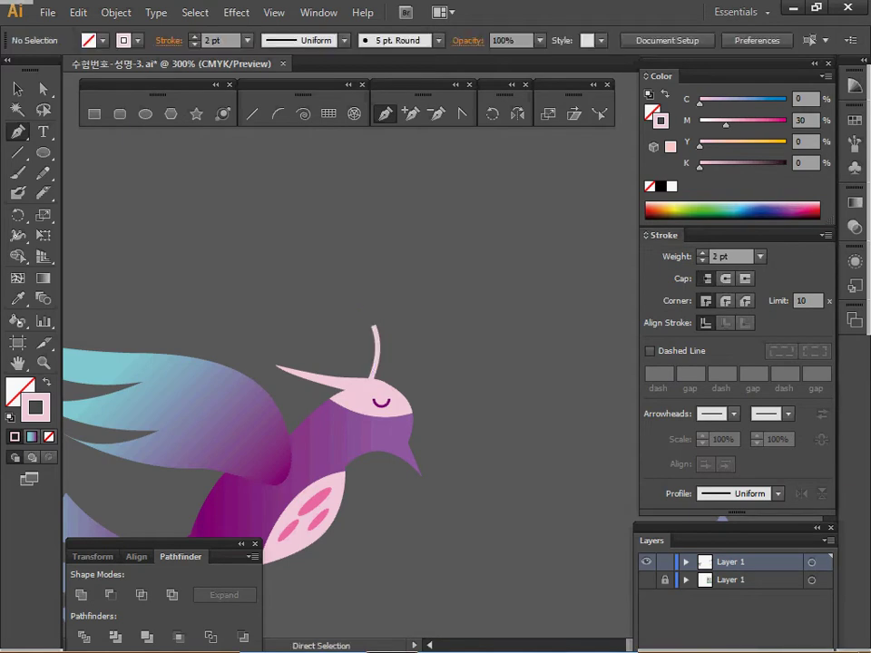
- Draw a small circle at the tip of the crest stem and fill it with the solid purple sample colour
key("l")
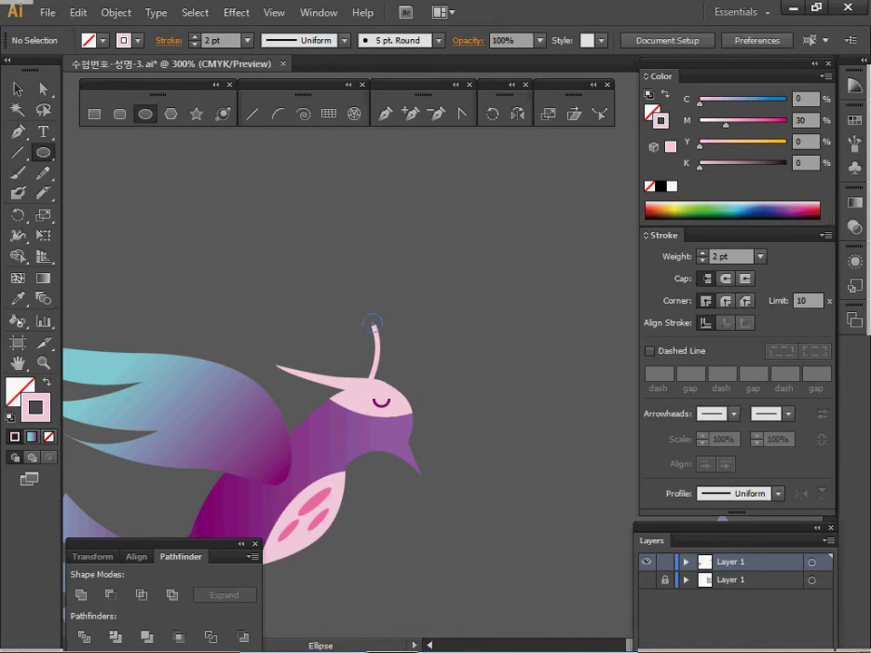
left_click_drag(372, 323, 384, 336)
left_click(356, 385, "ctrl+alt")
left_click(356, 385, "ctrl+alt")
left_click_drag(356, 385, 285, 415)
key("i")
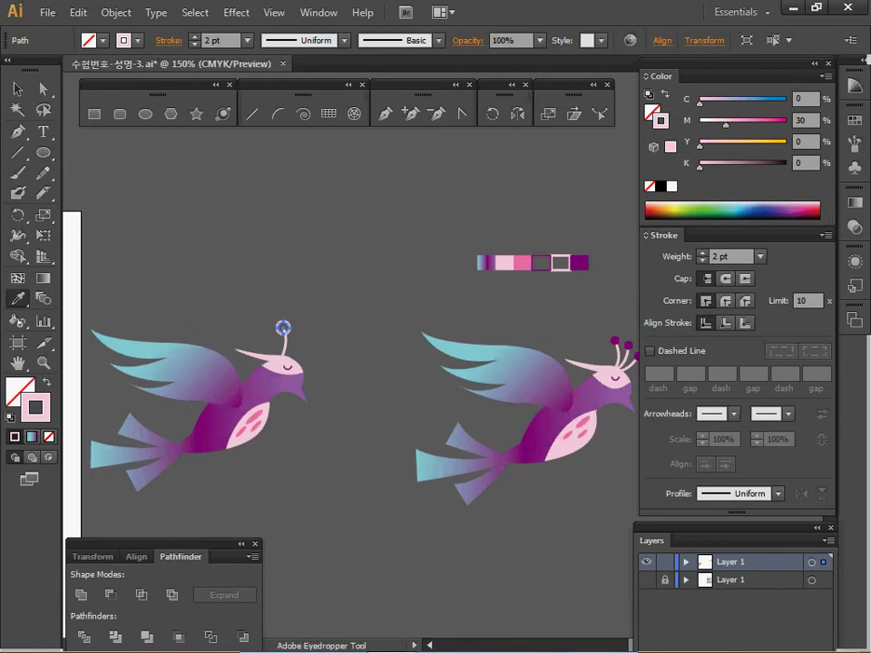
left_click(578, 263)
left_click(535, 313, "ctrl")
left_click(299, 381, "ctrl")
left_click_drag(299, 381, 244, 381)
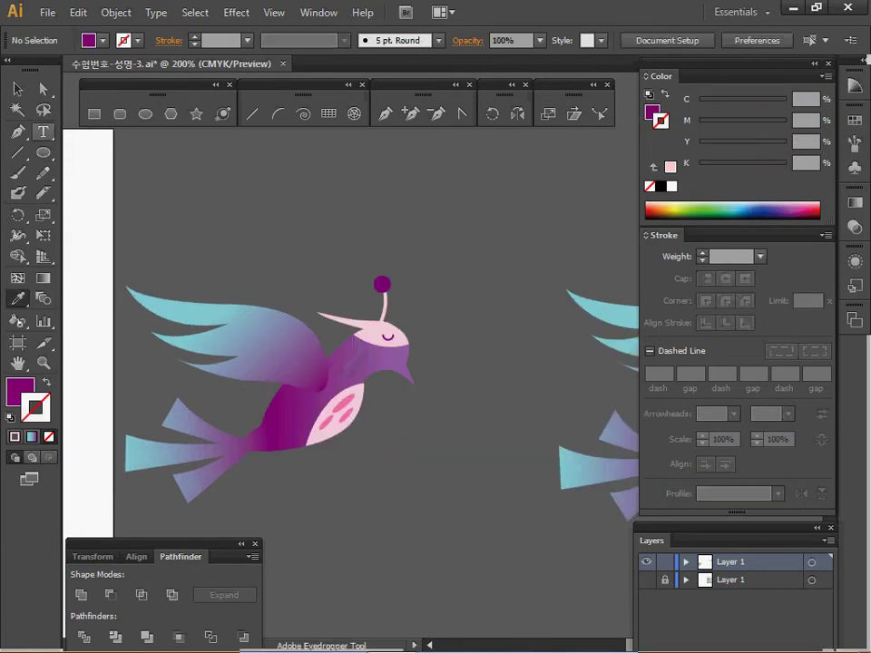
- Shift the purple ball slightly up onto the crest stem's tip and group it with the stem
left_click(17, 89)
left_click_drag(383, 284, 381, 280)
left_click_drag(420, 257, 374, 300)
key("ctrl+g")
- Rotate the crest group slightly counter-clockwise about its base and add two evenly rotated copies fanned forward over the head
key("r")
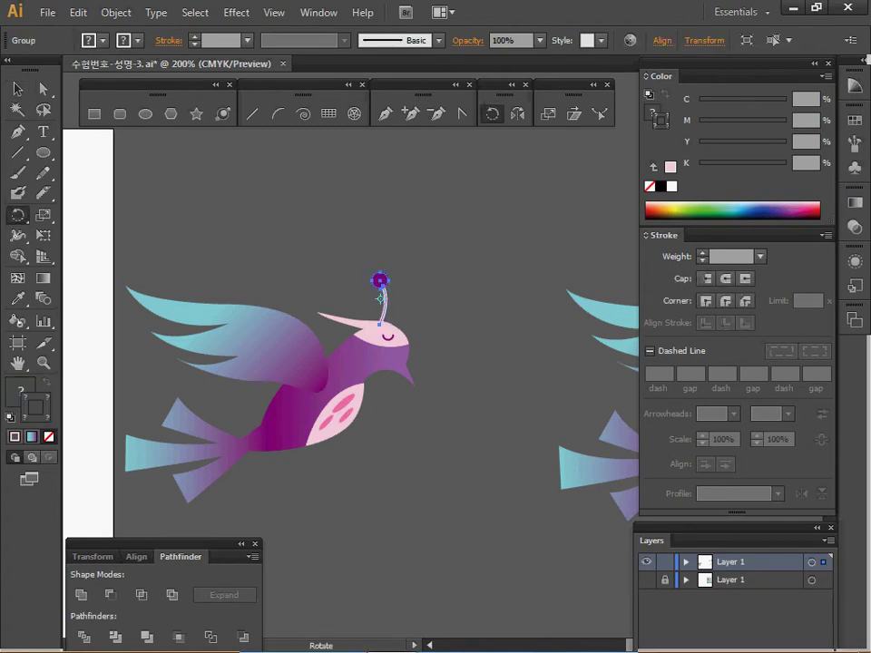
left_click_drag(381, 281, 372, 281)
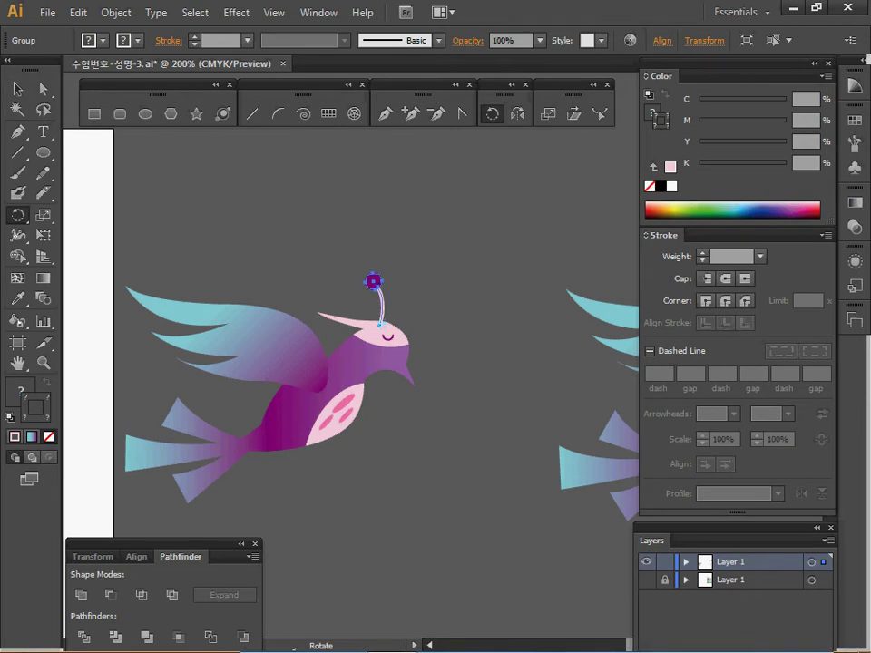
key("alt")
left_click_drag(373, 281, 402, 288)
key("ctrl+d")
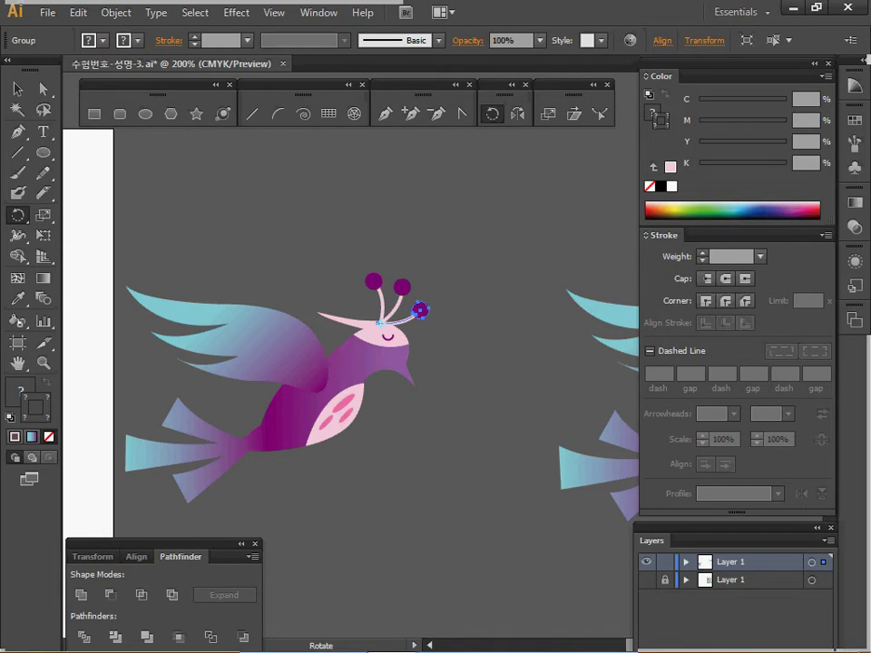
- Turn the whole coloured reference bird into a Graphic symbol named 새
key("space")
left_click_drag(544, 354, 167, 337)
key("v")
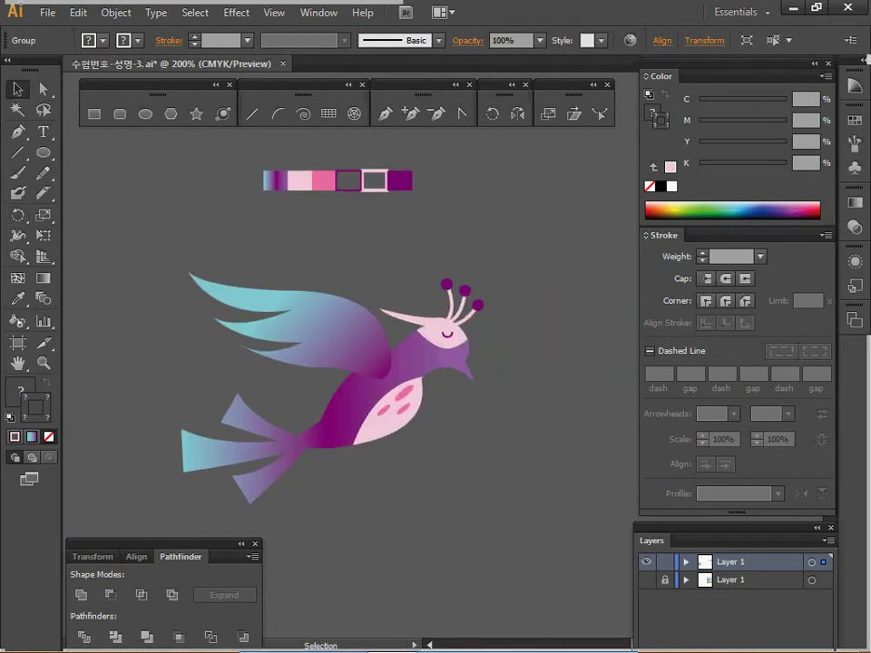
key("ctrl+a")
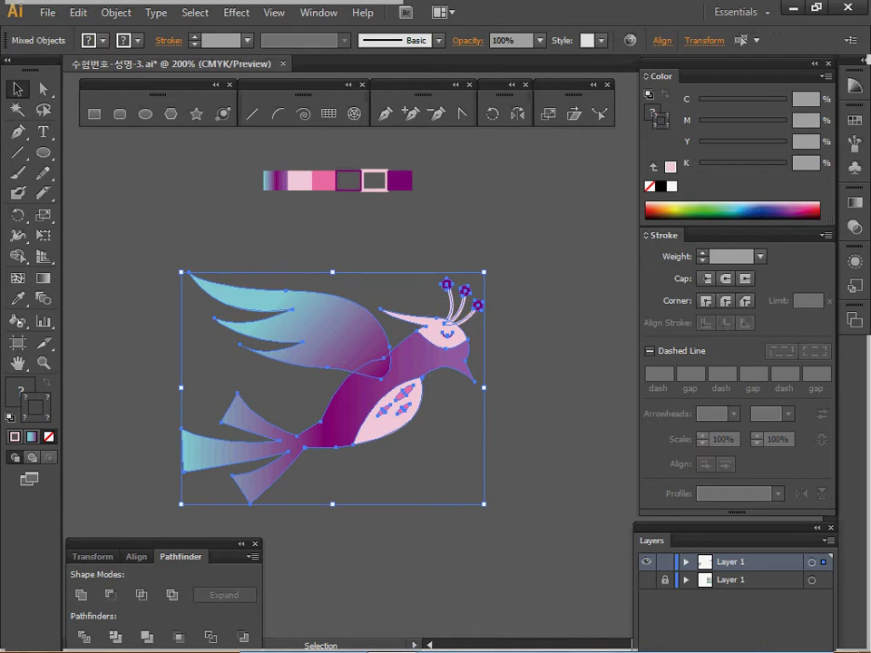
left_click(855, 168)
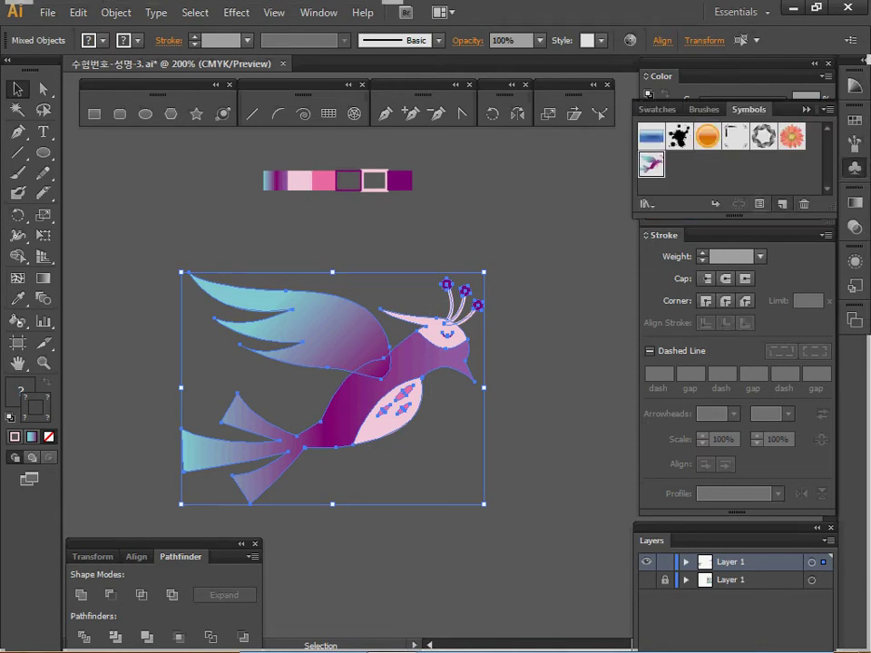
key("F8")
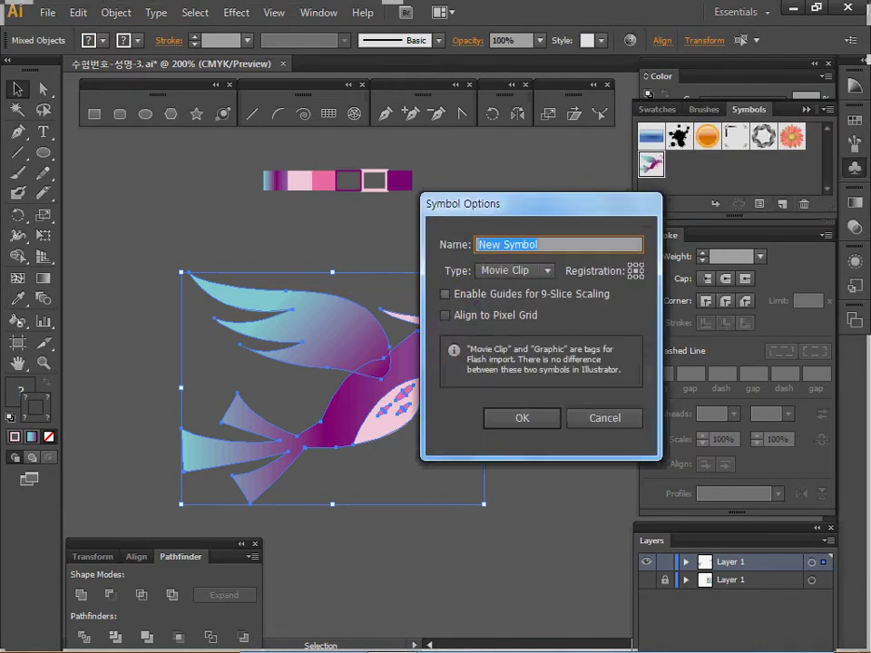
left_click(515, 271)
left_click(511, 306)
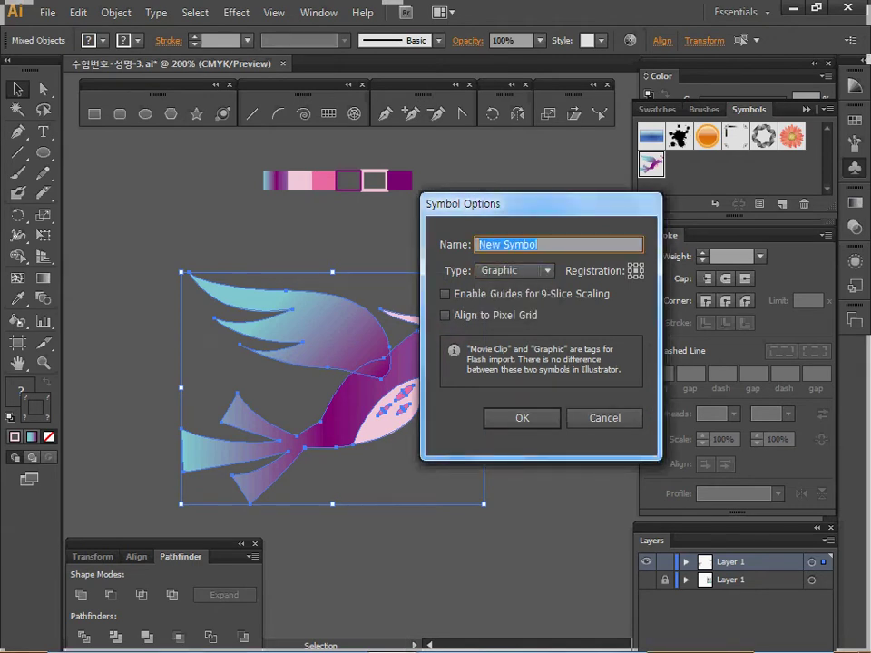
type("시")
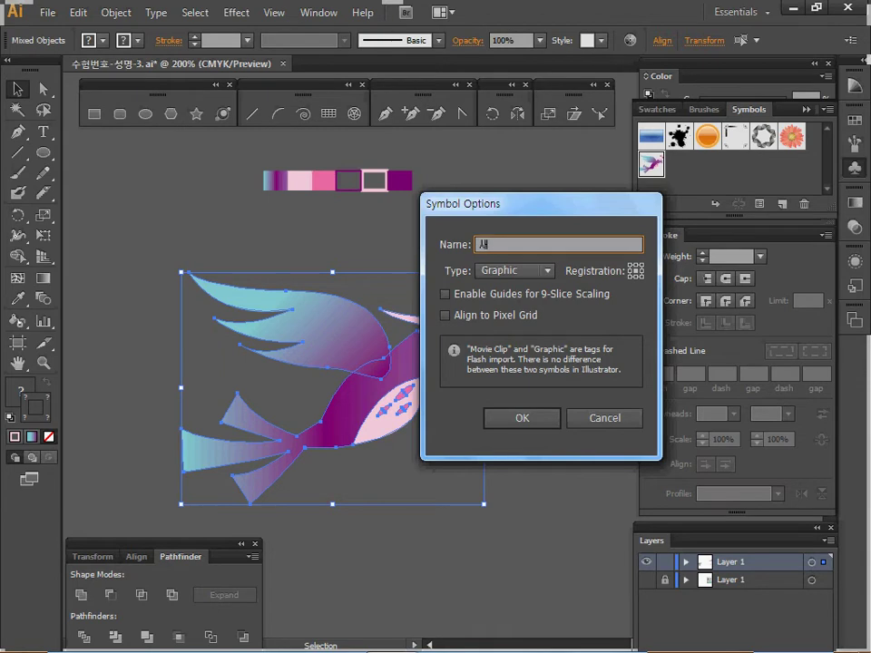
key("Return")
- Delete the bird artwork beside the artboard and save the document
left_click(371, 405, "ctrl+alt")
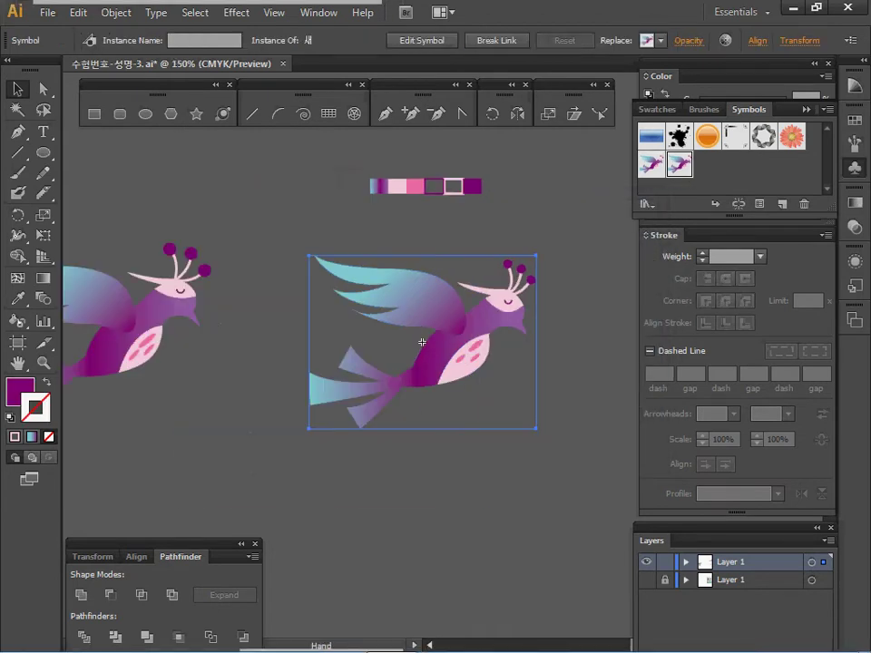
key("ctrl+minus")
left_click_drag(278, 210, 552, 393)
key("Delete")
key("space")
key("ctrl")
key("ctrl+s")
- Create a 210 × 297 mm rectangle on the artboard, filled with the mint green colour sample
key("space")
left_click_drag(336, 440, 552, 394)
left_click(363, 152)
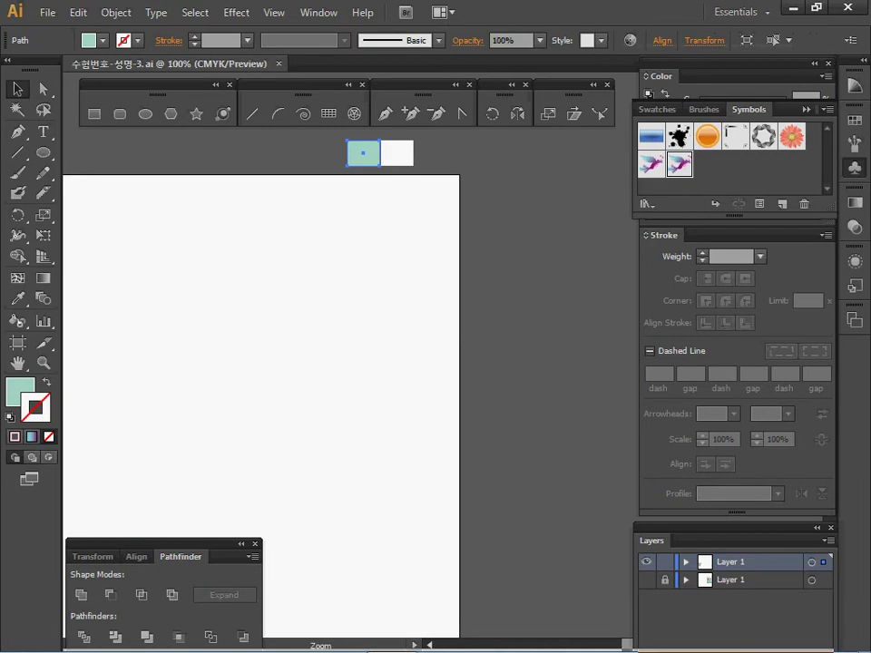
left_click(336, 348, "ctrl+alt")
left_click_drag(336, 354, 354, 260)
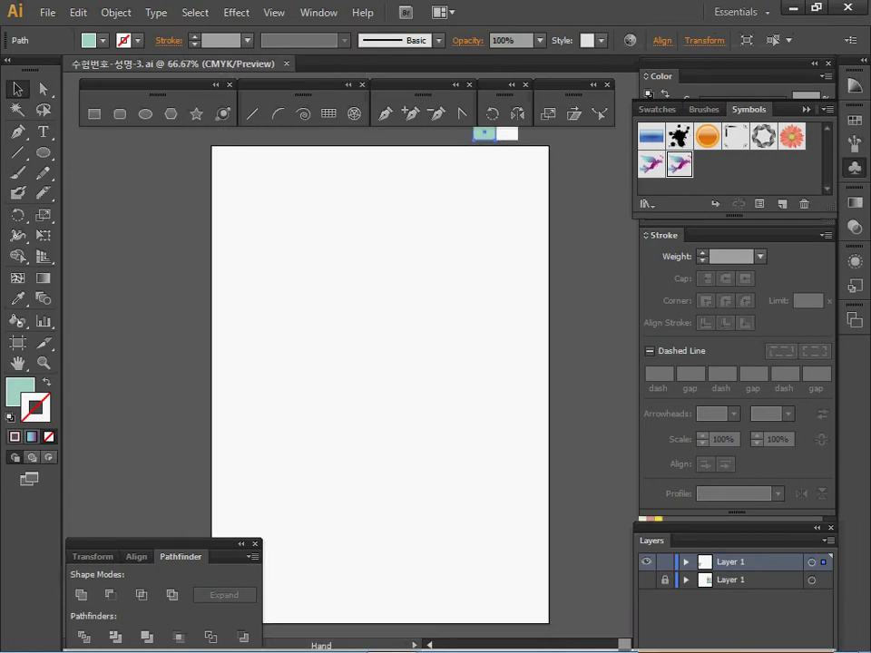
key("m")
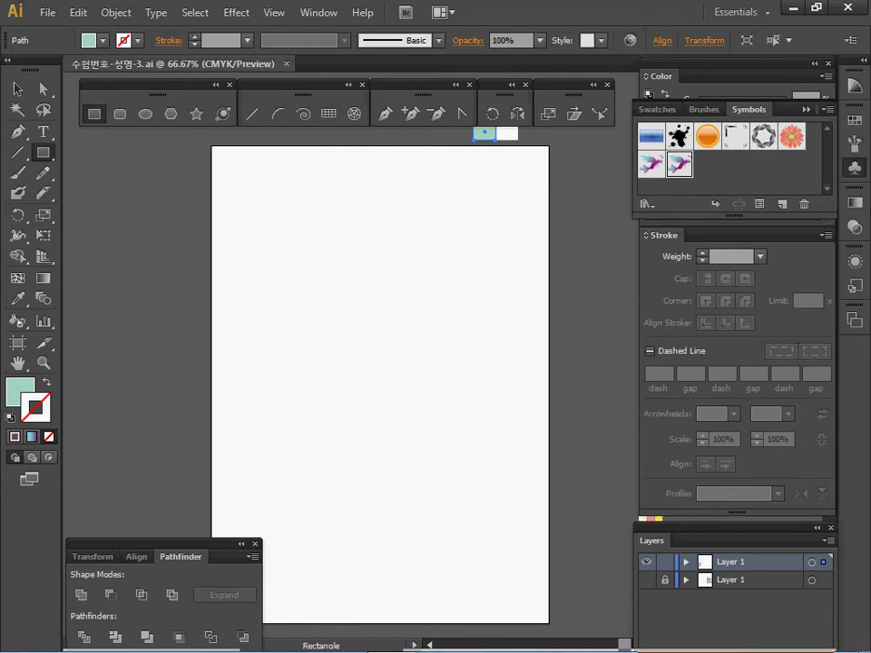
left_click(300, 281)
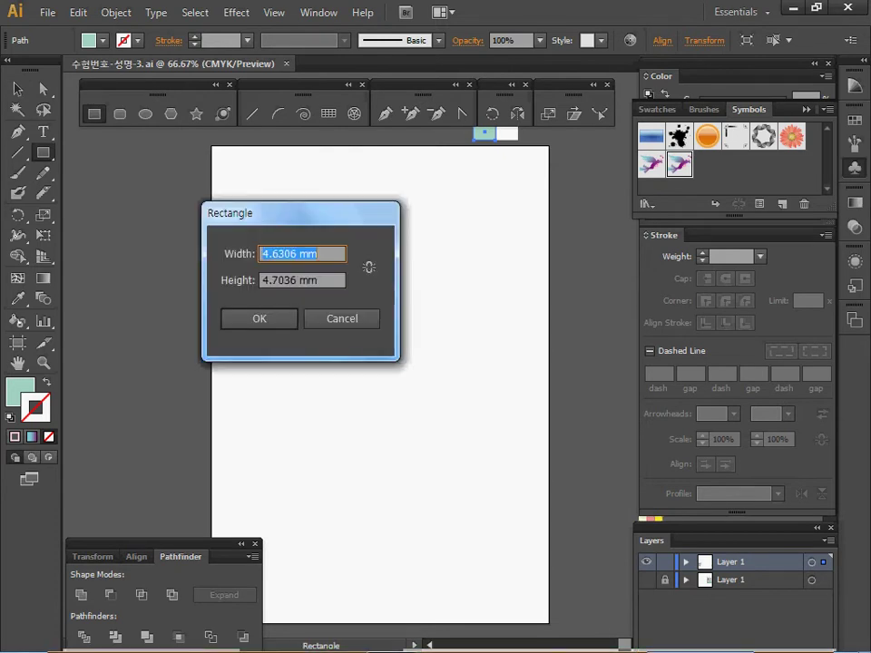
type("210")
key("Tab")
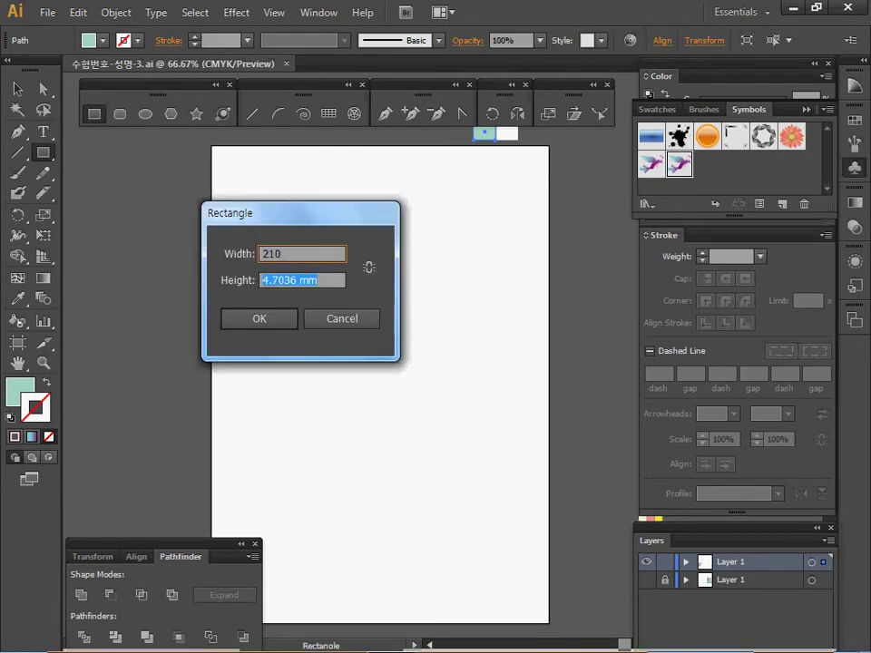
type("297")
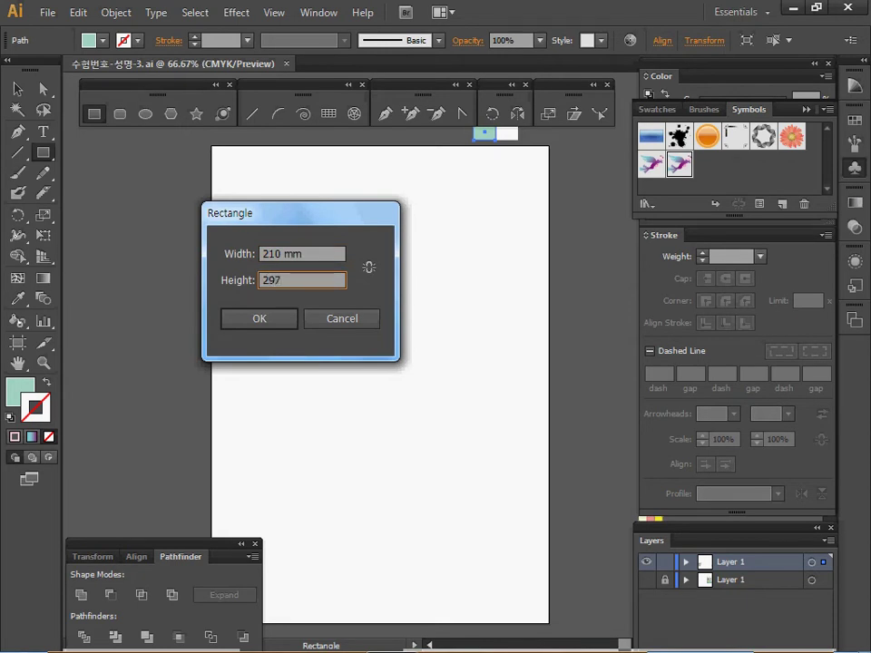
key("Return")
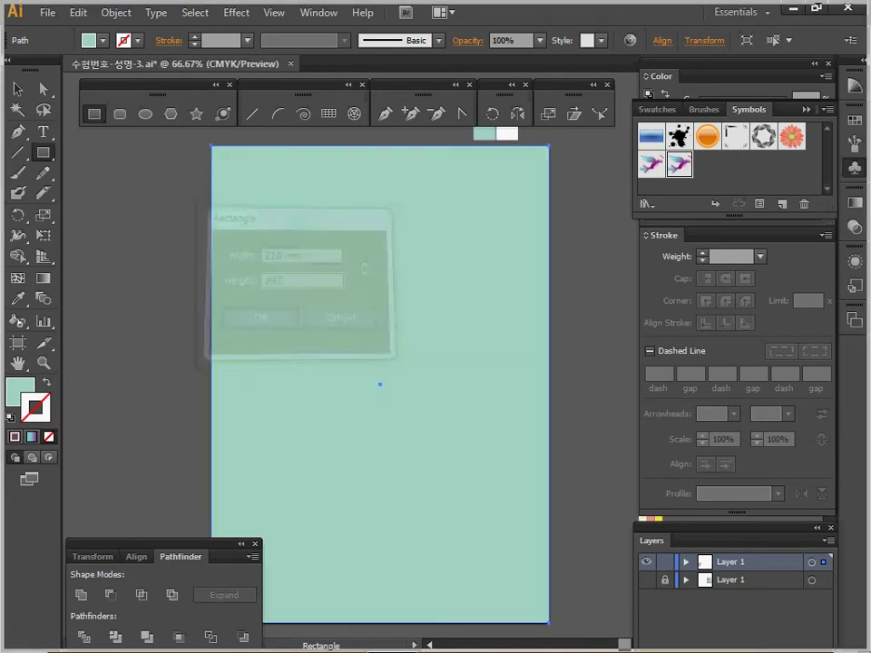
- Add two gradient mesh points to the mint rectangle, one near its upper-right corner and one lower on its left side
left_click_drag(380, 384, 330, 407)
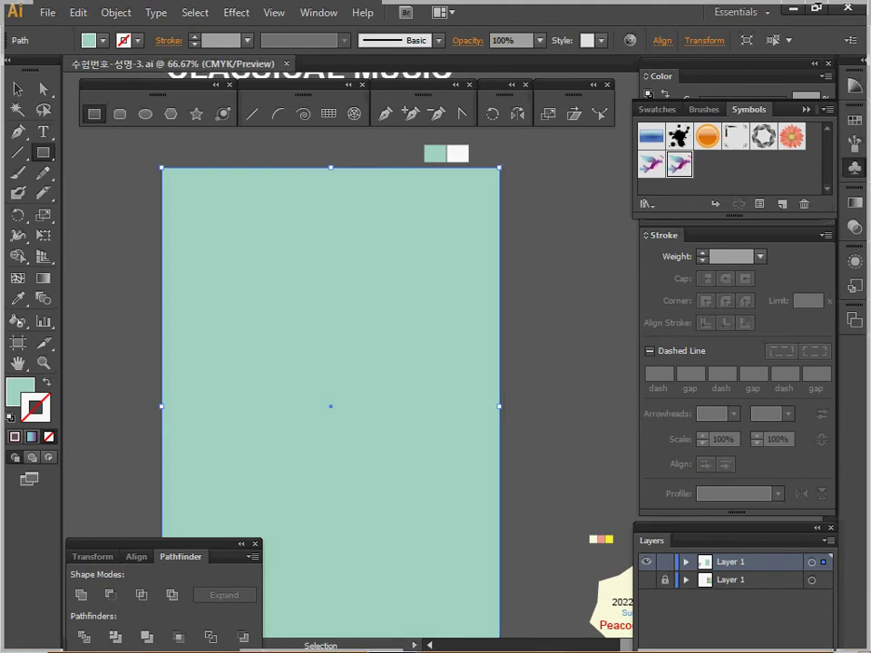
left_click(18, 280)
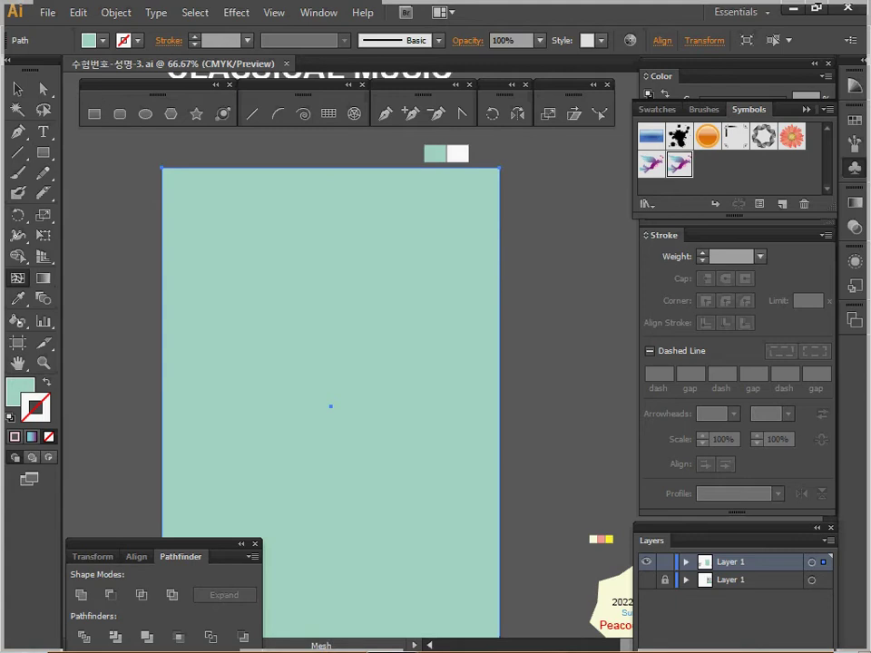
left_click(425, 229)
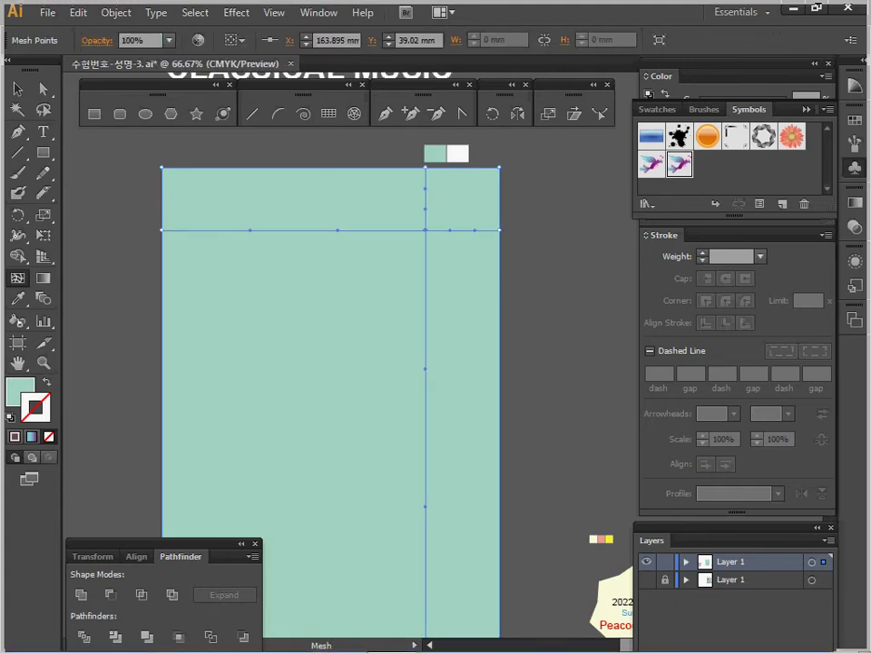
left_click(238, 311)
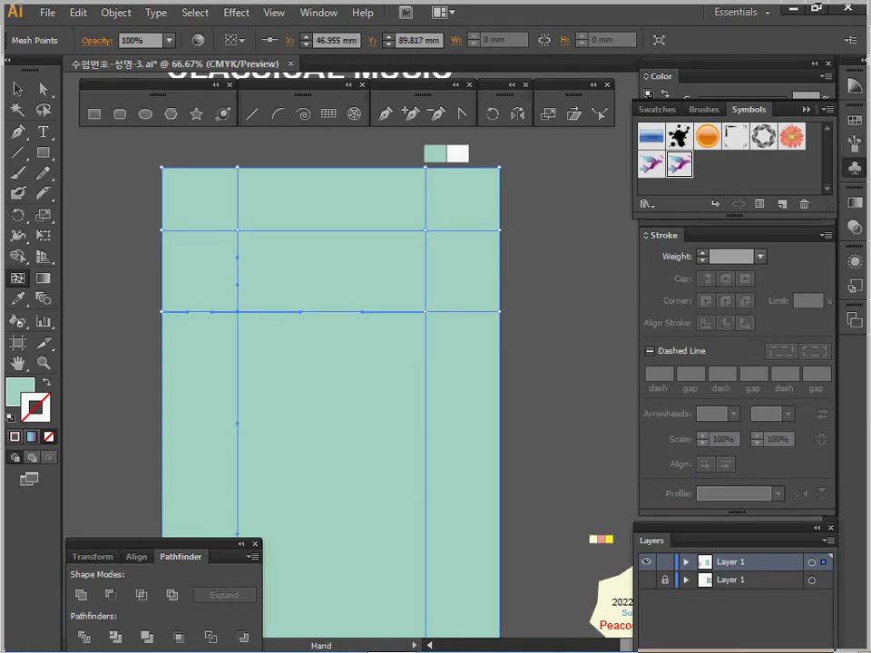
- Colour both added mesh points of the background rectangle white
left_click_drag(336, 345, 317, 393)
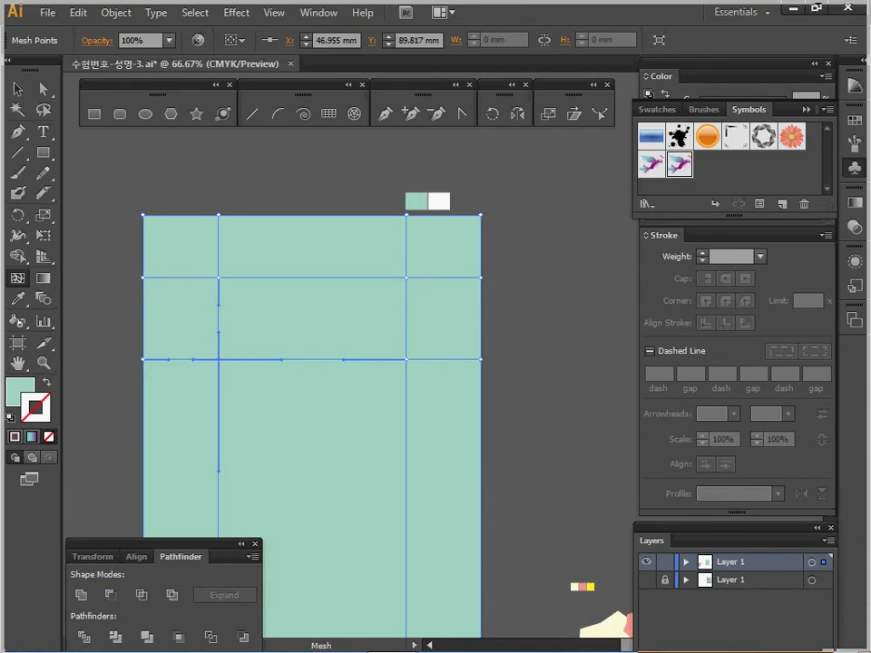
left_click(806, 110)
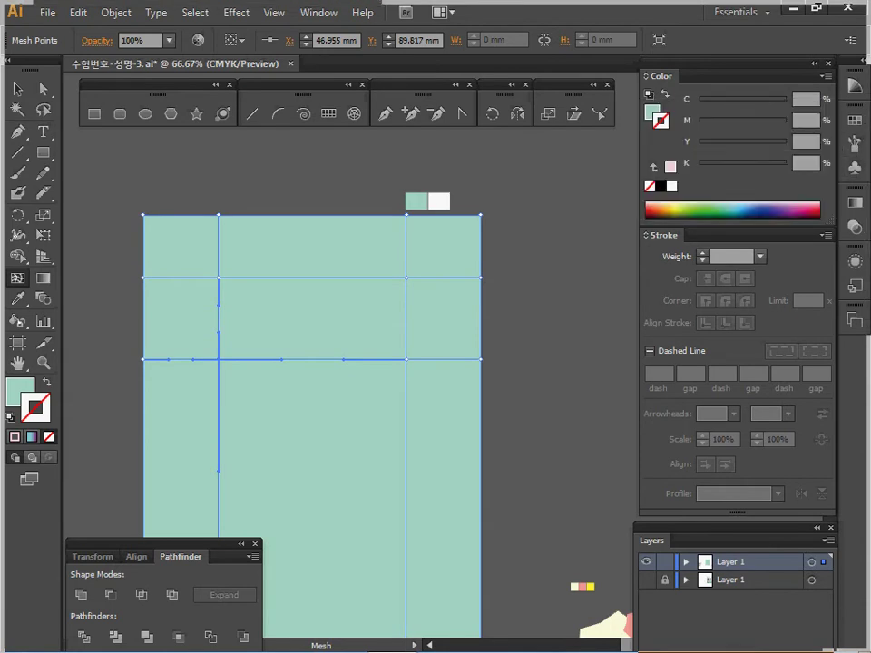
left_click(672, 186)
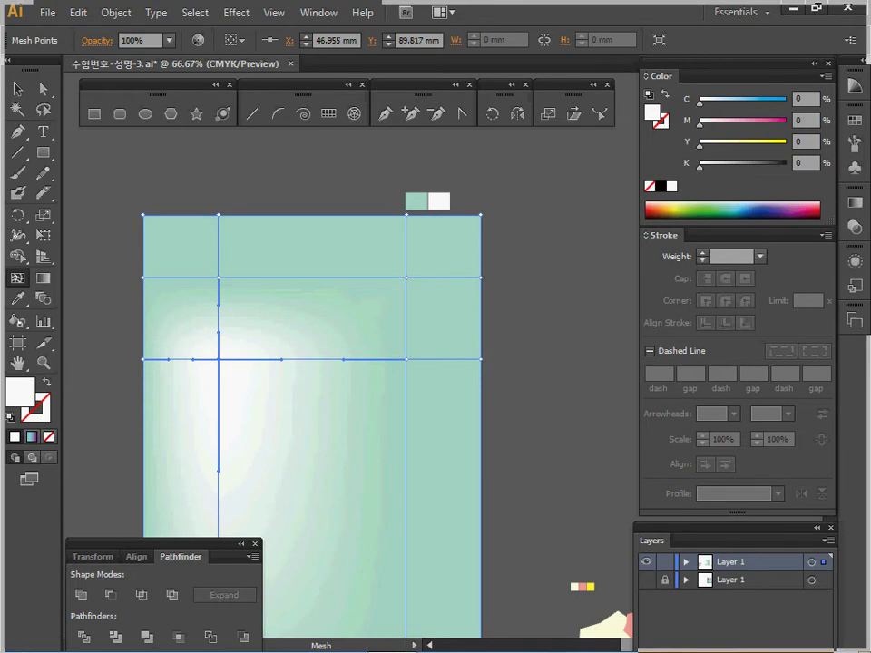
left_click(406, 277)
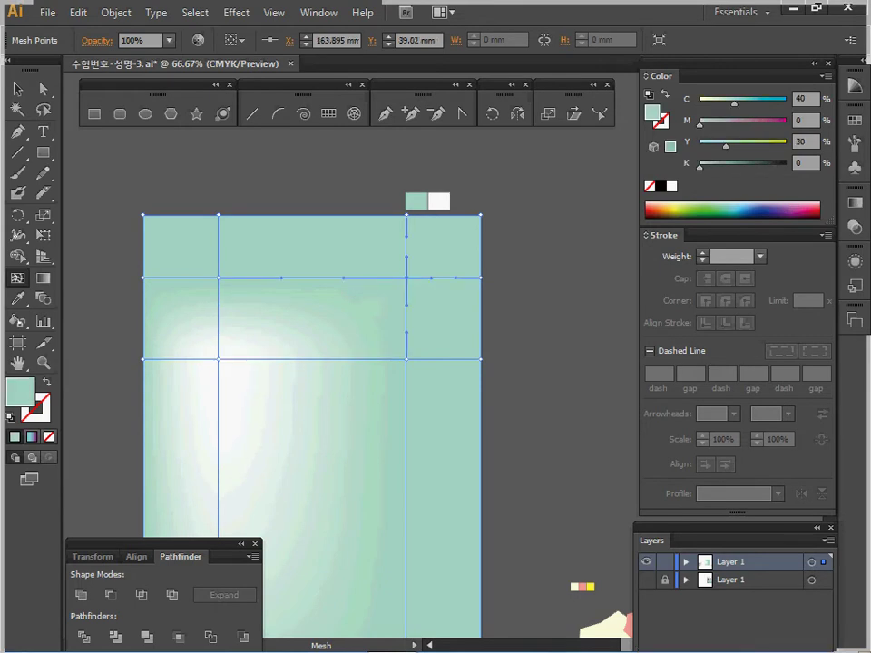
left_click(672, 186)
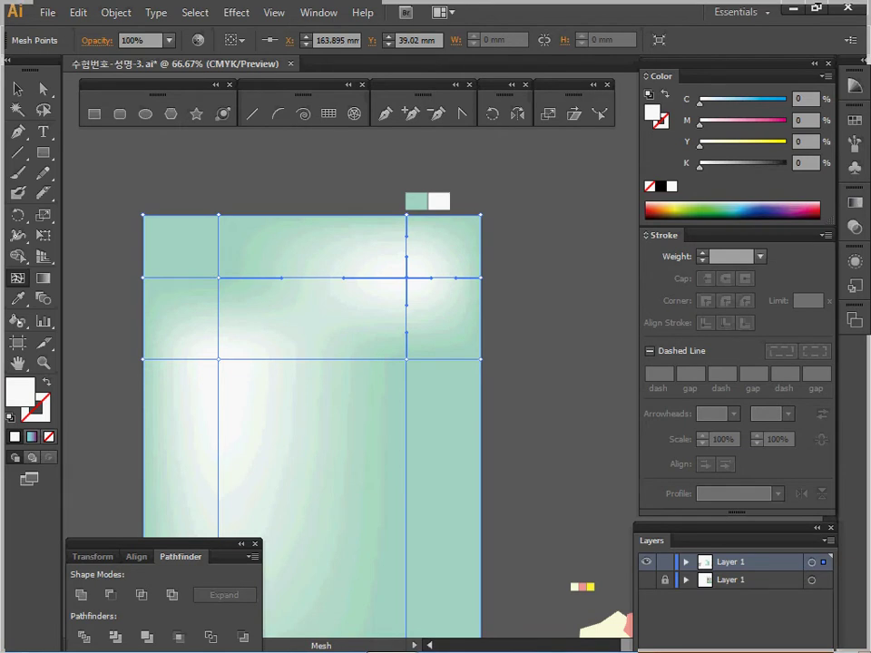
- Bend the mesh lines diagonally at both white mesh points, save the document and deselect the background
left_click_drag(431, 278, 458, 322)
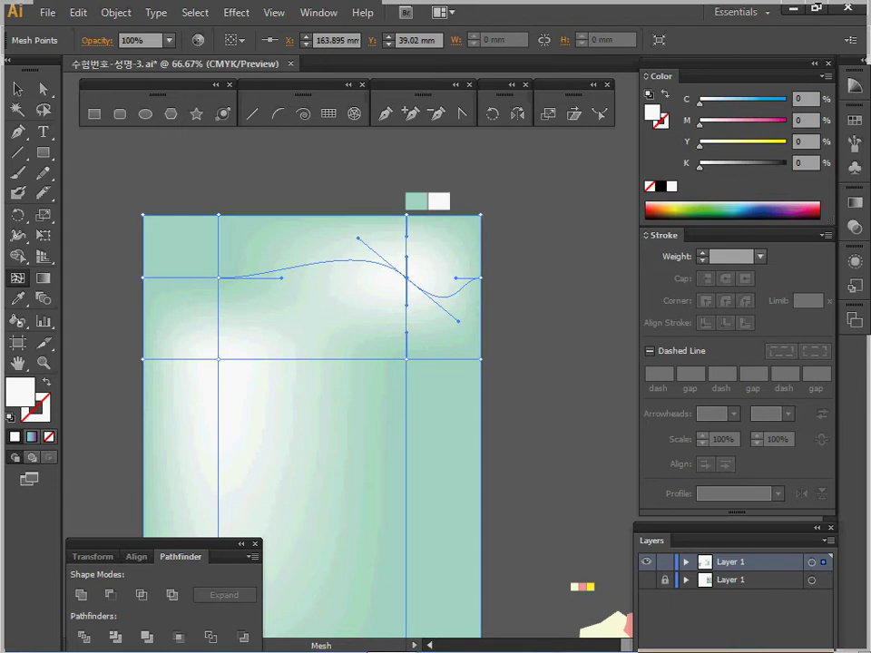
key("ctrl+z")
left_click_drag(406, 306, 455, 329)
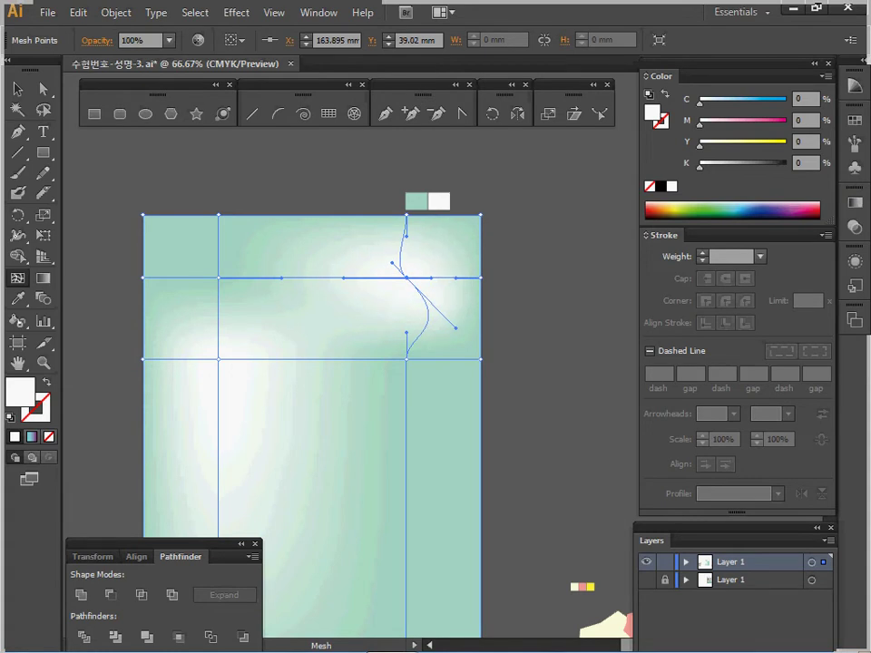
left_click(219, 359)
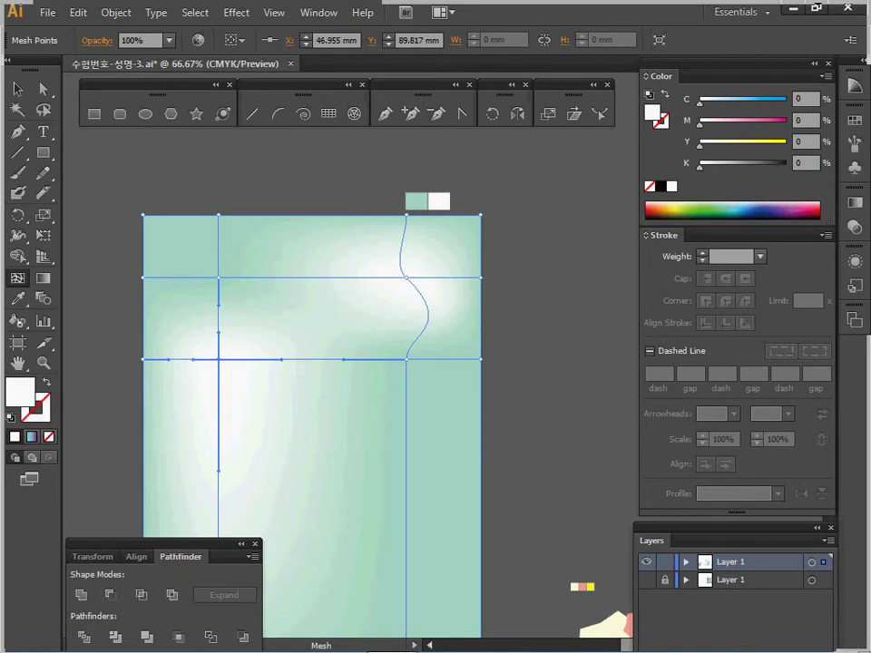
left_click_drag(282, 359, 326, 283)
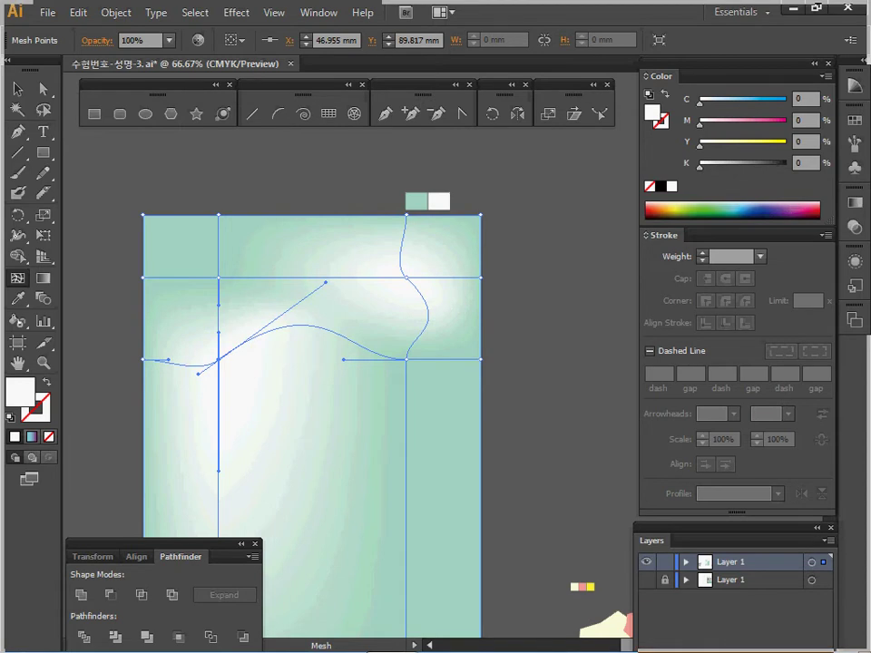
key("ctrl")
key("ctrl+s")
key("ctrl+shift+a")
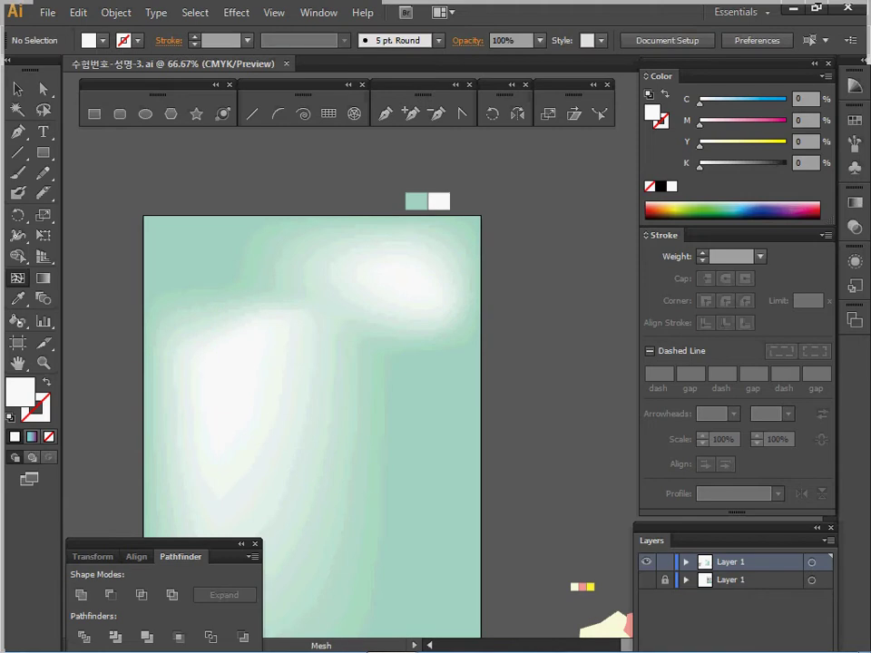
- Create a 140 × 140 mm circle and place it beside the reference vinyl record
key("space")
left_click_drag(263, 381, 527, 297)
left_click_drag(164, 458, 236, 330)
key("ctrl+s")
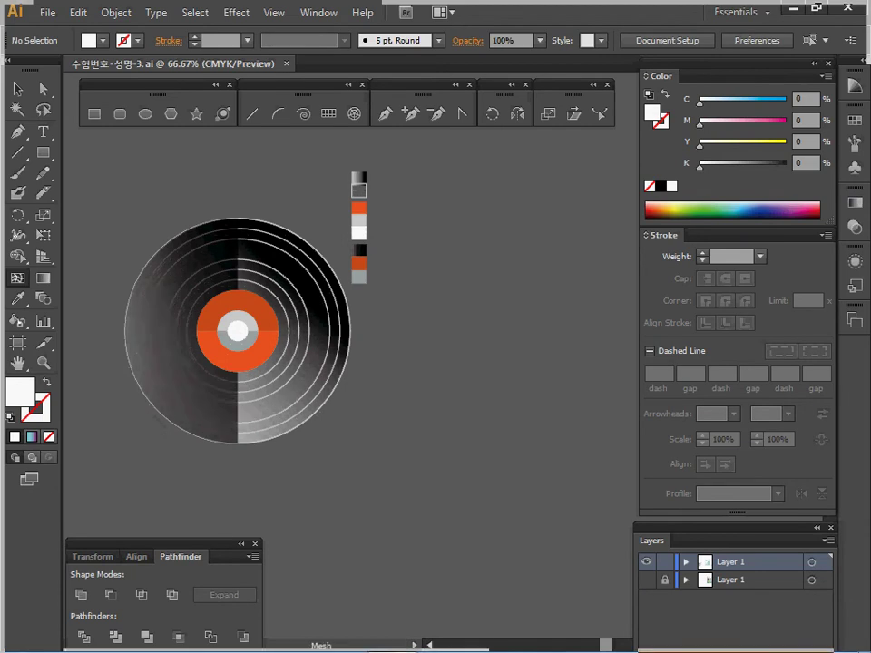
key("l")
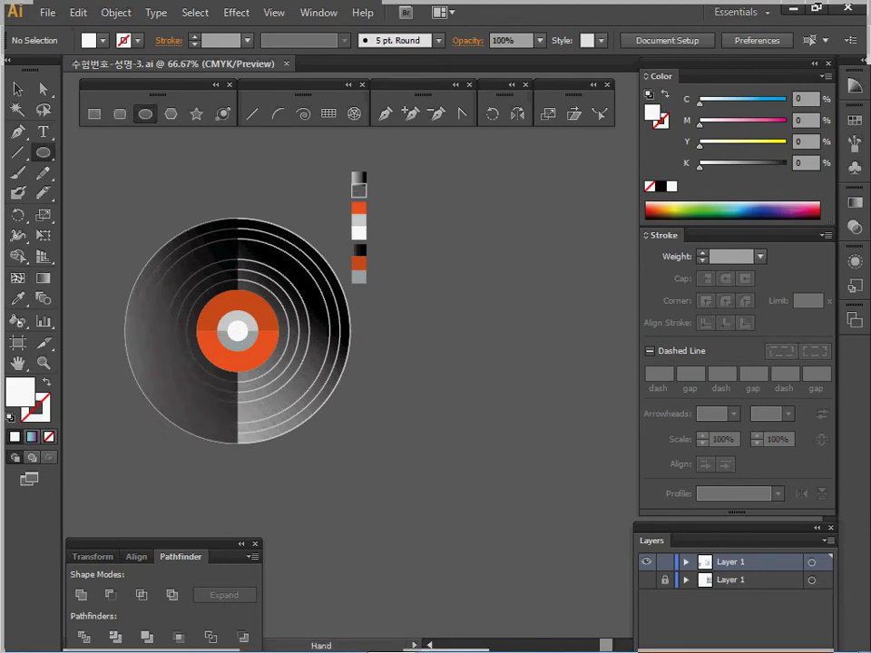
left_click_drag(355, 382, 327, 388)
left_click(345, 289)
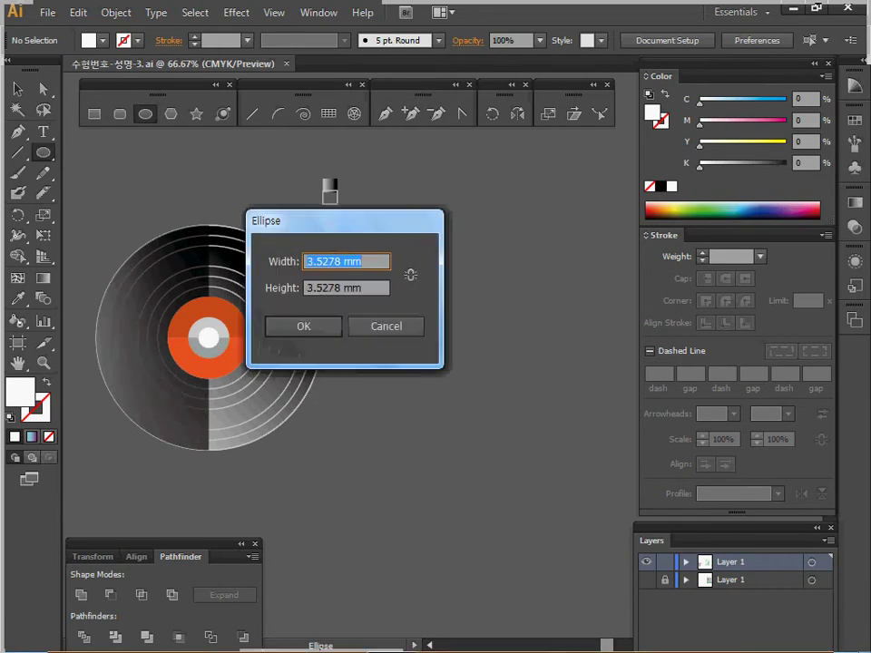
type("140")
key("Tab")
type("10")
key("BackSpace")
type("4")
key("Return")
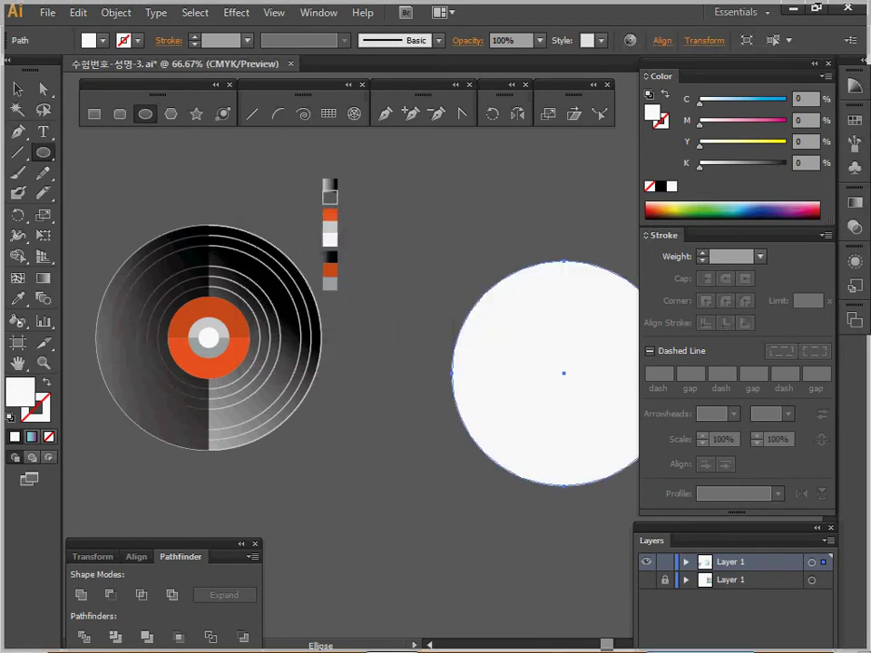
left_click_drag(563, 372, 493, 345)
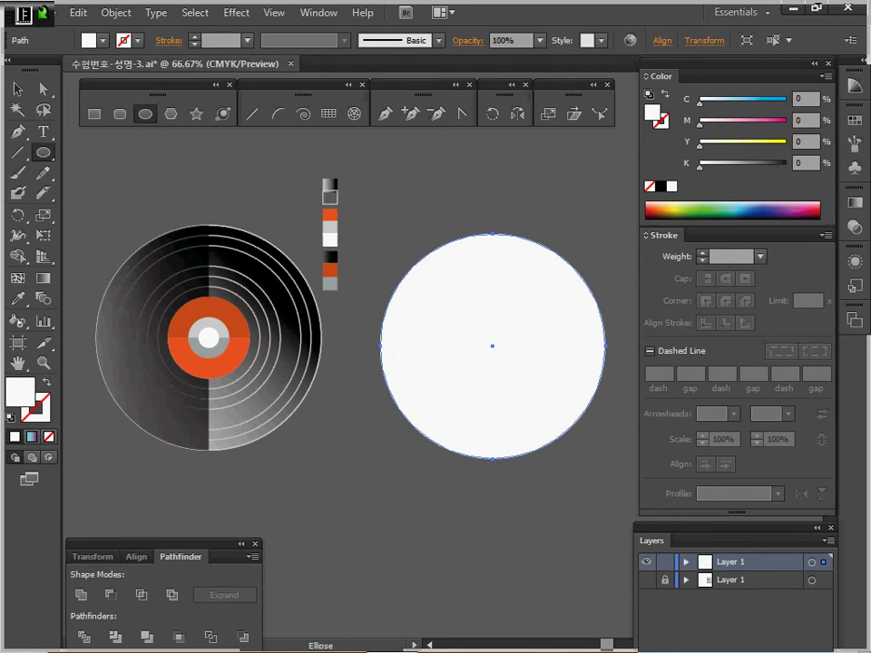
- Fill the circle with the grey-to-black gradient sample and set its linear gradient angle to 45°
key("i")
left_click(329, 185)
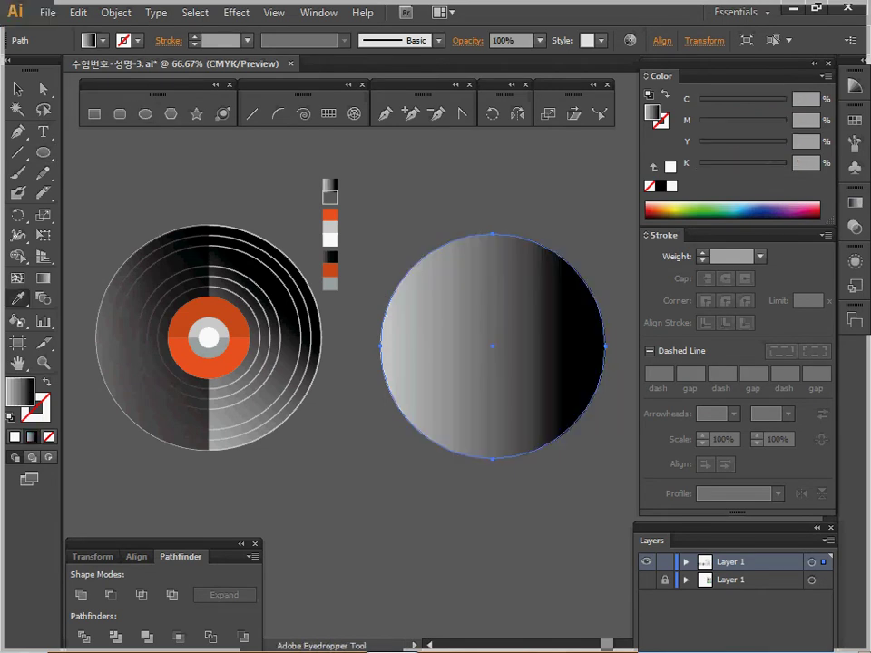
left_click(855, 202)
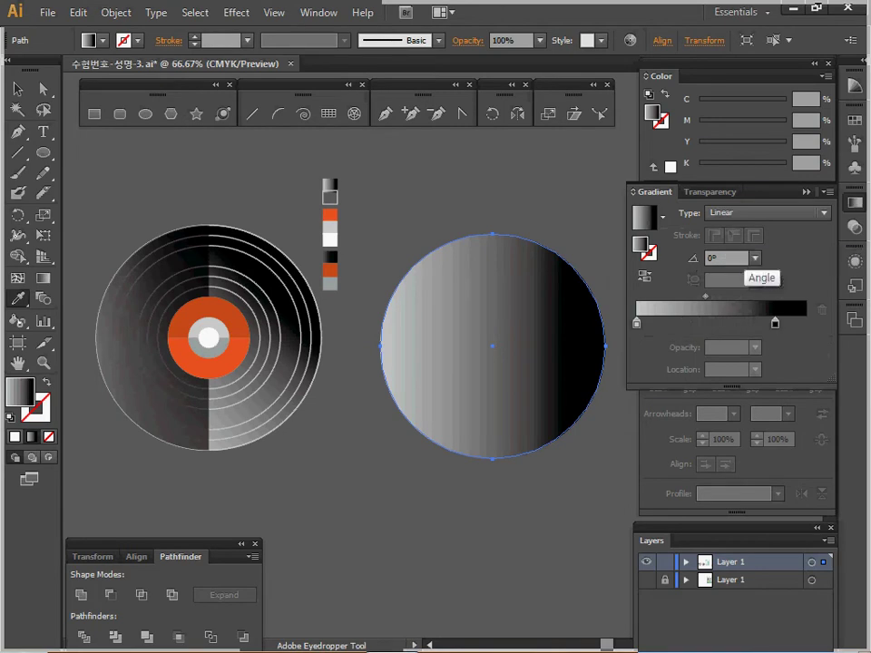
left_click(636, 322)
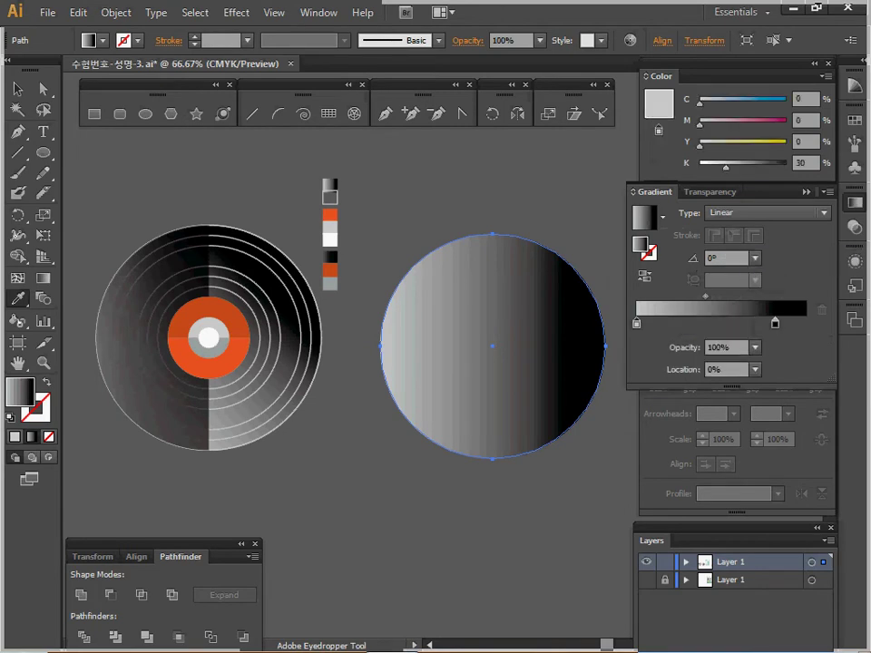
left_click(775, 322)
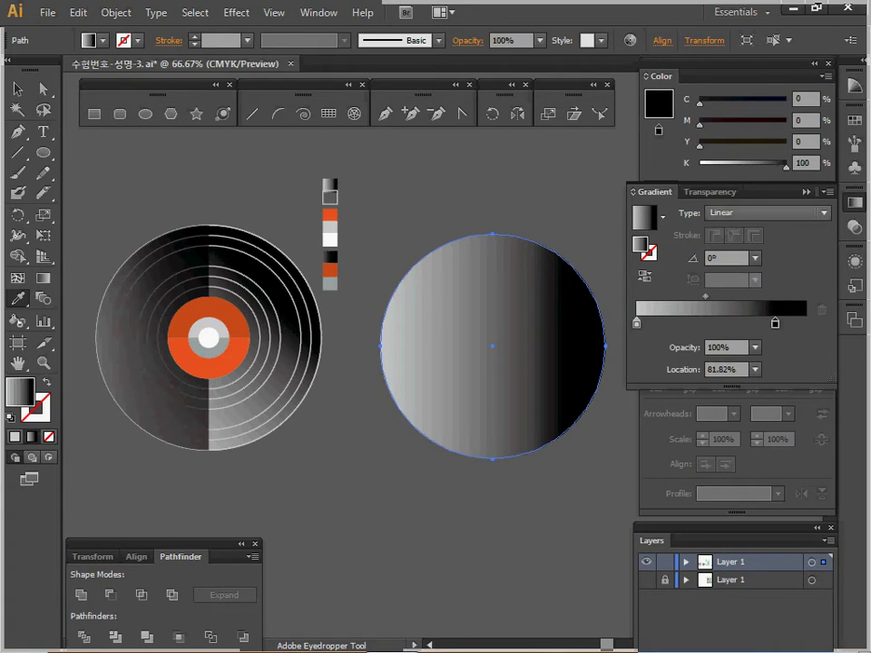
left_click(754, 258)
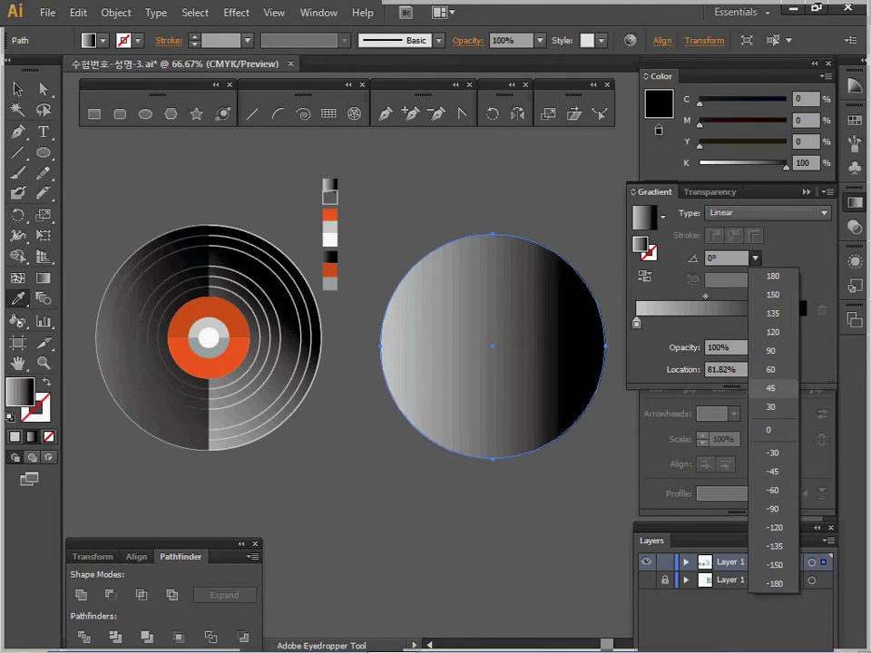
left_click(771, 387)
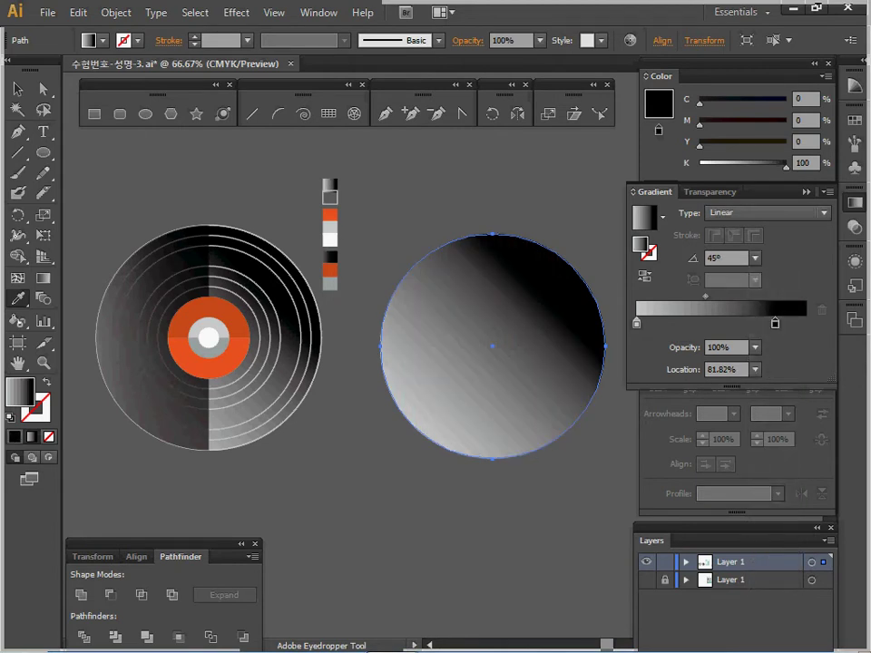
left_click(807, 193)
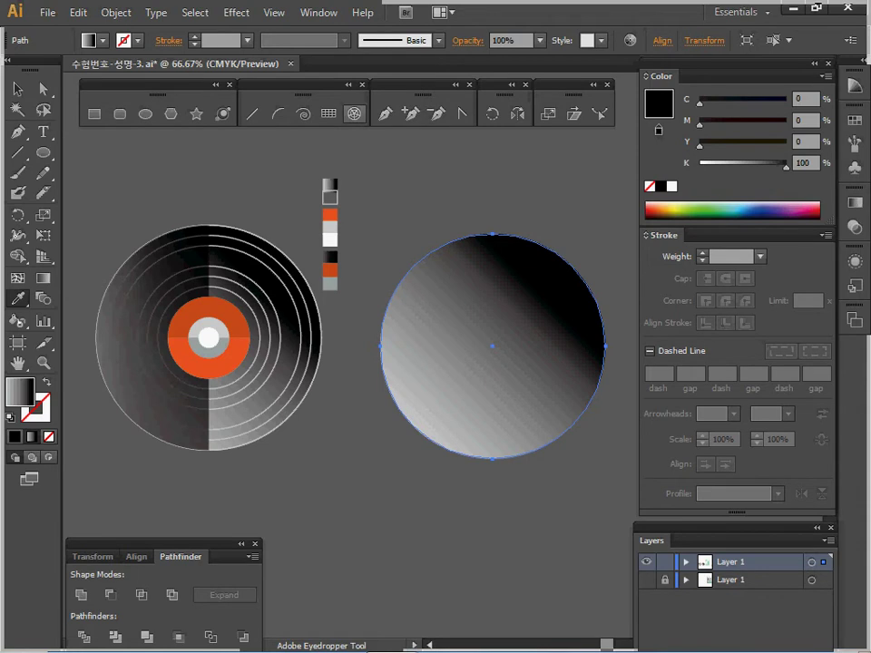
- Create a 140 × 140 mm polar grid with 10 concentric dividers and 0 radial dividers over the gradient disc
left_click(354, 114)
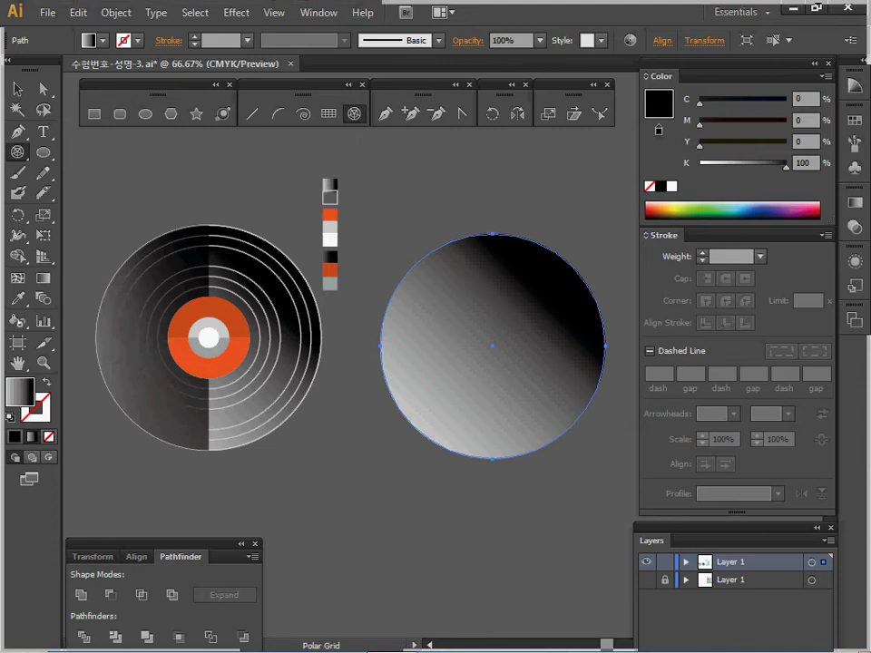
left_click(493, 345)
key("Tab")
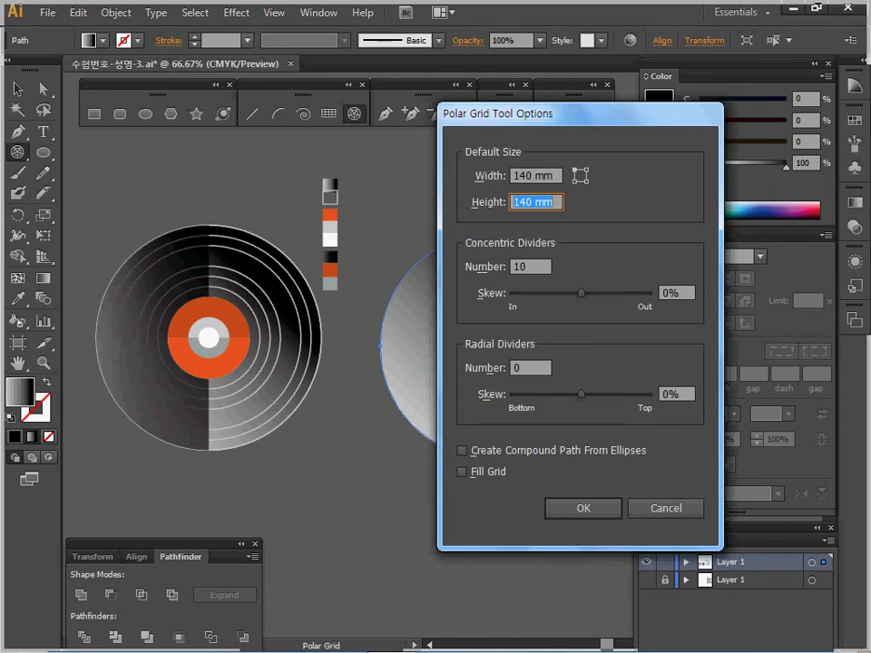
key("Tab")
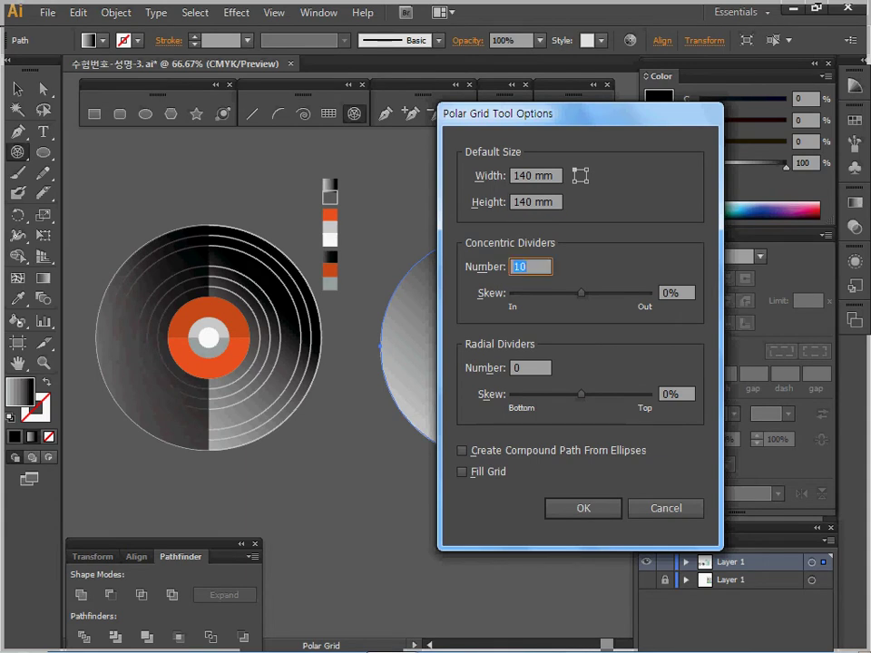
key("Tab")
key("Tab")
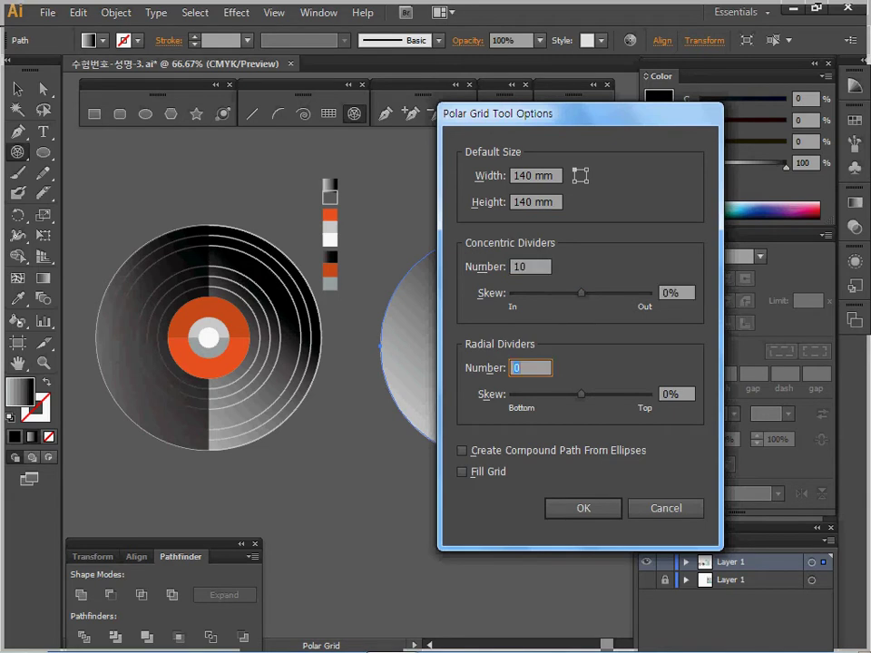
key("Return")
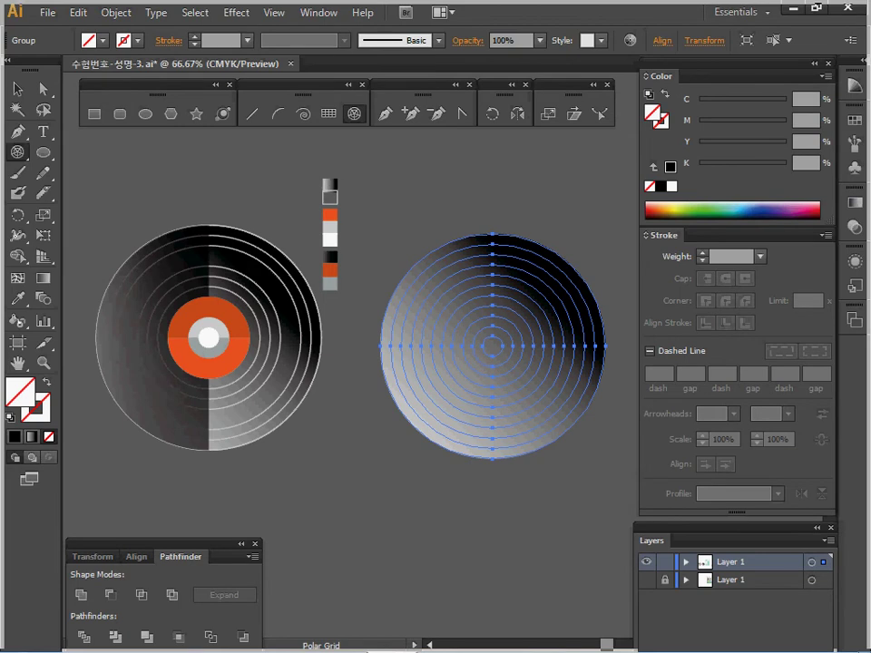
- Give the polar grid the stroke of the outlined grey sample, 2 pt at K 30
key("x")
key("i")
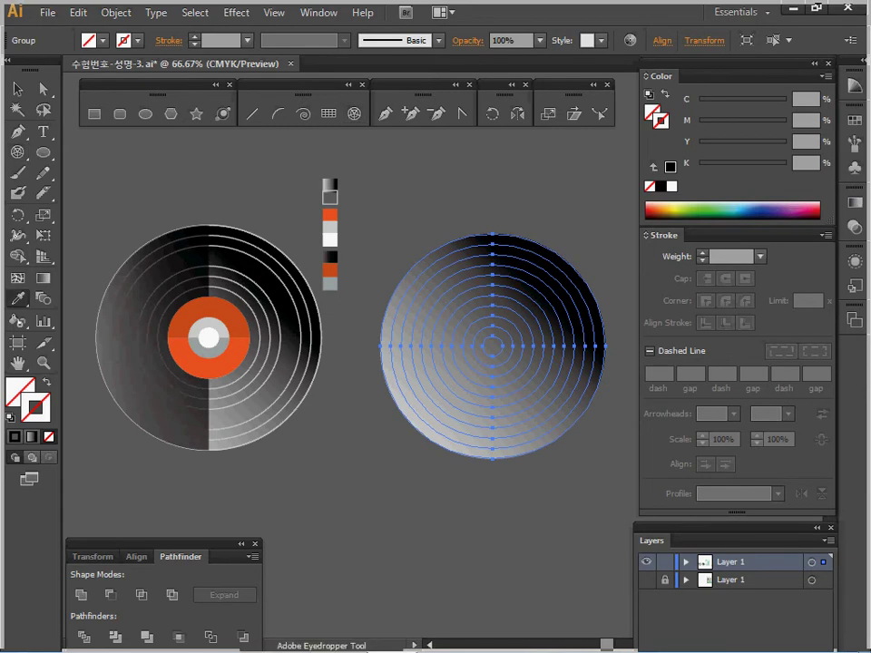
left_click(330, 198)
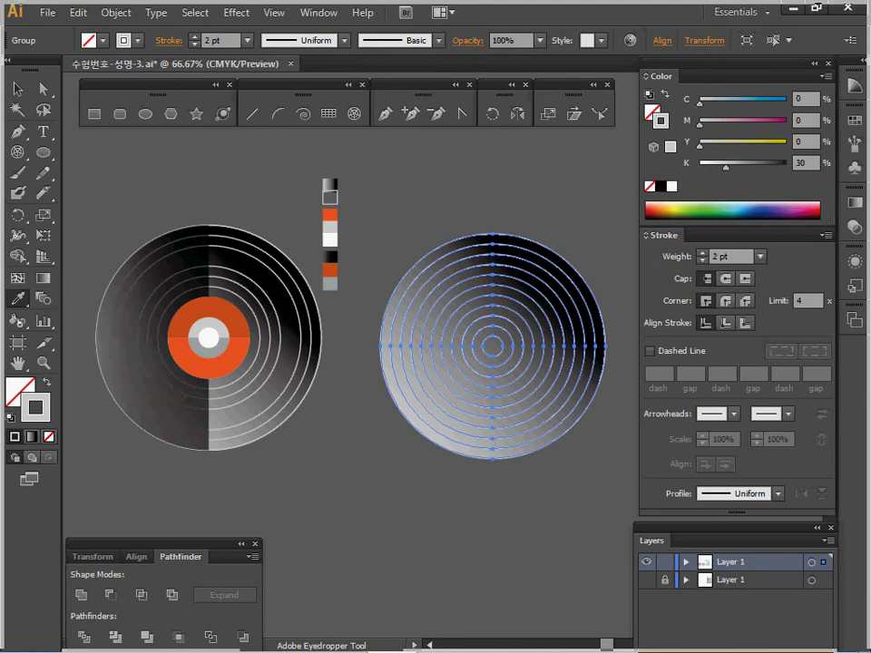
- Delete two rings from the polar grid: the third from the centre and the fourth from the outer edge
key("ctrl+1")
left_click_drag(418, 386, 406, 359)
key("ctrl+plus")
key("ctrl+minus")
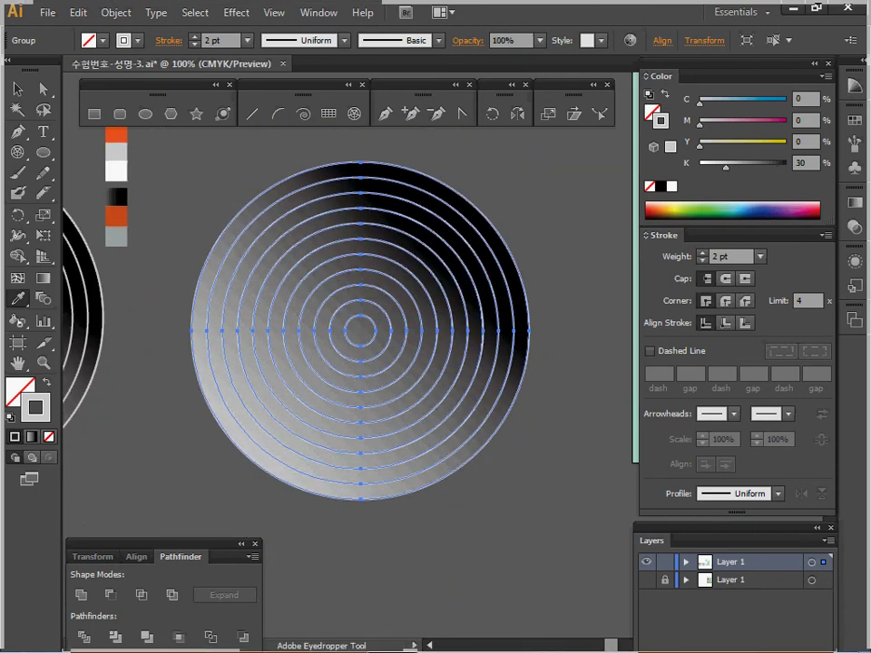
key("a")
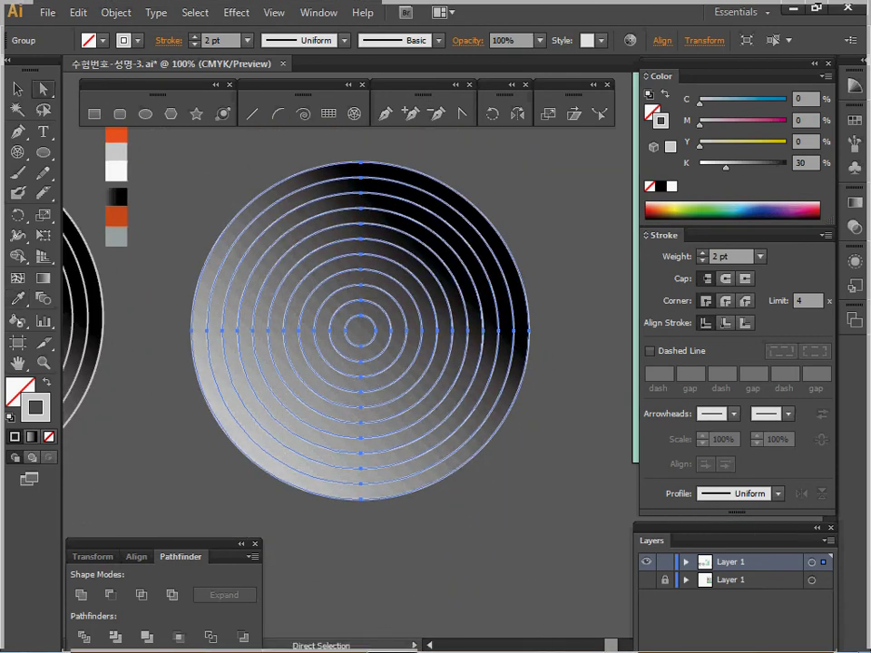
left_click(43, 88)
left_click(136, 109)
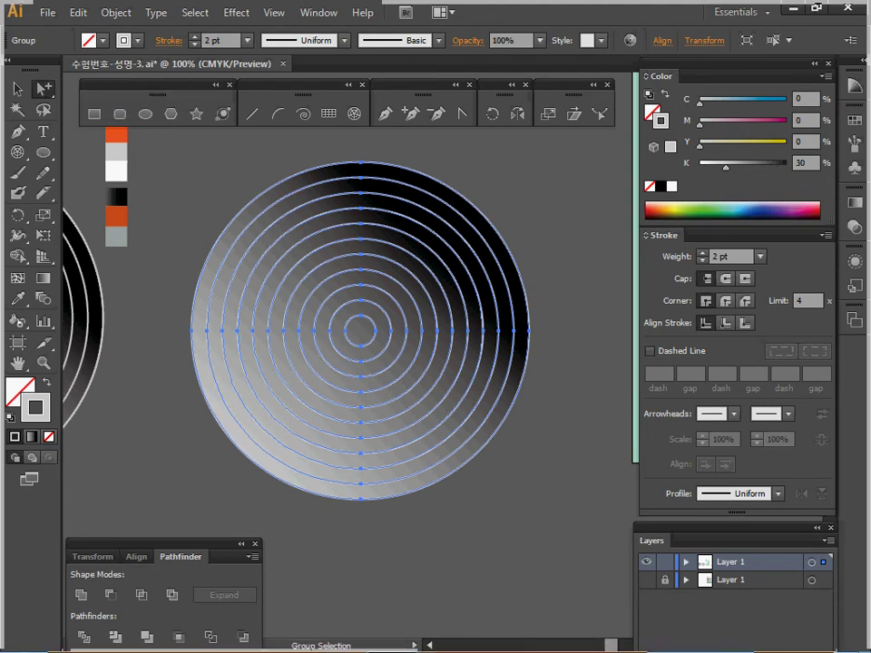
key("ctrl+shift+a")
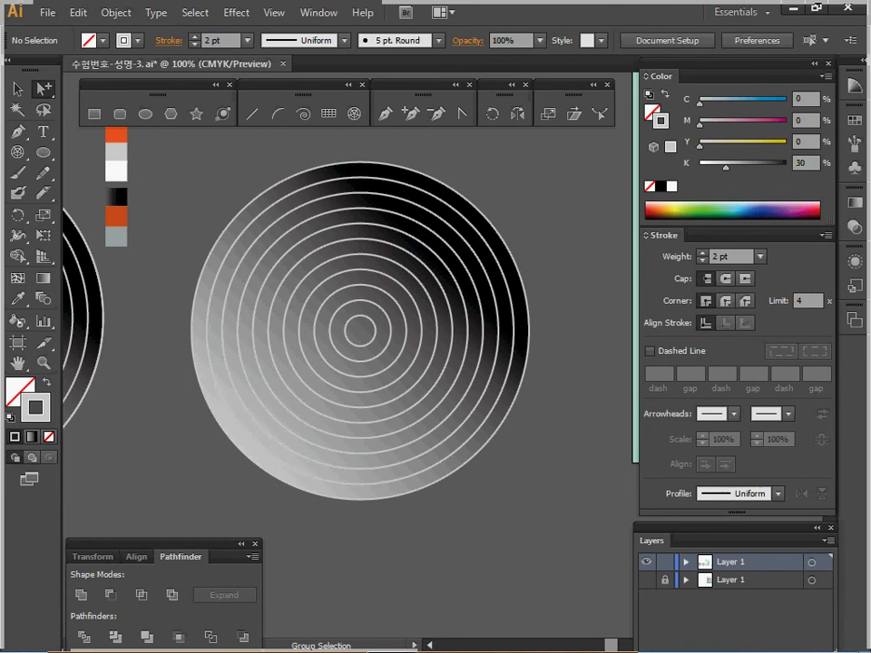
left_click(396, 255)
left_click(393, 299)
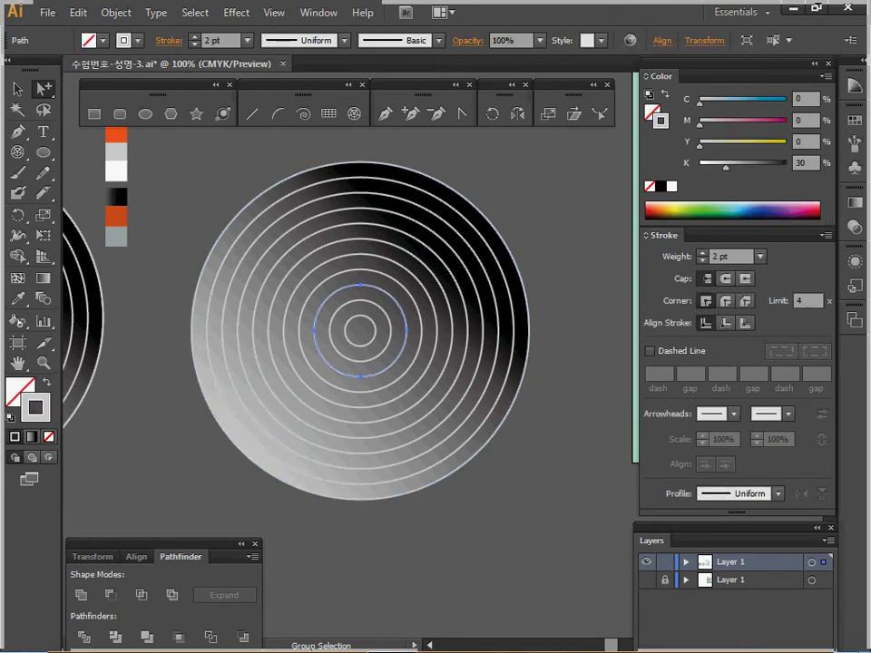
key("ctrl+shift+a")
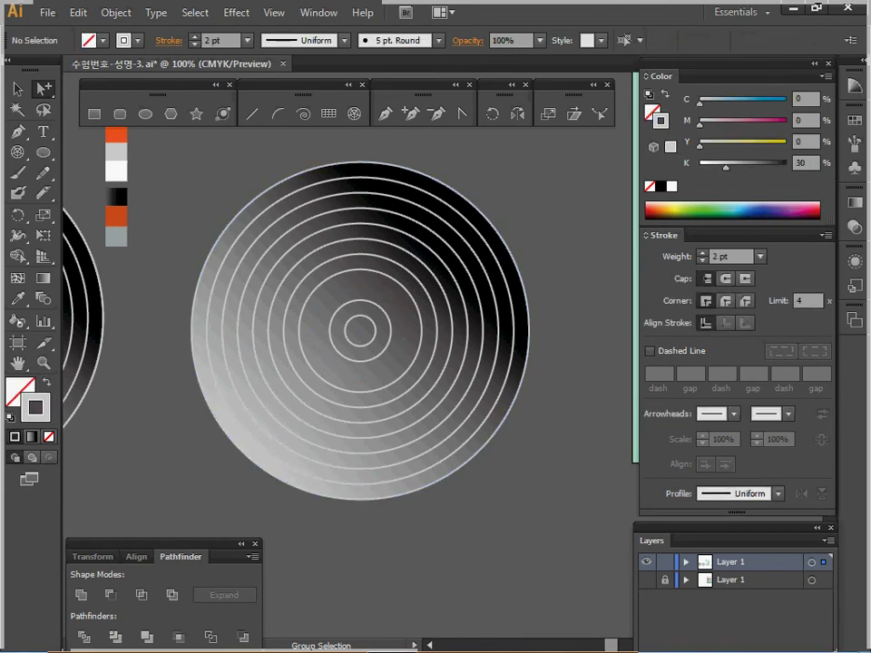
left_click(447, 245)
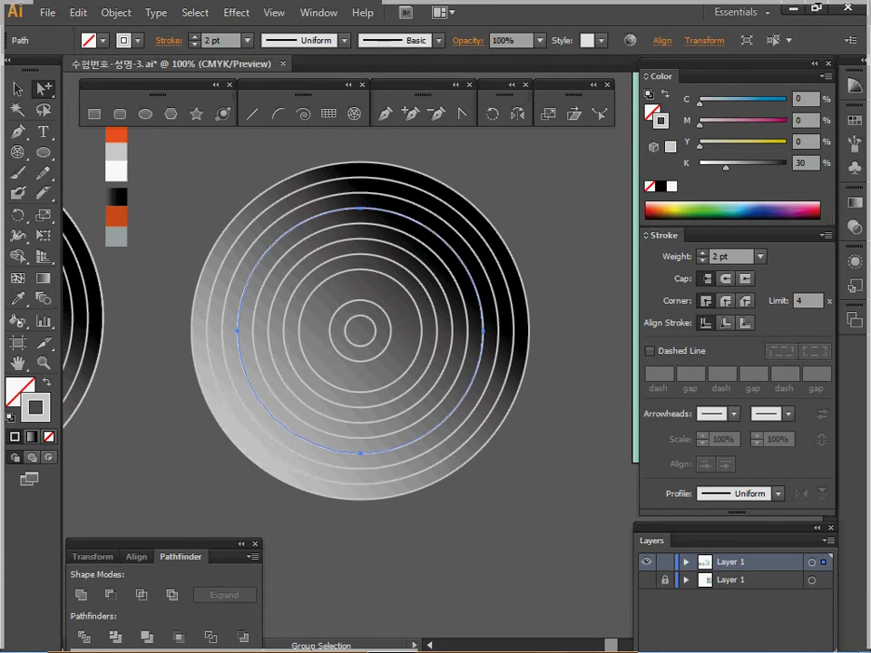
key("Delete")
- Lock the gradient disc together with the six outer rings, leaving the three central rings unlocked
key("space")
left_click_drag(362, 272, 444, 273)
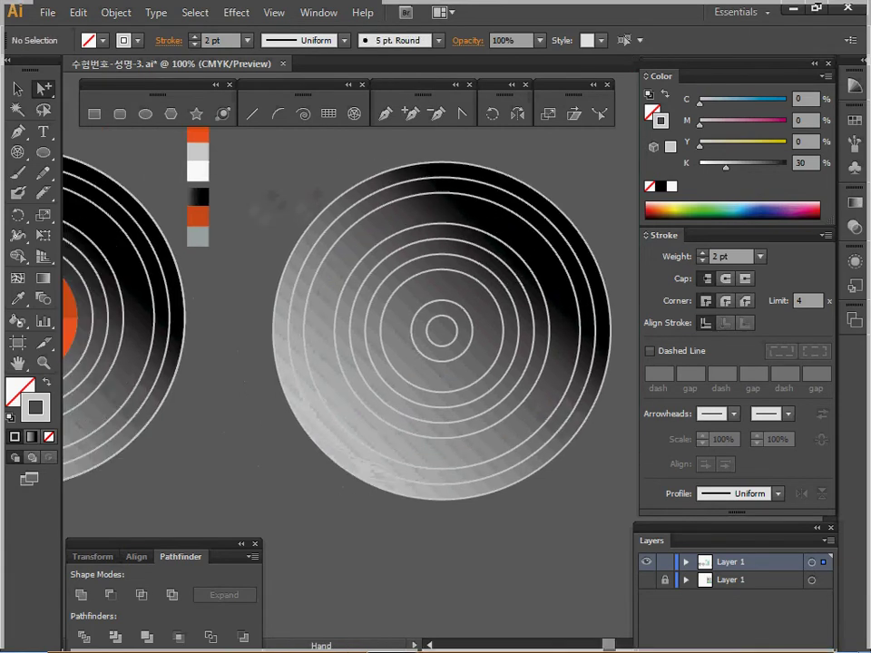
key("ctrl+minus")
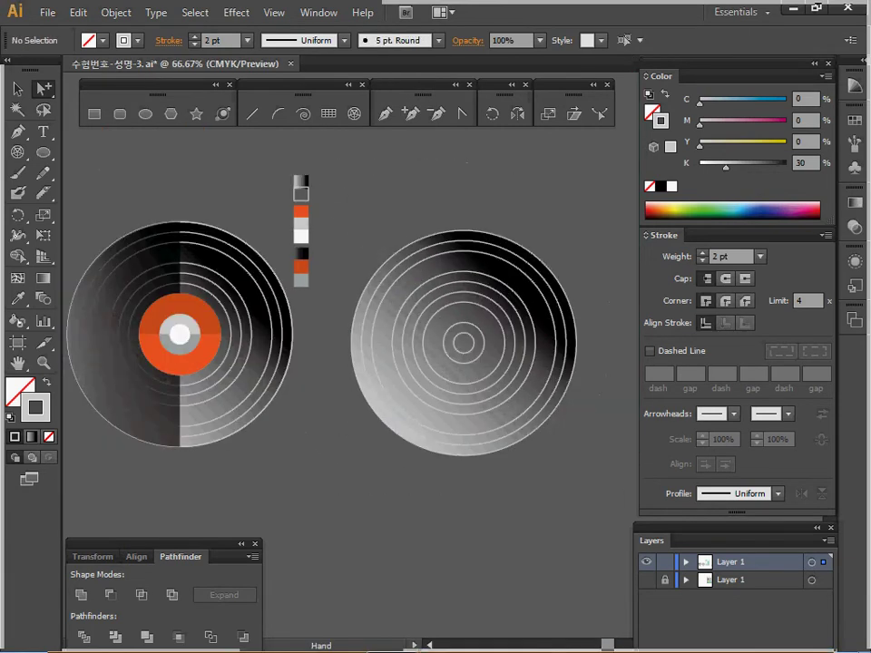
left_click_drag(363, 272, 355, 272)
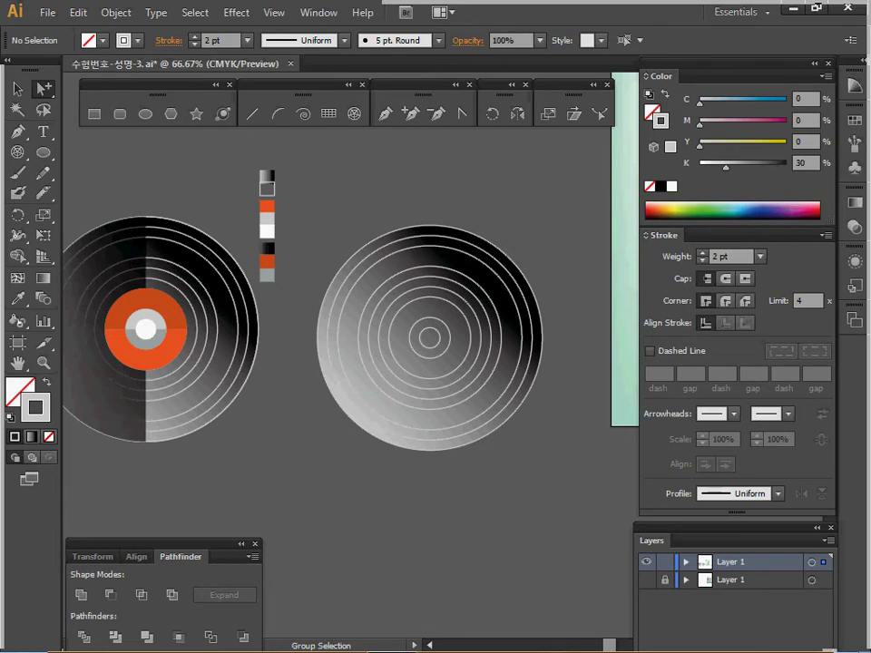
left_click_drag(420, 198, 455, 286)
left_click_drag(454, 291, 455, 293)
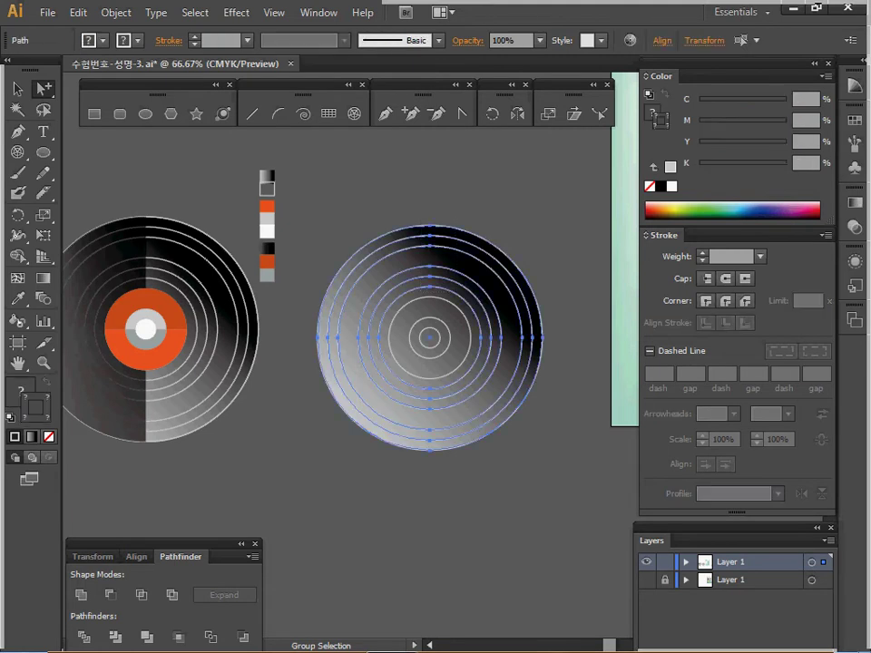
left_click(116, 13)
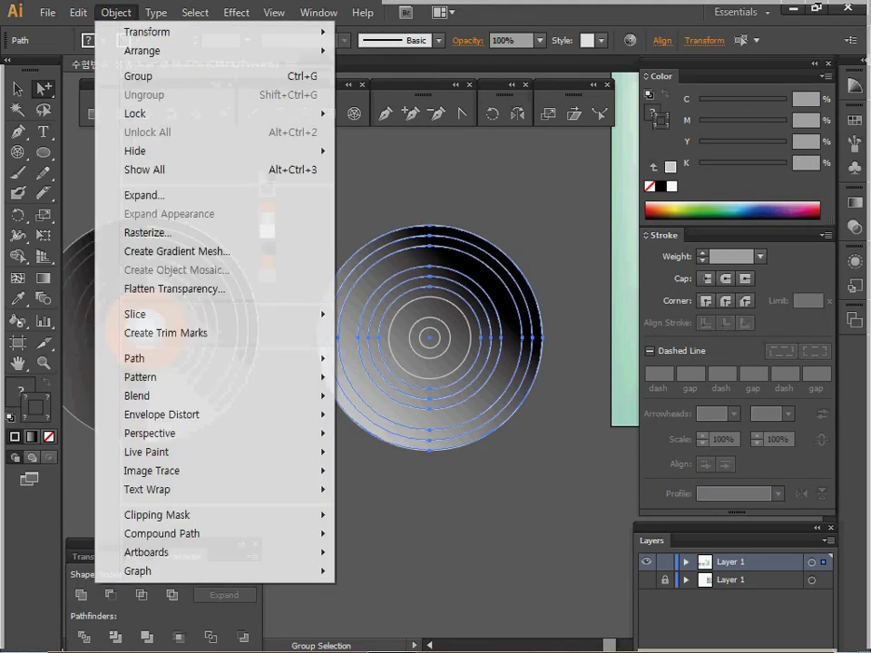
mouse_move(182, 114)
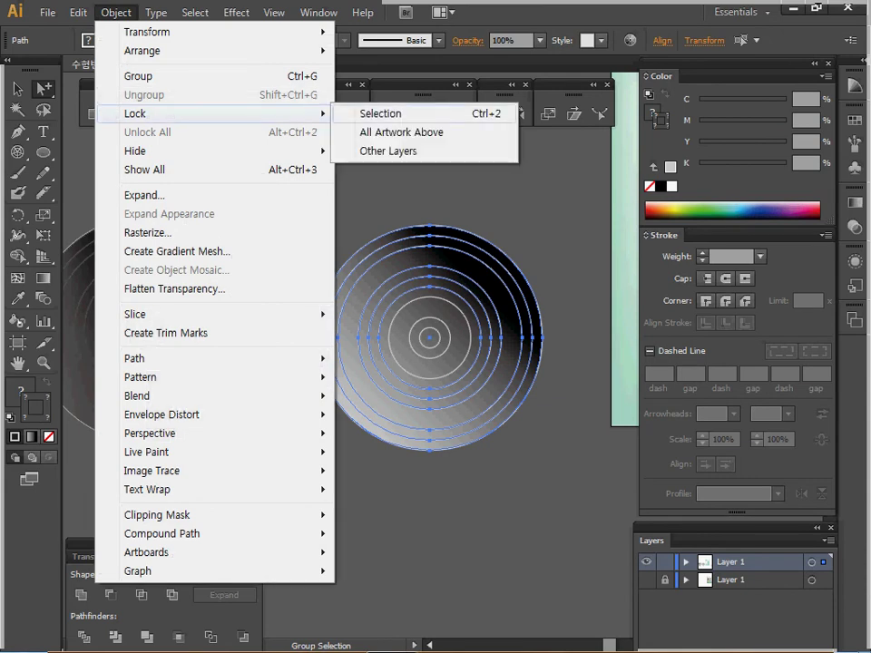
left_click(381, 113)
- Fill the largest of the three unlocked central circles with the bright orange sample colour
mouse_move(406, 199)
left_mouse_down()
mouse_move(493, 366)
mouse_move(453, 391)
mouse_move(454, 402)
left_mouse_up()
left_click(453, 369, "ctrl")
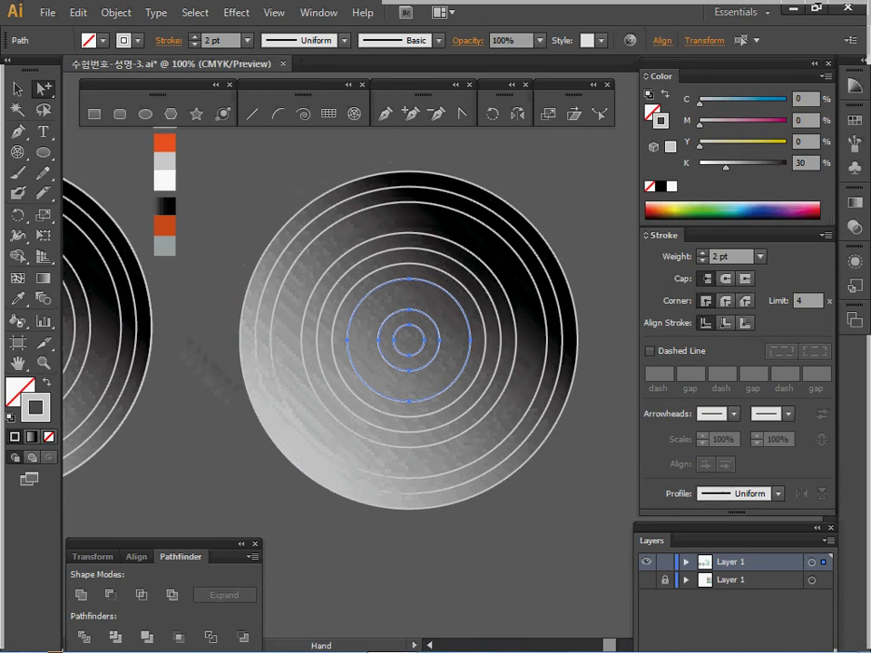
key("space")
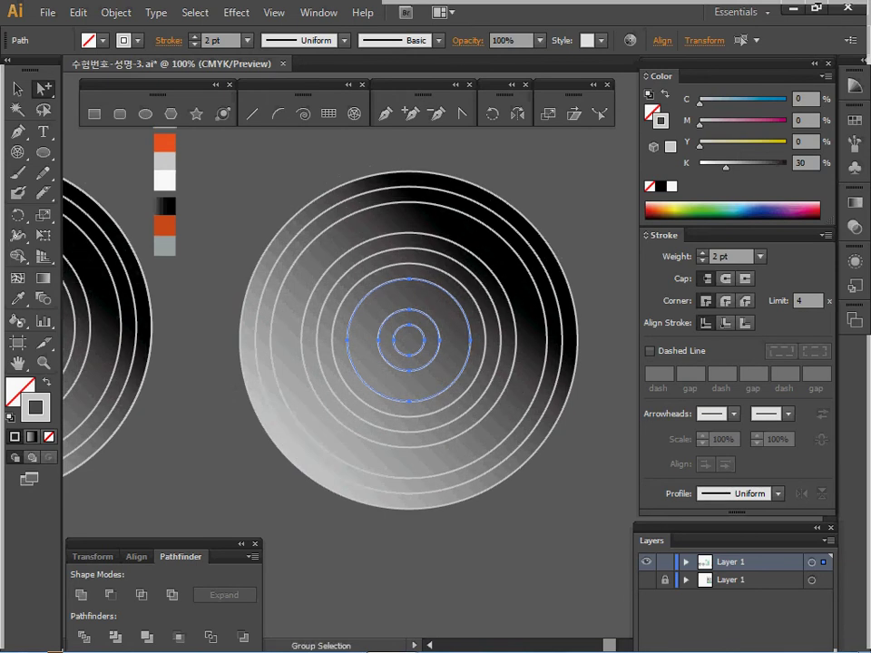
left_click_drag(309, 167, 322, 218)
left_click(321, 217)
left_click(389, 338)
key("ctrl+z")
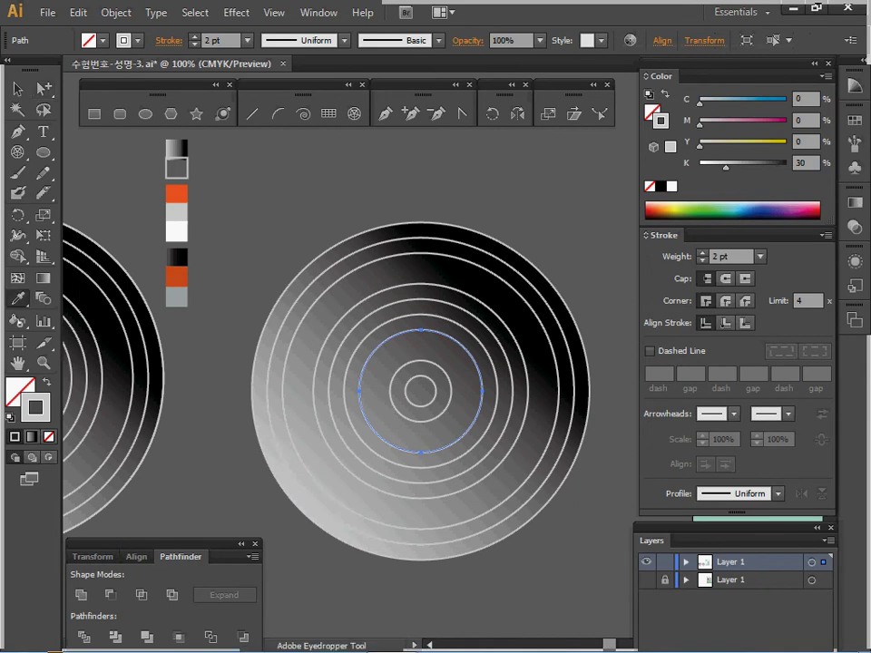
key("i")
left_click(177, 193)
- Fill the middle circle of the record label with the light grey sample colour
left_click(381, 363, "ctrl")
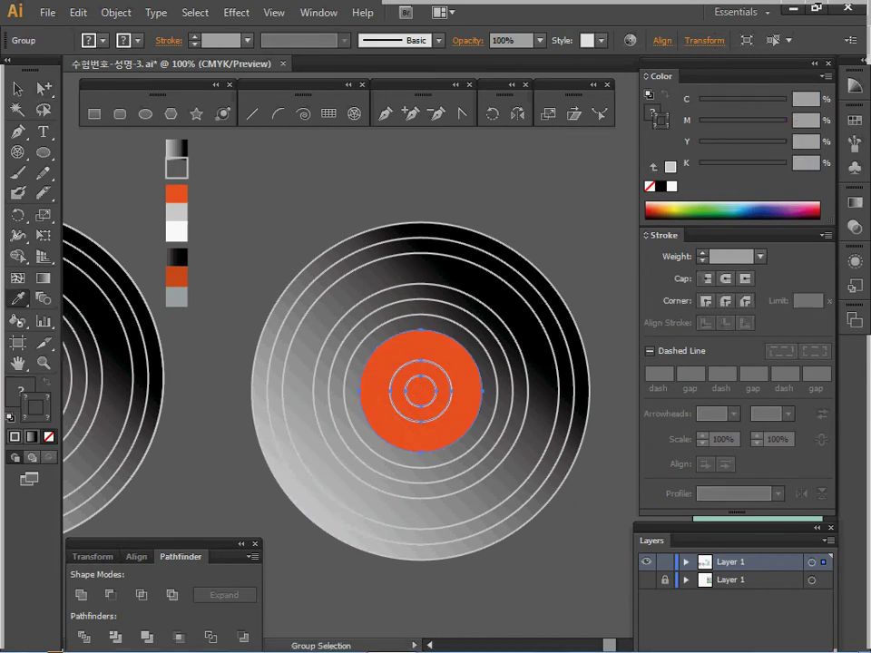
key("ctrl+shift+a")
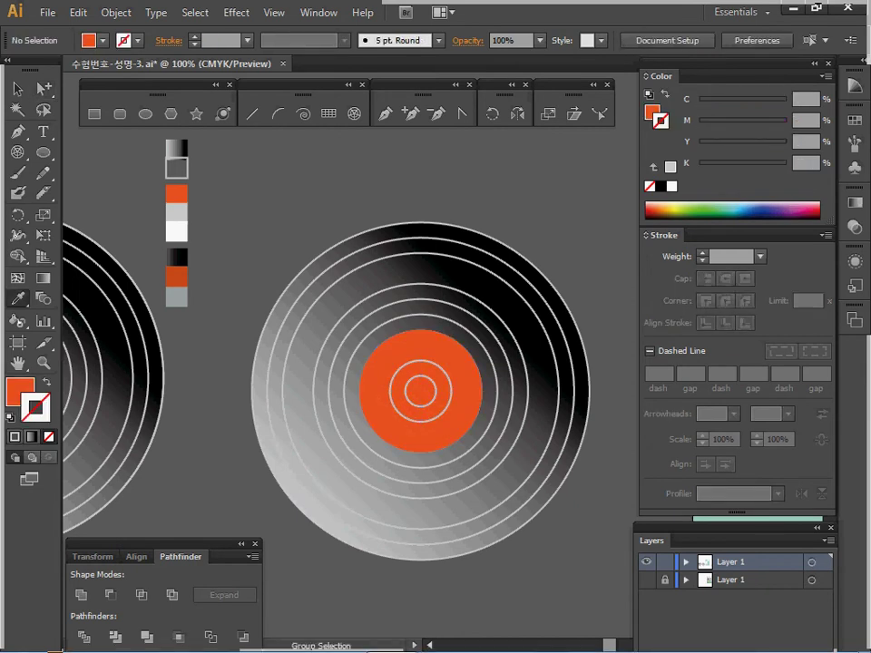
left_click(399, 369, "ctrl")
left_click(177, 212)
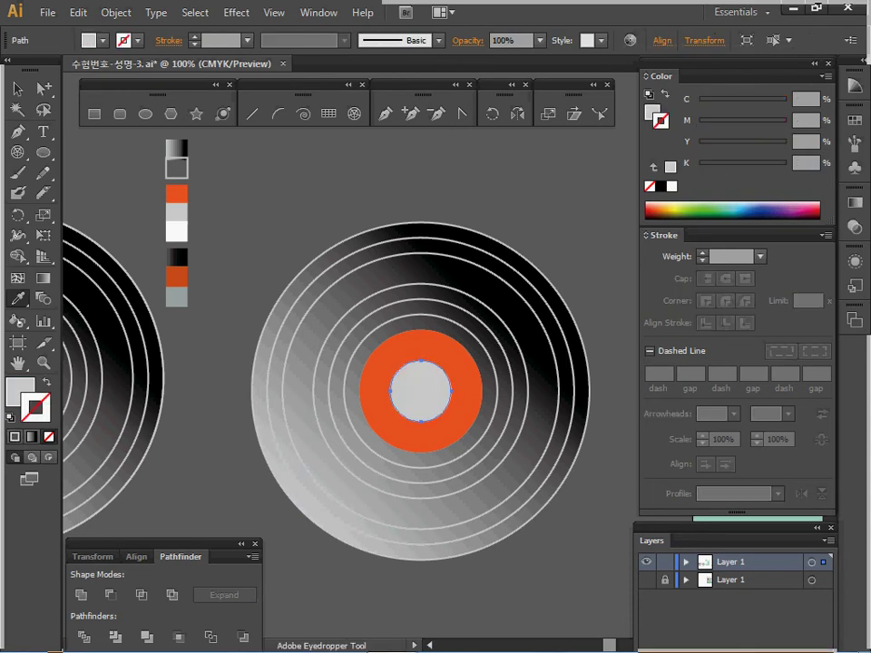
- Select the innermost circle in outline view, fill it with the white sample colour and save the document
left_click(404, 373, "ctrl")
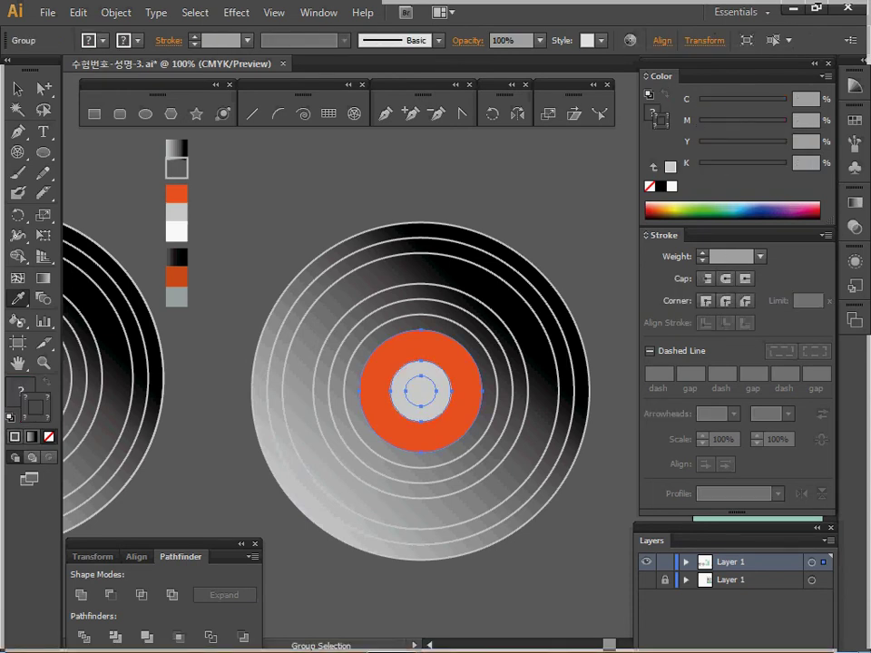
key("ctrl+shift+a")
left_click(408, 379, "ctrl")
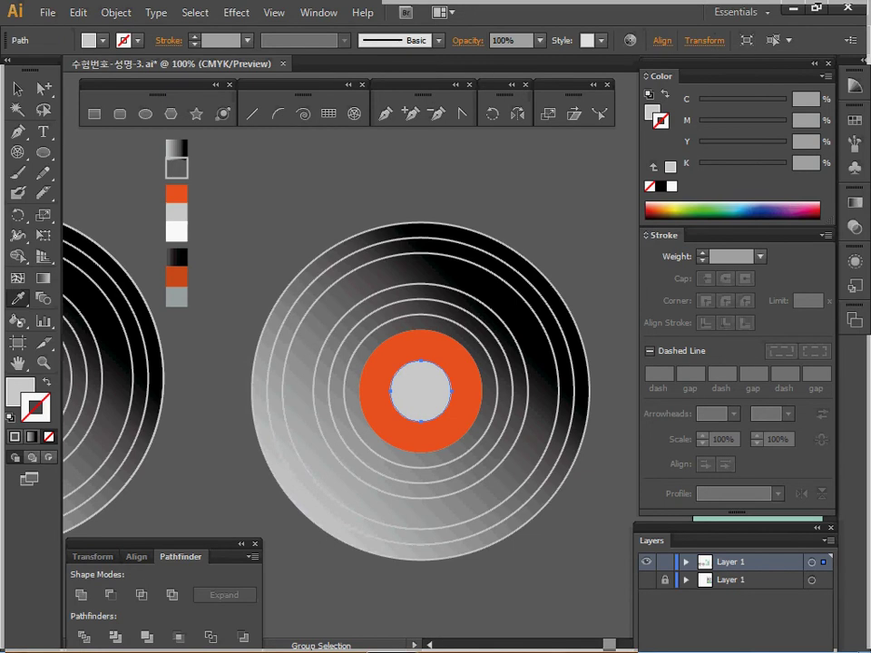
key("ctrl+y")
left_click(410, 380, "ctrl")
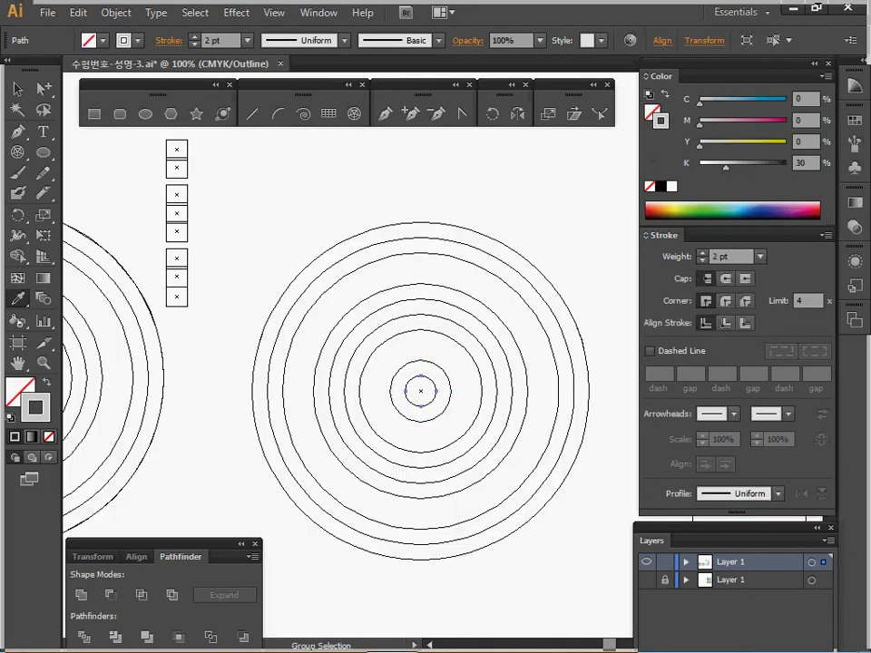
key("ctrl+y")
left_click(177, 232)
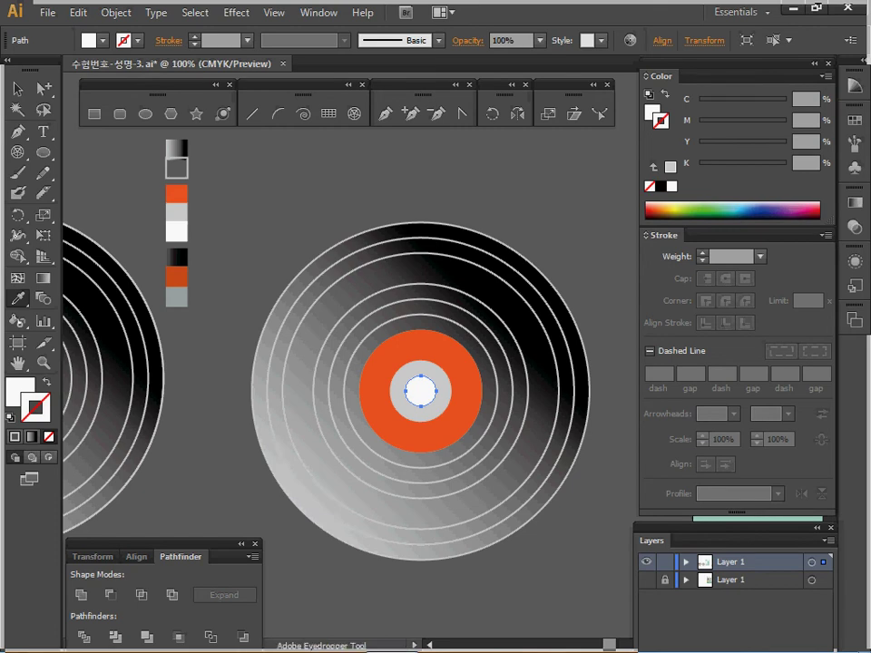
key("ctrl")
key("ctrl+s")
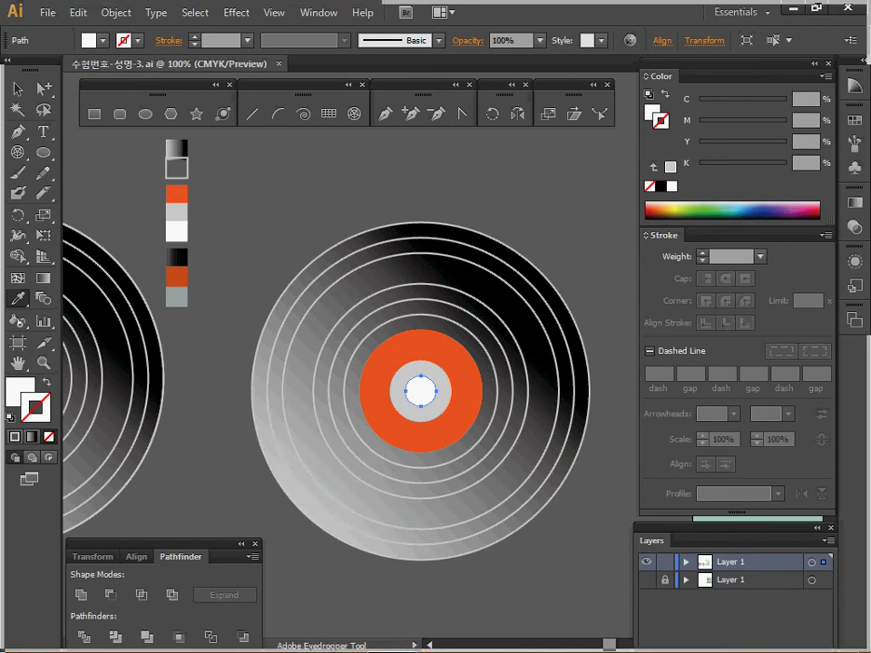
- Create another 140 × 140 mm circle centred on the new record
key("space")
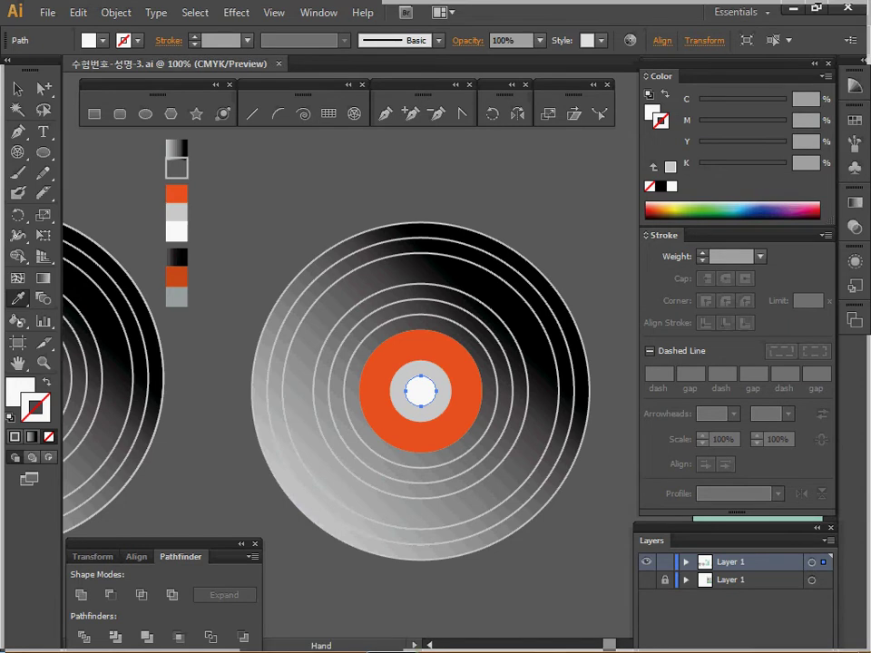
left_click_drag(420, 391, 433, 366)
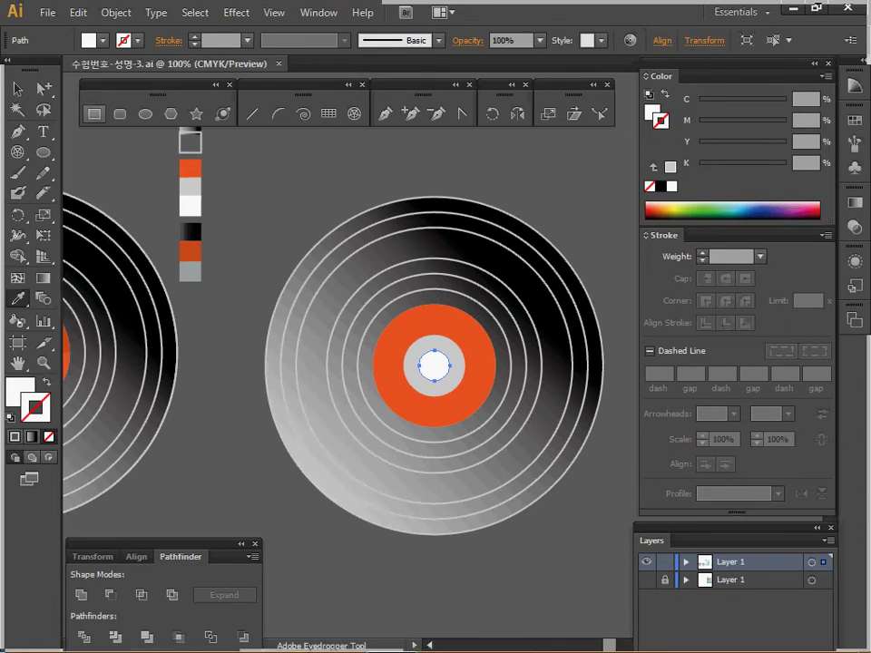
left_click(145, 113)
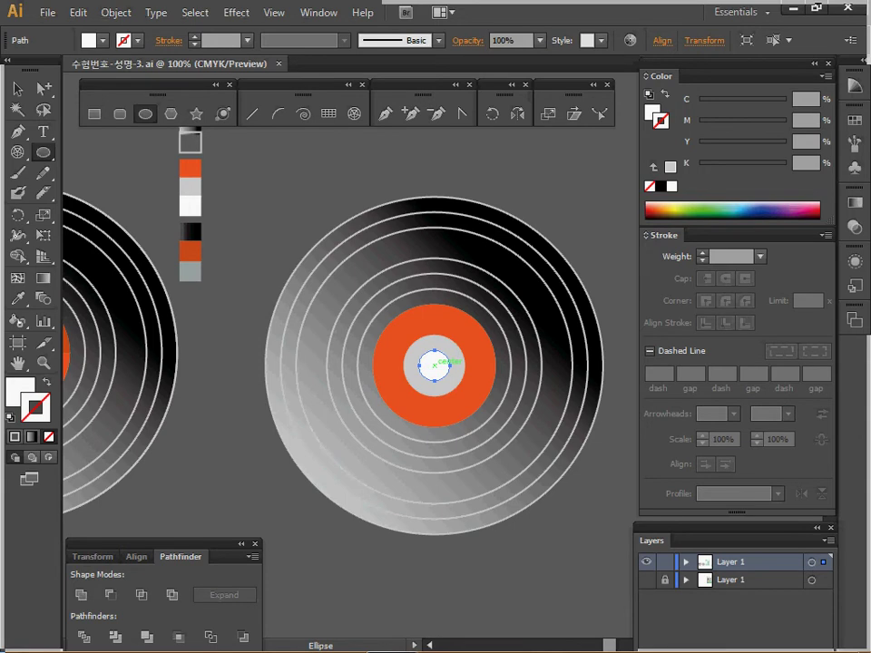
left_click(435, 365, "alt")
key("Return")
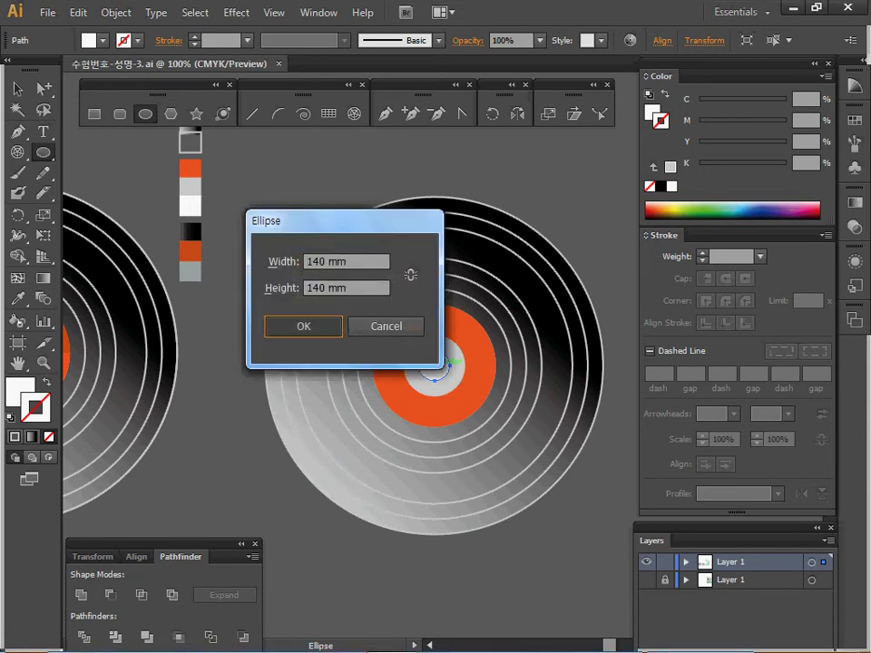
- Draw a vertical line through the centre of the new 140 mm circle and divide the circle along it
key("Return")
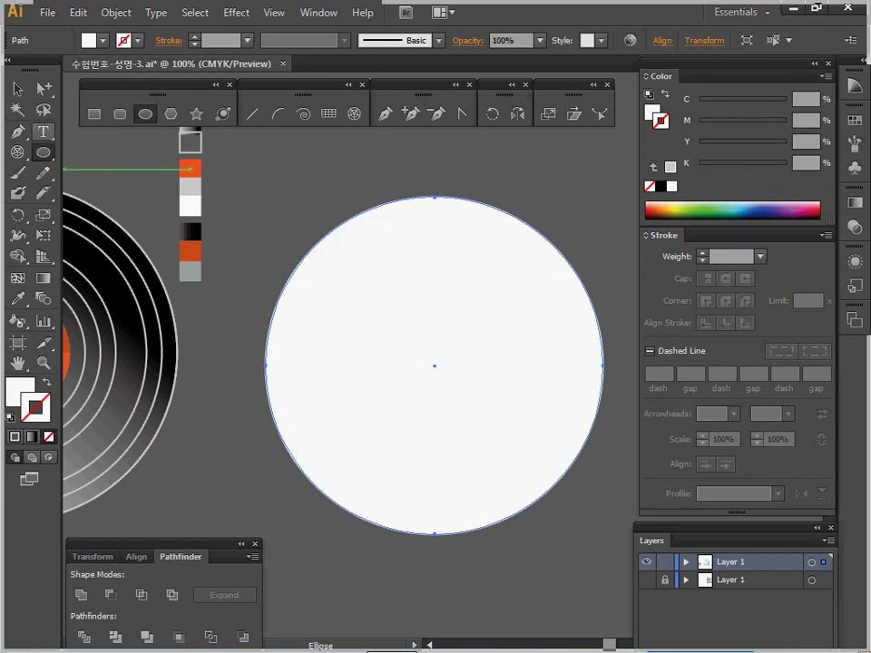
left_click(251, 113)
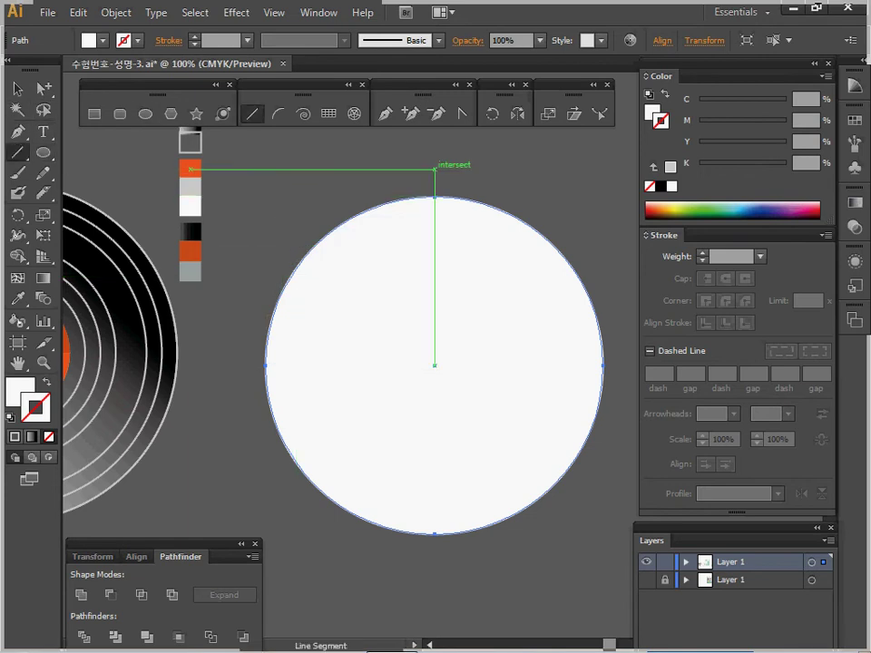
left_click_drag(435, 195, 434, 579)
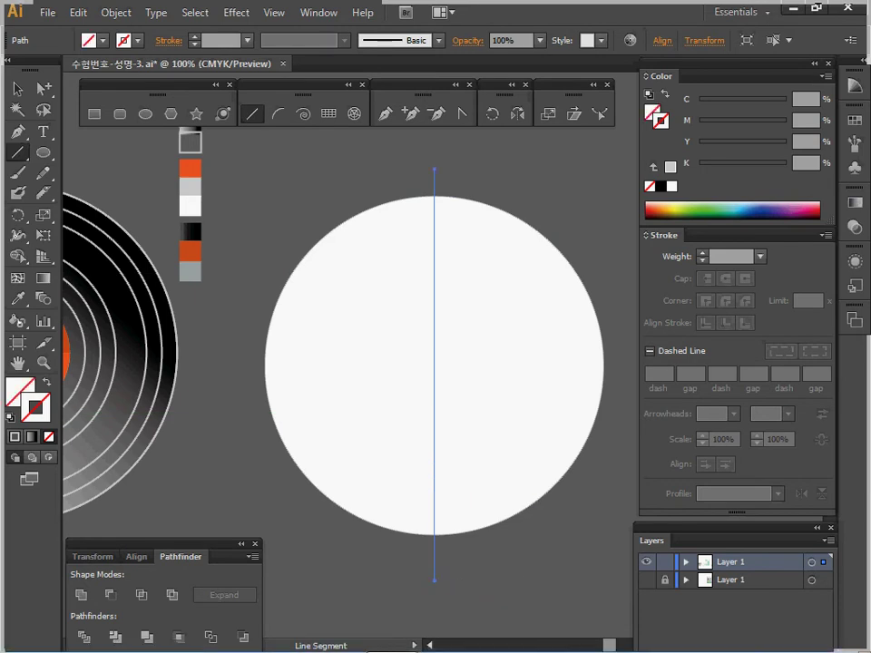
key("ctrl+a")
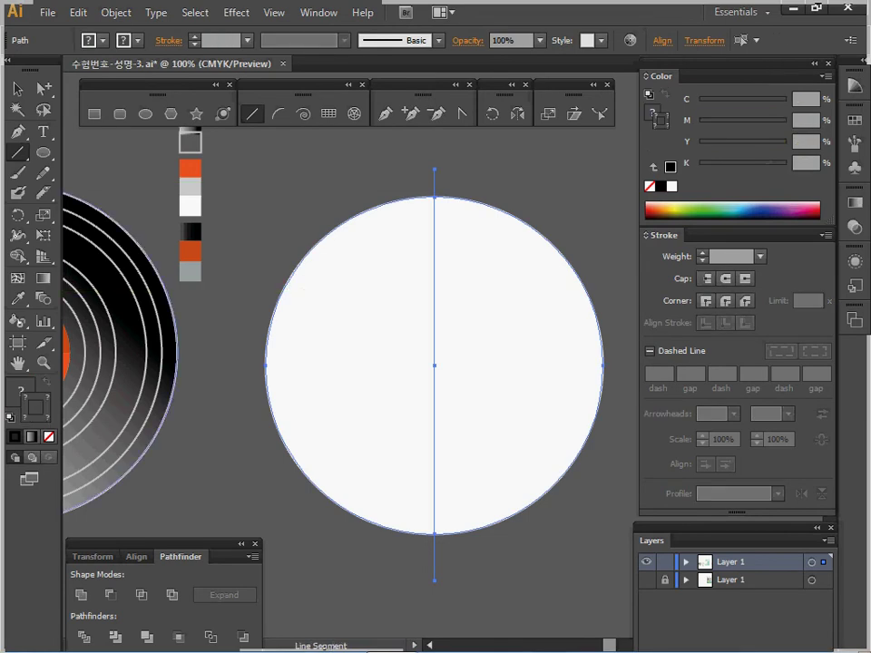
left_click(127, 363, "ctrl+shift")
left_click(84, 637)
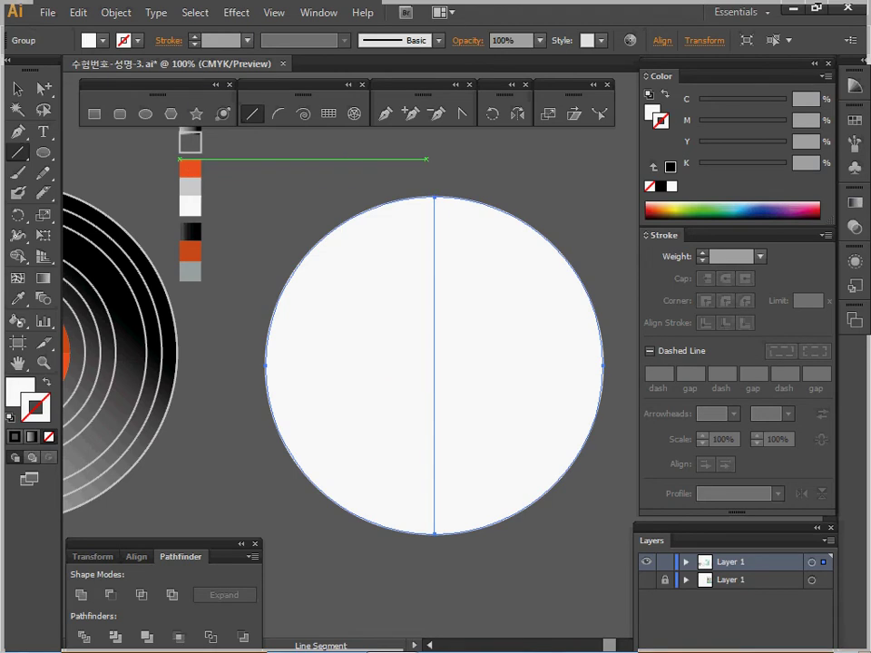
- Delete the right half of the divided white circle
key("ctrl+shift+a")
left_click(526, 315)
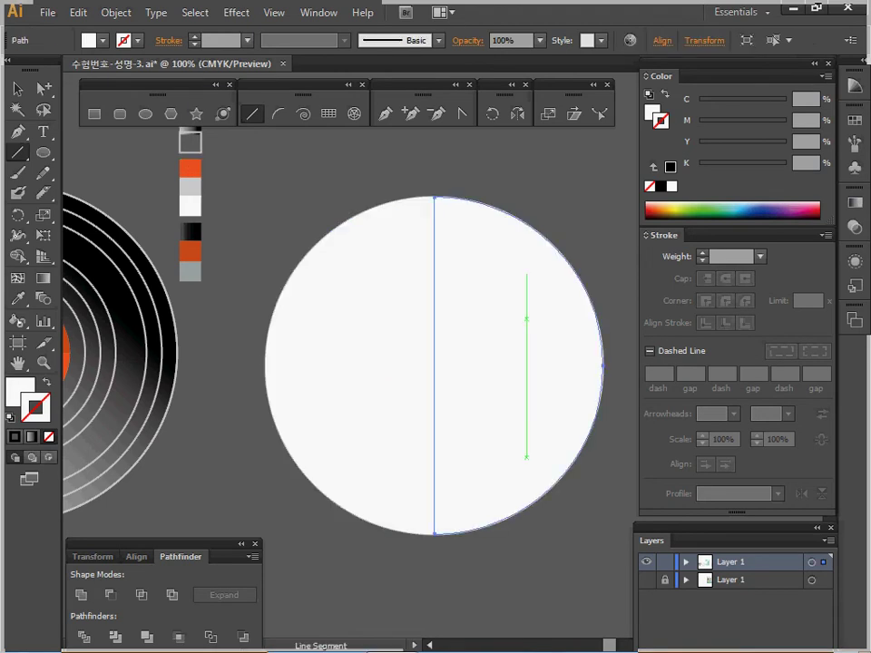
key("Delete")
key("ctrl+a")
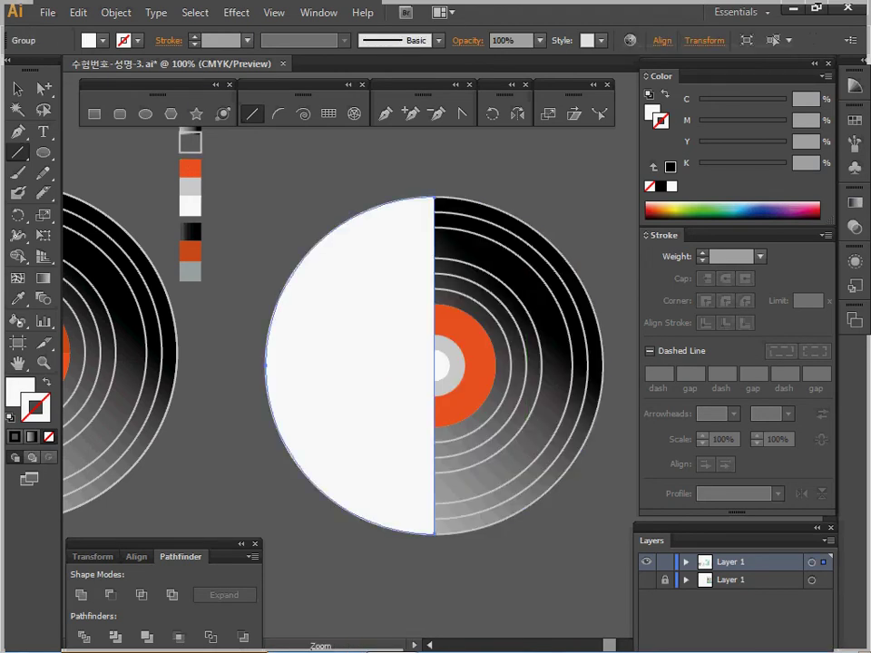
- Fill the remaining left half-disc with the black gradient sample and check both of its gradient stops
left_click(445, 329, "ctrl+alt")
left_click_drag(444, 328, 408, 295)
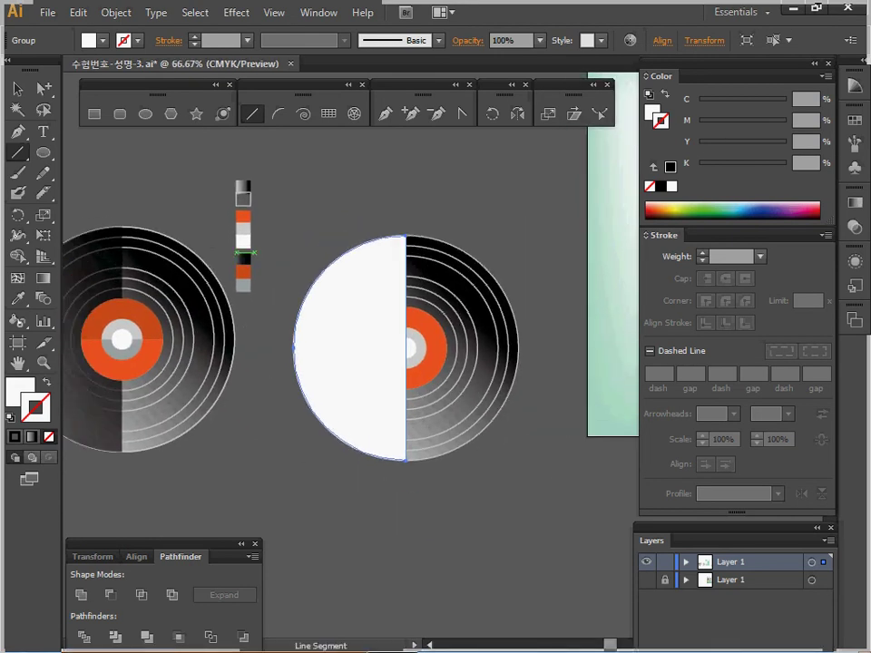
key("i")
left_click(243, 258)
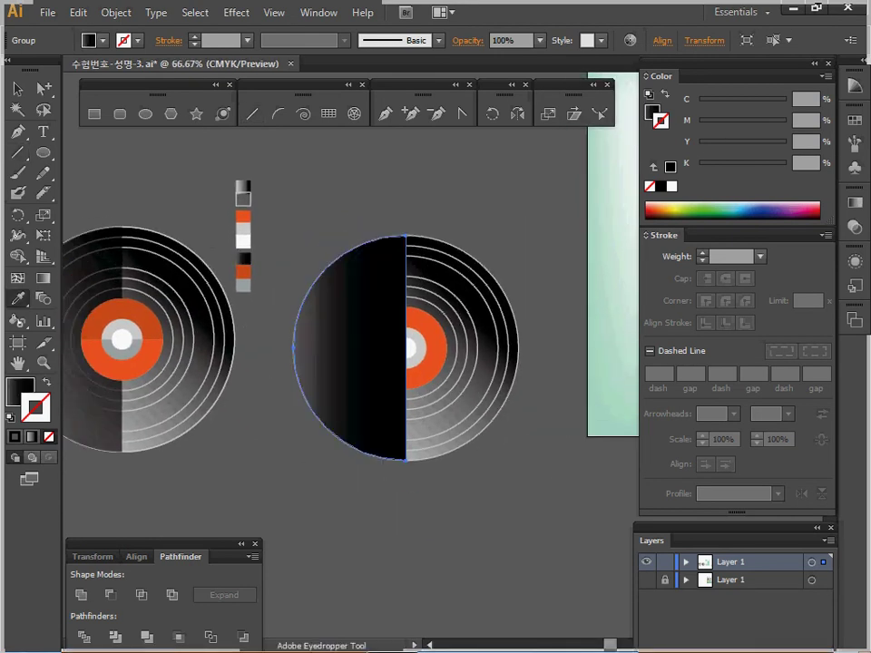
left_click(854, 202)
left_click(640, 244)
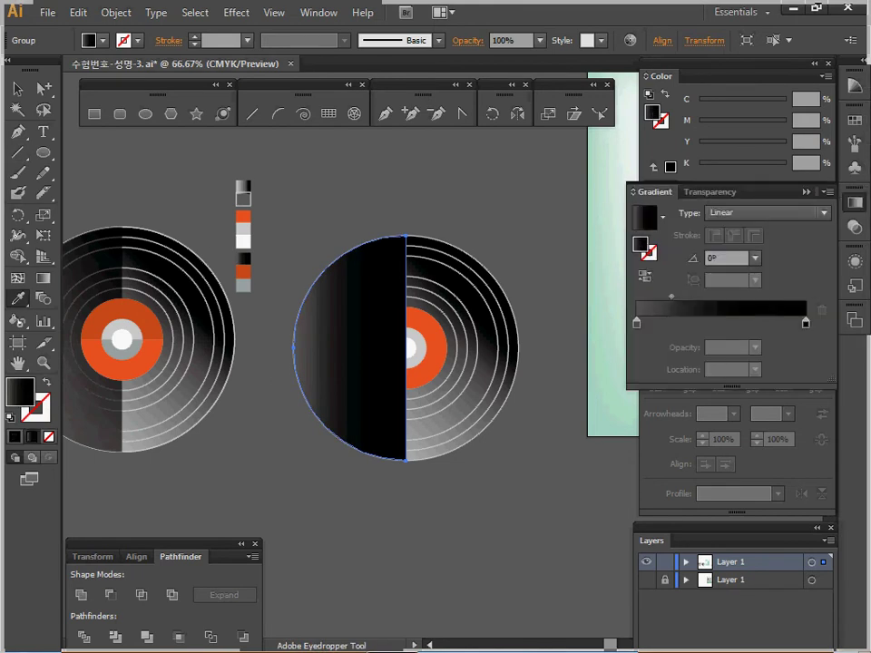
left_click(636, 323)
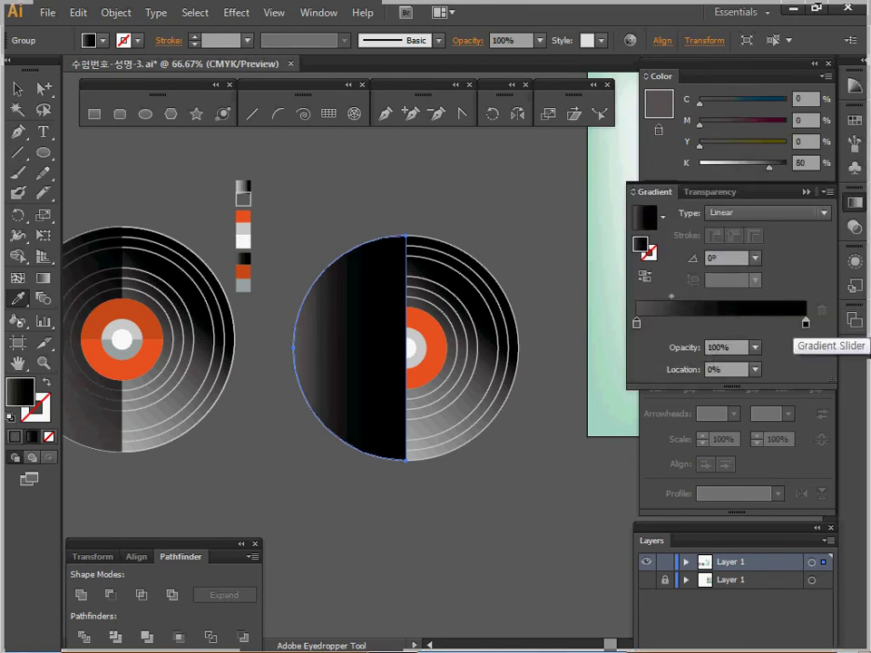
left_click(805, 323)
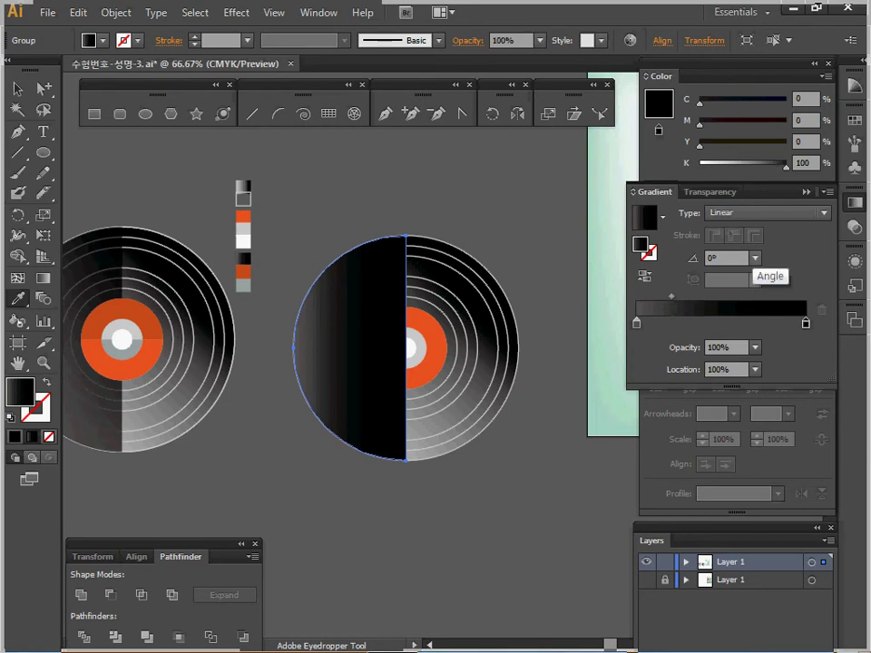
- Set the opacity of the gradient half-disc to 80%
left_click(723, 191)
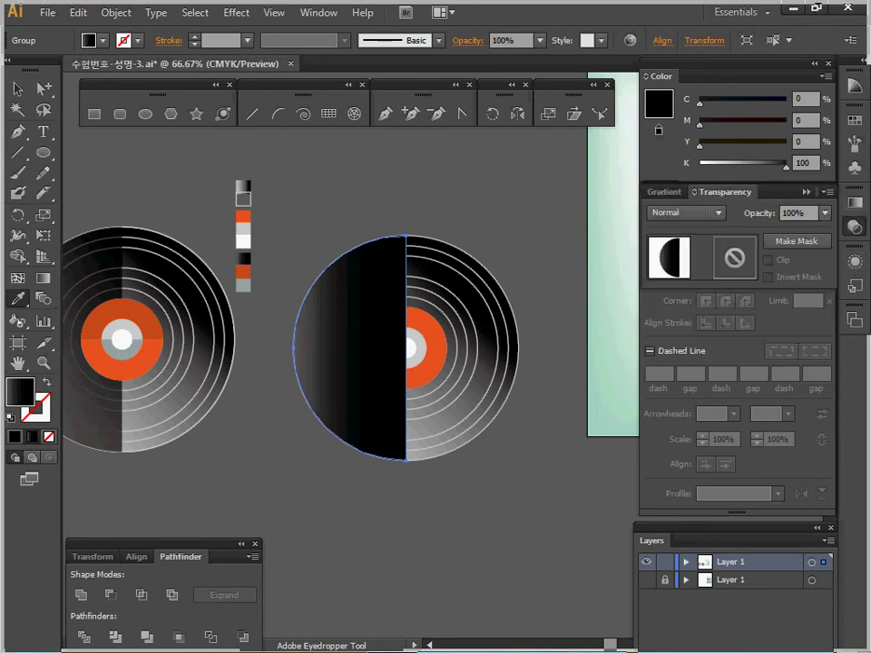
left_click(826, 212)
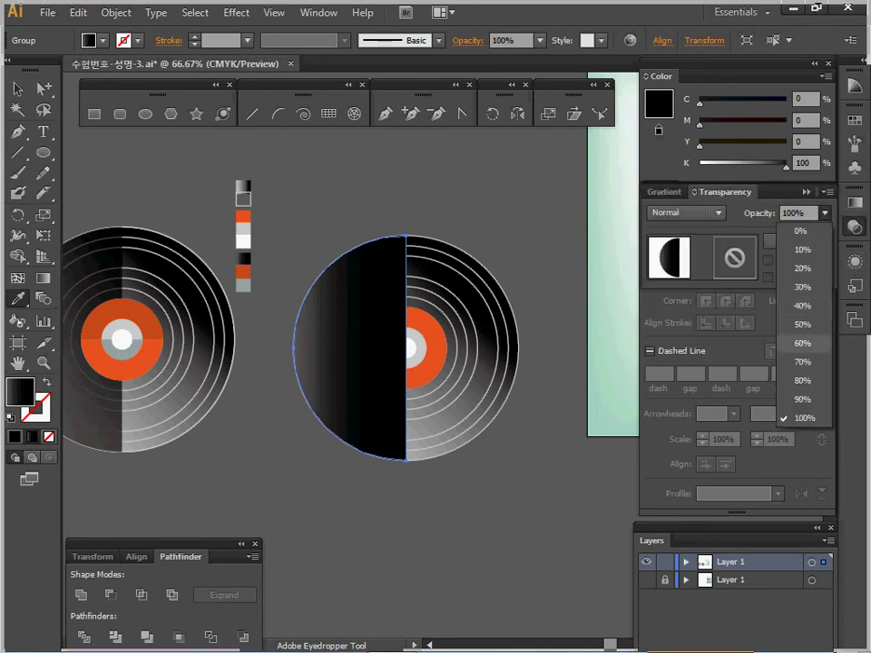
left_click(803, 380)
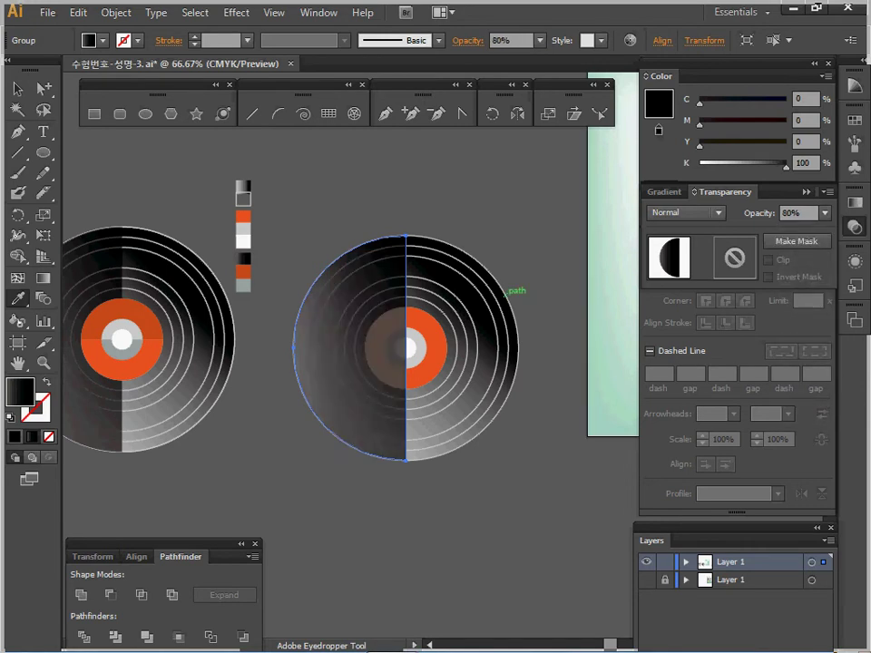
- Draw a horizontal line through the record's centre, extending past both sides of the orange label
key("ctrl+space")
left_click(466, 350, "ctrl")
left_click(407, 324, "ctrl")
left_click_drag(407, 325, 394, 268)
left_click(431, 313, "ctrl+alt")
key("ctrl+plus")
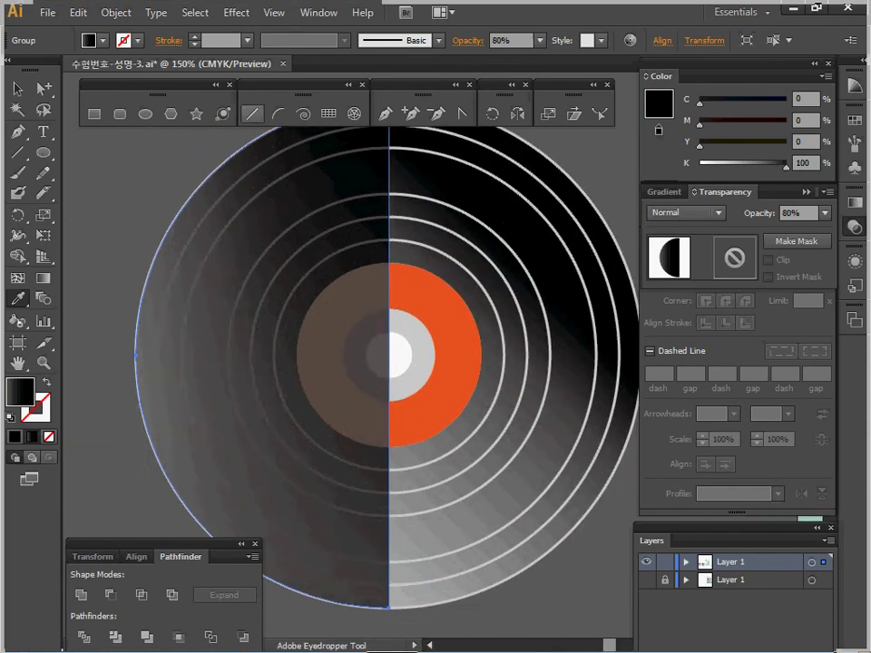
left_click(252, 113)
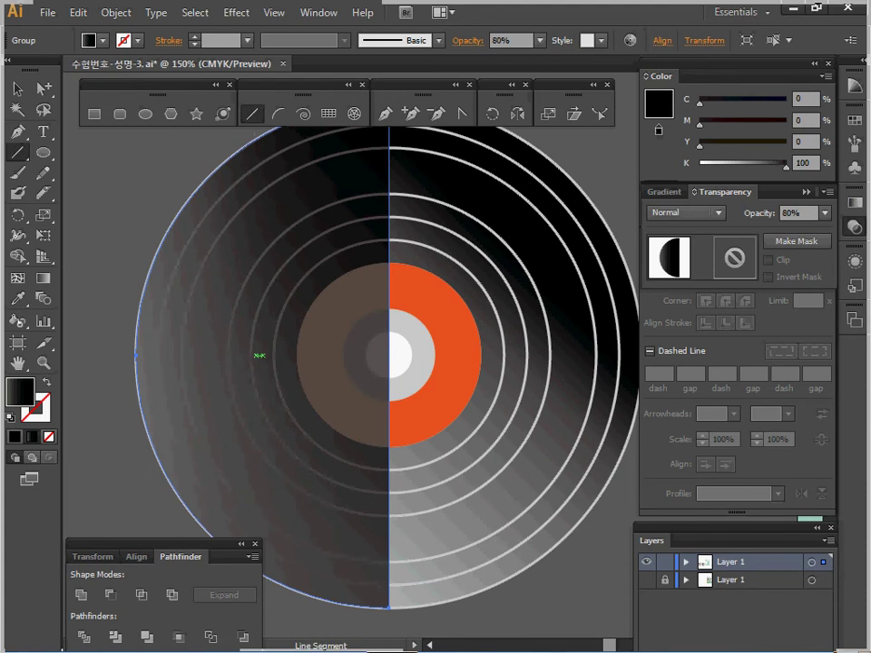
left_click_drag(263, 355, 518, 354)
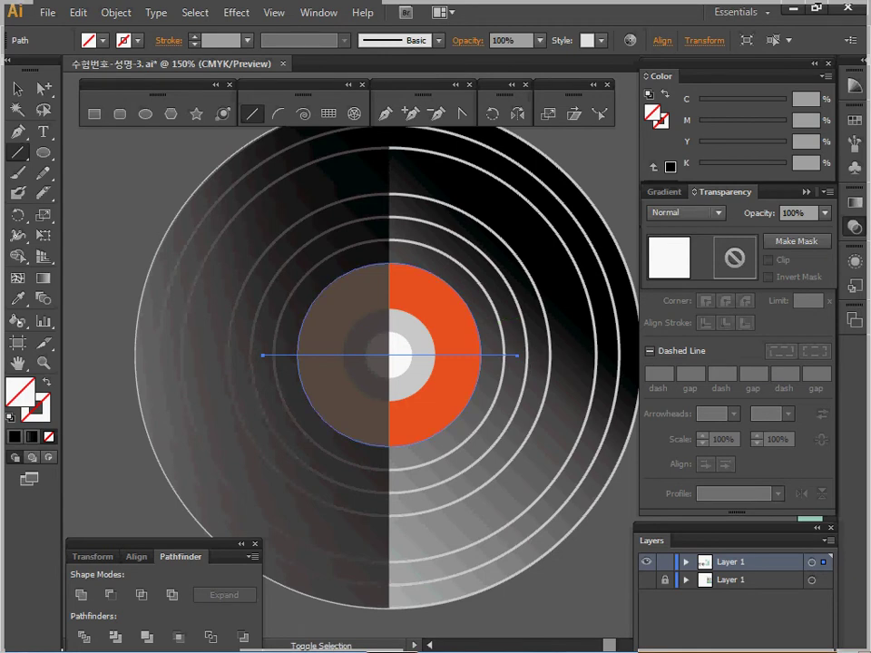
- Divide the orange, grey and white label circles along the horizontal line
left_click(457, 331, "ctrl+shift")
left_click(426, 336, "ctrl+shift")
left_click(401, 348, "ctrl+shift")
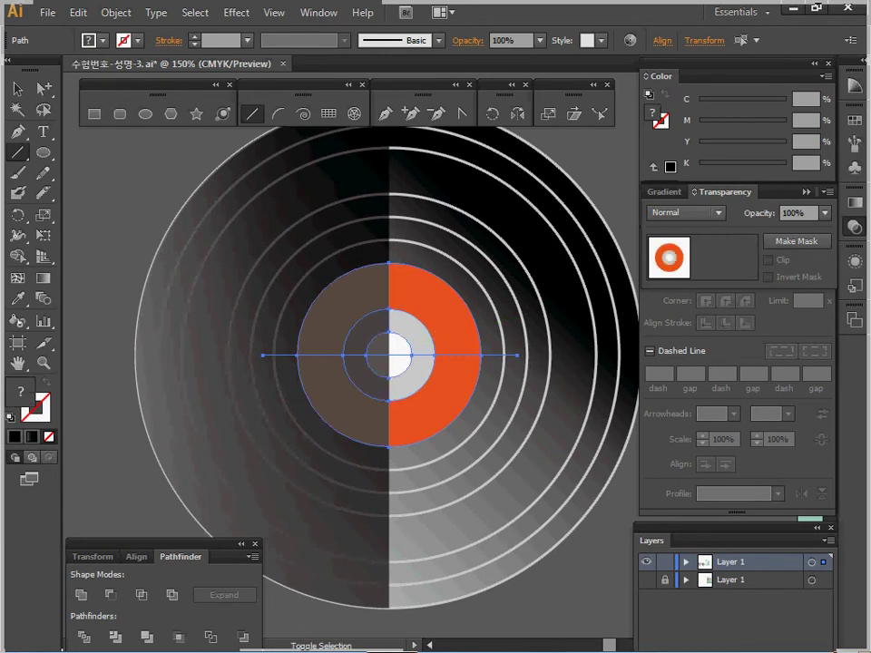
left_click(84, 638)
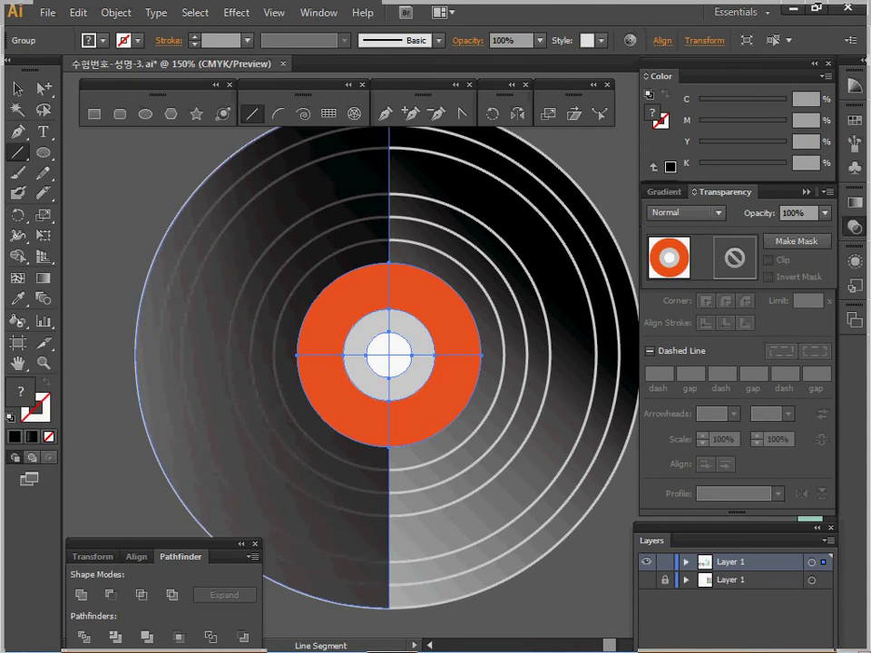
left_click_drag(389, 367, 285, 367)
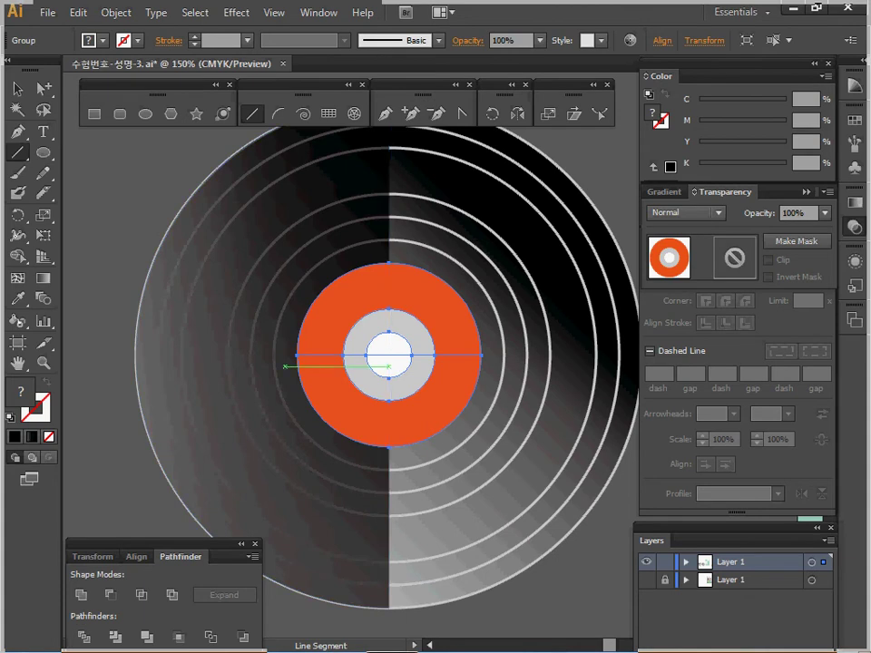
key("Escape")
- Fill the orange ring's upper half with the dark orange sample and the grey ring's lower half with the darker grey sample
left_click(399, 388, "ctrl+alt")
left_click(399, 388, "ctrl+alt")
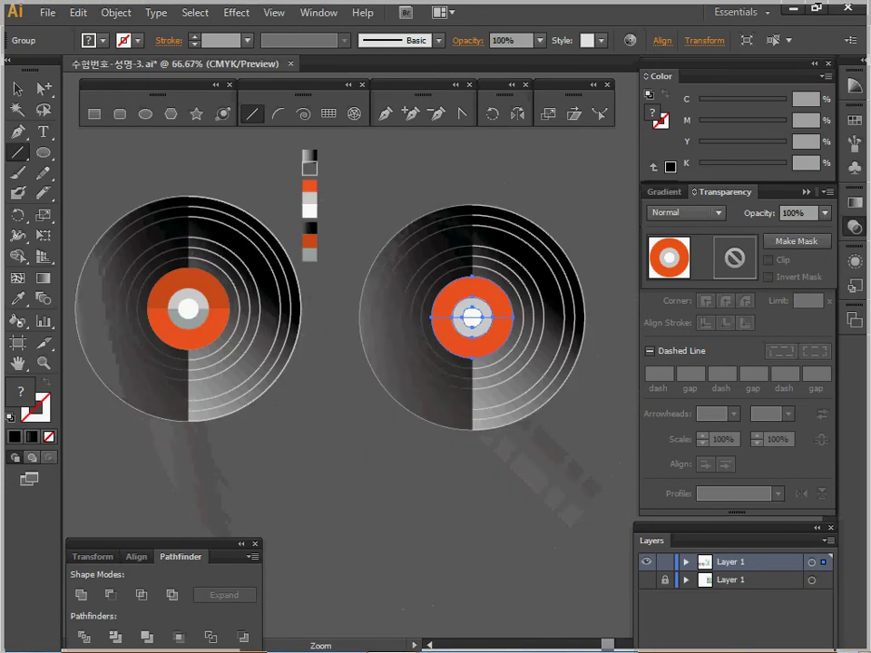
left_click_drag(475, 314, 407, 340)
left_click(407, 340, "ctrl")
key("ctrl+shift+a")
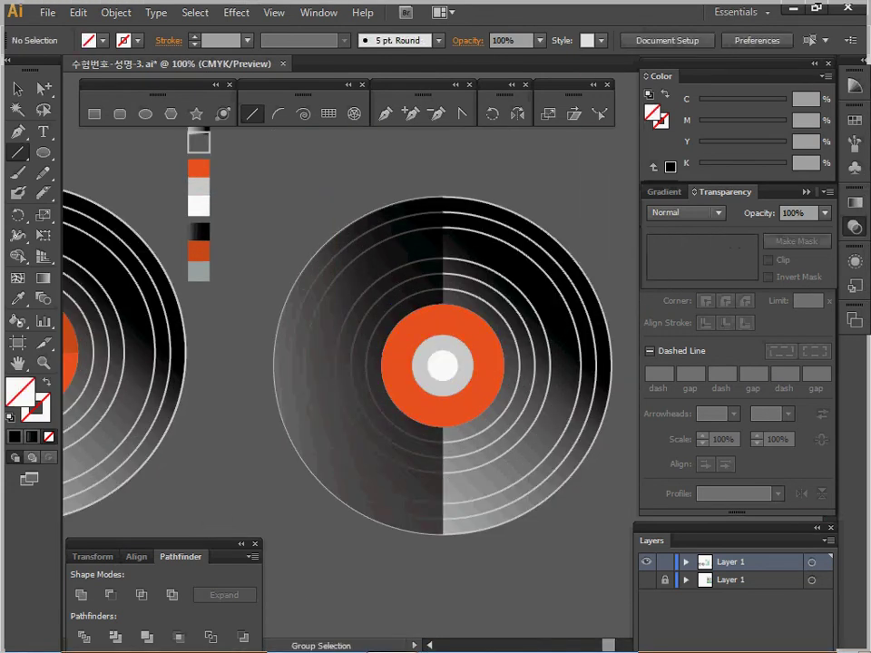
left_click(436, 321, "ctrl")
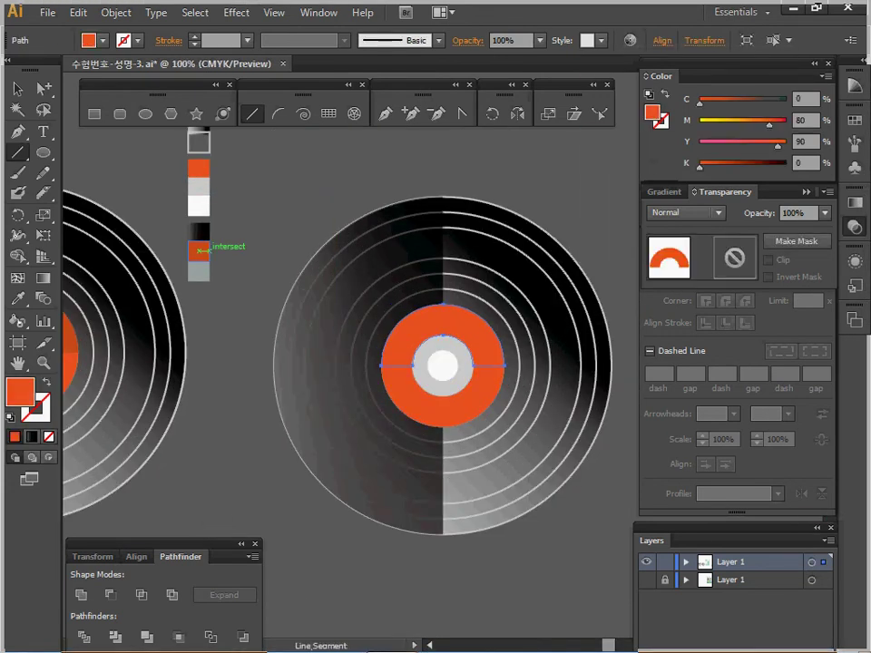
key("i")
left_click(200, 251)
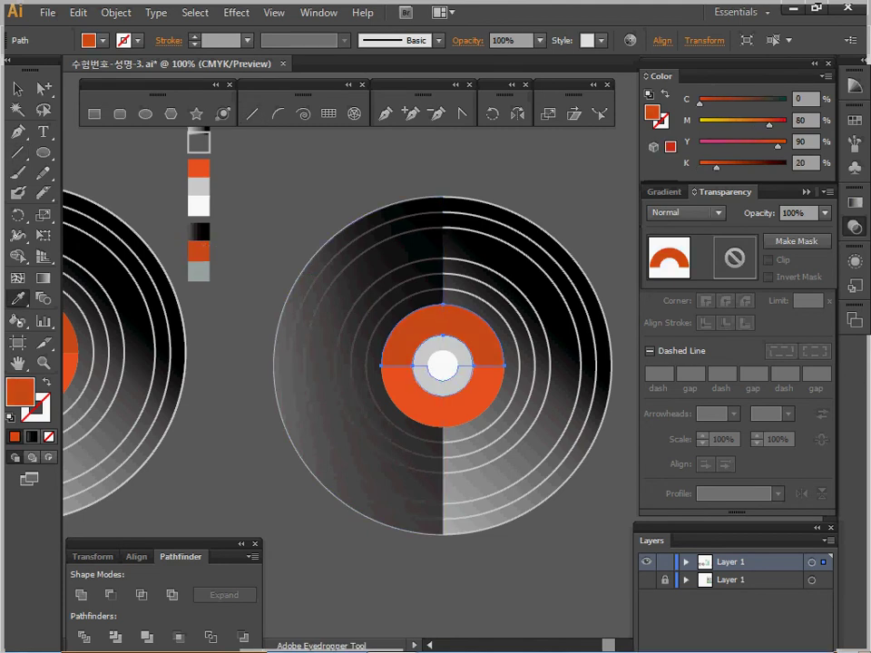
left_click(440, 388, "ctrl")
left_click(199, 271)
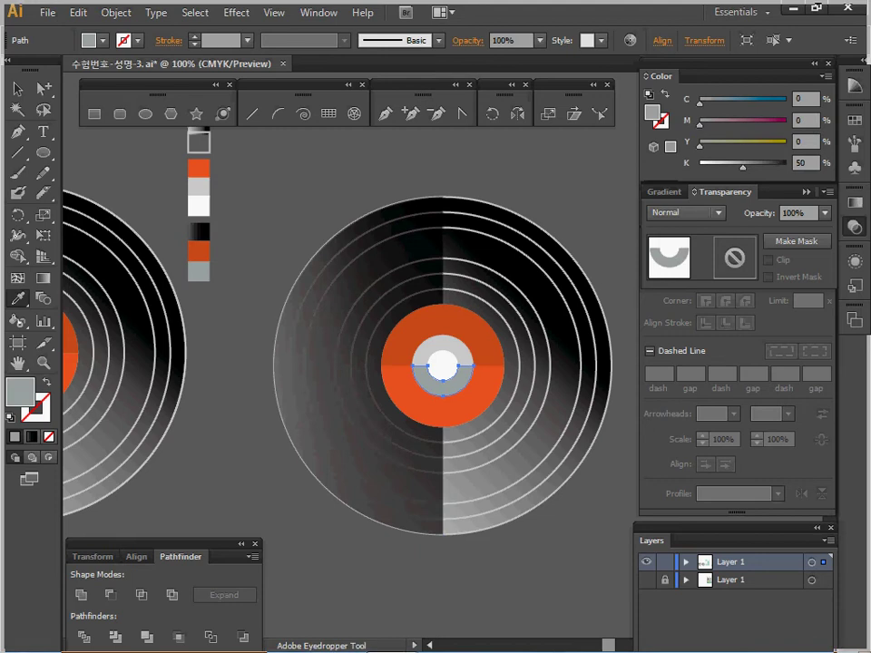
- Unite the two white halves at the record's centre into one circle
left_click(443, 358, "ctrl")
left_click(443, 372, "ctrl+shift")
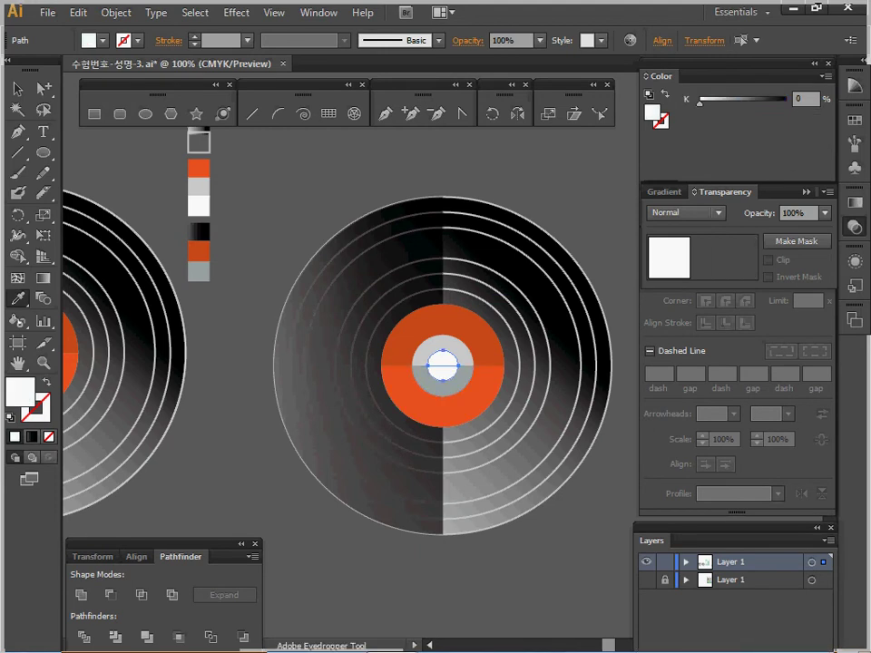
left_click(82, 595)
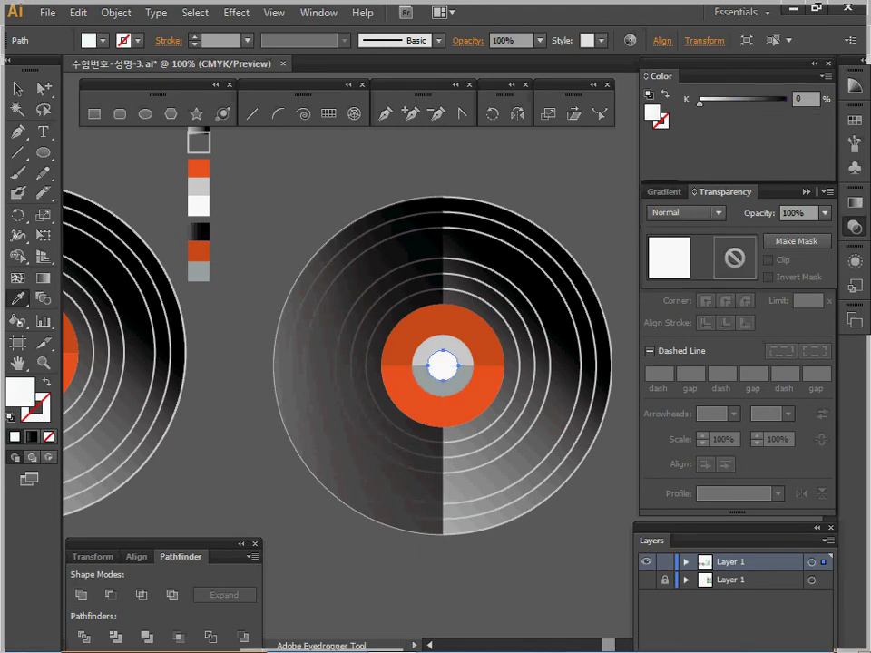
- Unlock all locked objects in the document and clear the selection
left_click(116, 12)
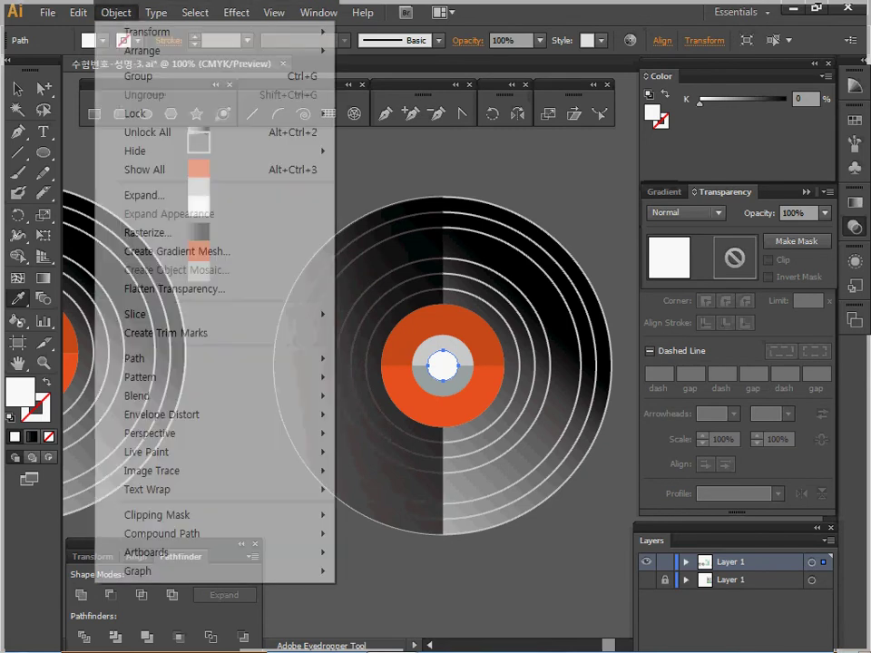
left_click(146, 132)
key("ctrl+shift+a")
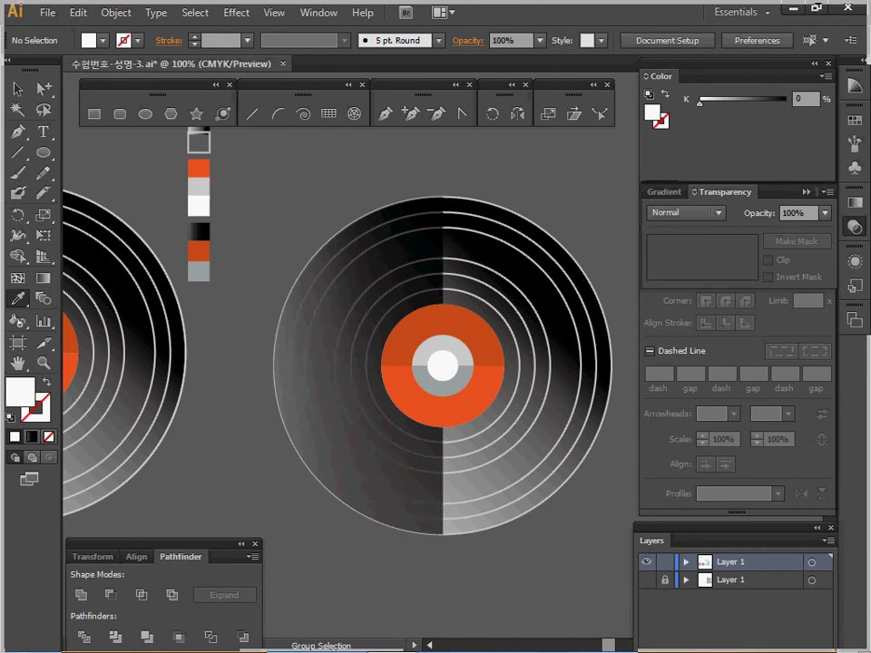
- Group all parts of the new record and save the document
key("v")
left_click_drag(316, 168, 494, 456)
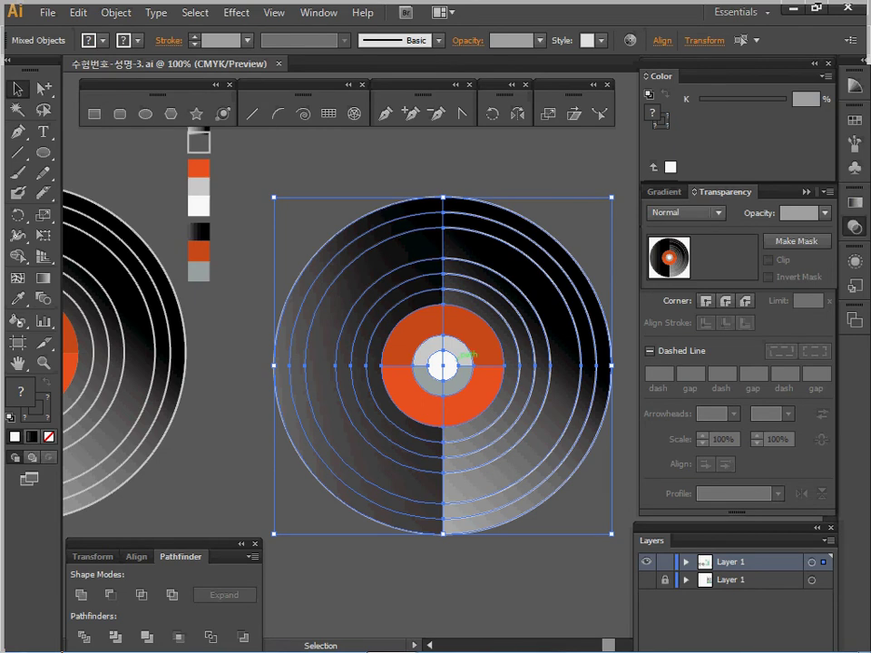
key("ctrl")
key("ctrl+g")
key("ctrl")
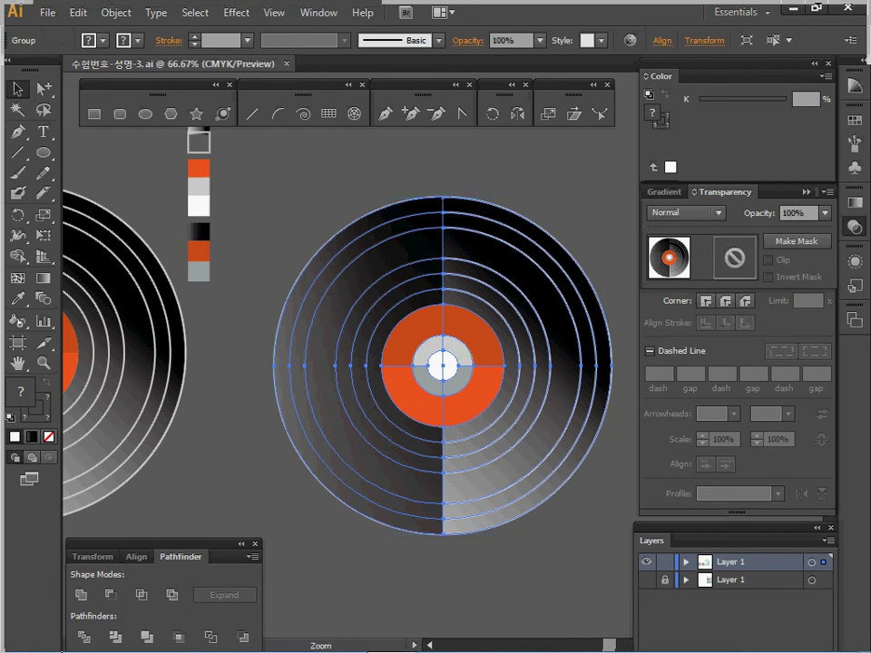
- Cut the grouped record, switch the artwork layer to outline view and show the locked reference layer
left_click(481, 352, "ctrl+alt")
left_click_drag(417, 364, 179, 416)
key("ctrl+a")
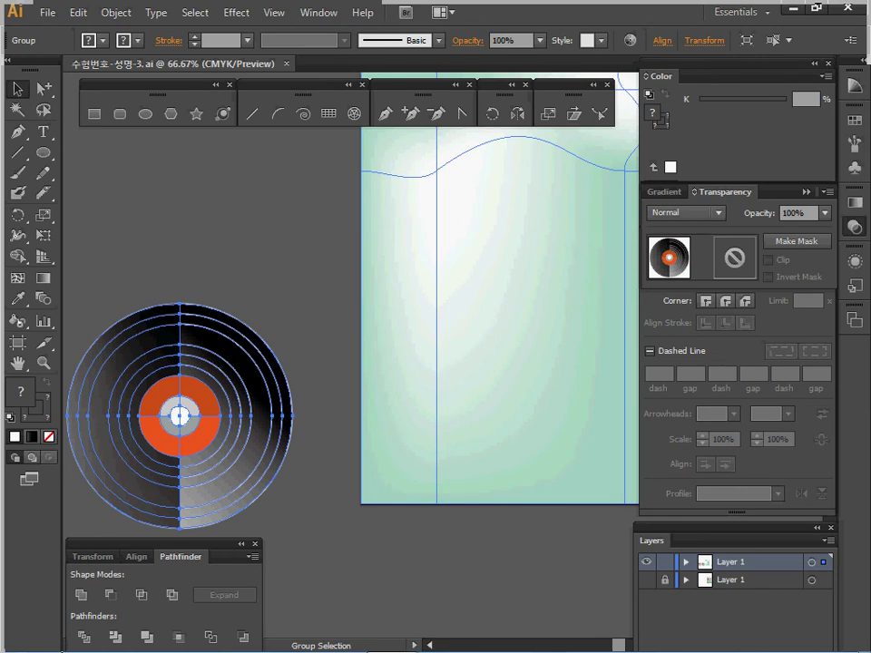
key("Delete")
left_click(646, 562, "ctrl")
left_click(646, 580)
- Paste the record group and position it exactly over the reference poster's record
left_click_drag(518, 400, 458, 436)
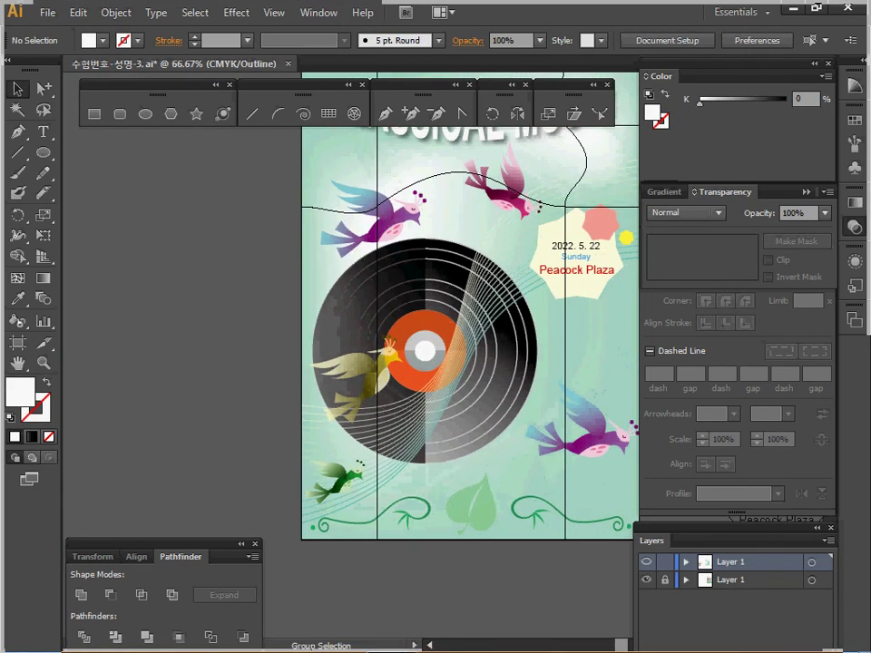
key("ctrl+v")
left_click_drag(444, 353, 424, 352)
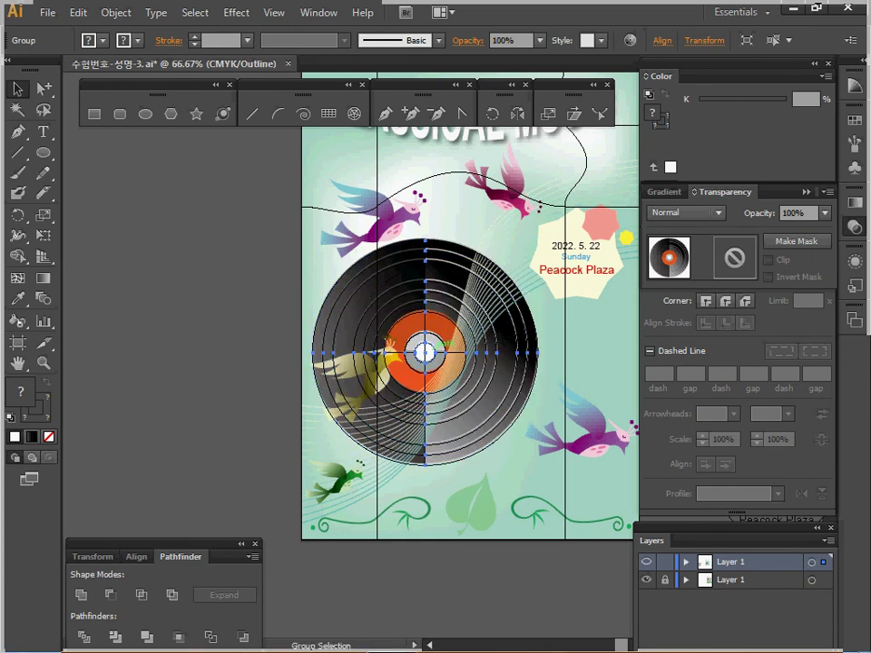
- Hide the locked reference layer and return the artwork layer to preview display
left_click(646, 579)
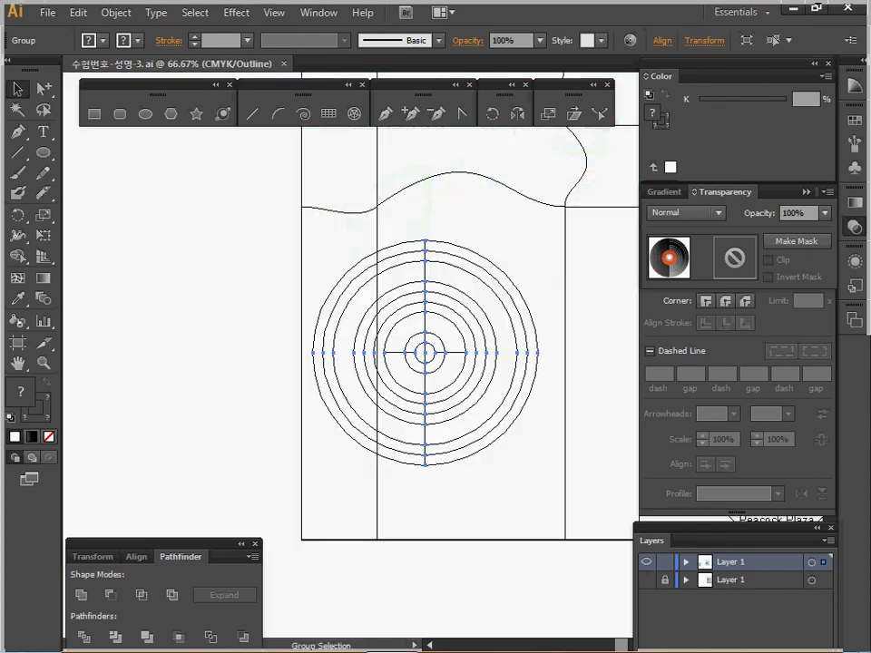
left_click(646, 563, "ctrl")
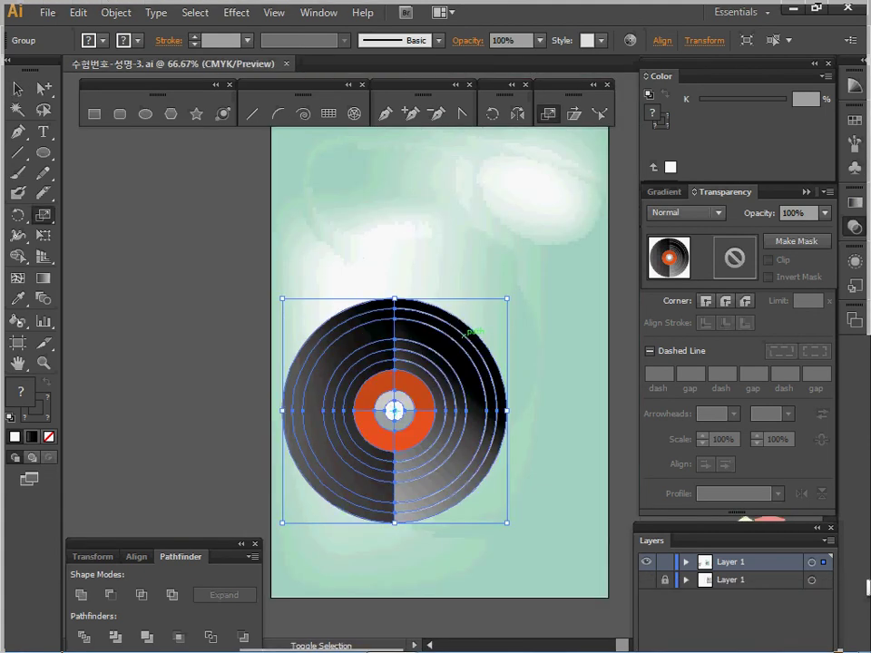
- Bring the two long wavy curves in front of the record across the page and clear the selection
key("ctrl+z")
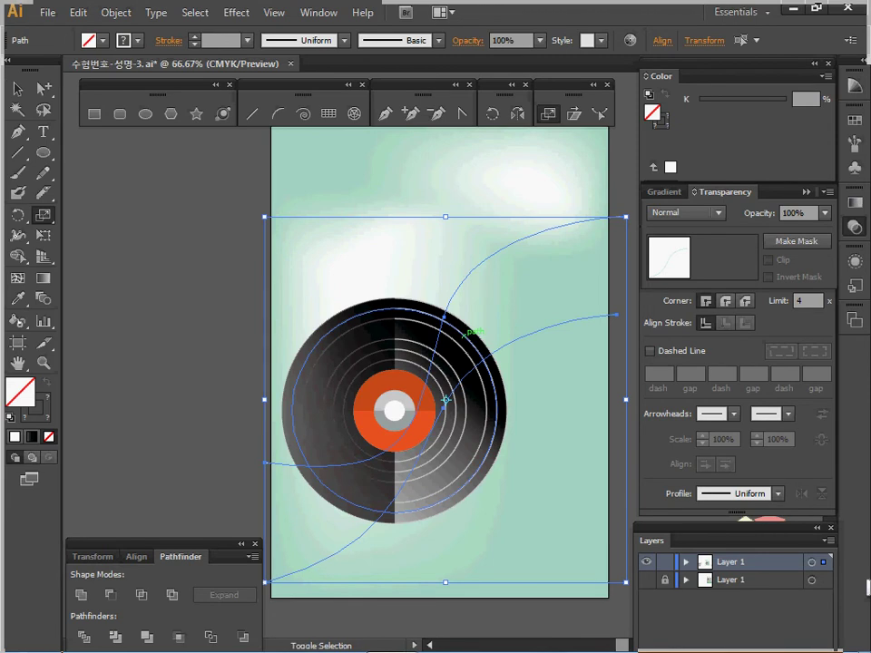
left_click(513, 330, "ctrl+alt")
left_click_drag(513, 330, 502, 271)
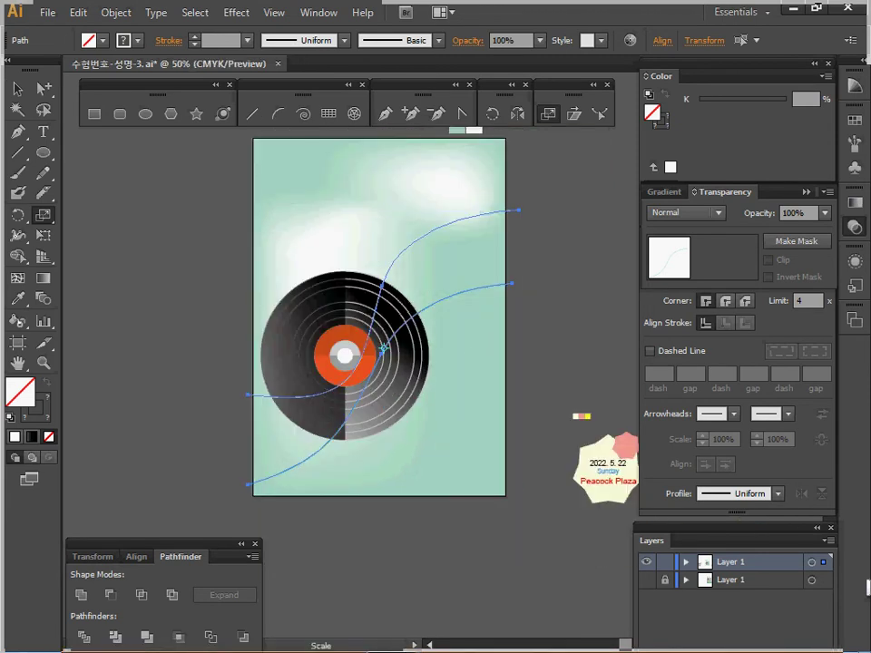
key("ctrl+shift+a")
key("ctrl+semicolon")
key("ctrl+semicolon")
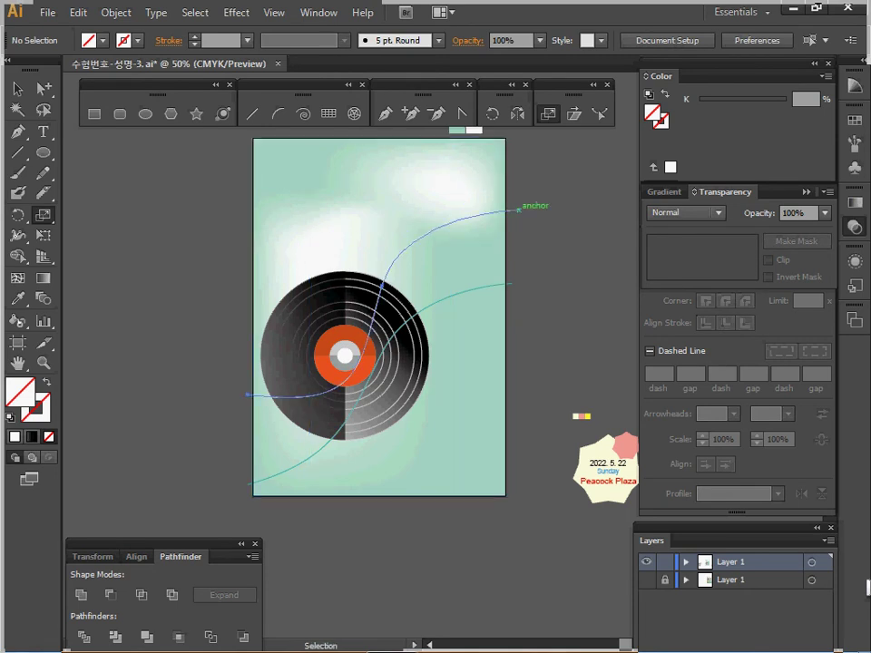
- Select both wavy curves crossing the record and make a blend between them
left_click(518, 209)
left_click(384, 347, "shift")
key("s")
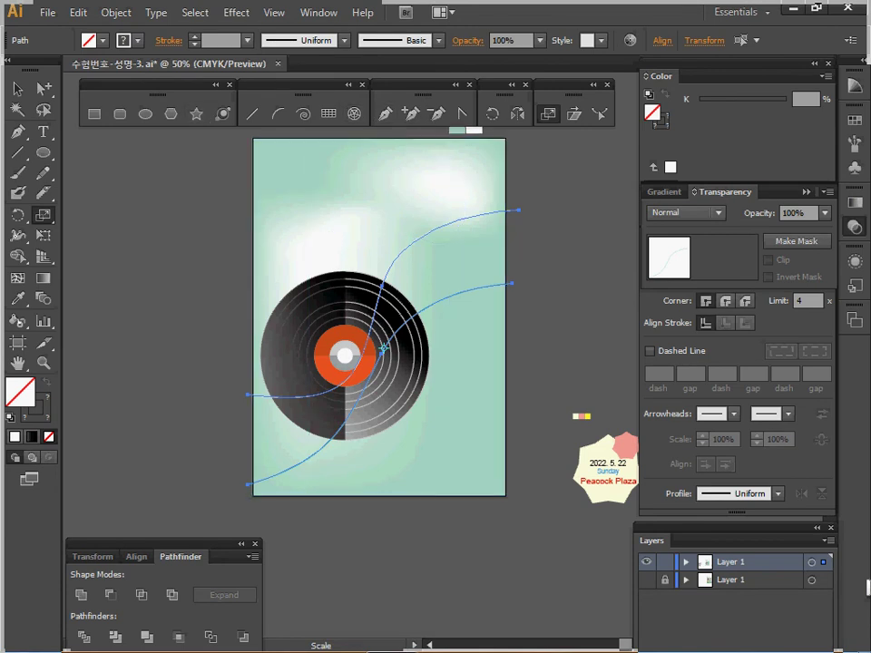
left_click(116, 12)
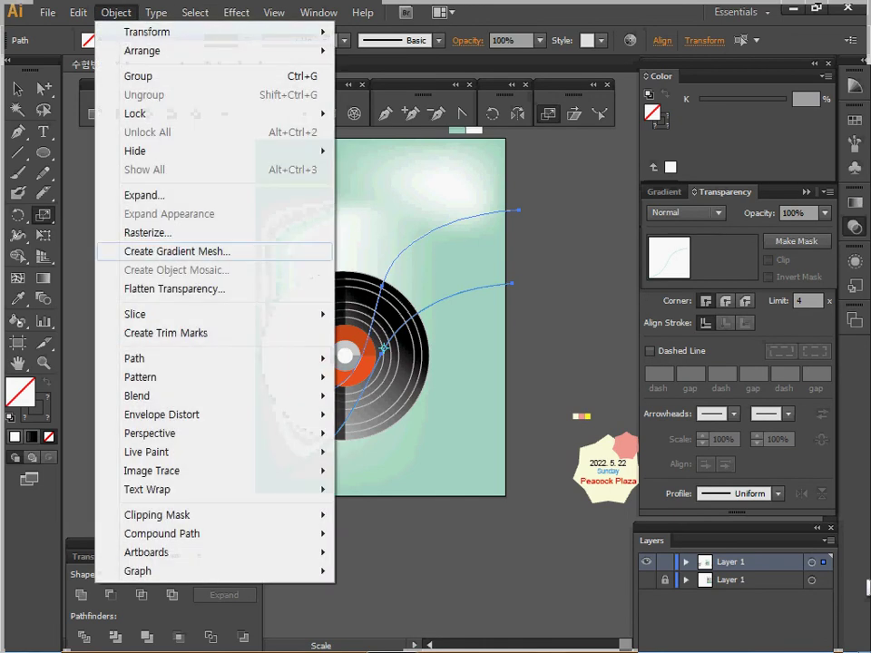
mouse_move(145, 395)
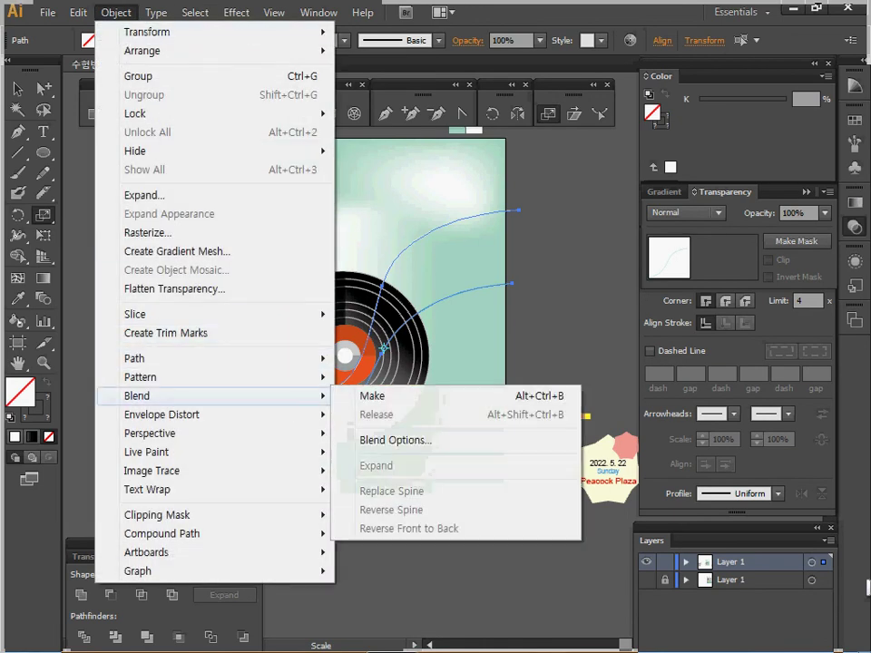
left_click(381, 395)
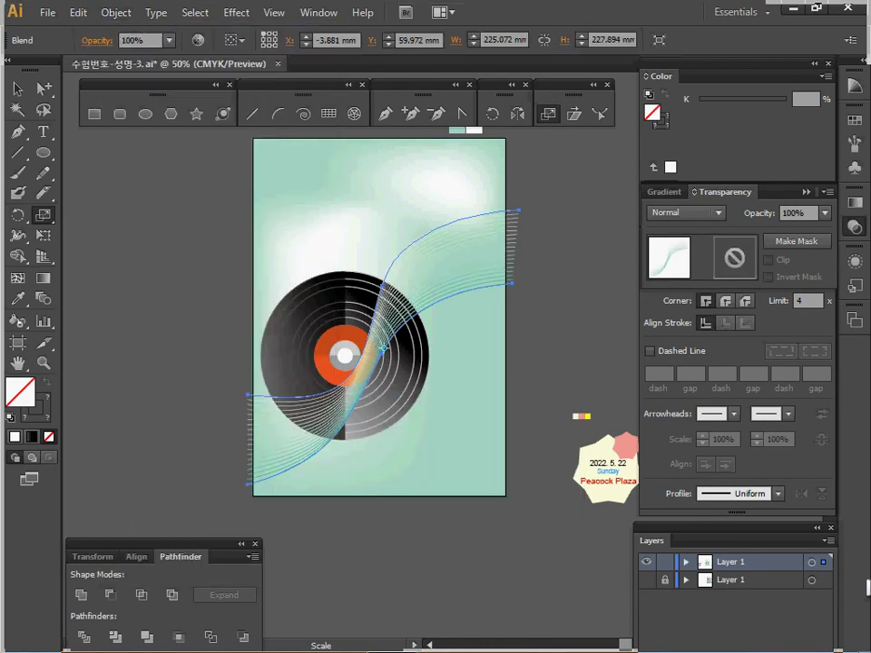
- Set the wave blend's spacing to 15 specified steps
double_click(43, 299)
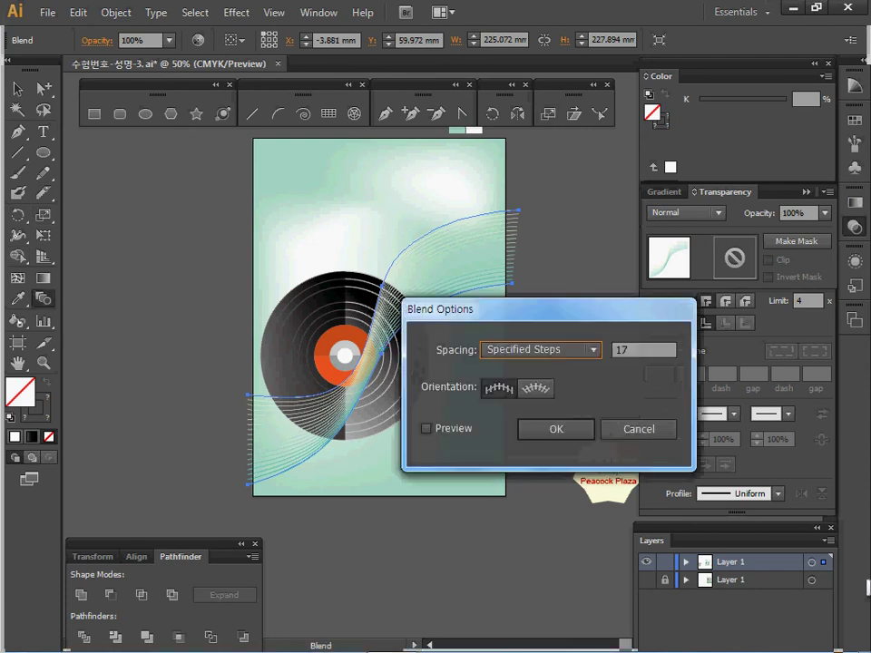
left_click_drag(454, 309, 270, 266)
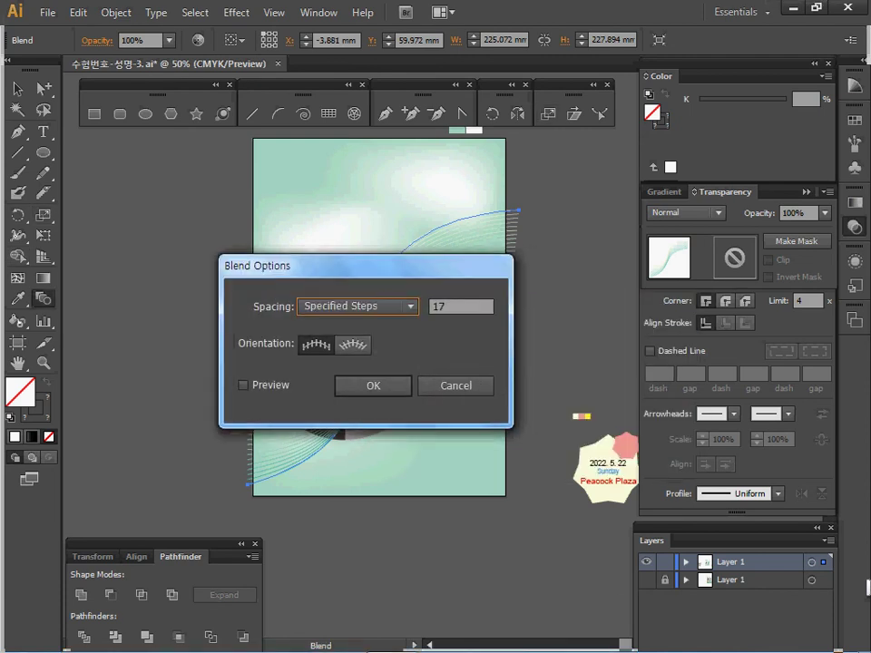
left_click(243, 385)
left_click_drag(447, 306, 415, 306)
type("15")
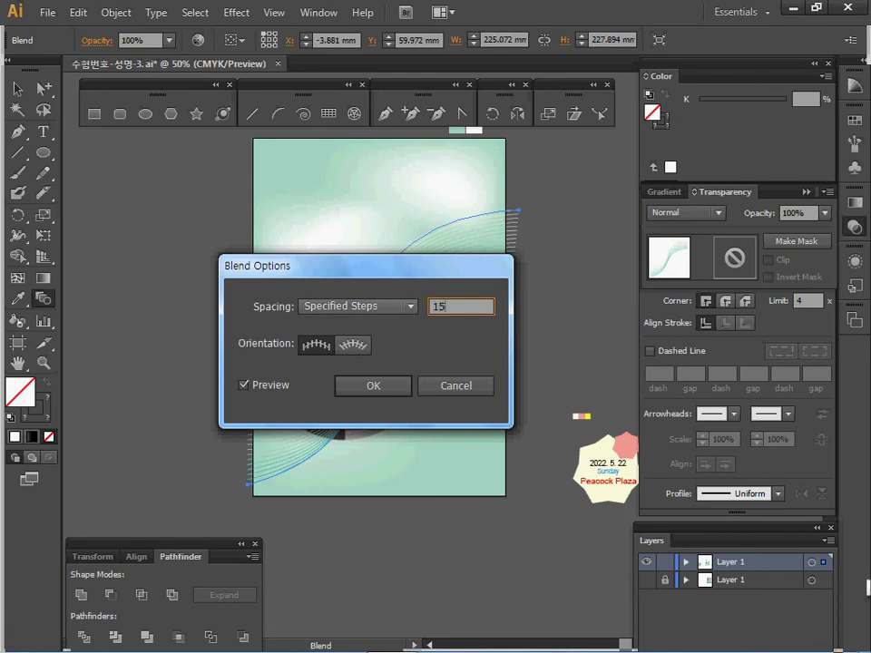
key("Return")
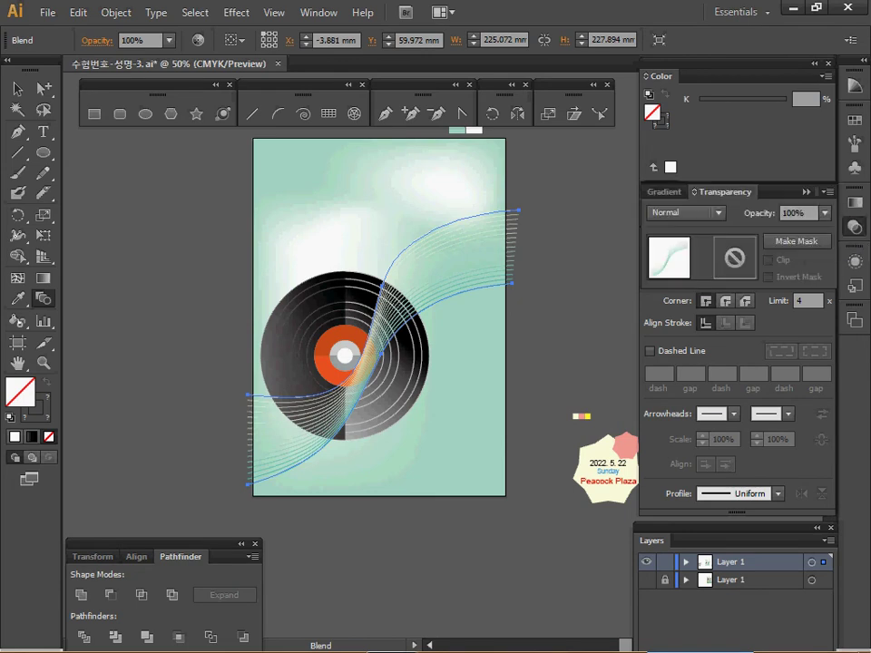
- Lower the wave blend's opacity to 70%, clear the selection and save the document
left_click(825, 213)
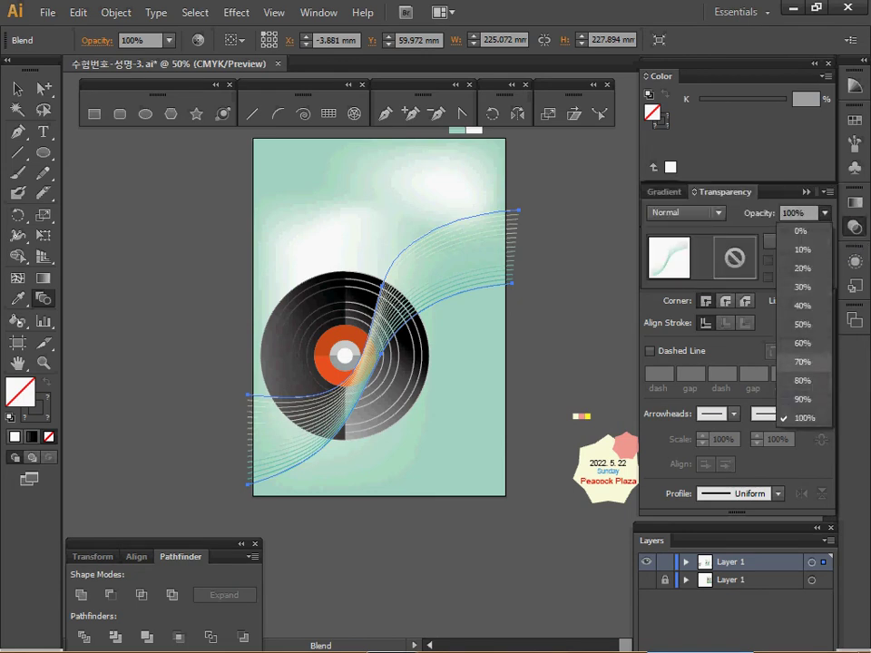
left_click(802, 362)
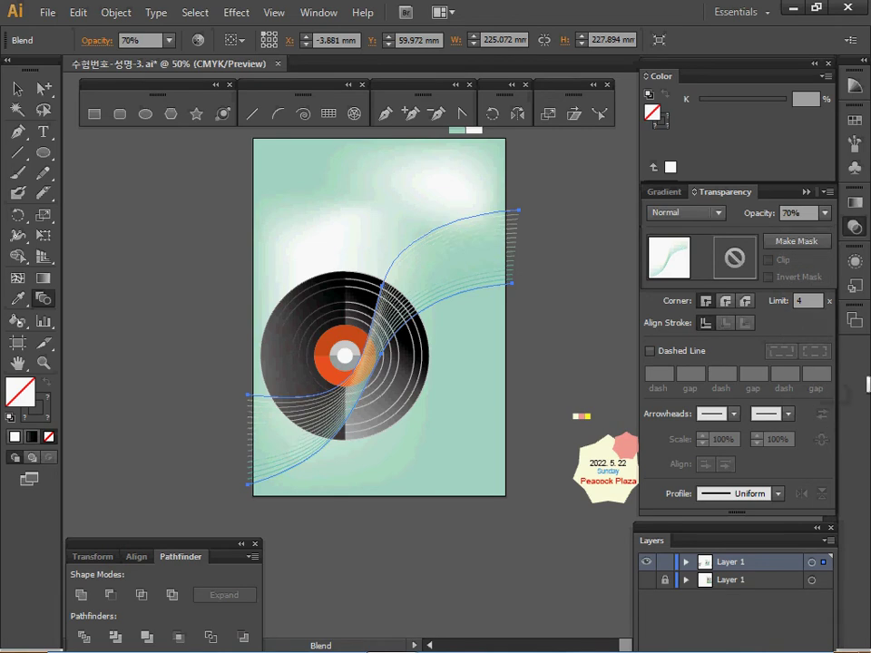
key("v")
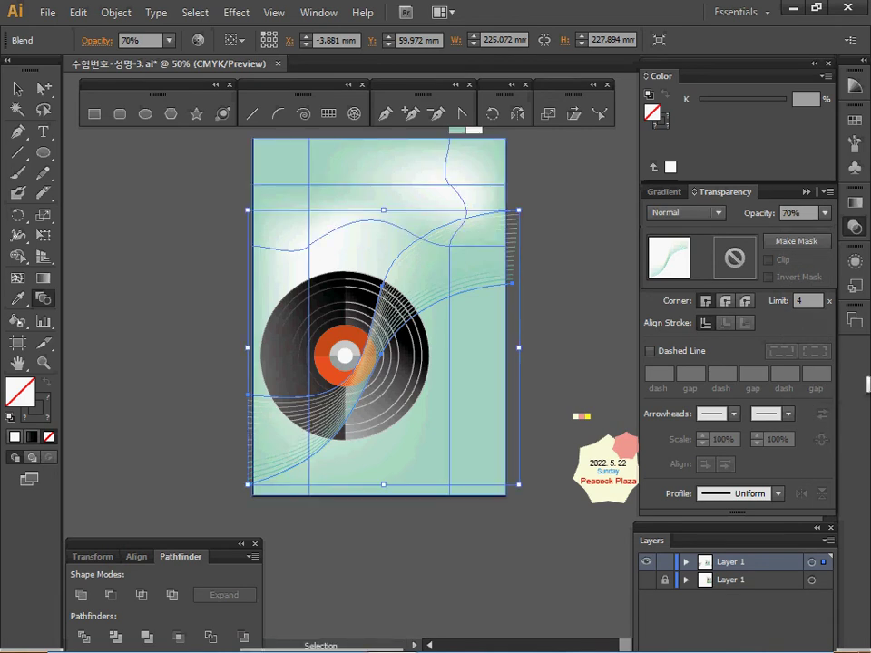
key("ctrl+shift+a")
key("ctrl+s")
- Open the Decorative_Text Dividers brush library
left_click_drag(390, 299, 380, 343)
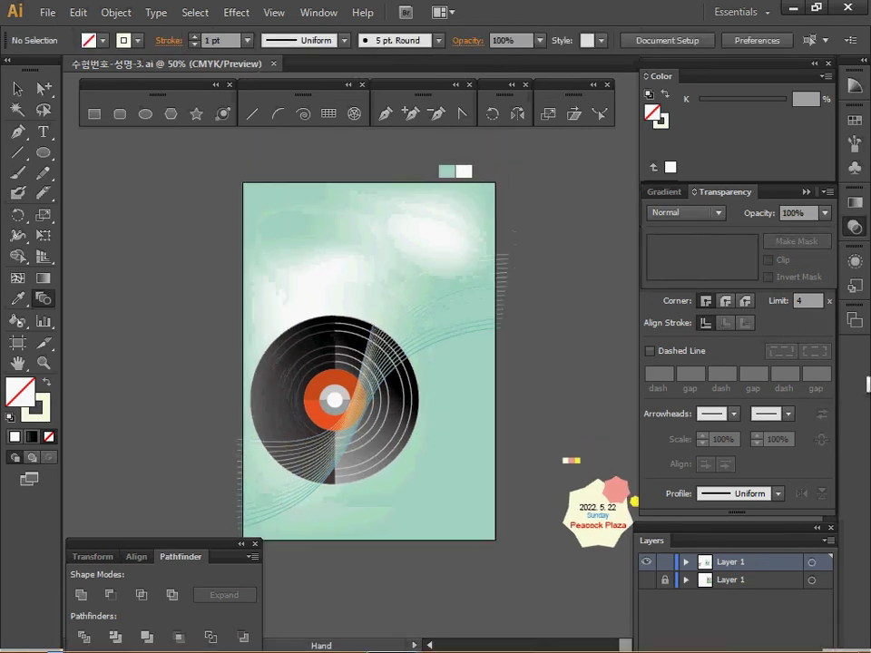
left_click_drag(352, 389, 434, 327)
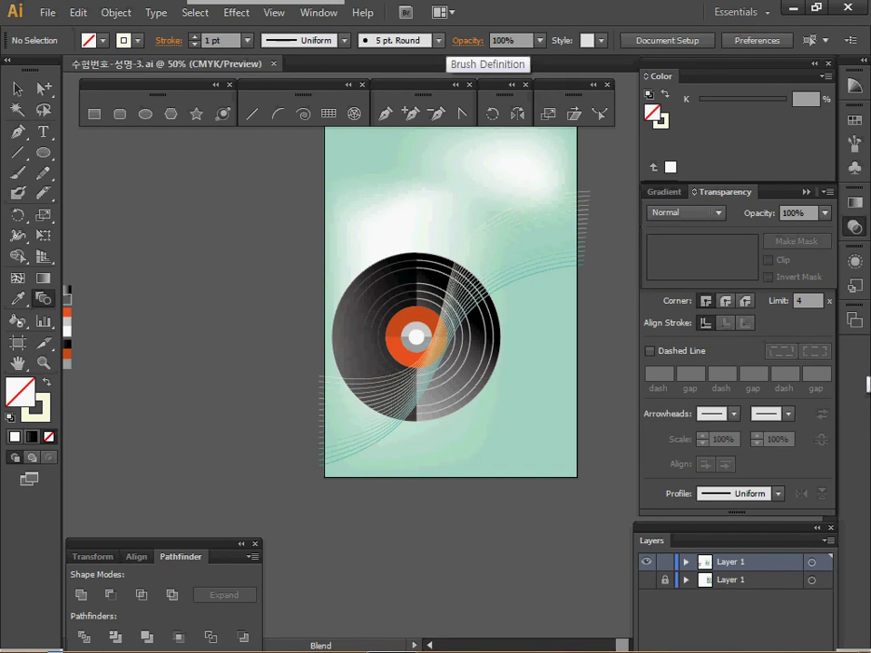
left_click(438, 41)
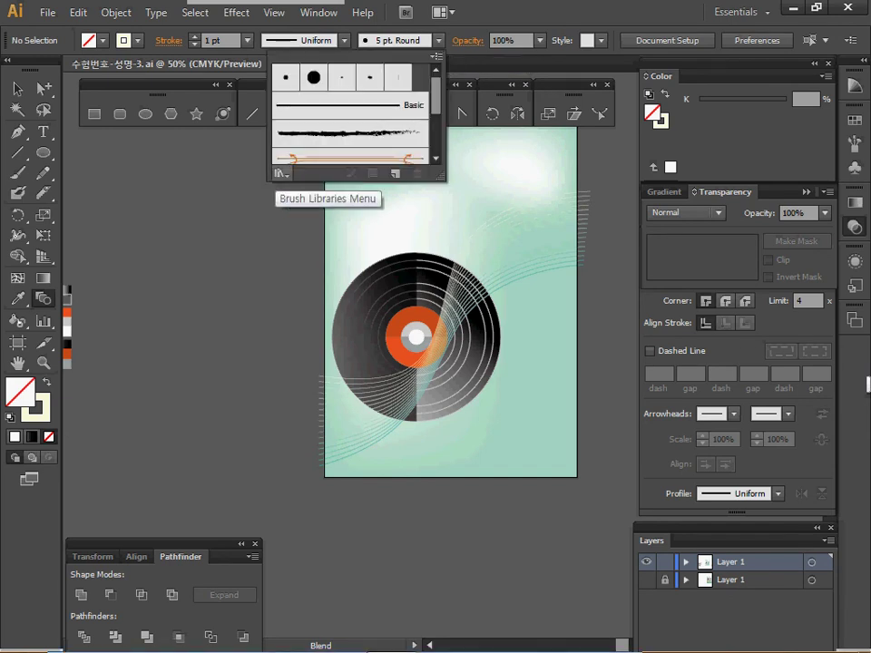
left_click(281, 173)
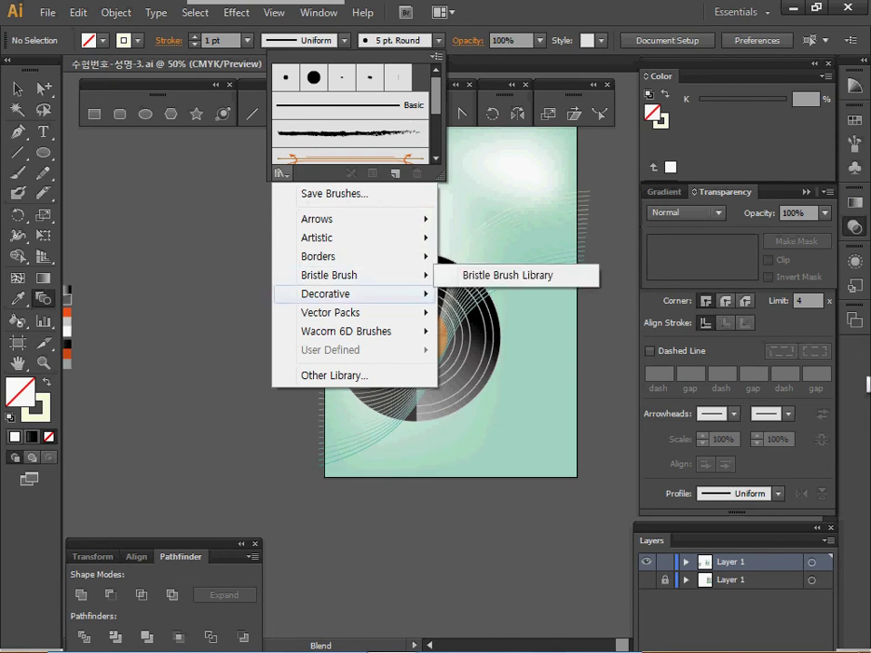
mouse_move(327, 294)
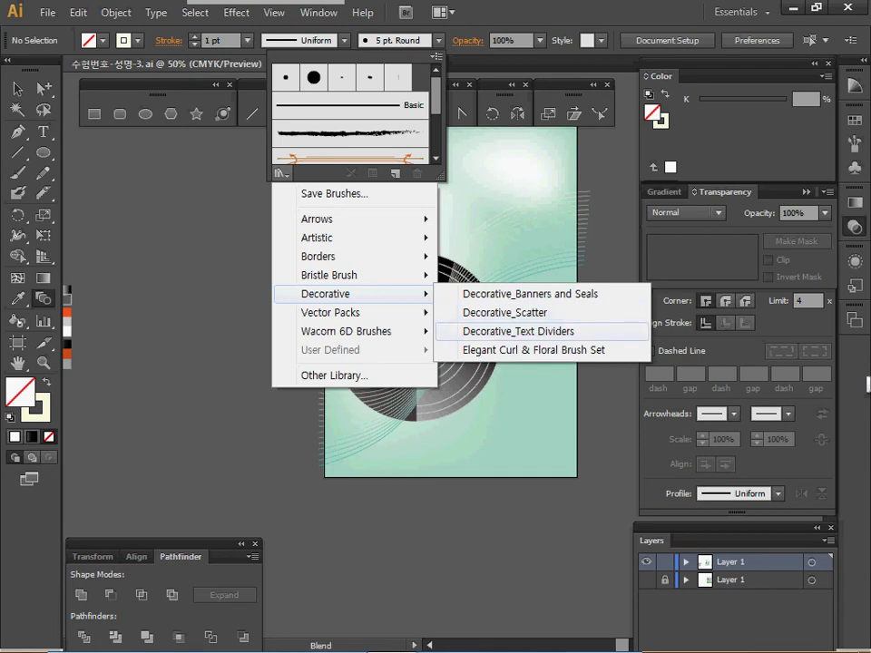
left_click(518, 331)
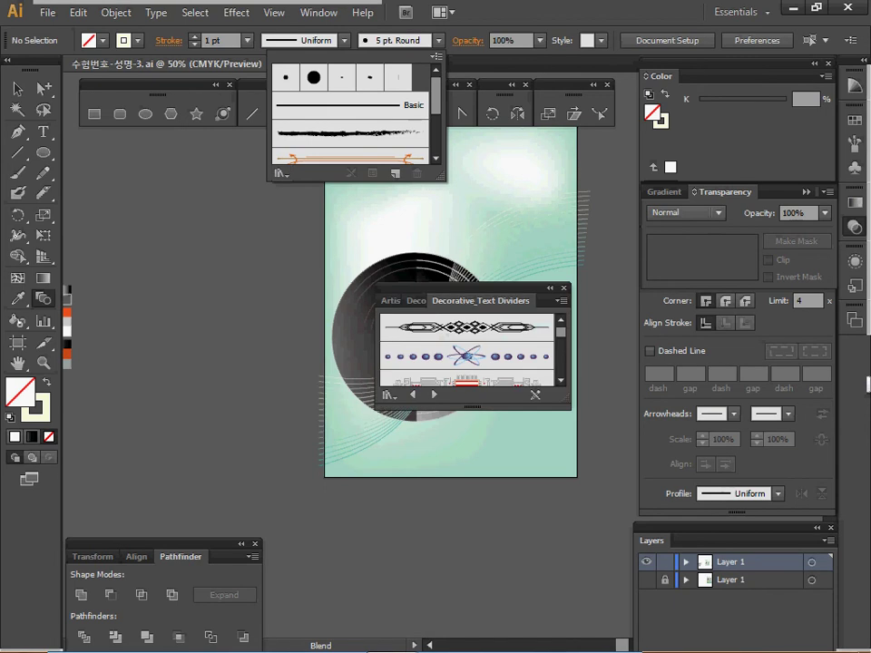
- Choose the green leaf-and-scroll brush Text Divider 13 from the library and close the library
left_click_drag(473, 408, 472, 540)
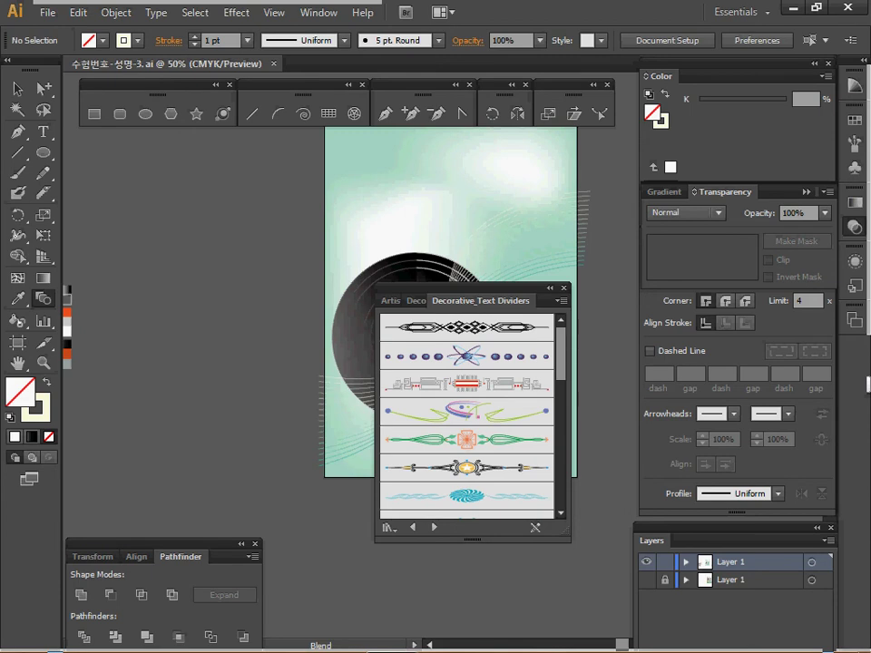
scroll(467, 413, "down", 3)
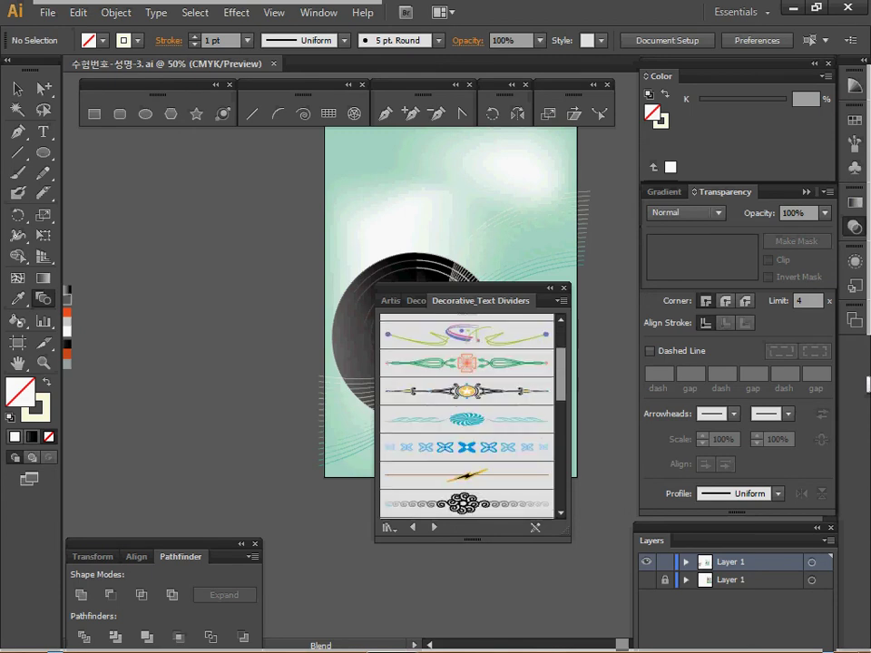
scroll(467, 413, "down", 5)
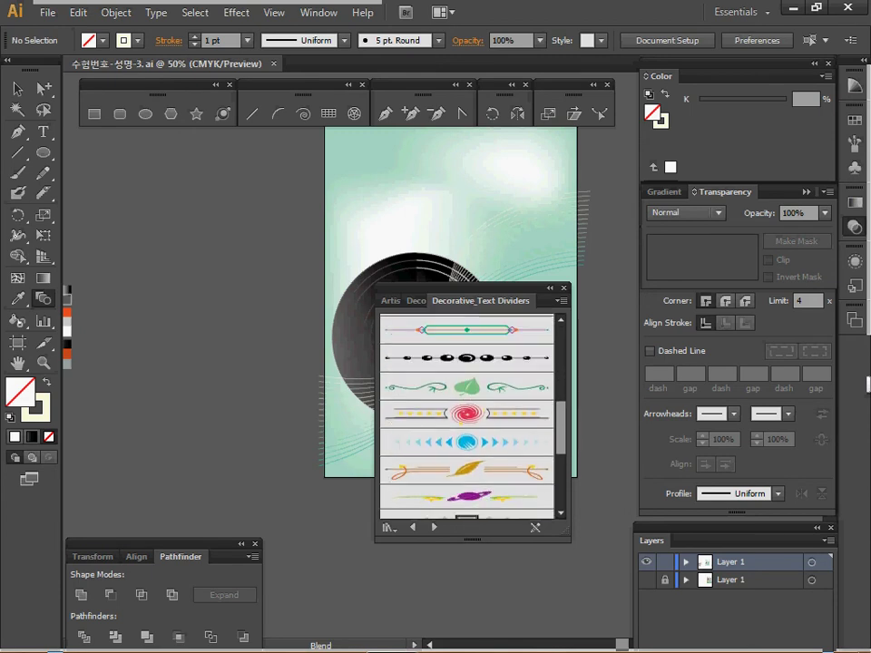
scroll(467, 413, "up", 1)
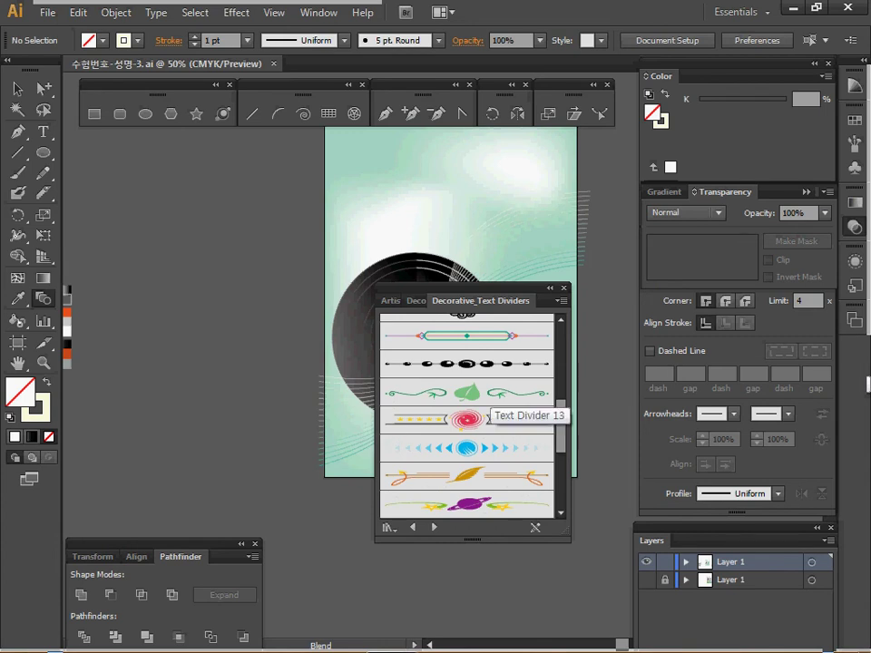
left_click(483, 393)
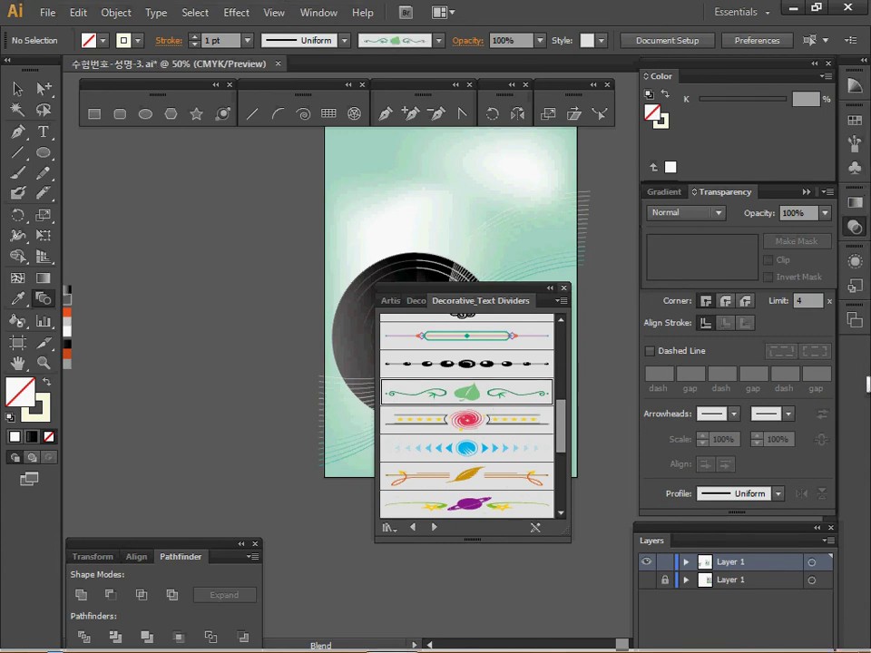
left_click(564, 287)
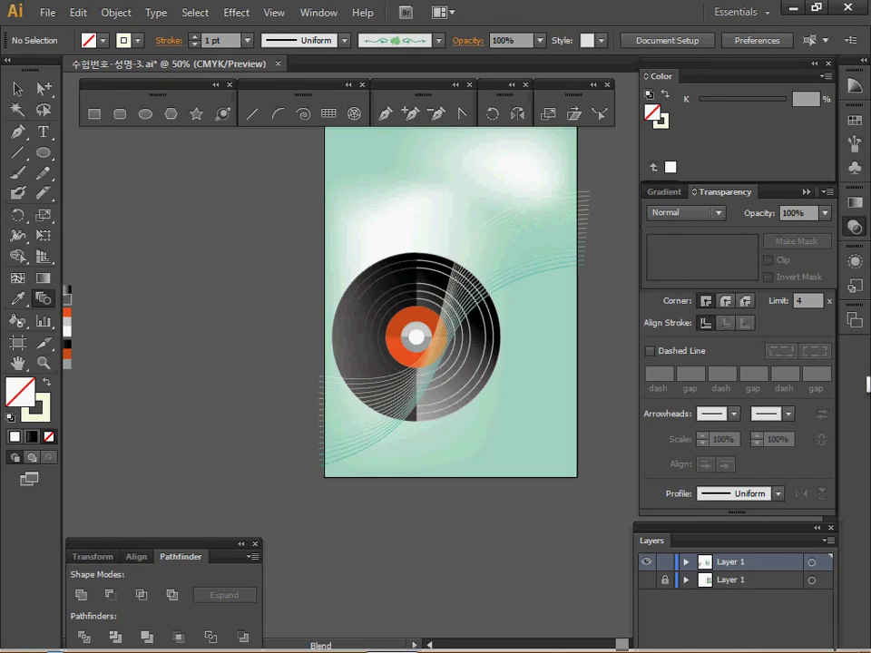
- Draw a shallow arched open path with the Pen tool across the page's full width, just below the record
key("p")
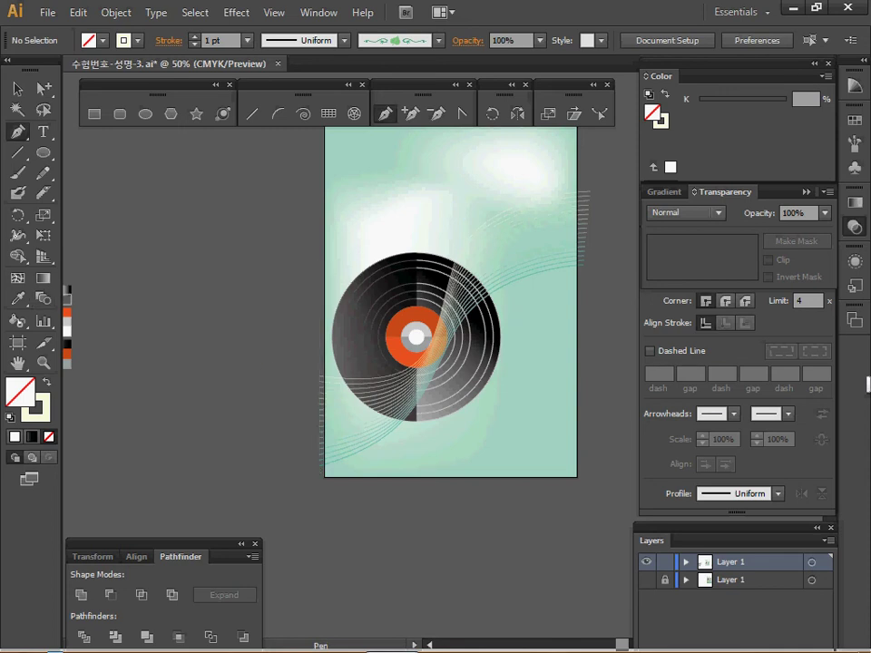
left_click(325, 464)
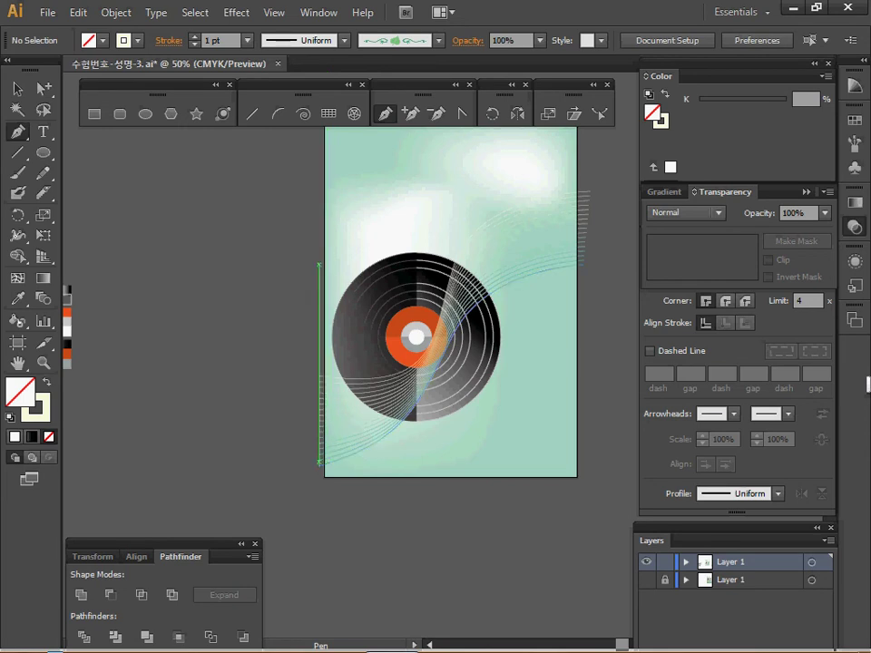
left_click(325, 460)
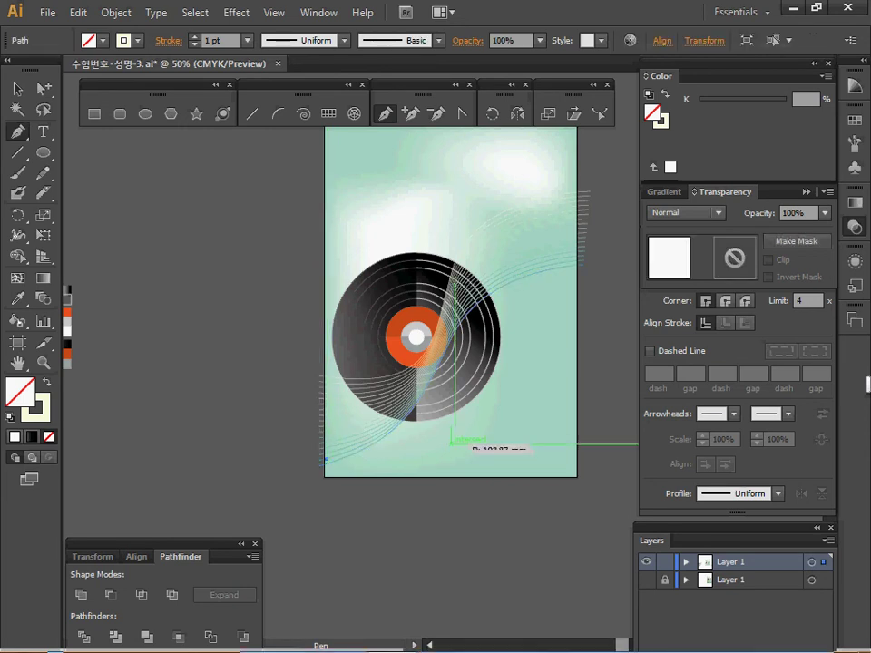
left_click_drag(447, 443, 509, 443)
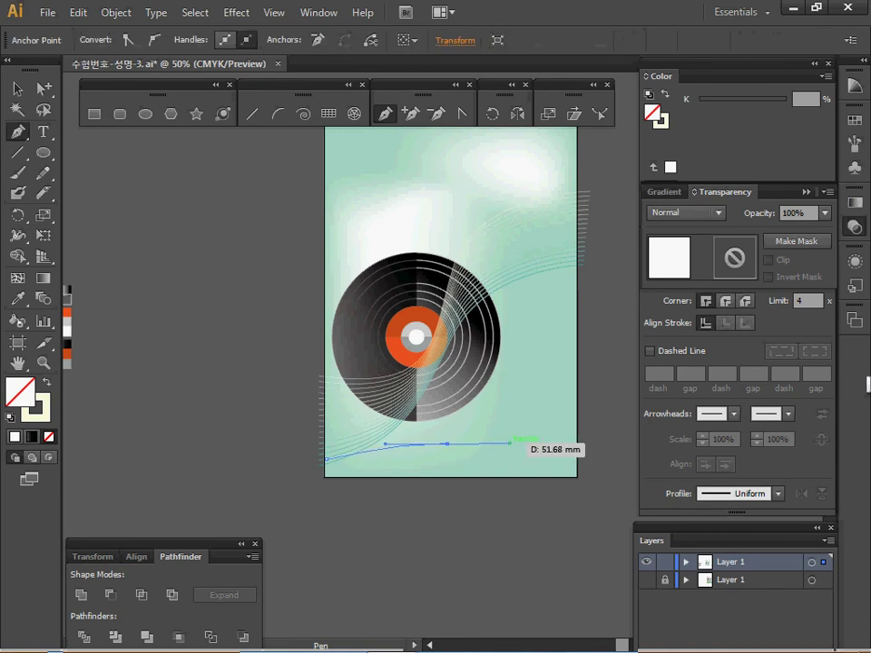
left_click(577, 465)
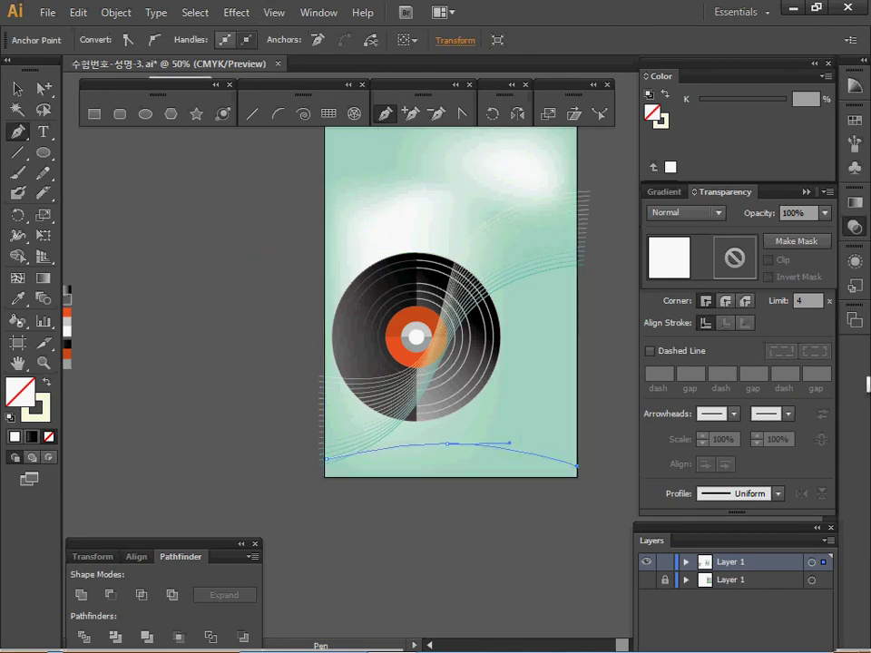
- Apply the Text Divider 13 leaf brush to the arched path below the record
left_click(855, 144)
left_click(729, 154)
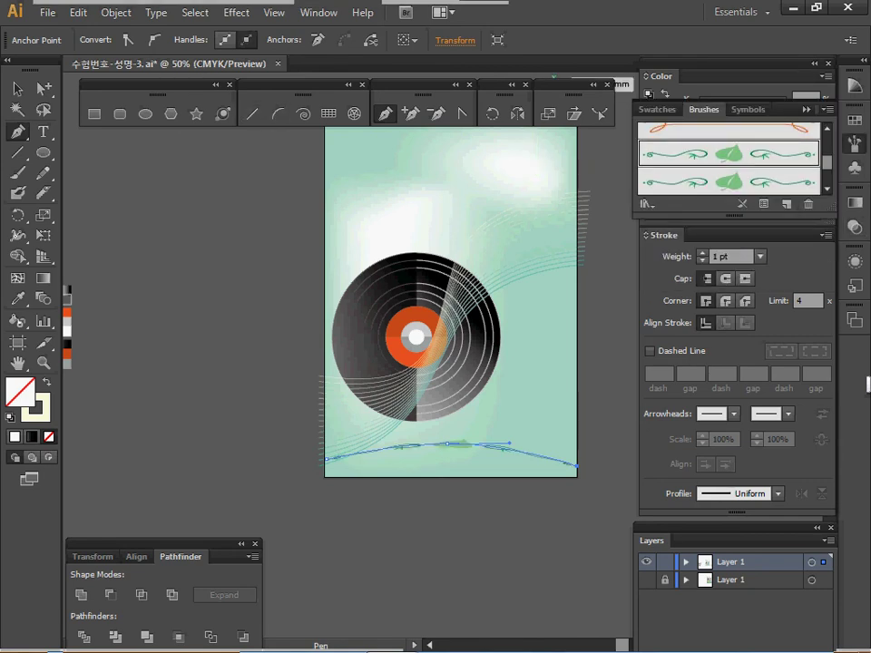
key("F5")
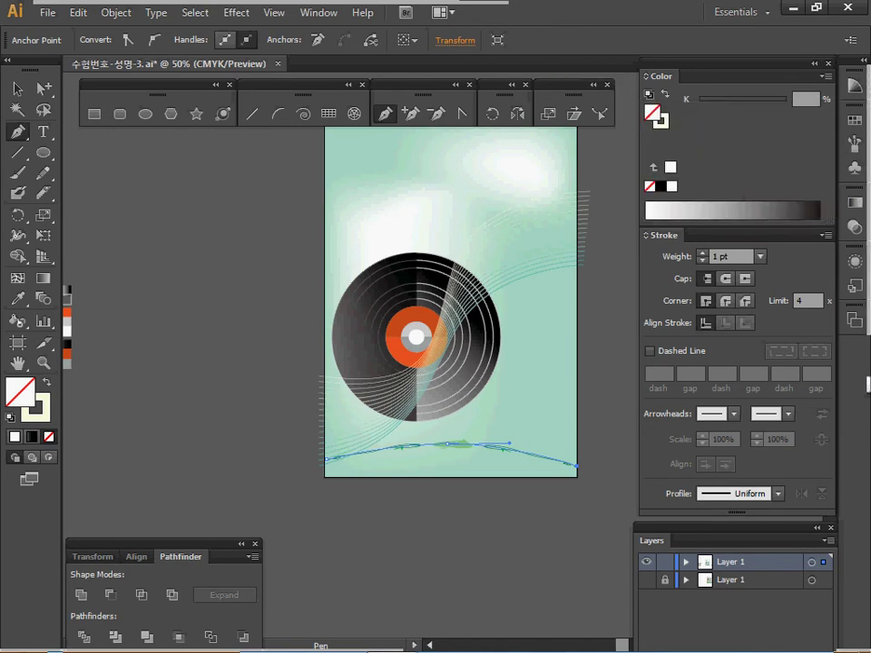
- Set the stroke weight of the leaf-brushed arched path below the record to 5 pt
key("ctrl+F9")
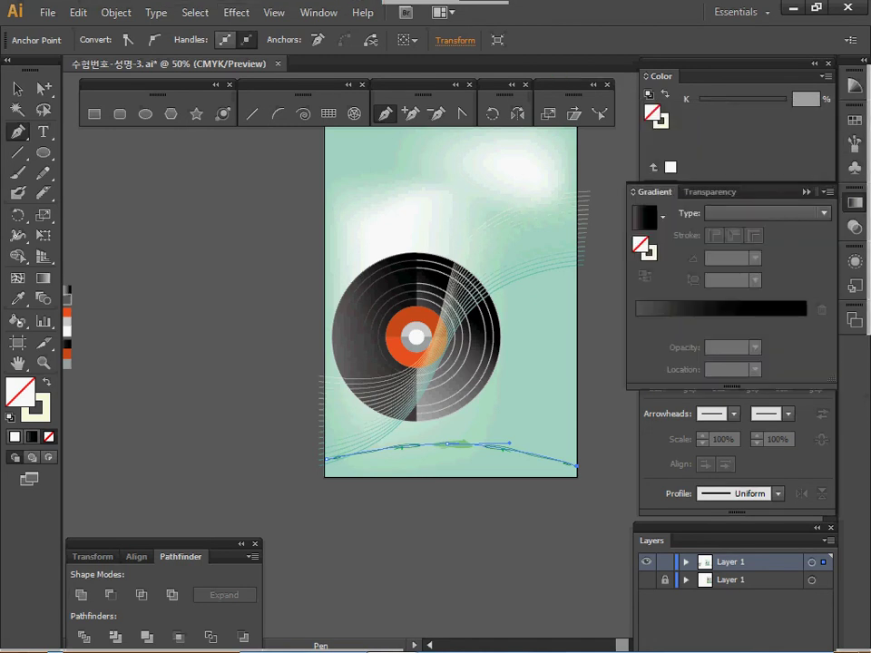
key("ctrl+F9")
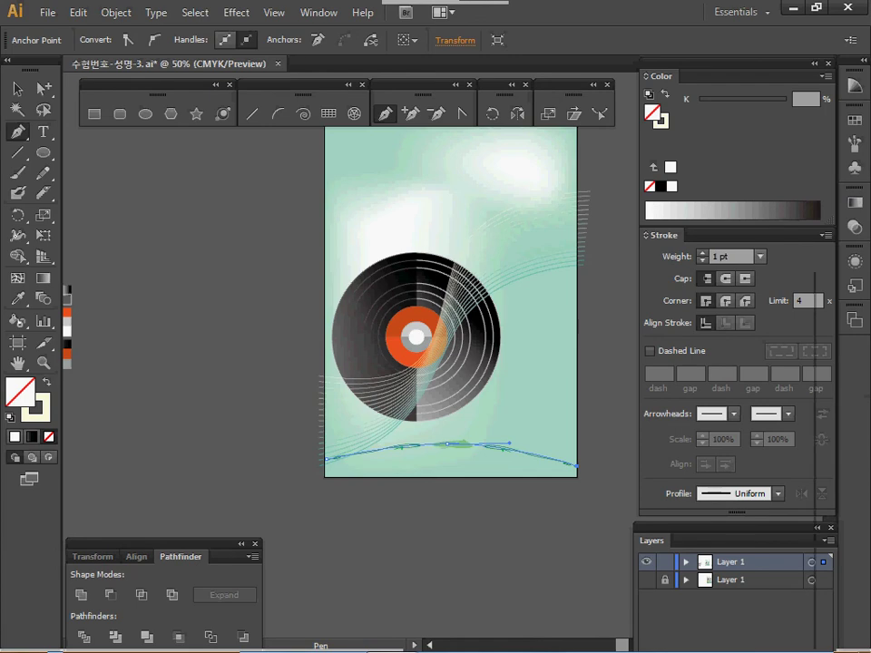
left_click(760, 256)
left_click(779, 381)
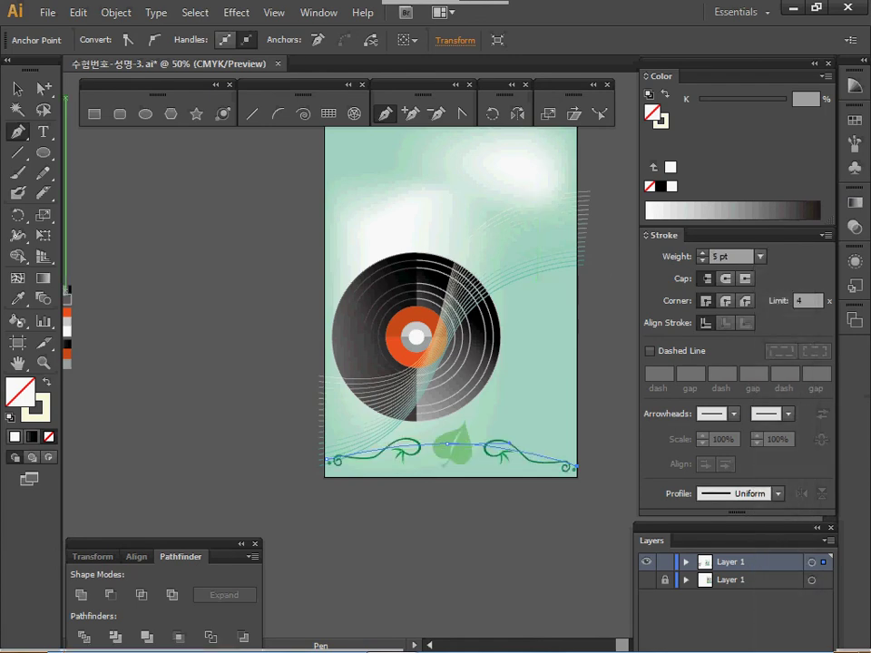
- Reduce the leaf divider path's opacity to 70% and deselect it
left_click(855, 227)
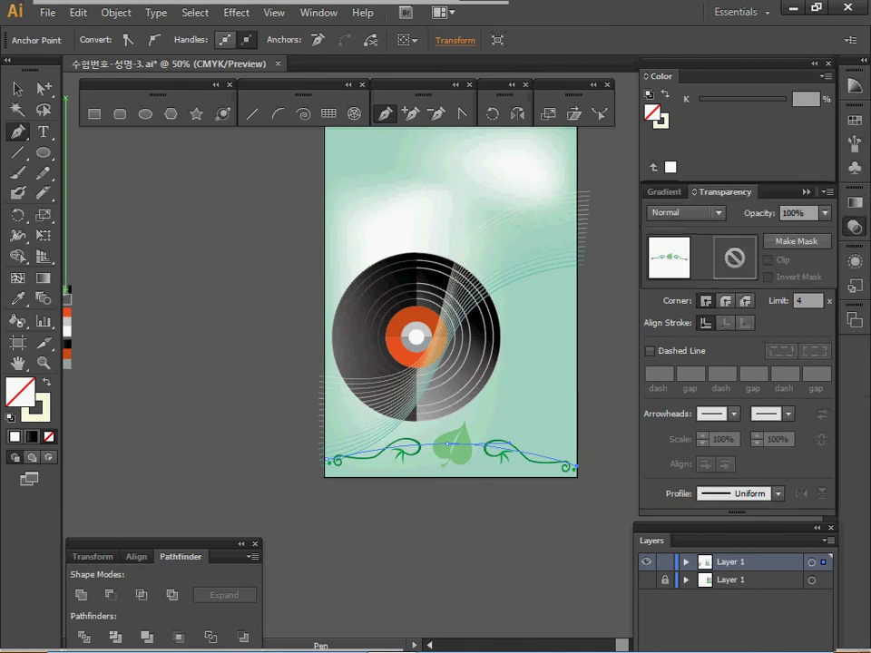
left_click(824, 212)
left_click(753, 360)
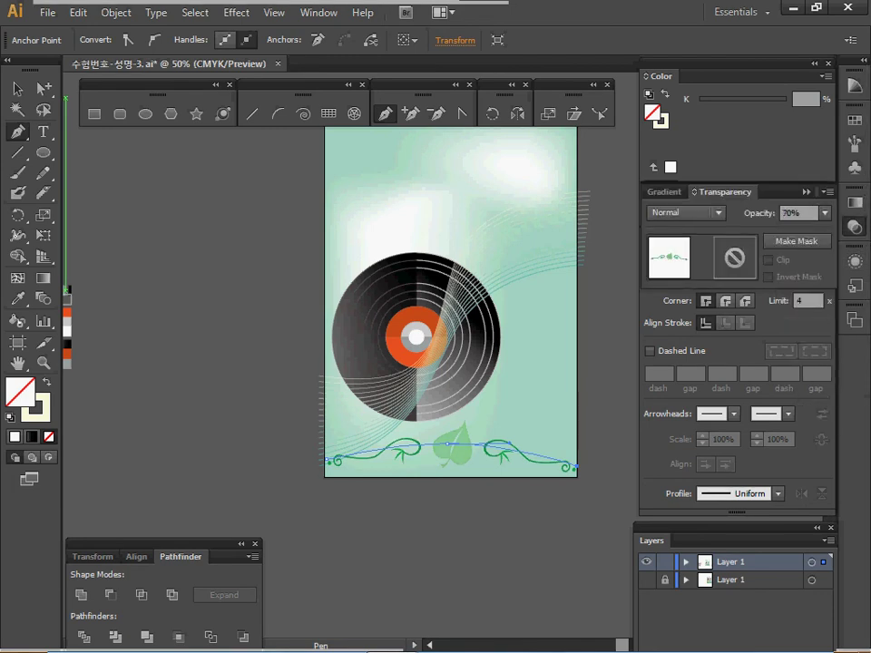
left_click(854, 227)
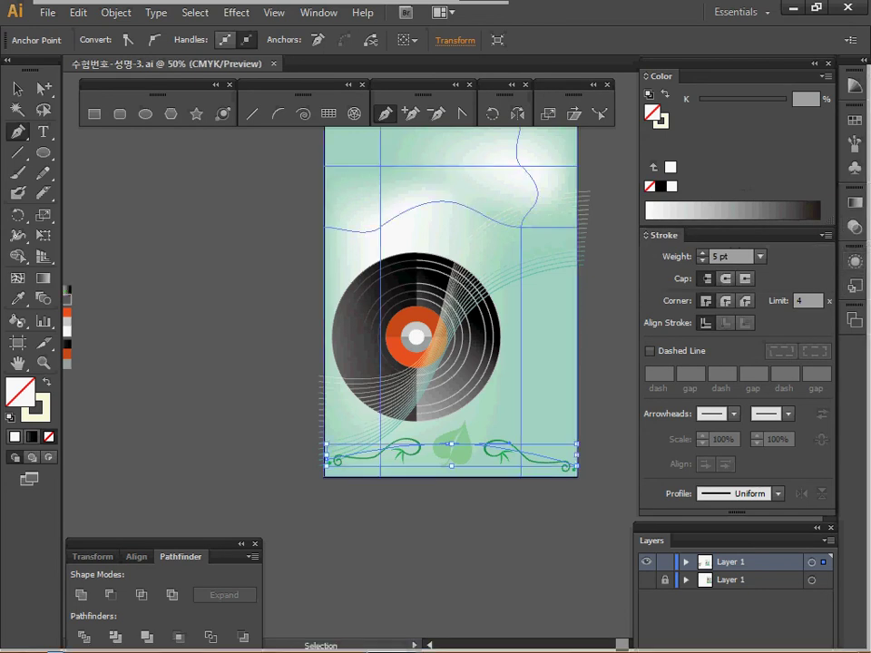
key("ctrl+shift+a")
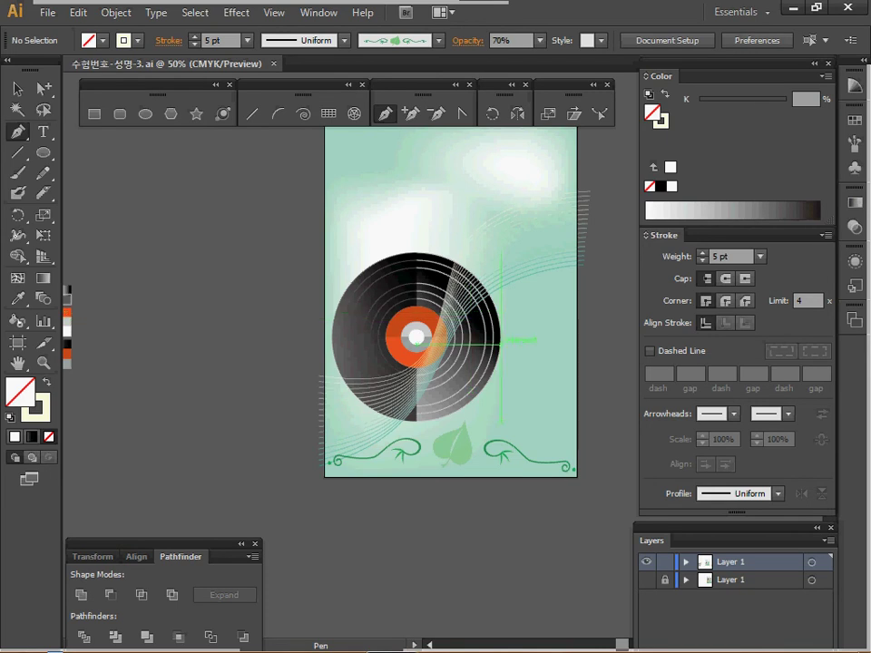
- Create a 7-point star with Radius 1 of 30 mm and Radius 2 of 25 mm beside the reference badge
left_click(578, 270, "ctrl")
left_click_drag(612, 573, 408, 287)
left_click(458, 319, "ctrl")
left_click(418, 354, "ctrl")
left_click_drag(418, 354, 292, 310)
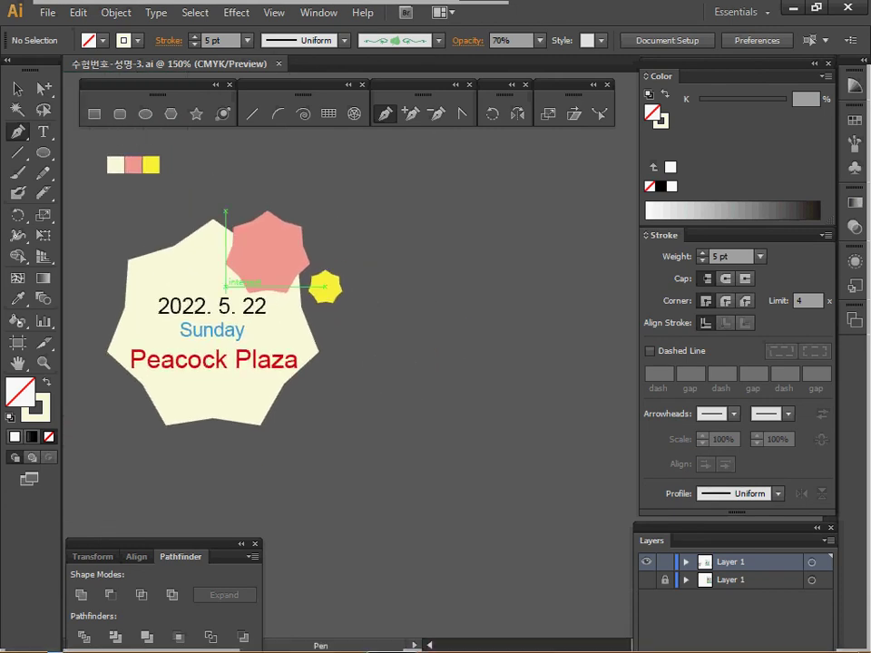
left_click(196, 114)
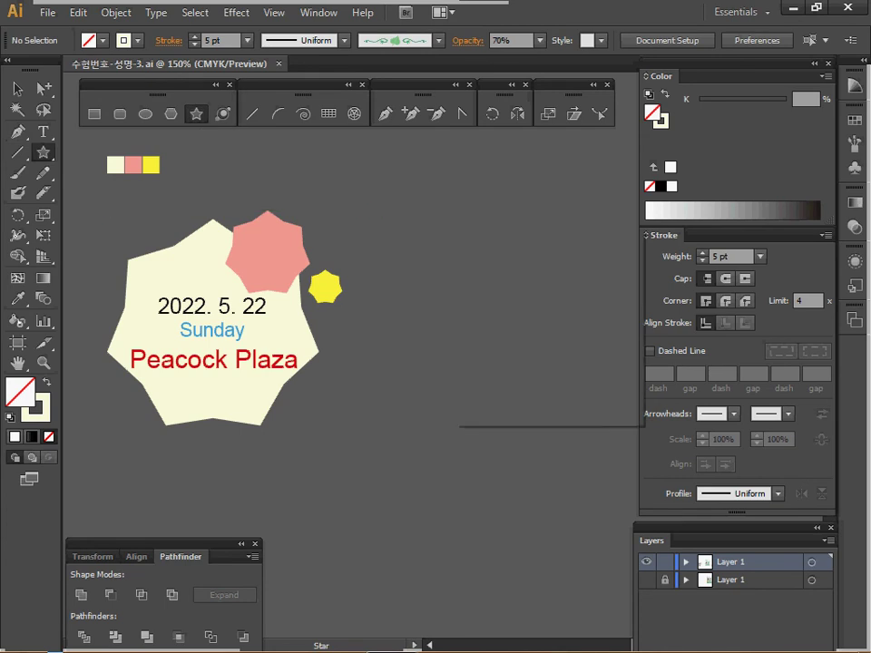
left_click(425, 254)
key("shift+Tab")
key("shift+Tab")
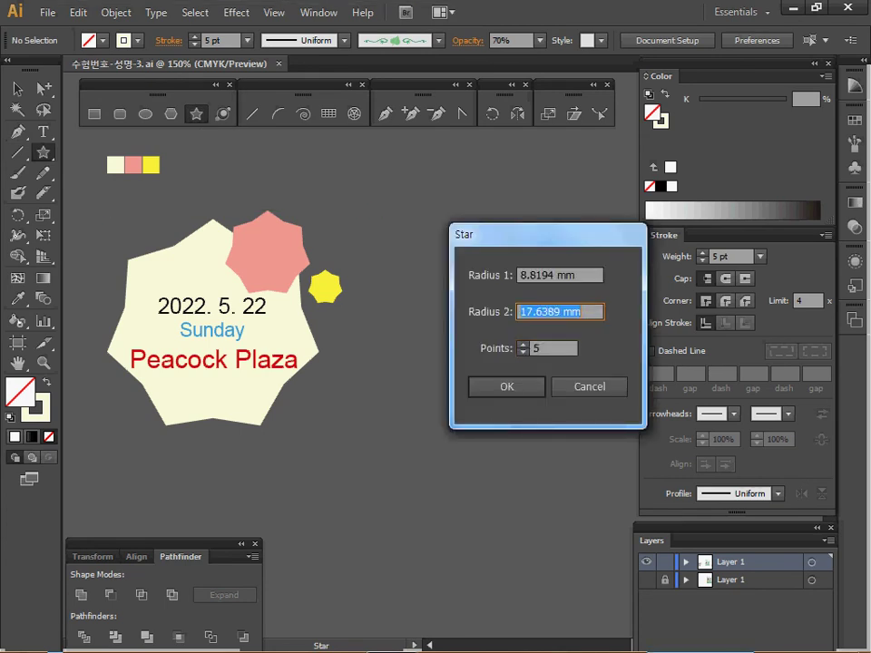
type("30")
key("Tab")
type("25")
key("Tab")
type("7")
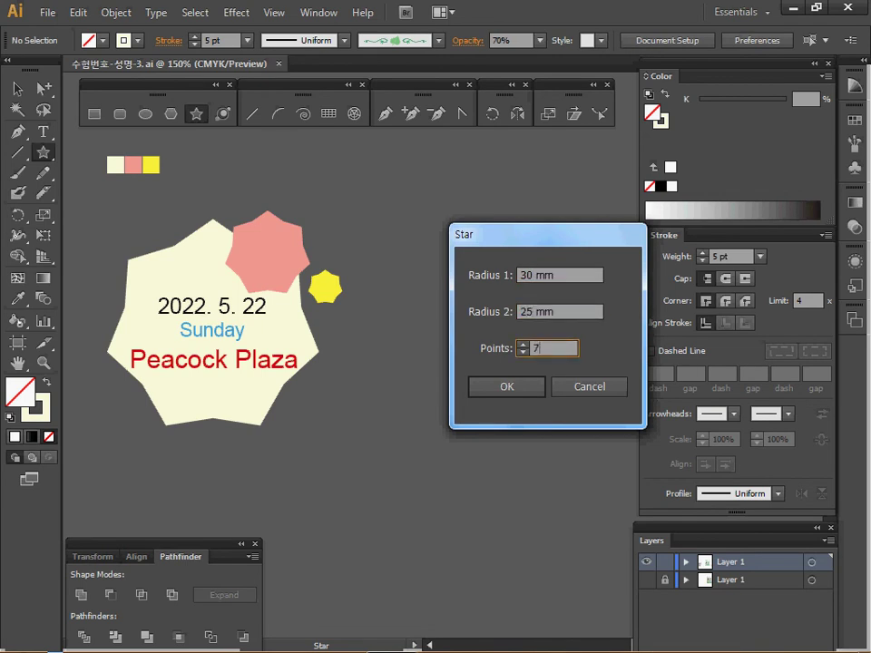
key("Return")
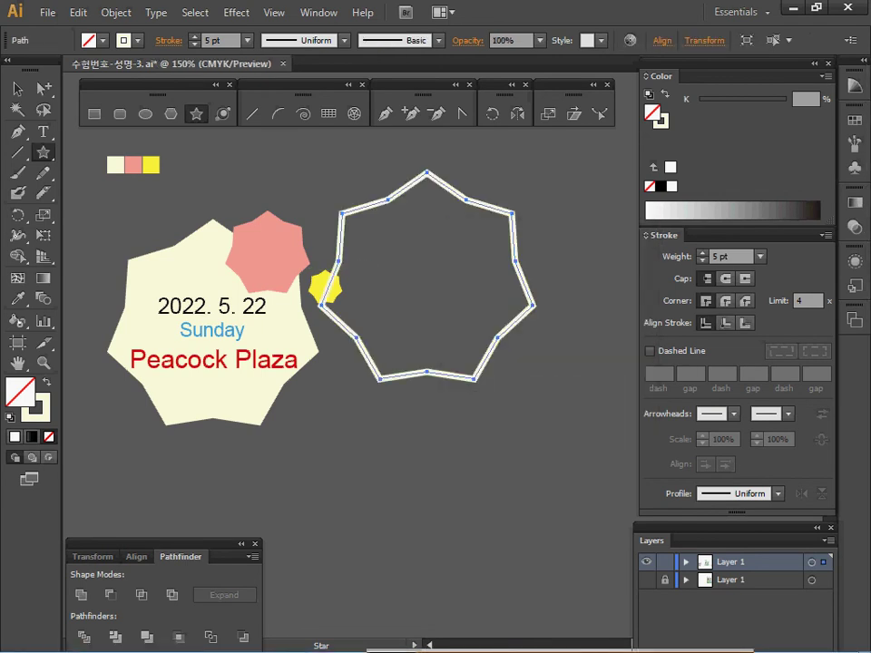
- Fill the new star with the cream swatch colour and move it clear of the reference badge
key("i")
left_click(110, 171)
key("v")
mouse_move(468, 293)
left_mouse_down()
mouse_move(487, 328)
mouse_move(535, 336)
left_mouse_up()
key("i")
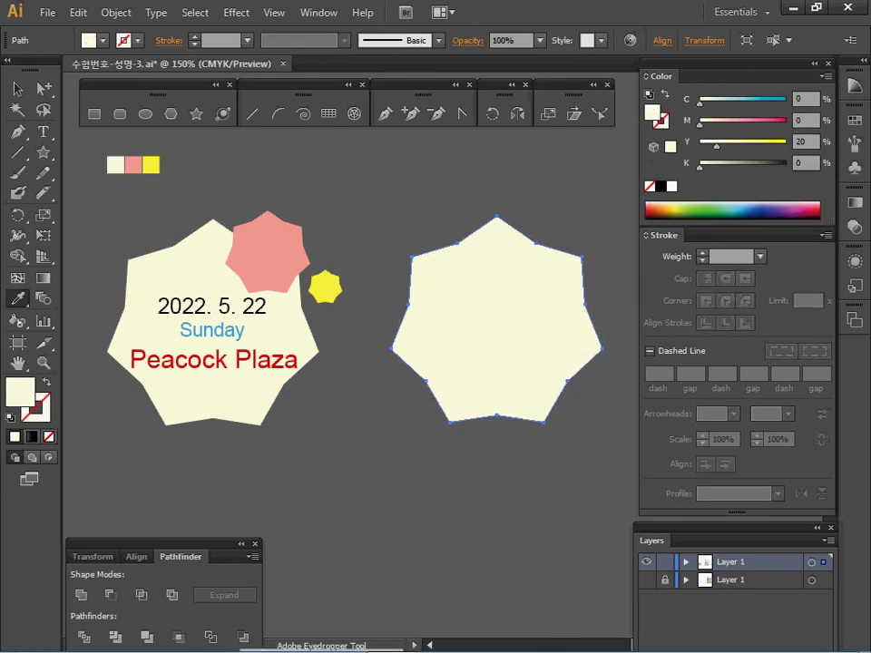
- Make a uniform 40% scaled copy of the cream star and repeat the transformation for a still smaller copy
left_click(548, 115)
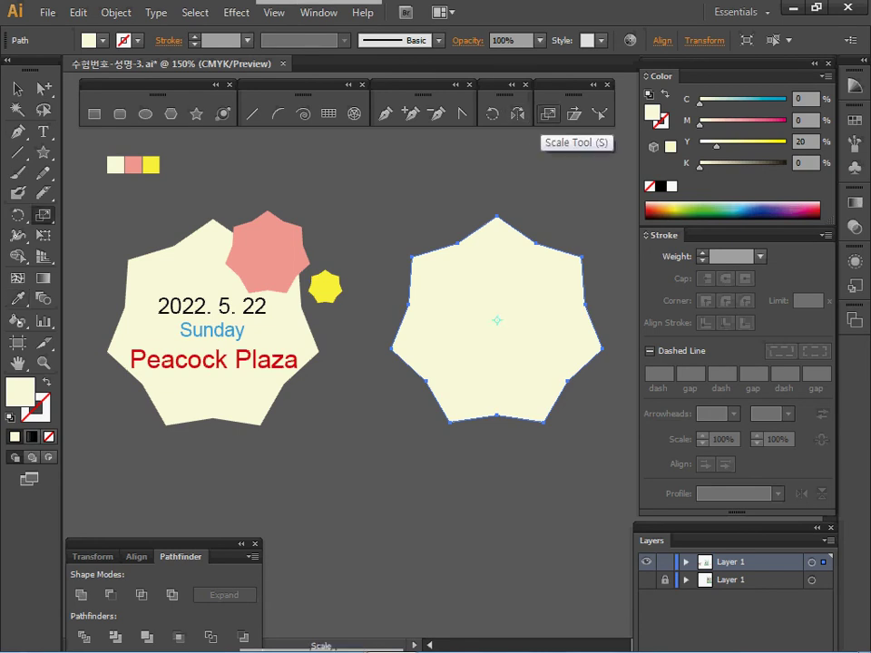
double_click(547, 114)
type("40")
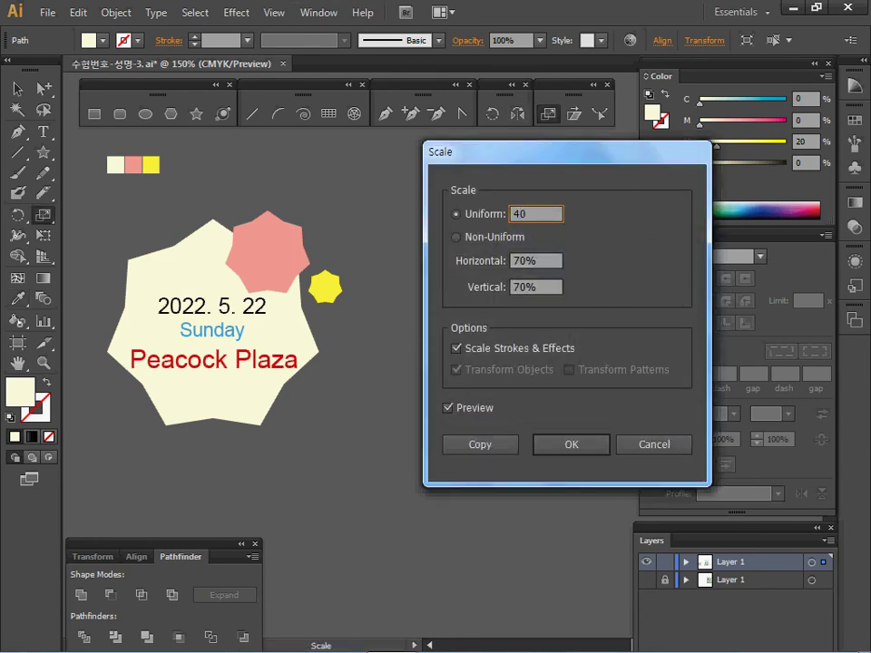
left_click(479, 445)
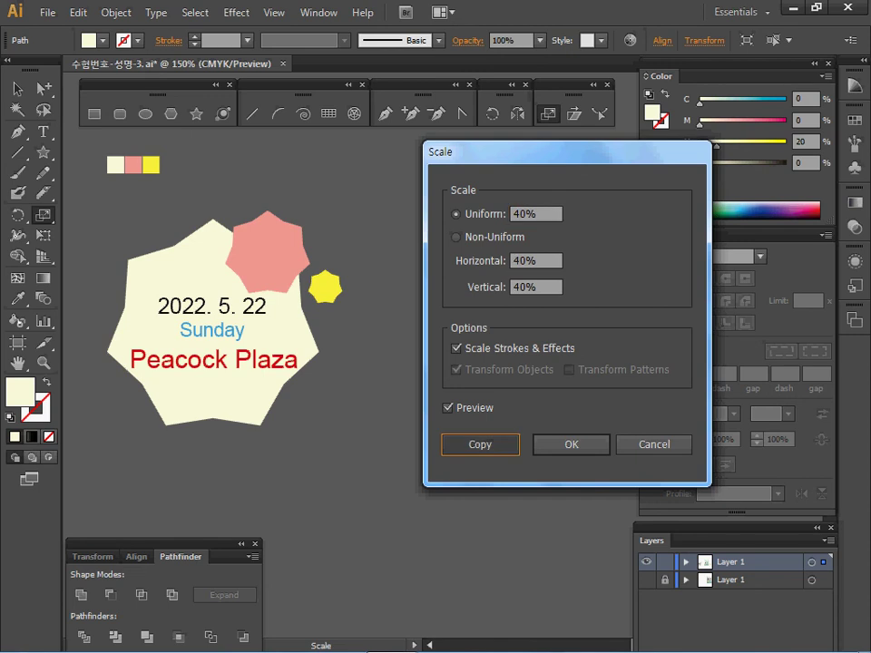
key("ctrl+d")
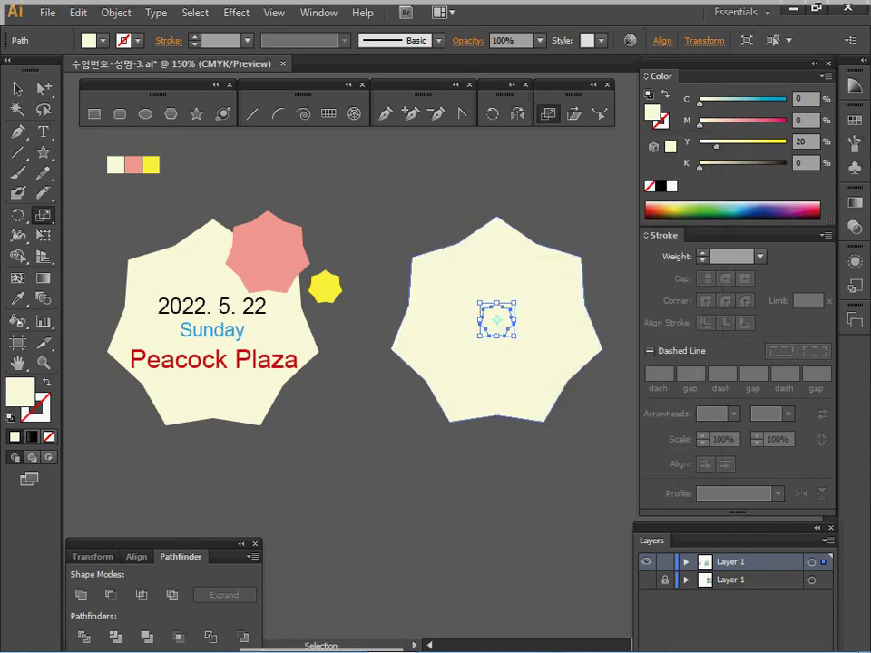
- Colour the smallest star yellow and the middle star pink by sampling the reference badge's stars
key("i")
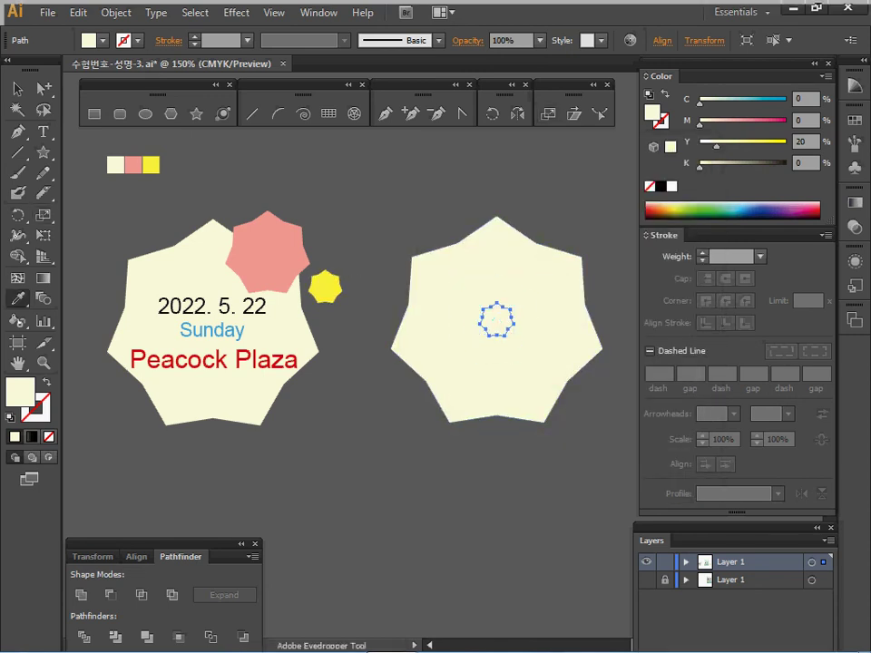
left_click(325, 286)
left_click(471, 320, "ctrl")
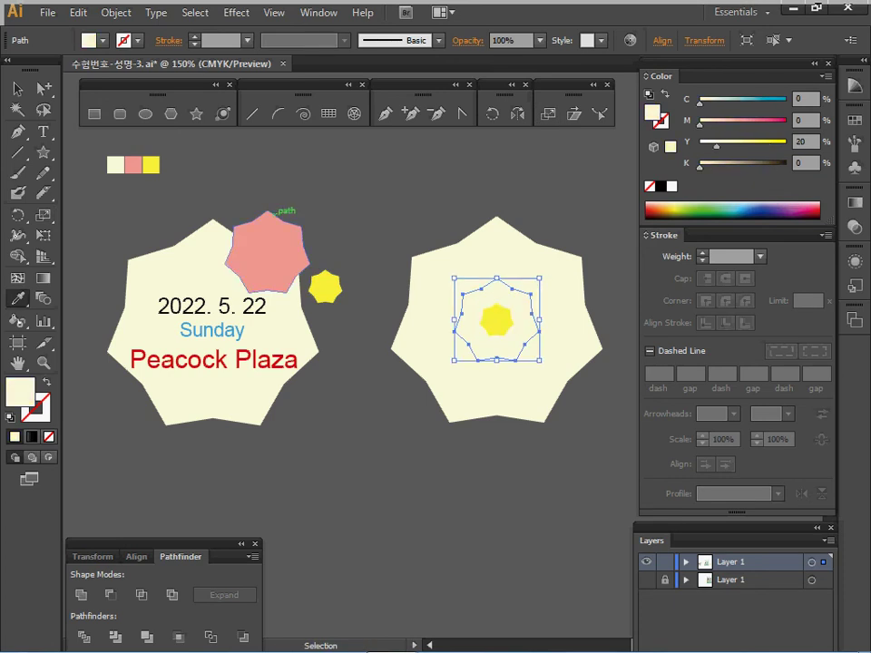
left_click(275, 238)
- Move the pink star over the cream star's upper-right edge and the yellow star just outside it, matching the reference badge
left_click(596, 233, "ctrl")
left_click(521, 325, "ctrl")
left_click(498, 321, "ctrl+shift")
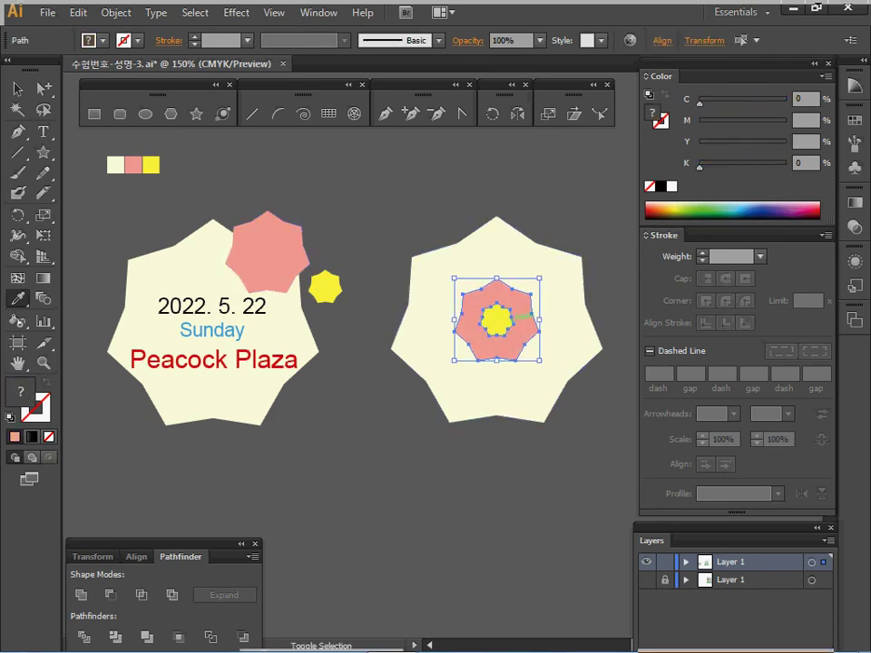
left_click_drag(519, 328, 616, 292)
left_click(612, 238, "ctrl")
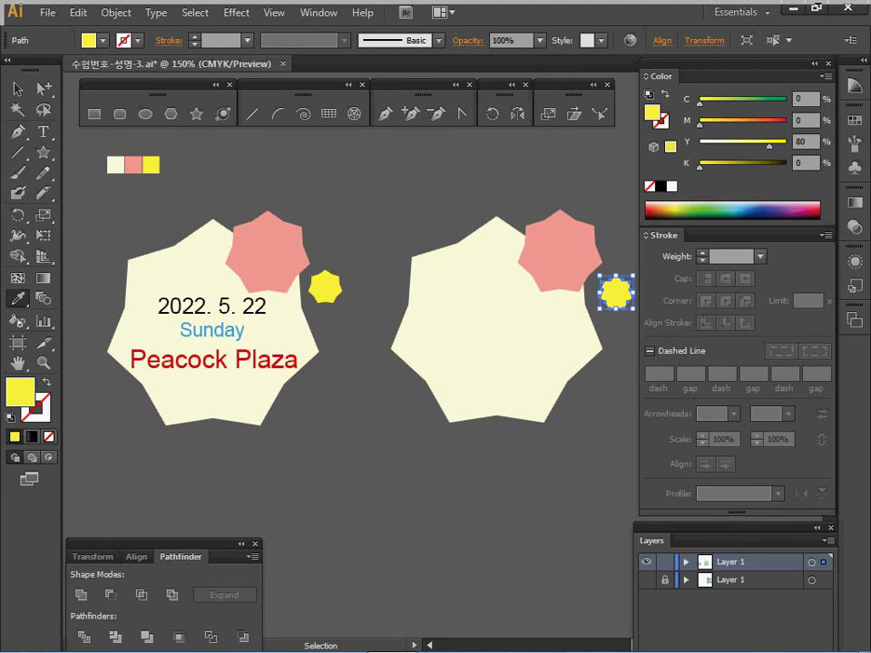
key("ctrl+shift+a")
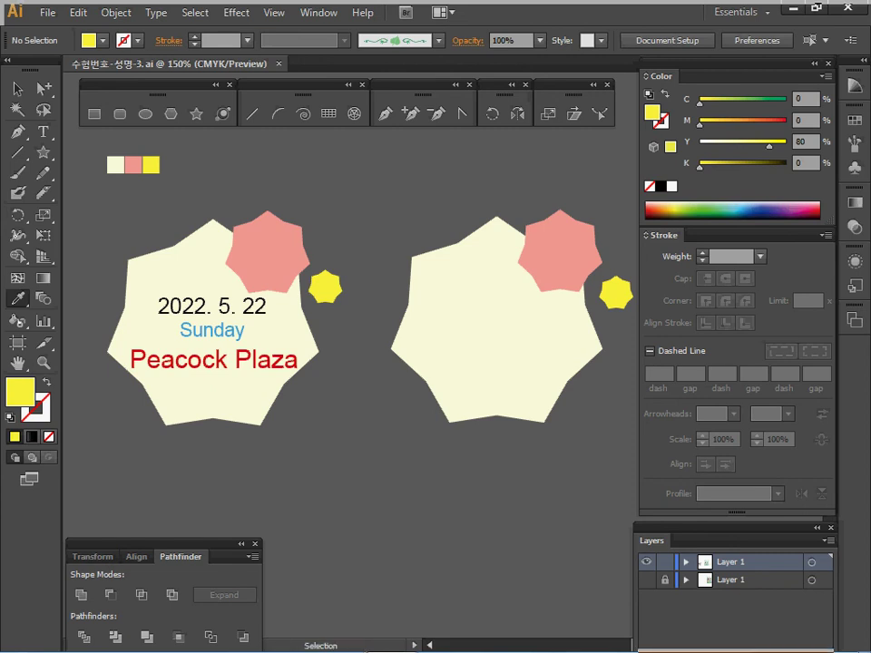
- Examine the fill colours of the date, Sunday and Peacock Plaza texts on the reference badge
left_click_drag(354, 326, 366, 319)
left_click(224, 305, "ctrl")
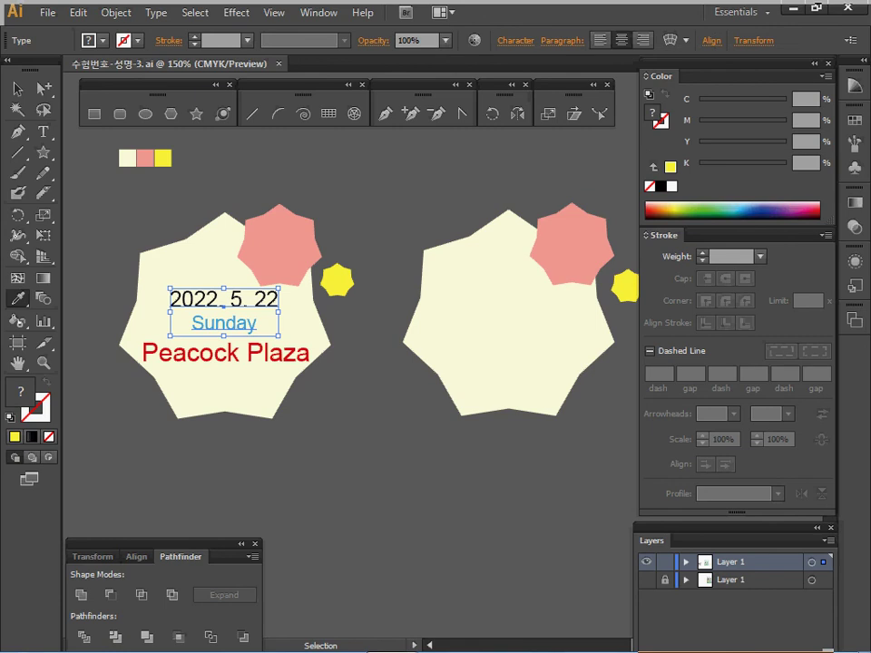
left_click(18, 298)
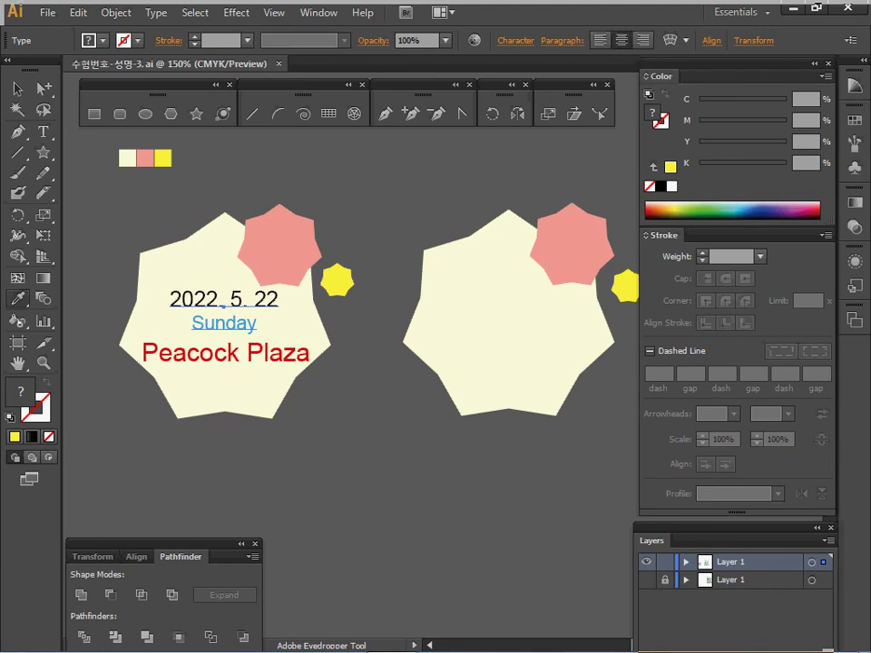
key("t")
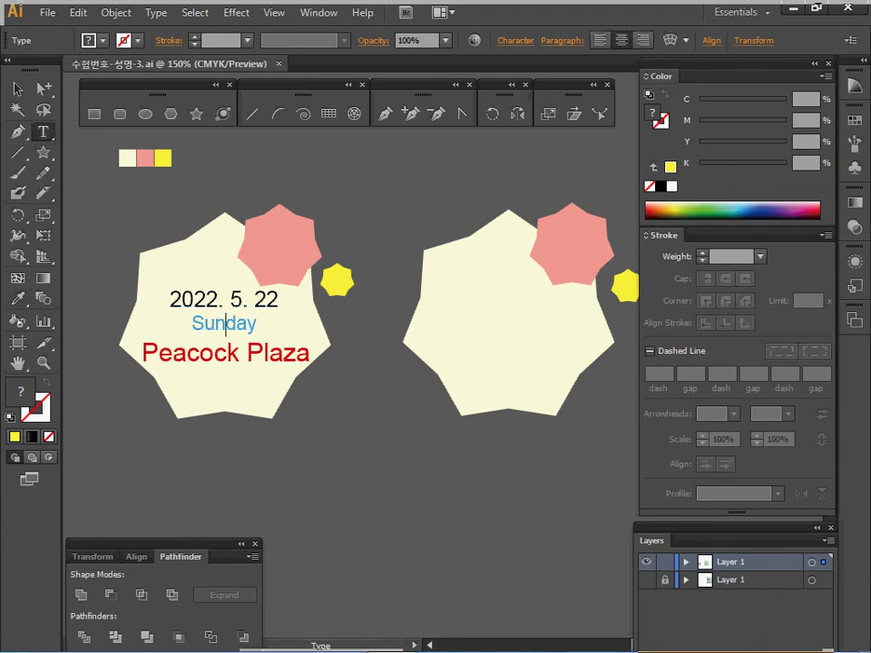
double_click(225, 324)
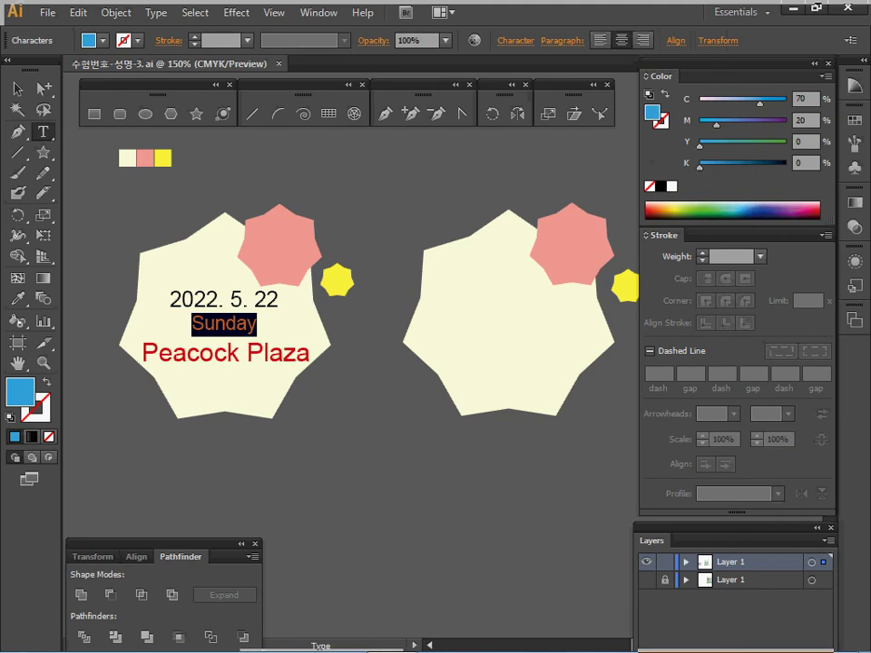
left_click(224, 324)
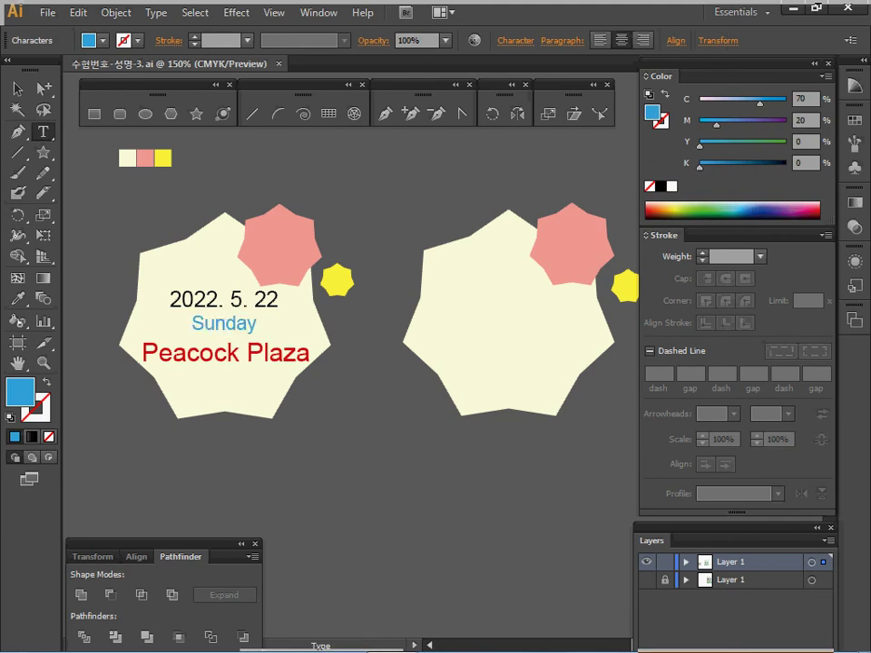
double_click(224, 324)
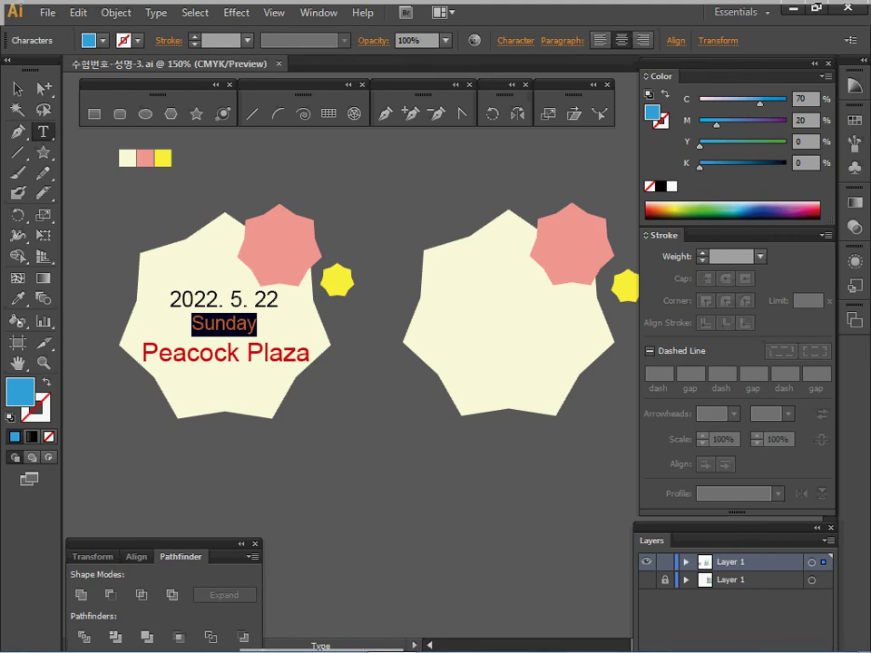
left_click(18, 88)
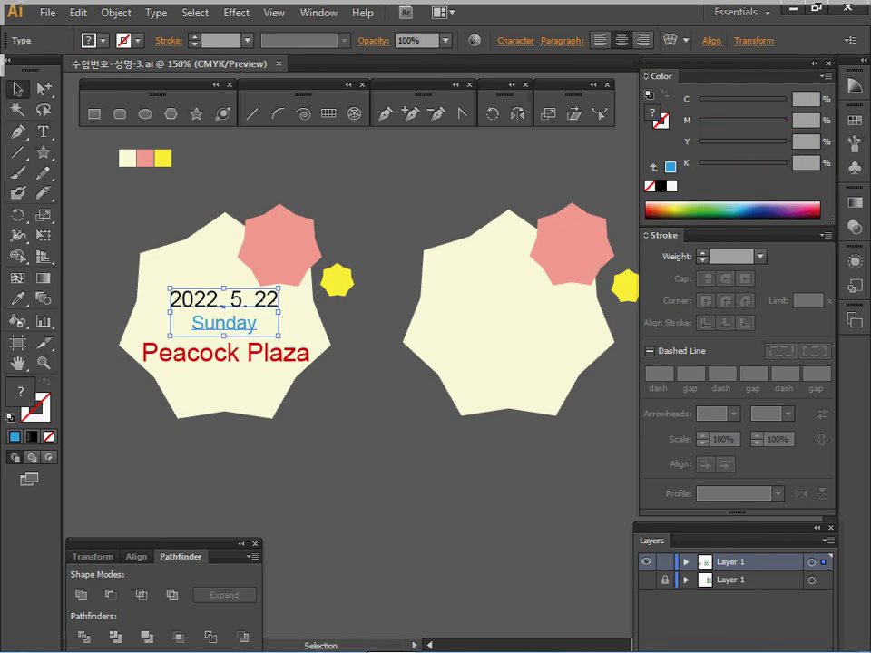
left_click(217, 180)
left_click(225, 354)
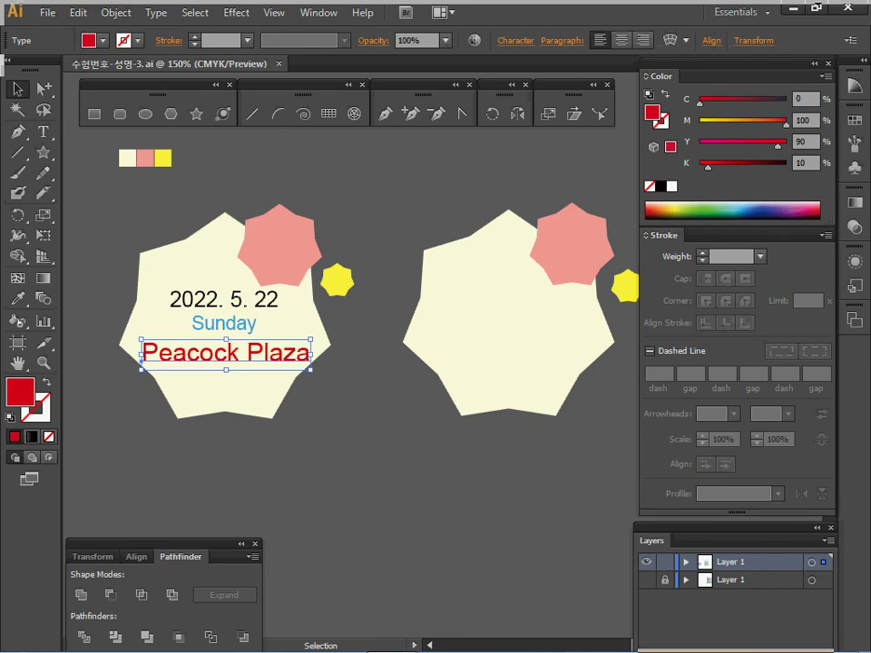
key("ctrl+shift+a")
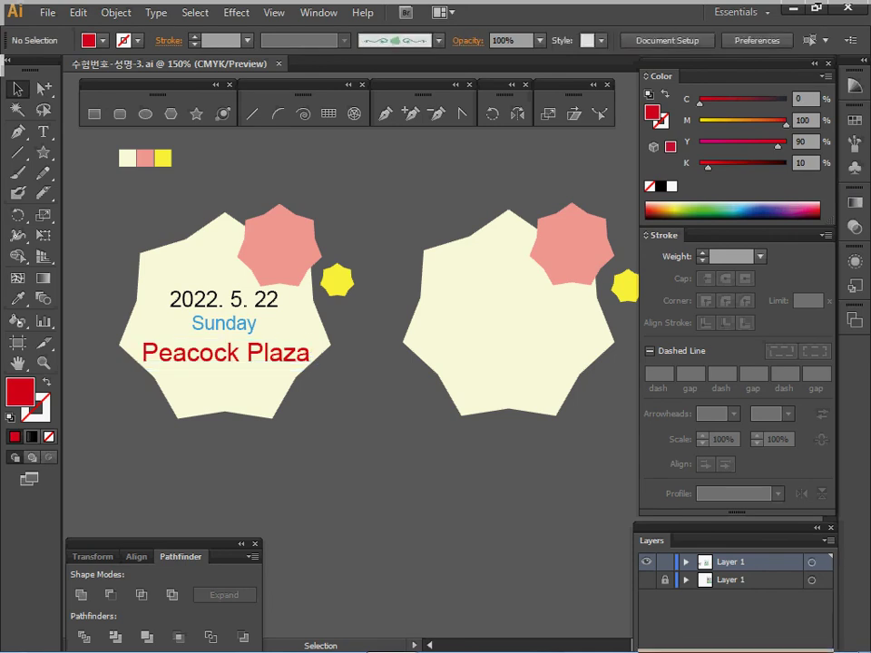
- Delete the colour swatches and both star badges beside the poster, and show the locked lower layer
key("ctrl+minus")
key("ctrl+minus")
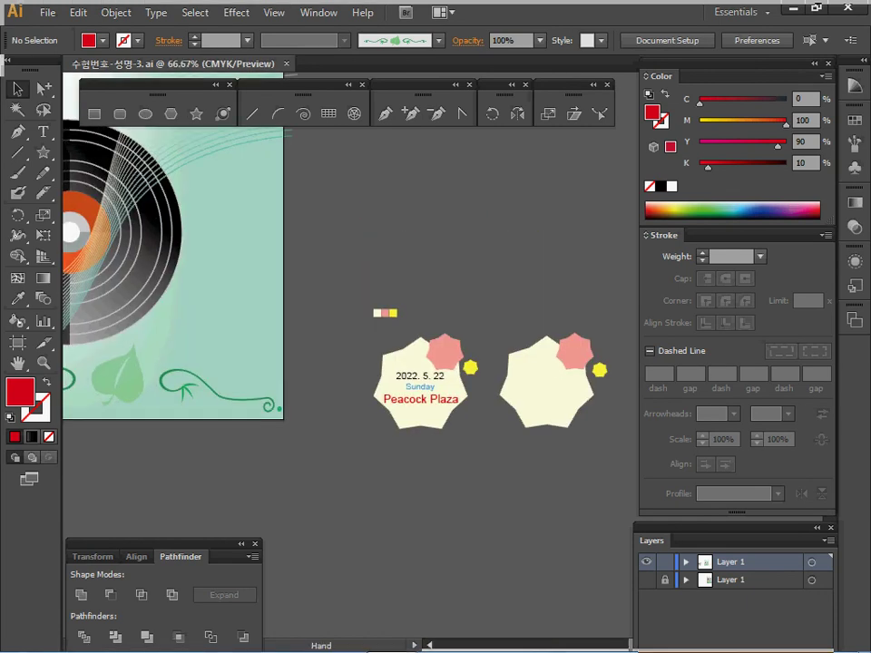
left_click(385, 313)
key("Delete")
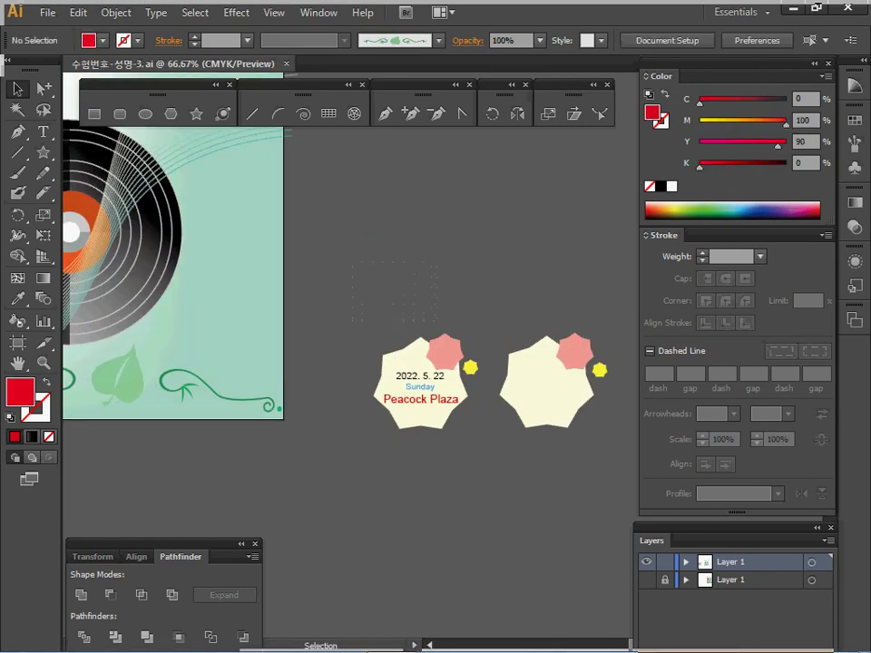
left_click(544, 381)
key("Delete")
left_click(420, 390)
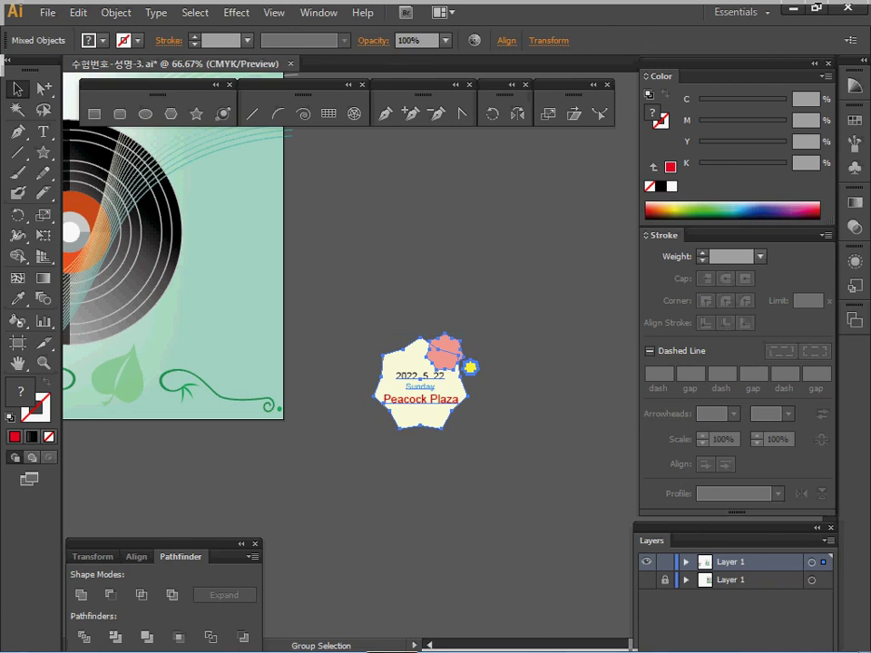
key("Delete")
left_click(645, 580)
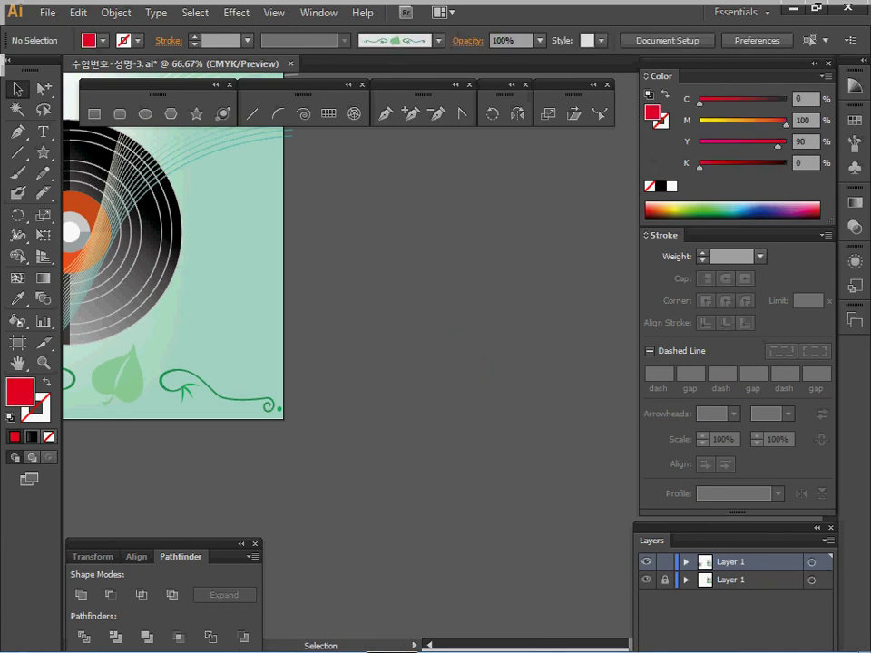
- Paste the star badge into the outlined top layer and align it over the reference badge on the poster, restoring the full-colour view
left_click(646, 561, "ctrl")
left_click_drag(317, 272, 457, 498)
key("ctrl+v")
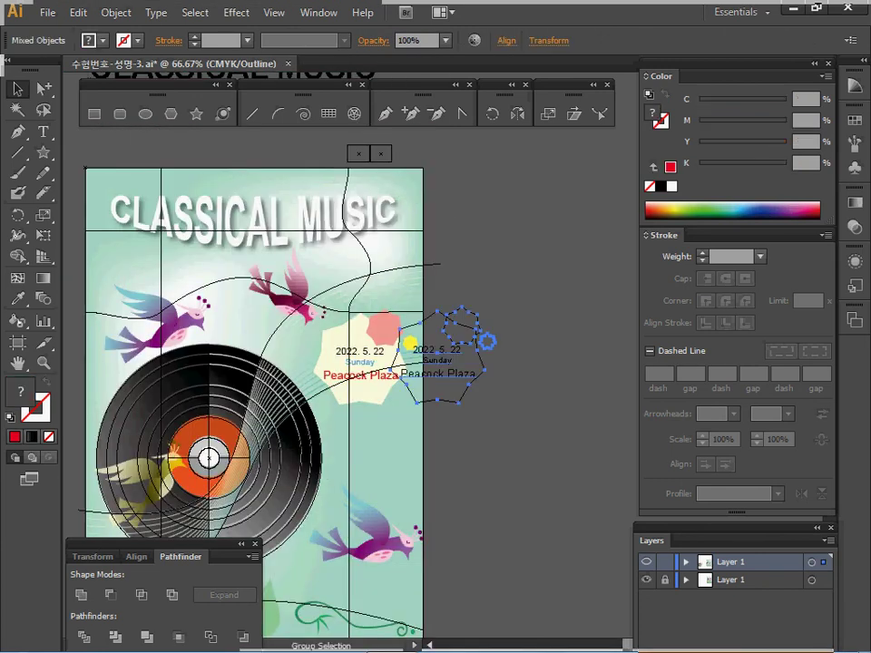
key("shift+Left")
key("shift+Left")
left_click_drag(425, 349, 358, 352)
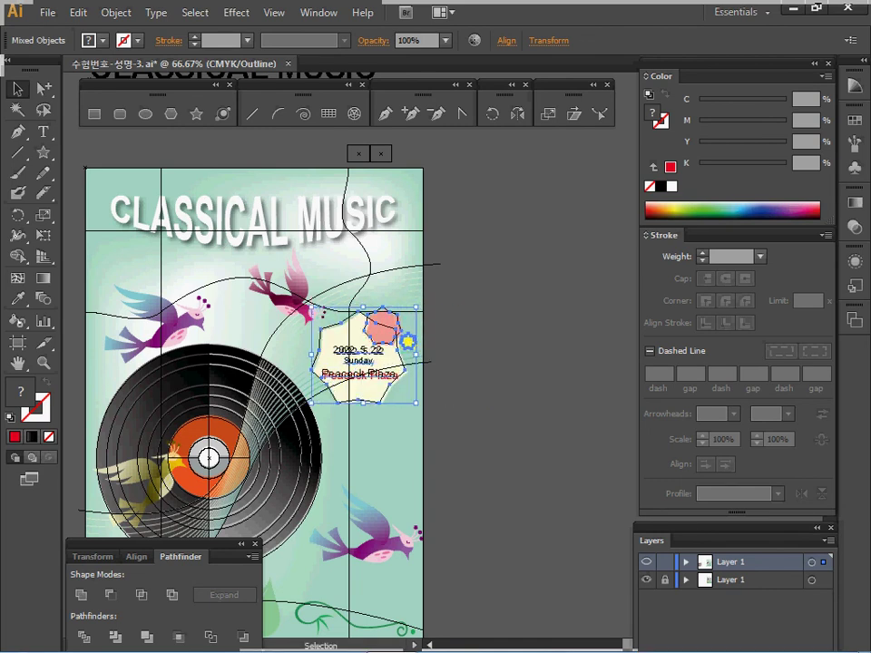
key("Right")
key("Right")
key("Right")
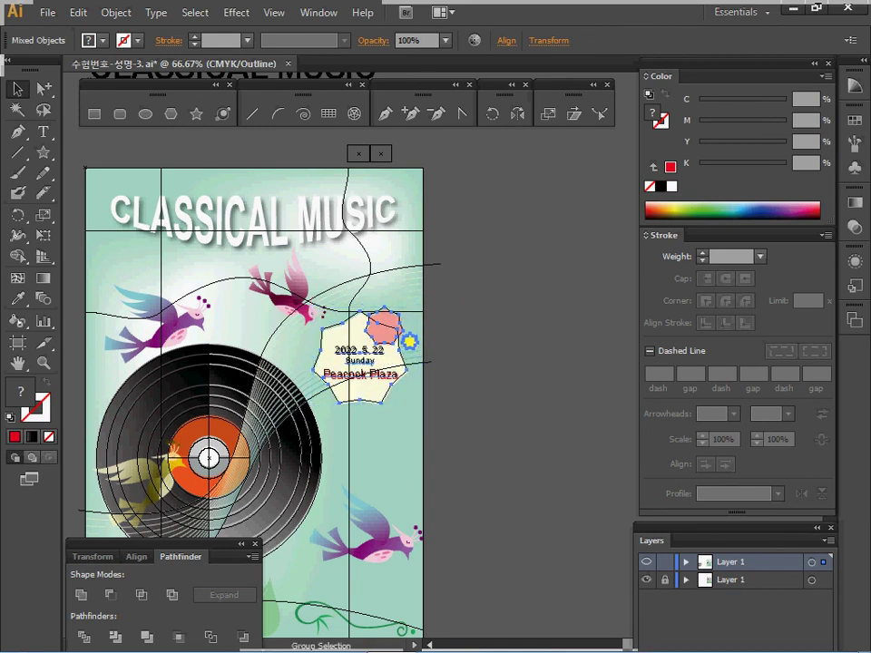
key("ctrl+y")
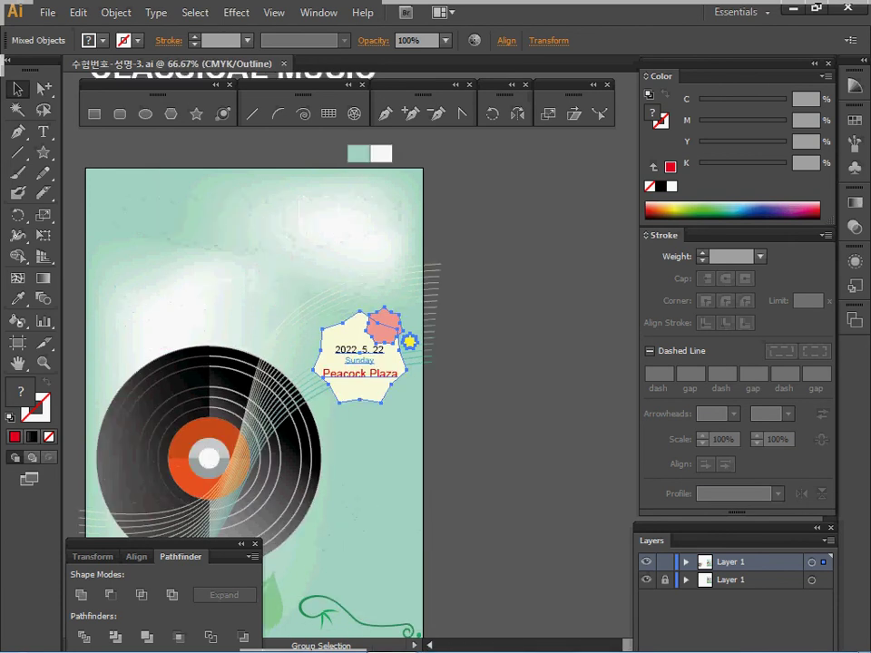
- Hide the reference layer and save the poster, leaving nothing selected
key("ctrl+plus")
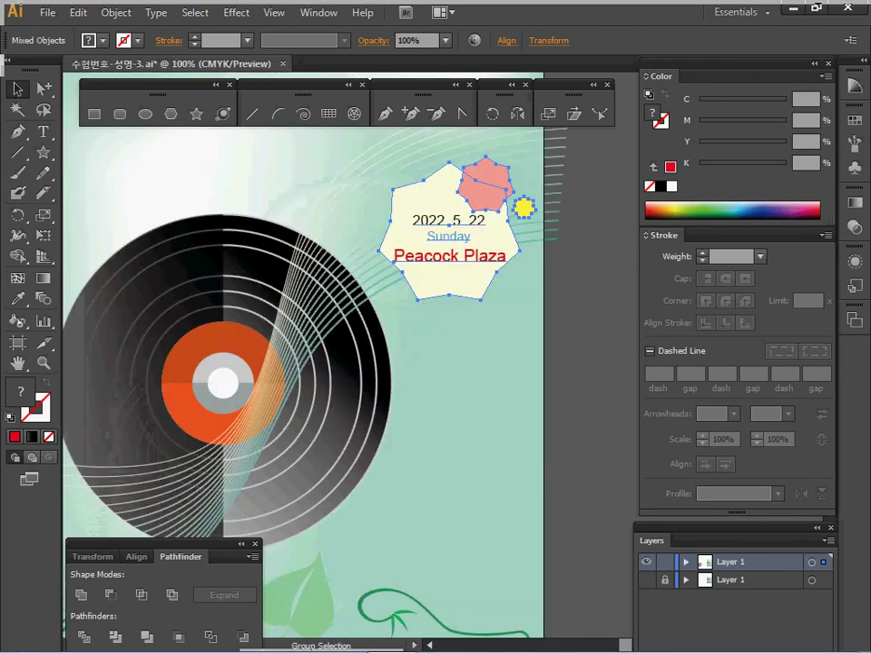
left_click(184, 163)
key("ctrl+s")
key("ctrl+plus")
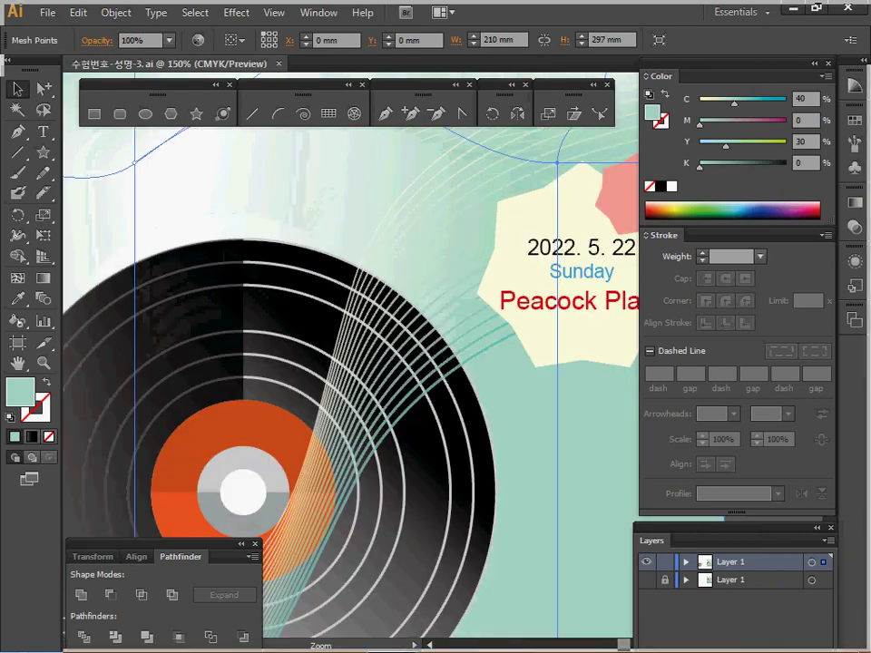
key("ctrl+minus")
key("ctrl+minus")
key("ctrl+minus")
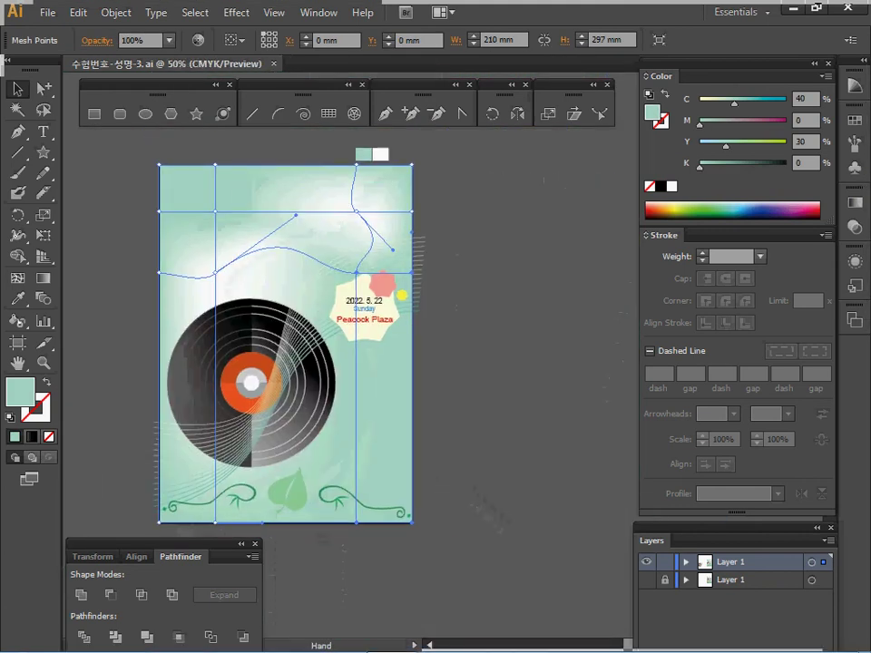
key("ctrl+shift+a")
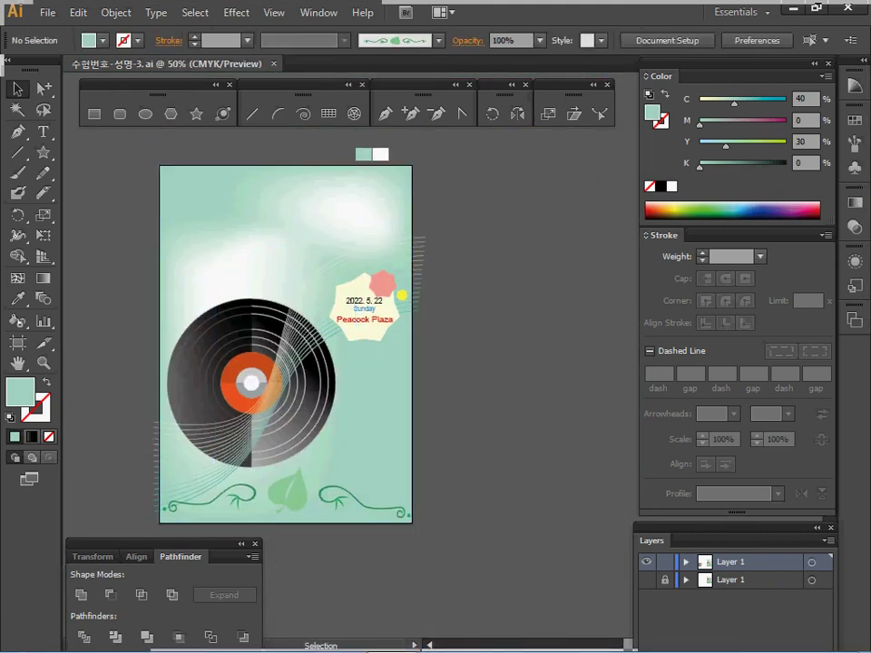
- Float the symbolism tools beside the poster and collapse the colour and stroke settings to icons
mouse_move(16, 320)
left_mouse_down()
mouse_move(56, 341)
mouse_move(232, 392)
left_mouse_up()
left_click_drag(136, 334, 541, 159)
left_click(445, 188)
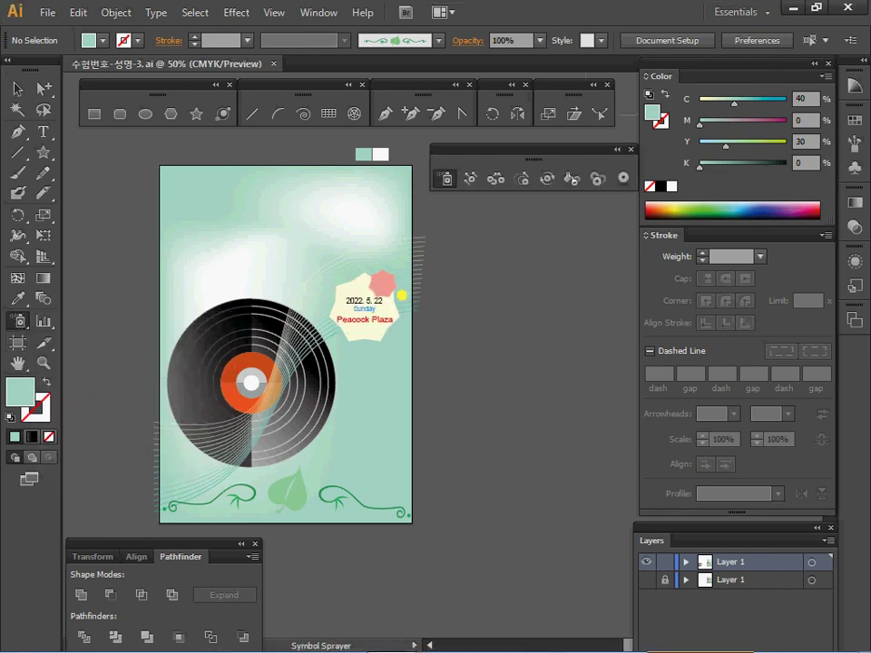
left_click(646, 77)
left_click(646, 148)
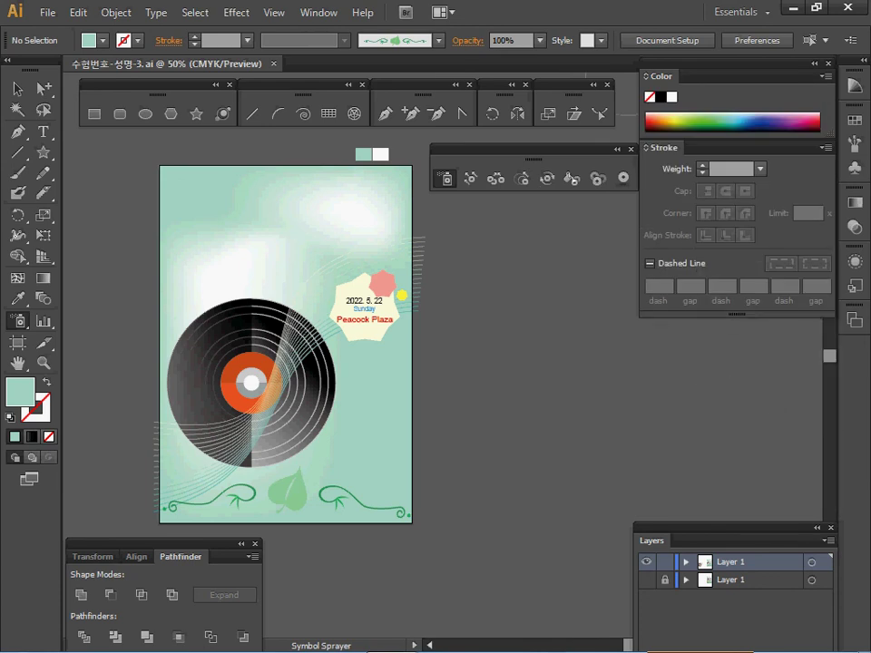
left_click(815, 64)
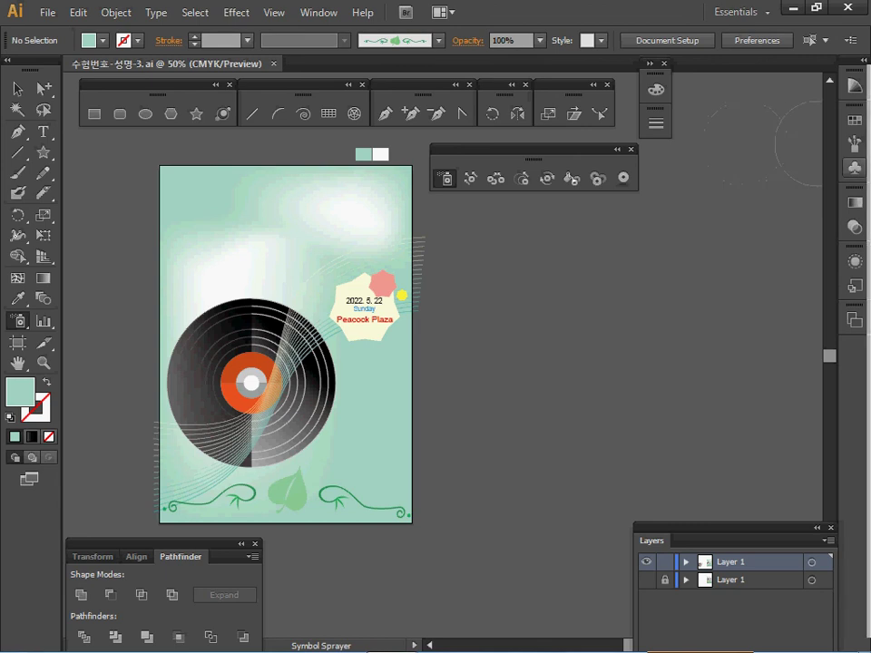
- Place five instances of the first bird symbol across the poster with the Symbol Sprayer
left_click(854, 167)
left_click(651, 163)
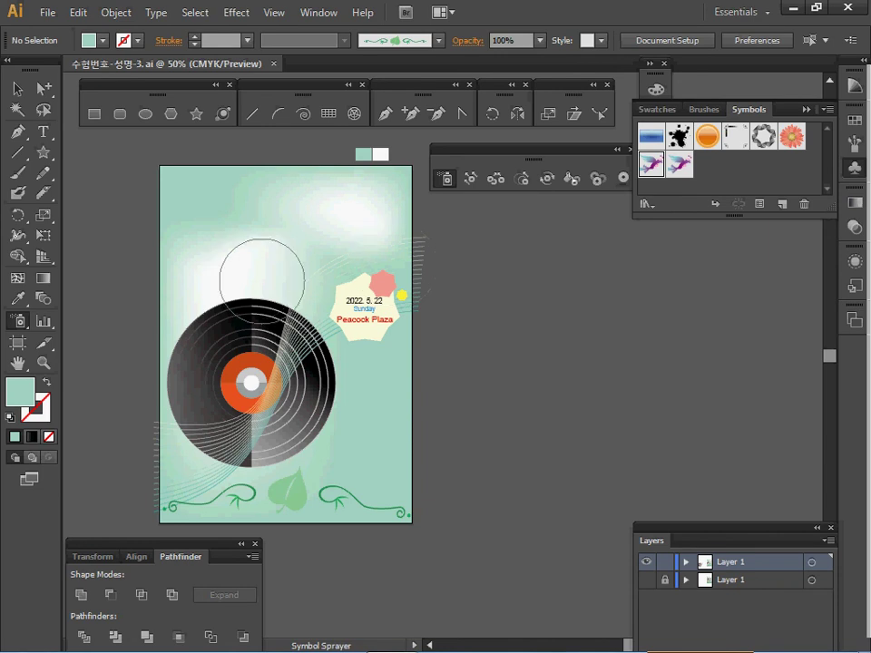
left_click(215, 261)
left_click(322, 252)
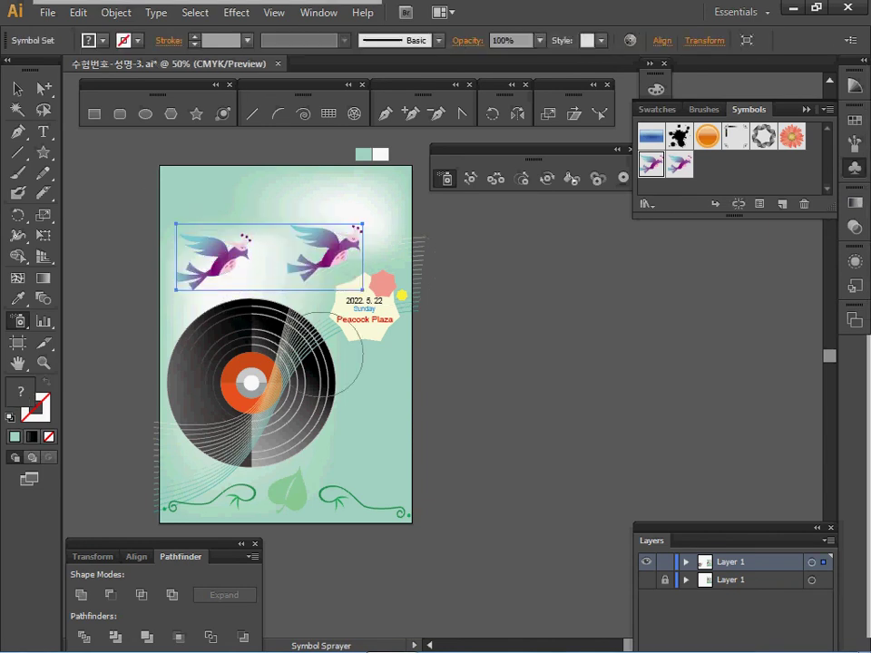
left_click(246, 380)
left_click(195, 474)
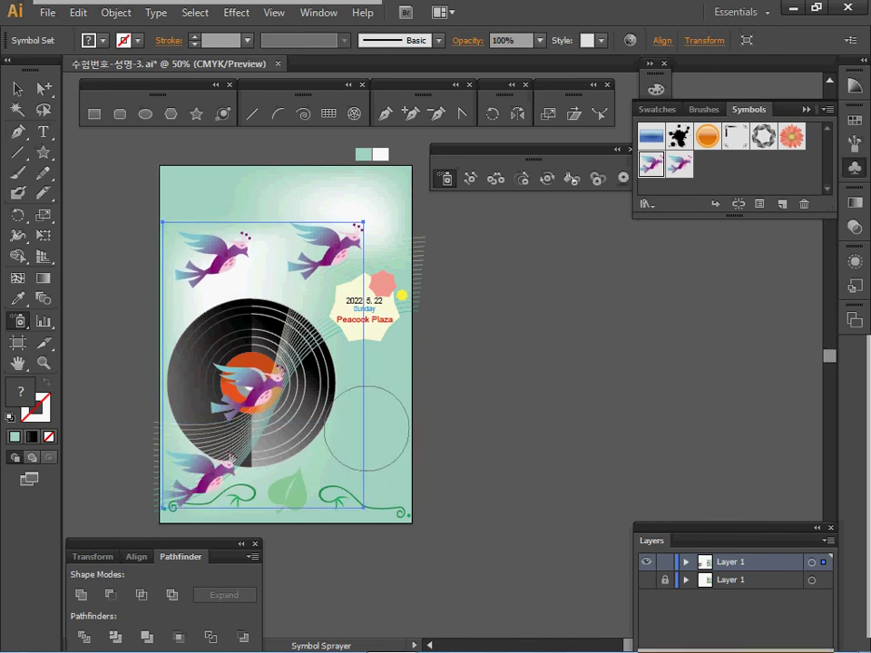
left_click(372, 436)
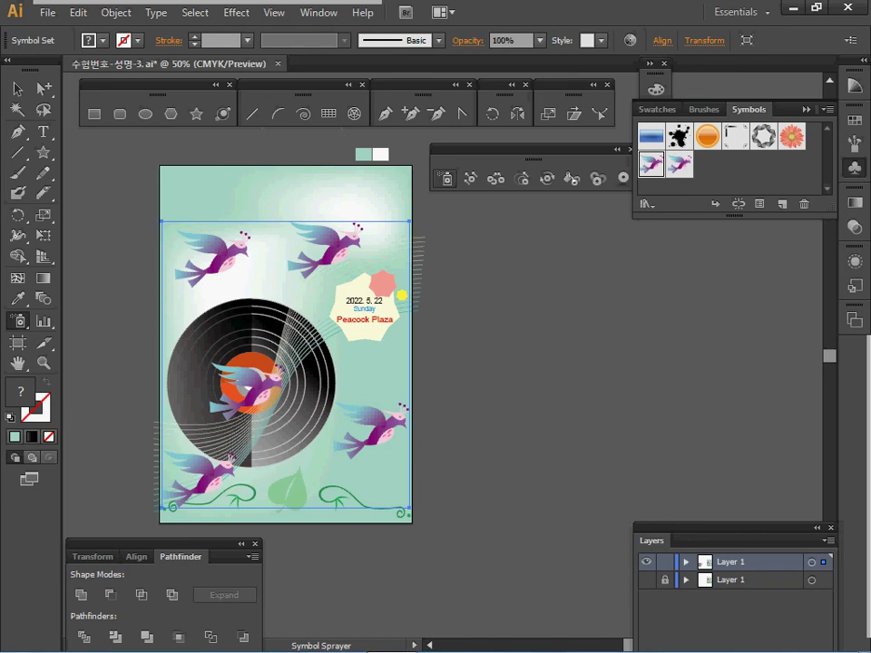
- Shrink the upper-right and lower-left birds with the Symbol Sizer
left_click(521, 179)
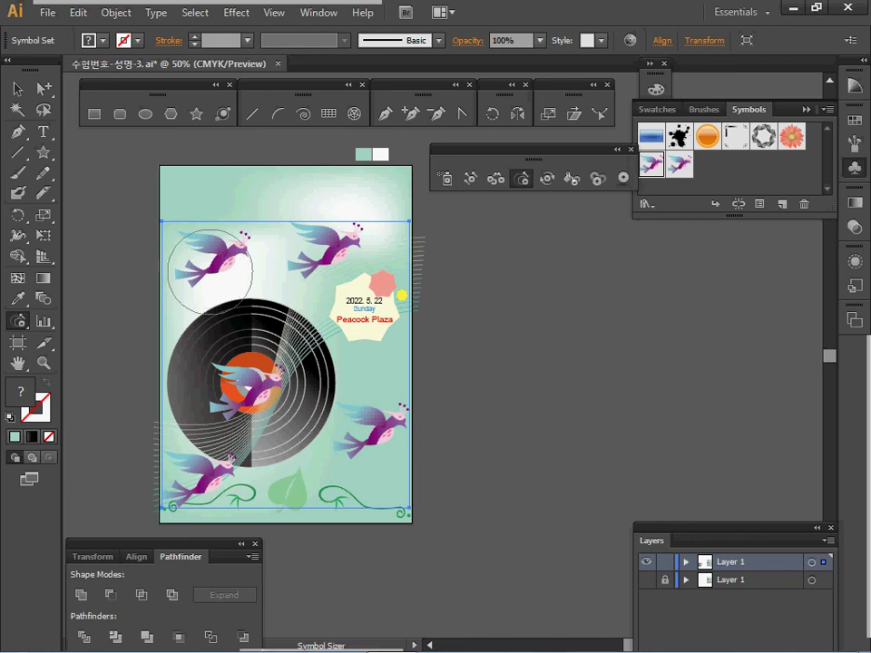
left_click(342, 255, "alt")
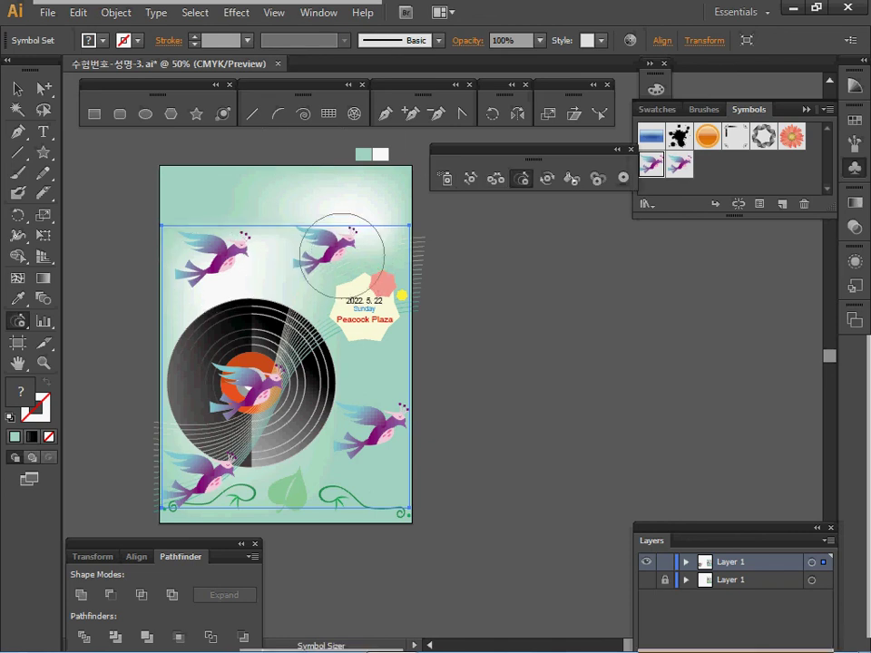
left_click(342, 255, "alt")
left_click(208, 484, "alt")
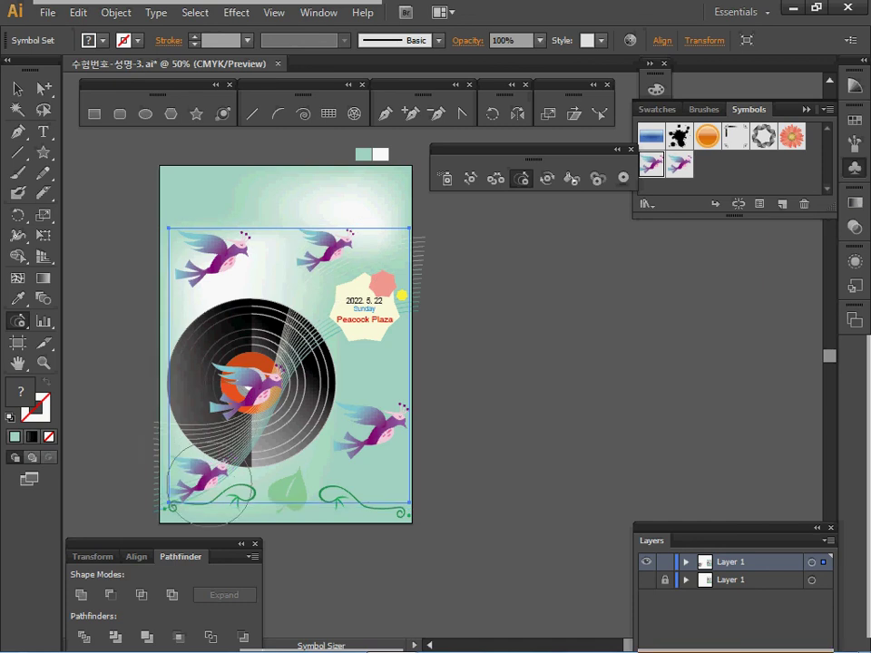
left_click(207, 479, "alt")
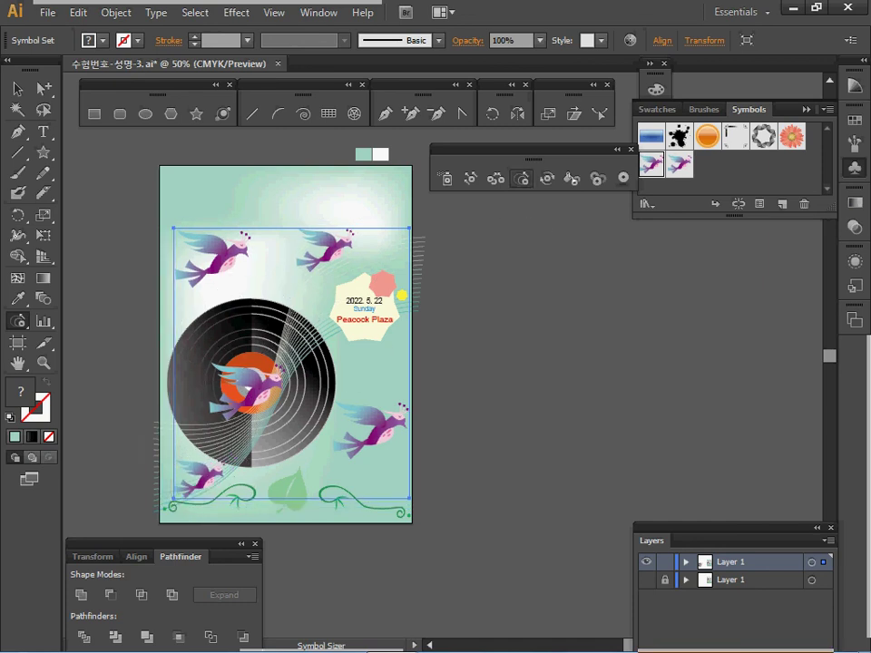
- Shift both upper birds, the bird on the record and the lower-right bird slightly downward with the Symbol Shifter
left_click(496, 178)
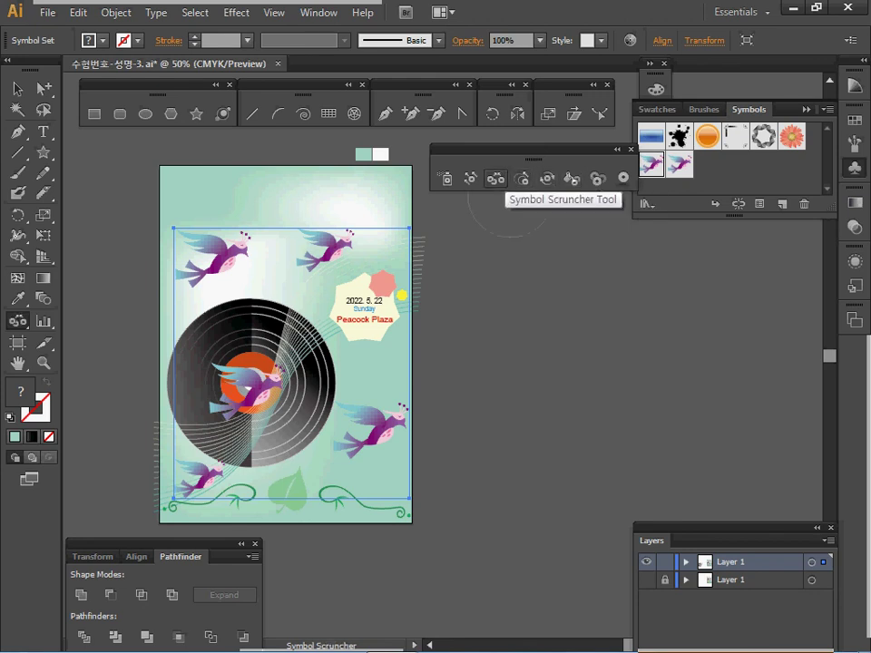
left_click(470, 178)
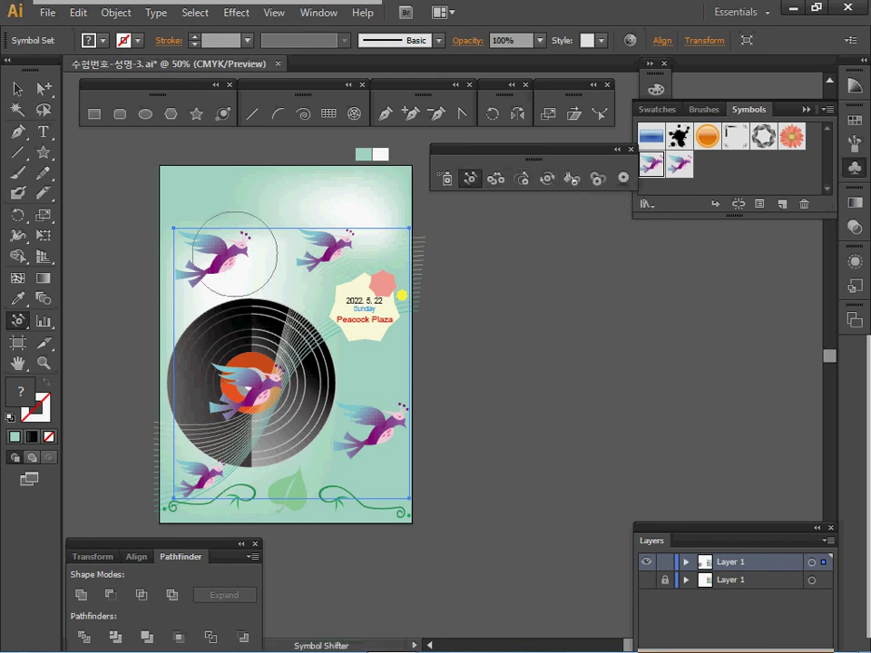
mouse_move(228, 246)
left_mouse_down()
mouse_move(240, 291)
mouse_move(231, 268)
mouse_move(235, 282)
left_mouse_up()
left_click_drag(236, 382, 209, 402)
left_click_drag(373, 423, 363, 452)
left_click_drag(332, 256, 347, 281)
- Rotate the upper-right and lower-right birds clockwise with the Symbol Spinner
left_click(522, 178)
left_click(546, 177)
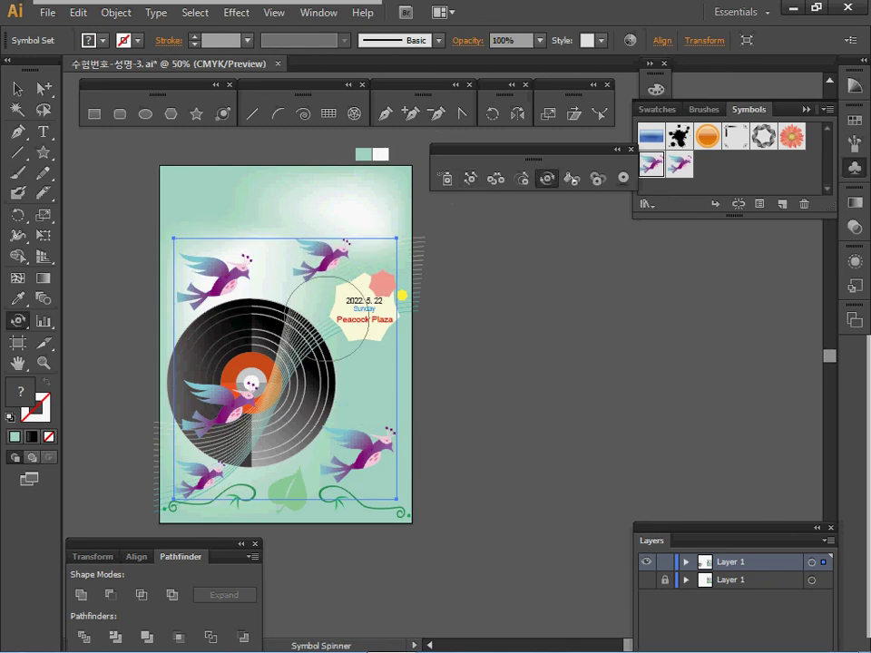
mouse_move(336, 261)
left_mouse_down()
mouse_move(351, 253)
mouse_move(343, 264)
left_mouse_up()
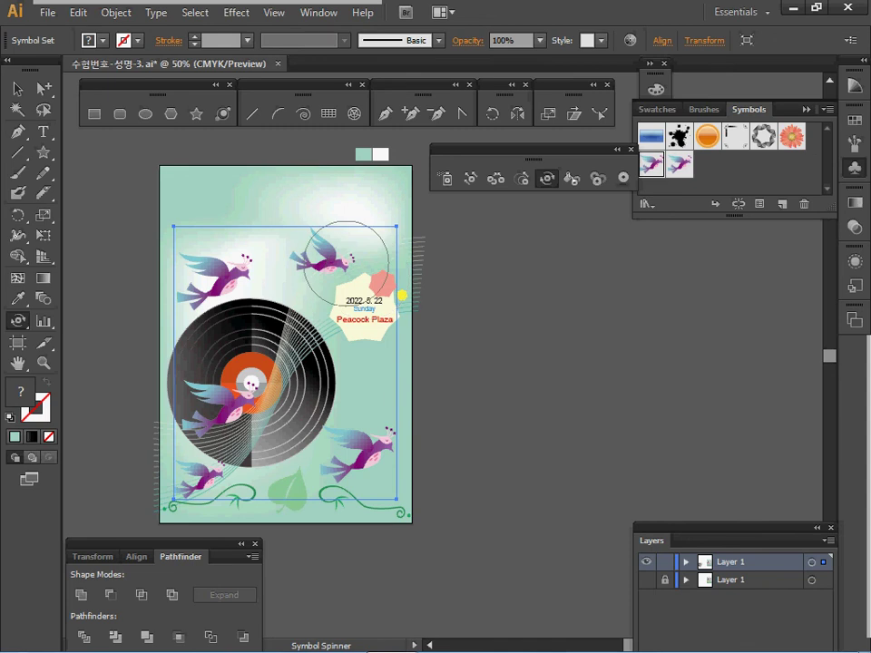
mouse_move(395, 413)
left_mouse_down()
mouse_move(389, 449)
mouse_move(381, 449)
left_mouse_up()
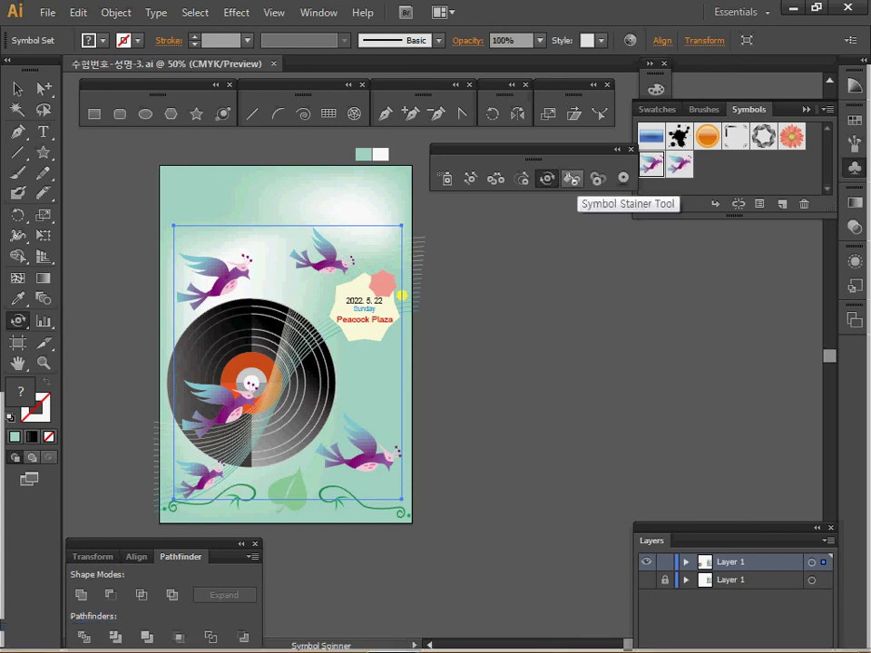
- Stain the upper-right bird magenta with the Symbol Stainer and make the bird on the record semi-transparent with the Symbol Screener
left_click(570, 177)
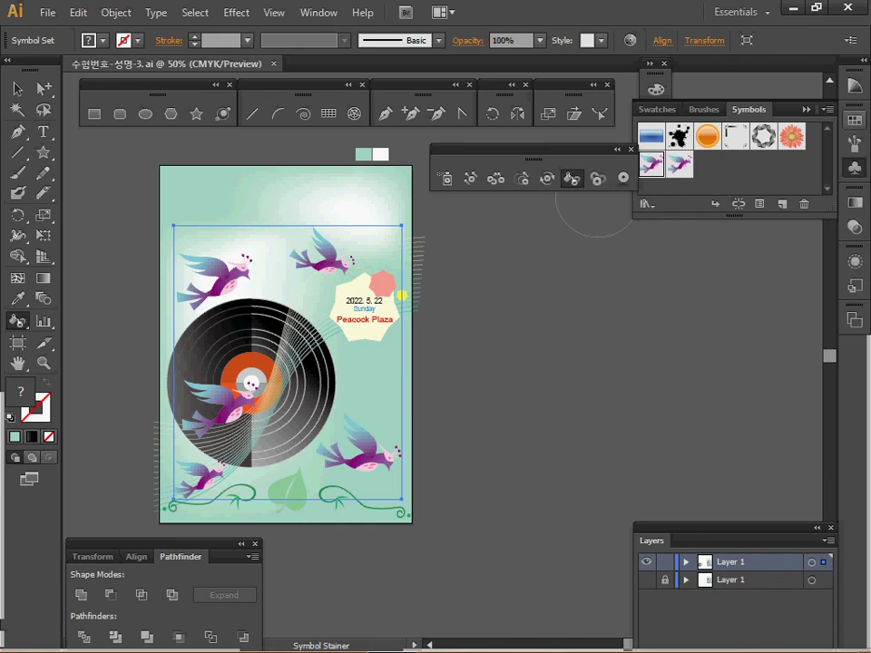
left_click(854, 120)
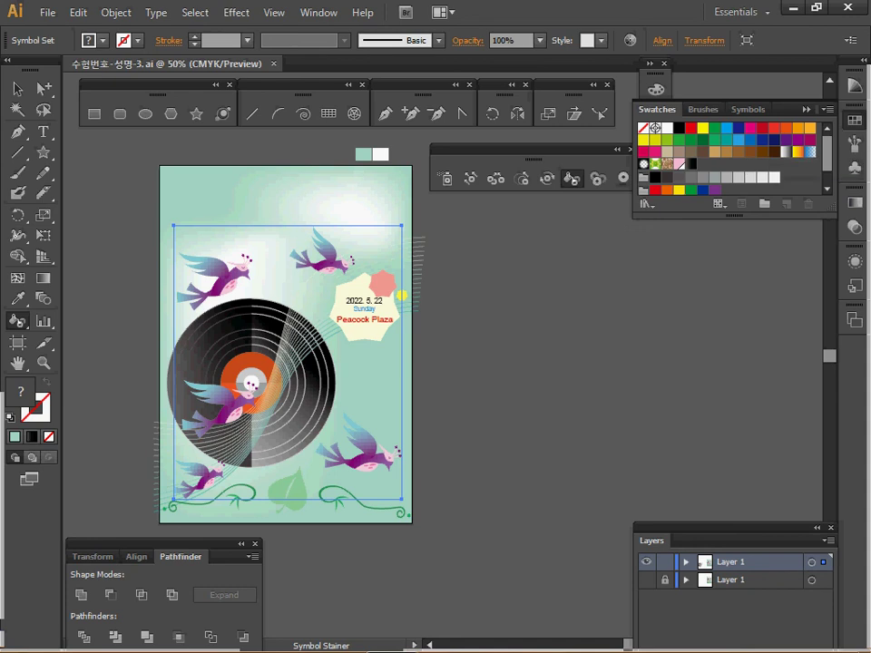
left_click(751, 128)
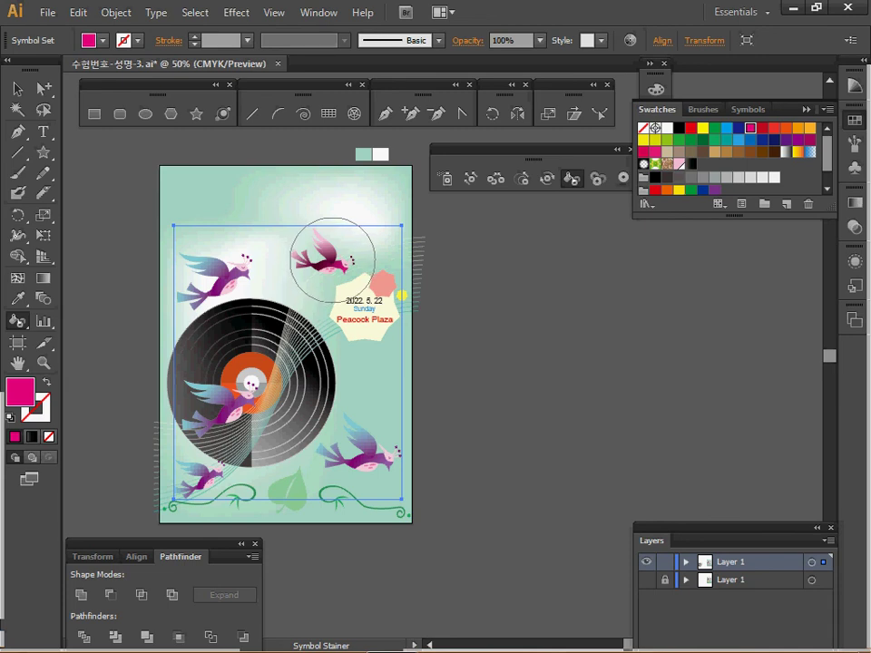
left_click(597, 177)
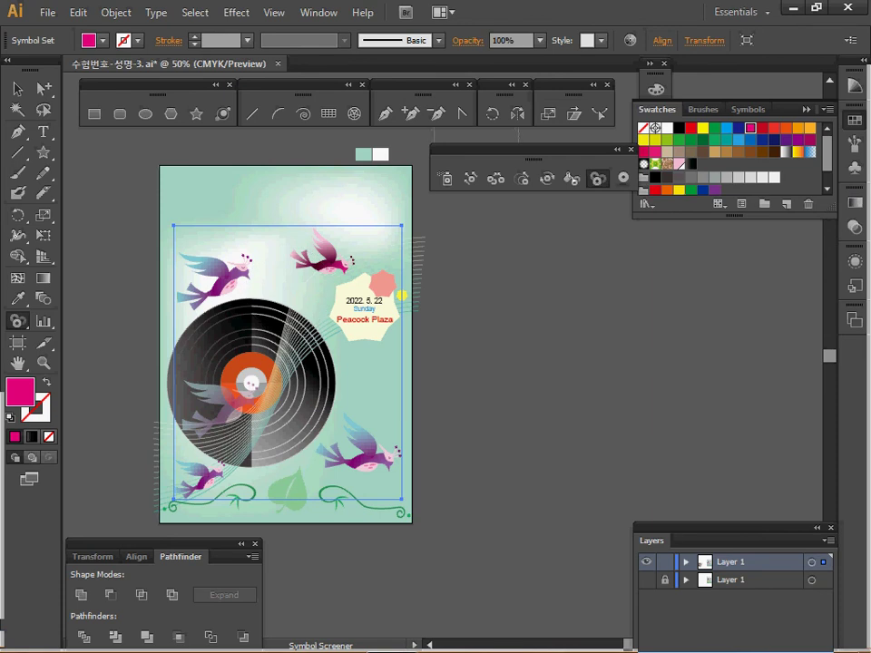
key("ctrl+shift+a")
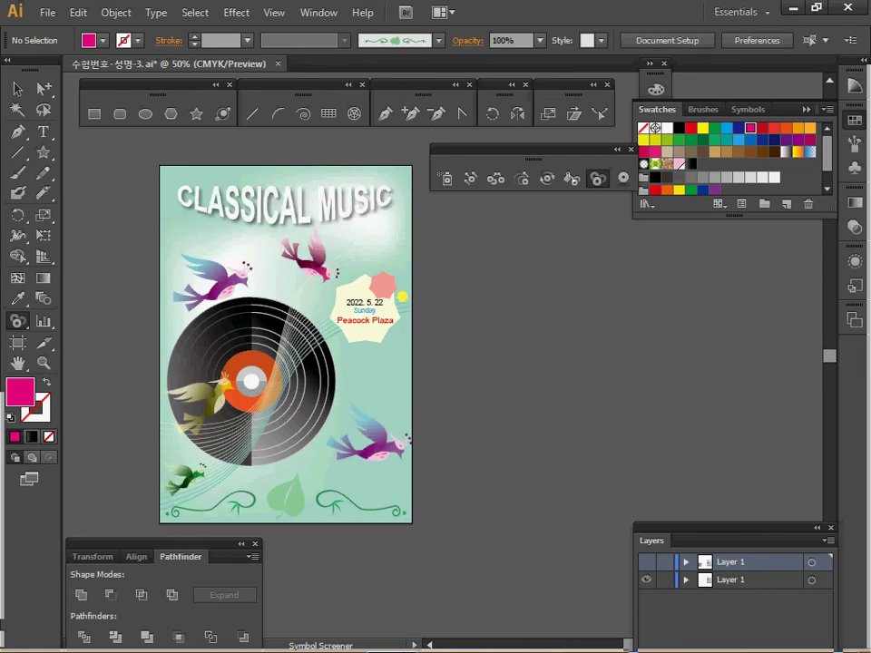
- Isolate the reference poster's clip group and cut its bird symbol set
key("v")
key("ctrl+a")
double_click(356, 376)
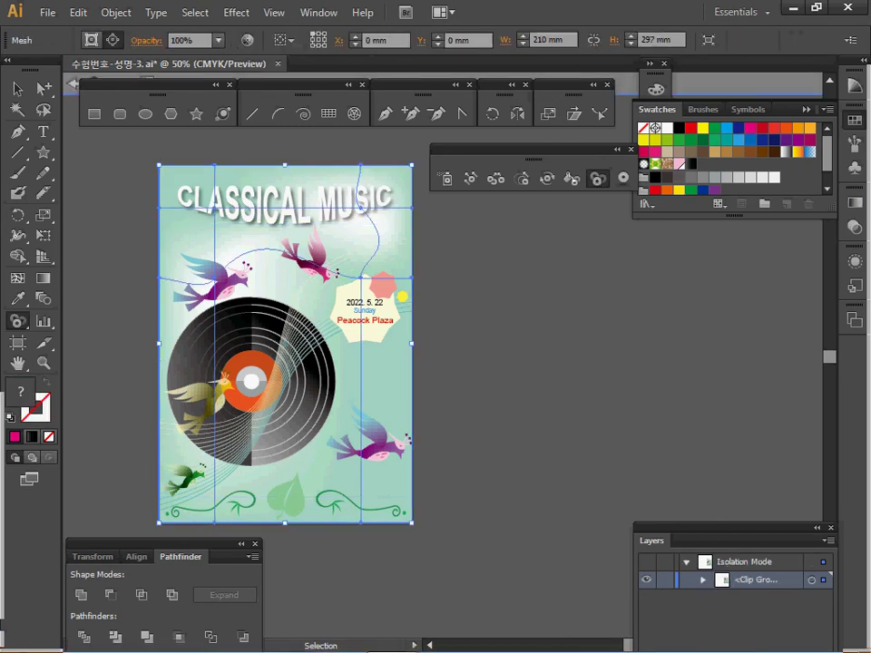
left_click(472, 409, "ctrl")
left_click(374, 444, "ctrl")
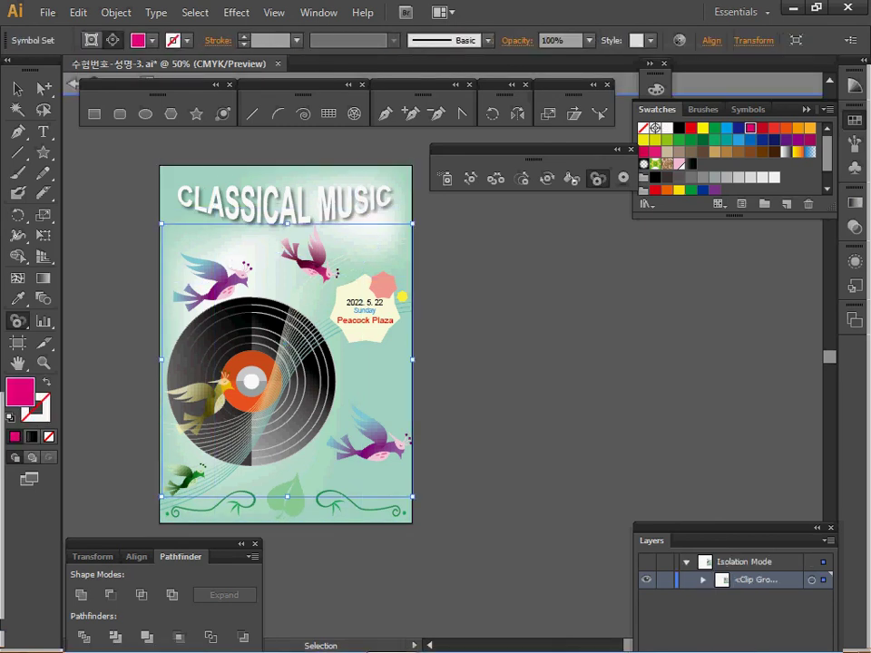
key("Delete")
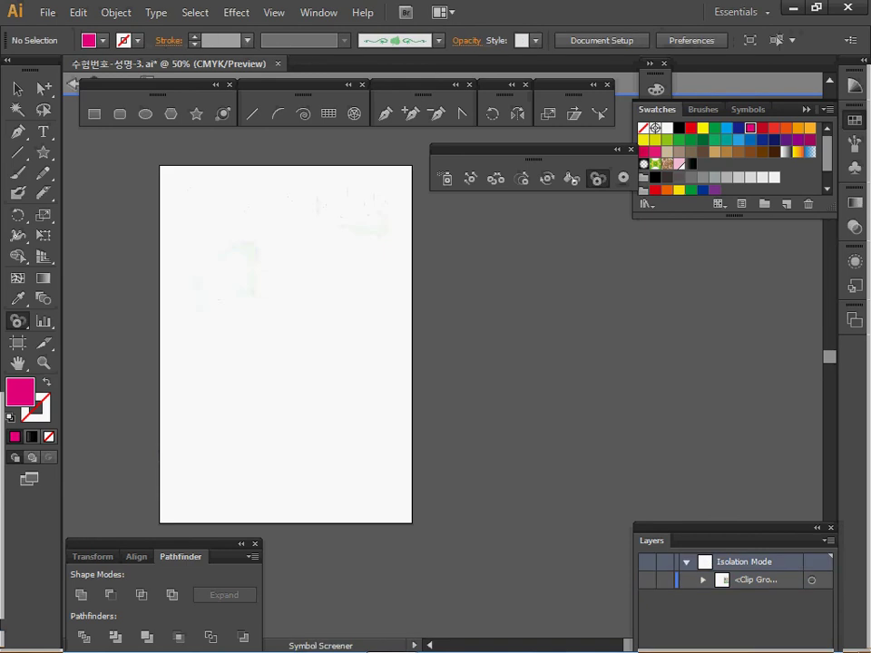
- Leave isolation mode, paste the reference bird symbol set in place on the top layer, and save the poster
key("Escape")
key("ctrl+y")
key("ctrl+y")
key("v")
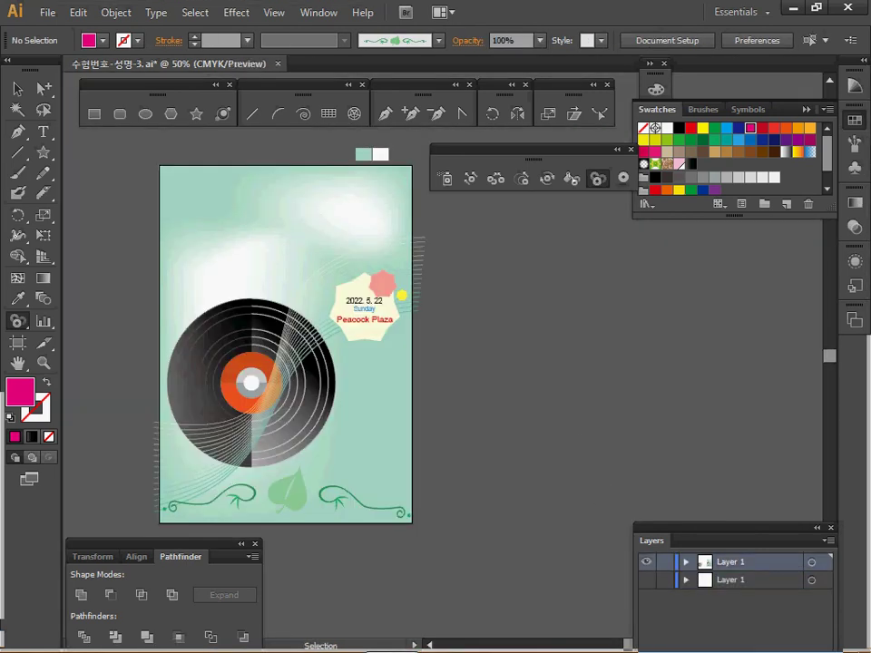
key("ctrl+a")
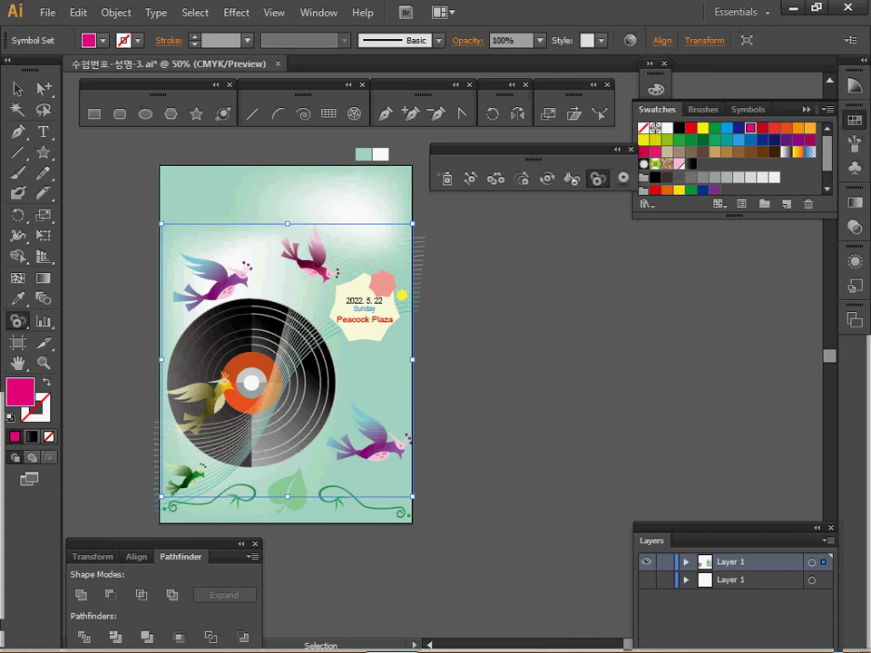
key("shift+s")
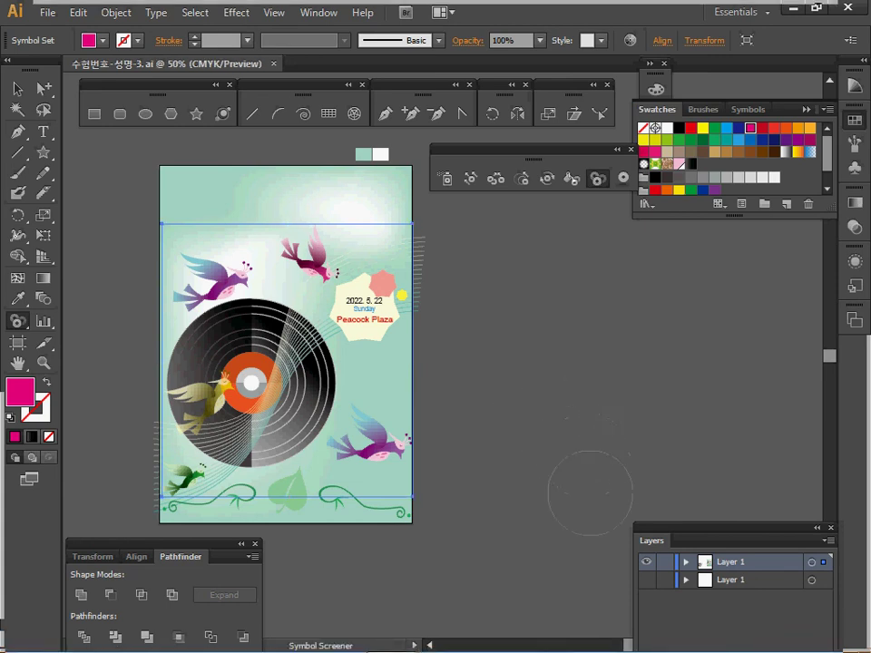
- Deselect the bird symbols, cut the CLASSICAL MUSIC title above the artboard, and paste it back on top of the artwork
key("v")
key("ctrl+shift+a")
key("shift+s")
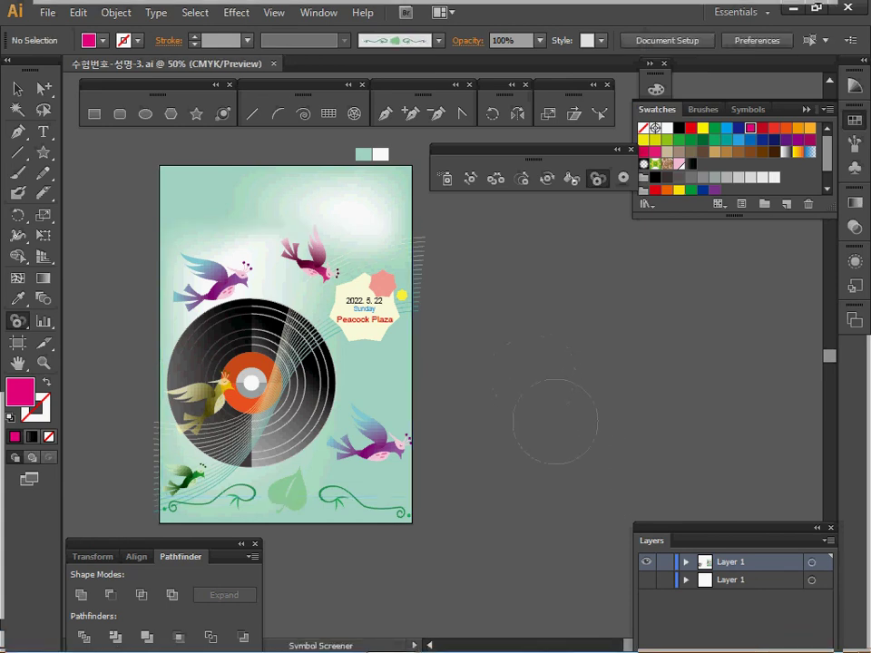
key("z")
left_click_drag(542, 442, 592, 495)
left_click(593, 495, "ctrl+alt")
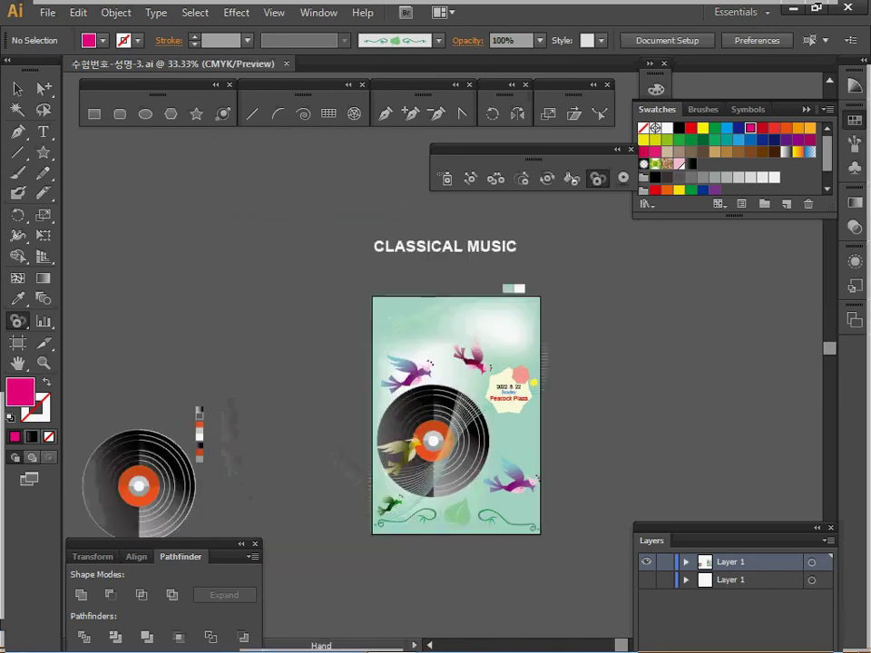
left_click(439, 324, "ctrl")
left_click_drag(452, 244, 309, 199)
key("v")
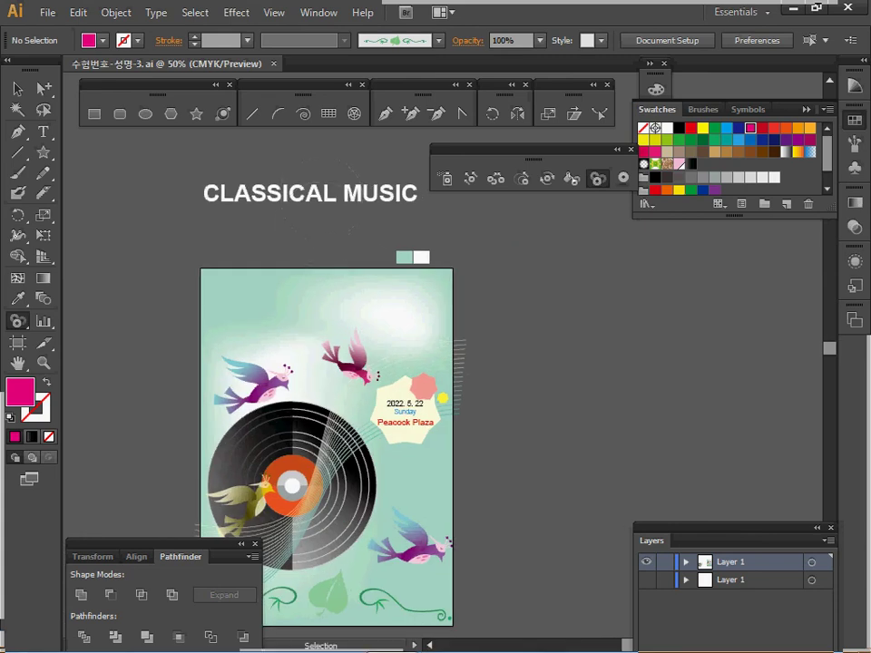
left_click(308, 194)
key("shift+s")
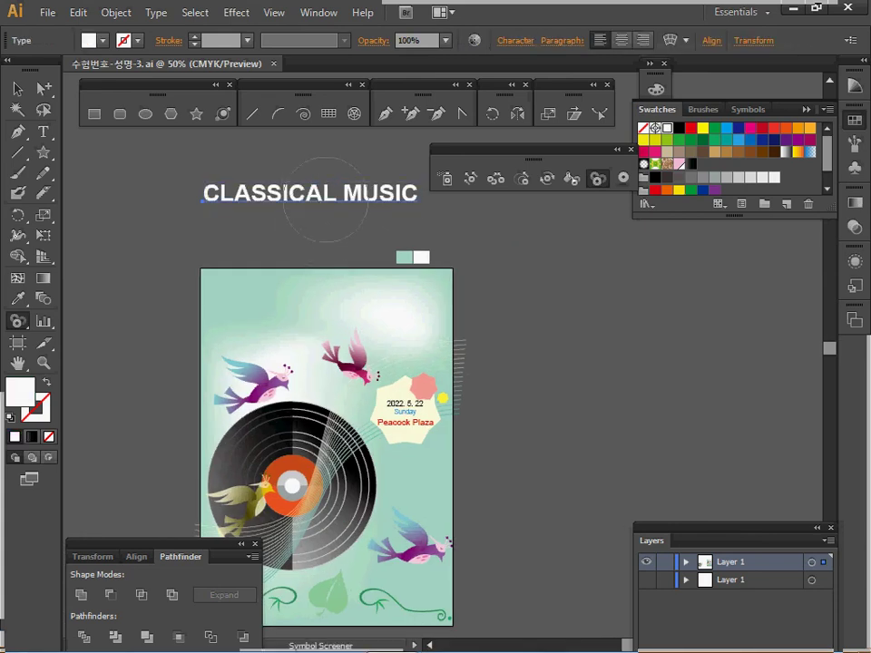
key("v")
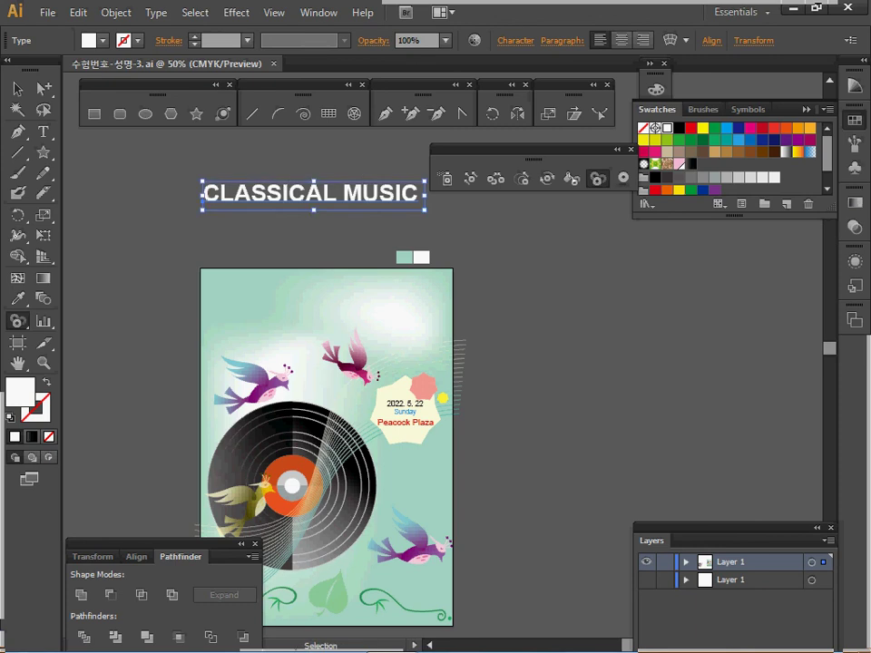
key("Delete")
key("ctrl+y")
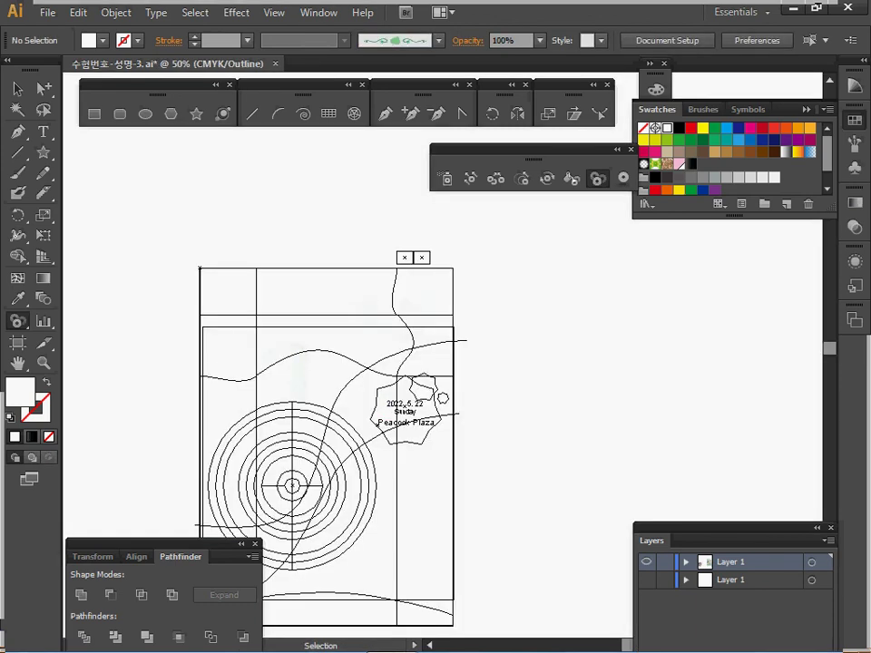
key("ctrl+y")
key("ctrl+z")
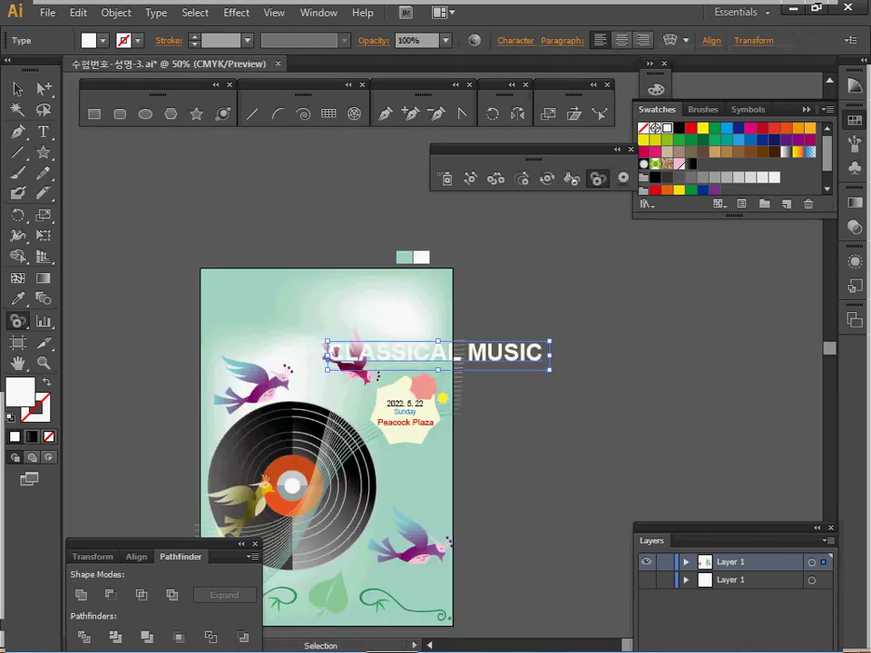
- Move the CLASSICAL MUSIC title into the upper part of the poster, above the birds
left_click_drag(502, 363, 404, 315)
left_click(404, 316, "ctrl")
left_click(444, 338, "ctrl")
mouse_move(364, 372)
left_mouse_down()
mouse_move(504, 319)
mouse_move(495, 277)
mouse_move(474, 303)
mouse_move(460, 305)
left_mouse_up()
left_click(503, 319, "ctrl+alt")
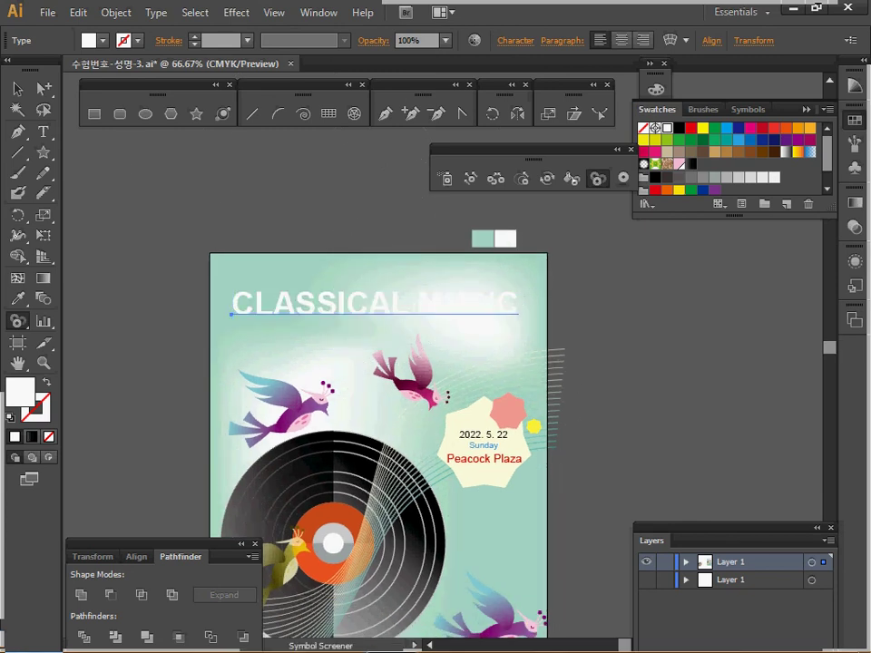
- Begin an Envelope Distort warp on the title with preview enabled and the Arc Lower style
left_click(117, 13)
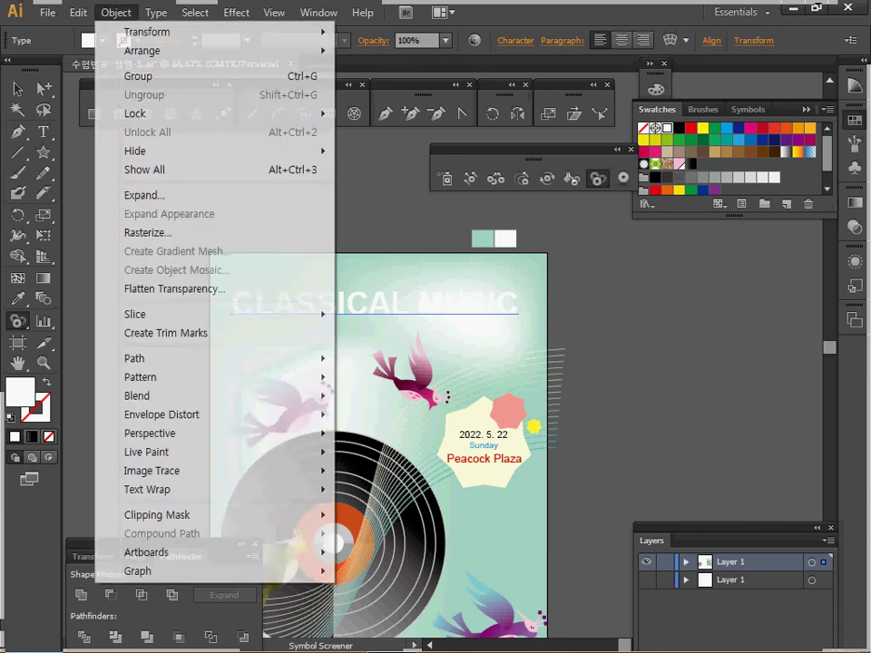
mouse_move(209, 415)
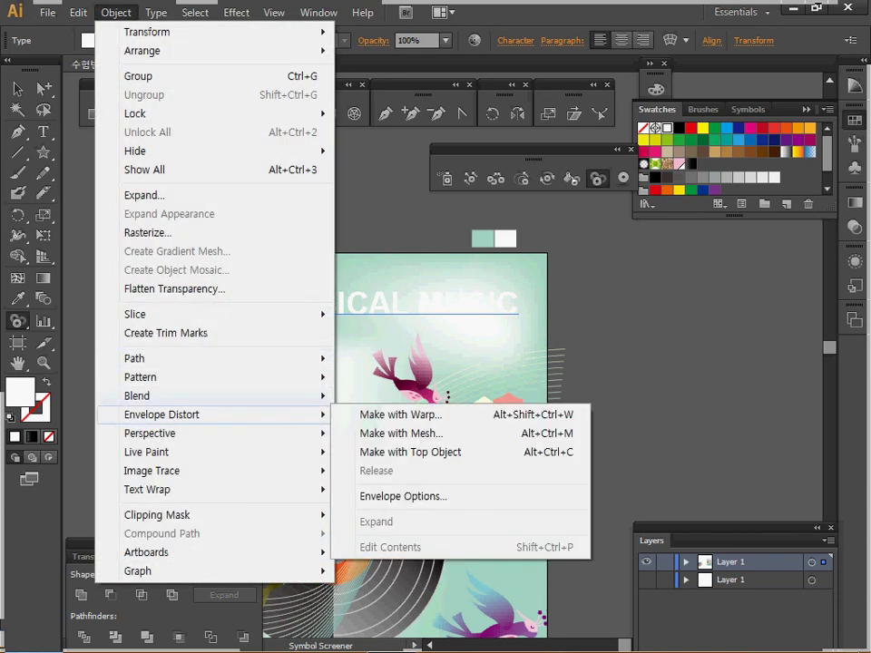
left_click(400, 415)
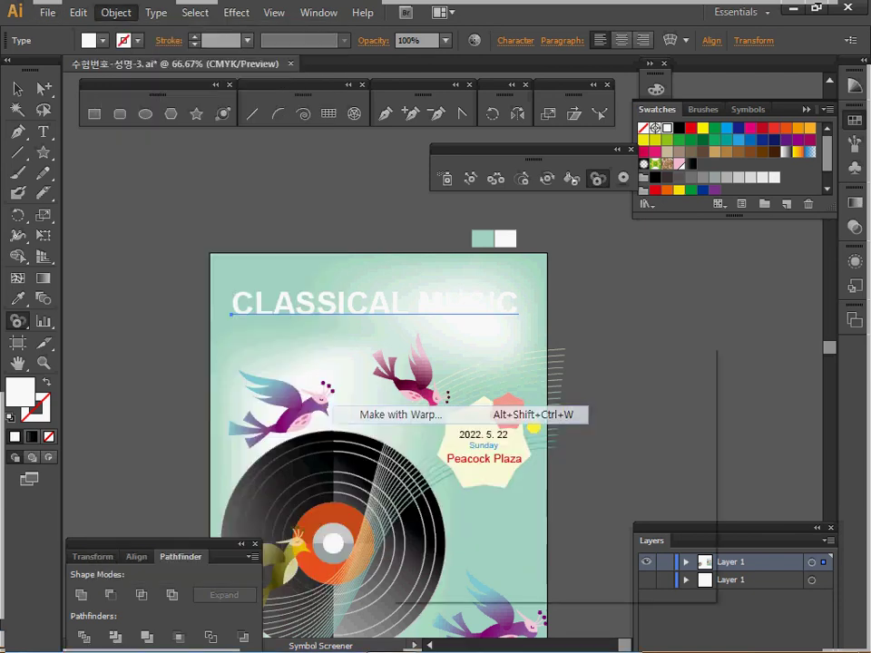
left_click_drag(426, 352, 465, 235)
left_click(448, 446)
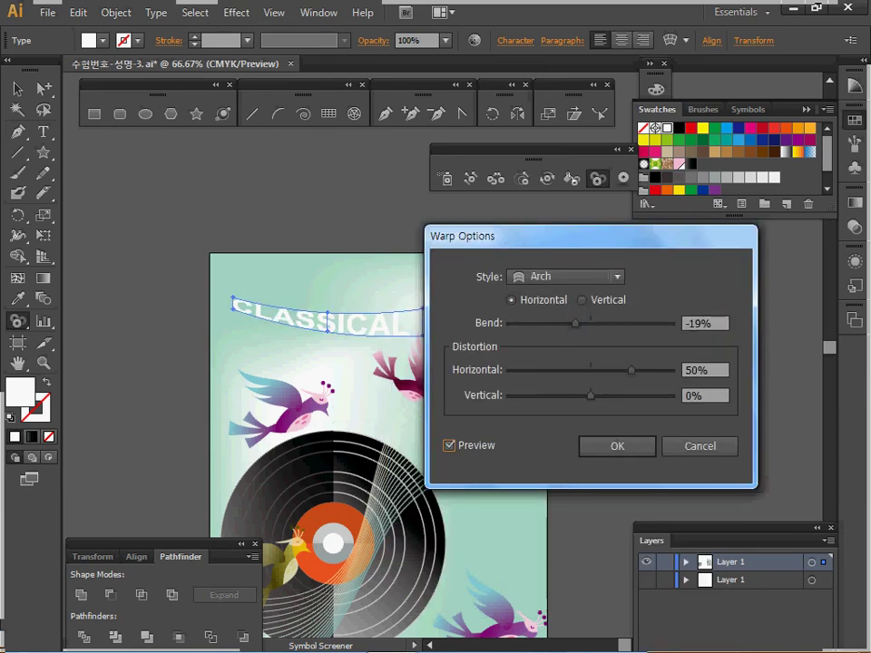
left_click_drag(544, 236, 605, 262)
left_click(626, 302)
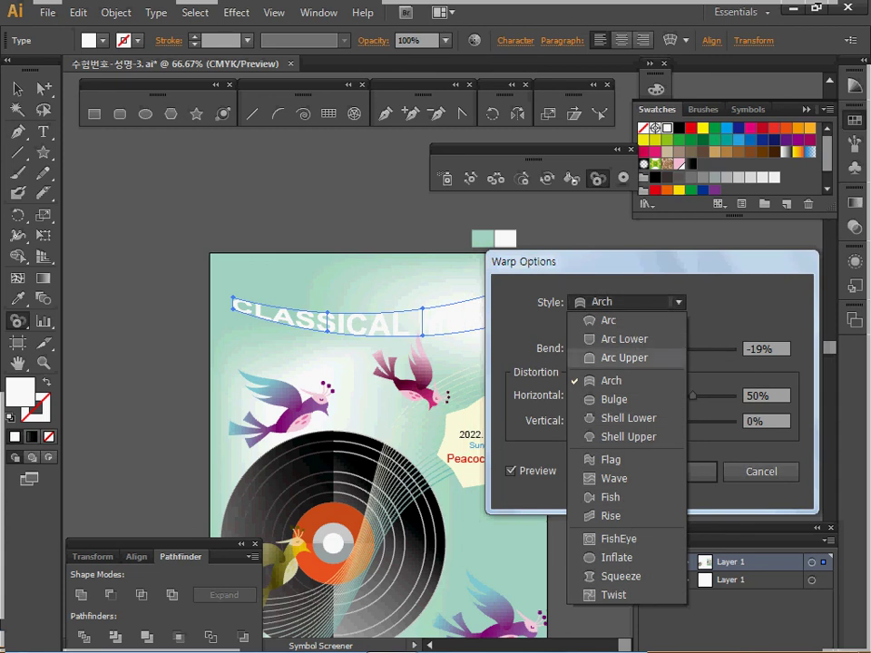
left_click(624, 339)
left_click_drag(626, 262, 686, 261)
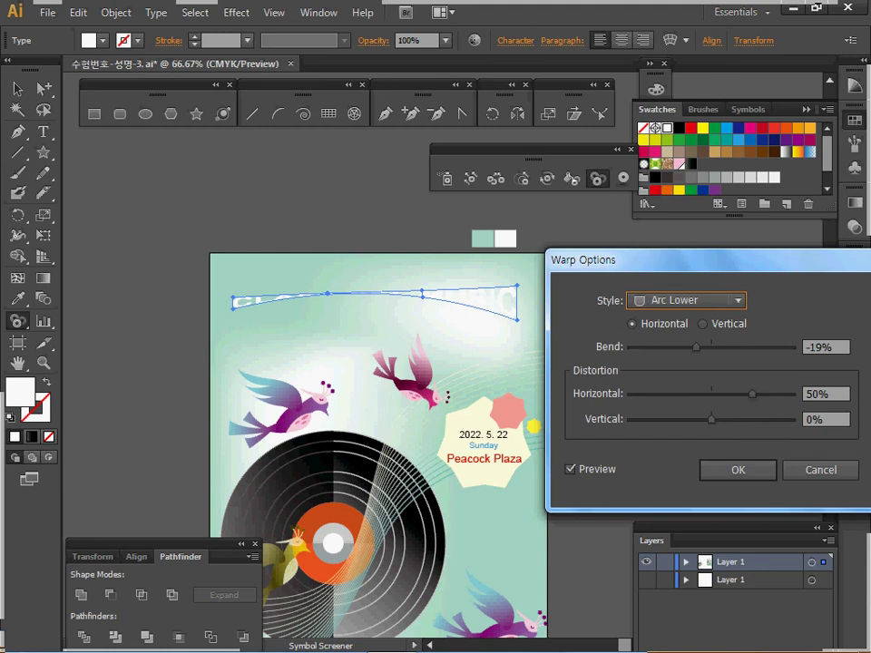
- Set the warp's bend to 25% and its horizontal distortion to 0%, and apply it to the title
left_click_drag(752, 393, 712, 393)
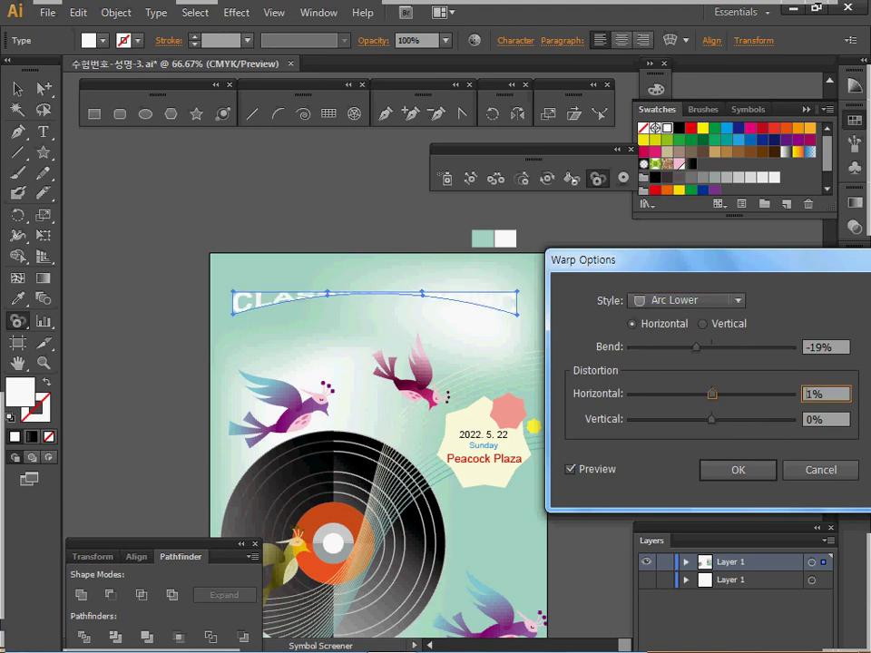
type("0")
type("25")
key("Tab")
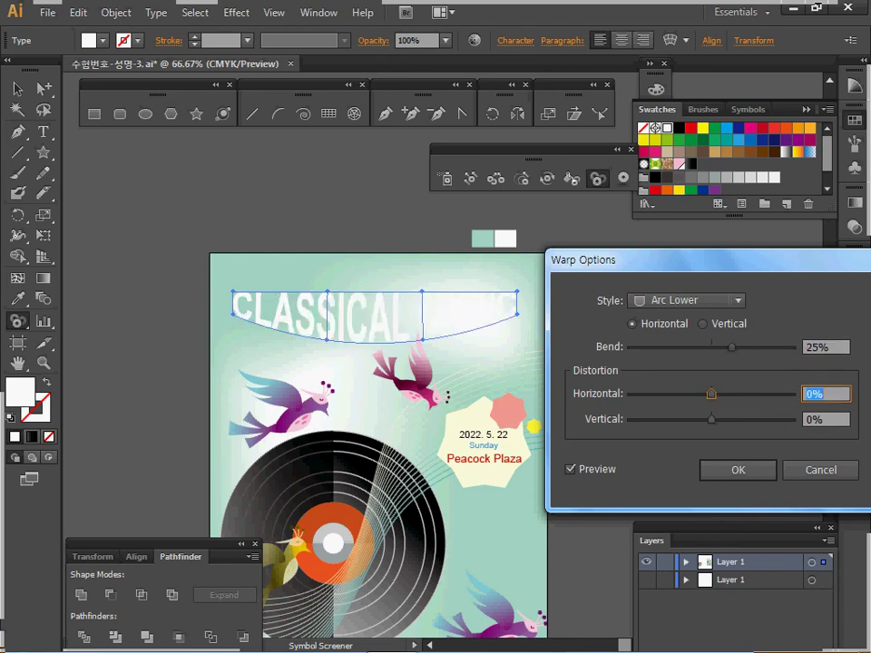
key("Return")
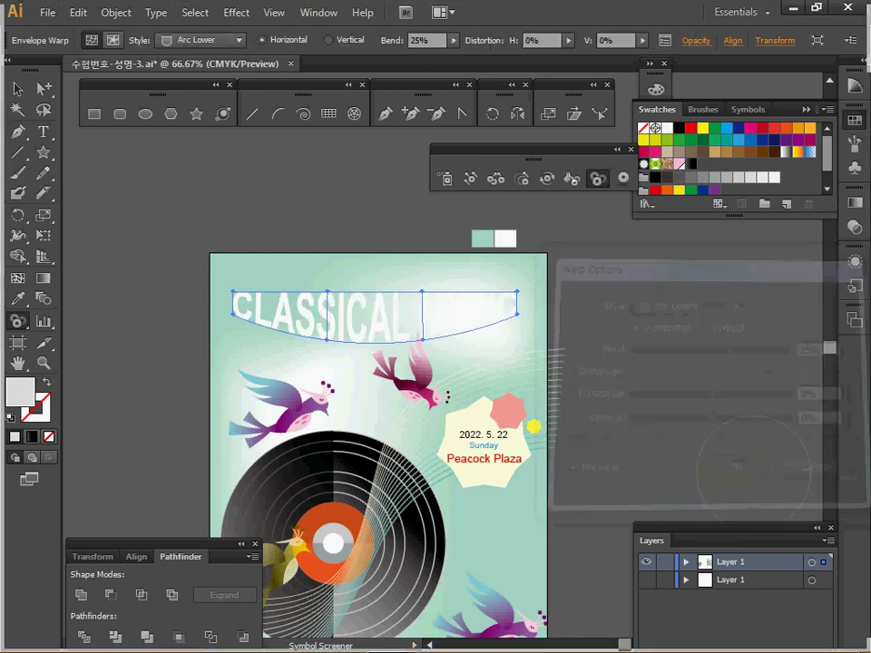
- Begin a Drop Shadow effect on the warped title with preview enabled
left_click(236, 12)
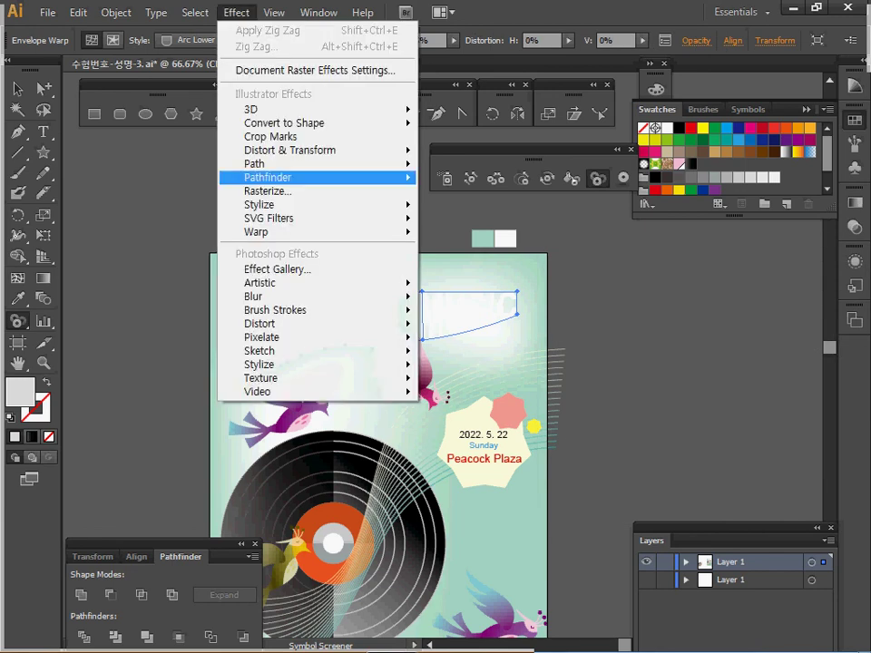
mouse_move(272, 205)
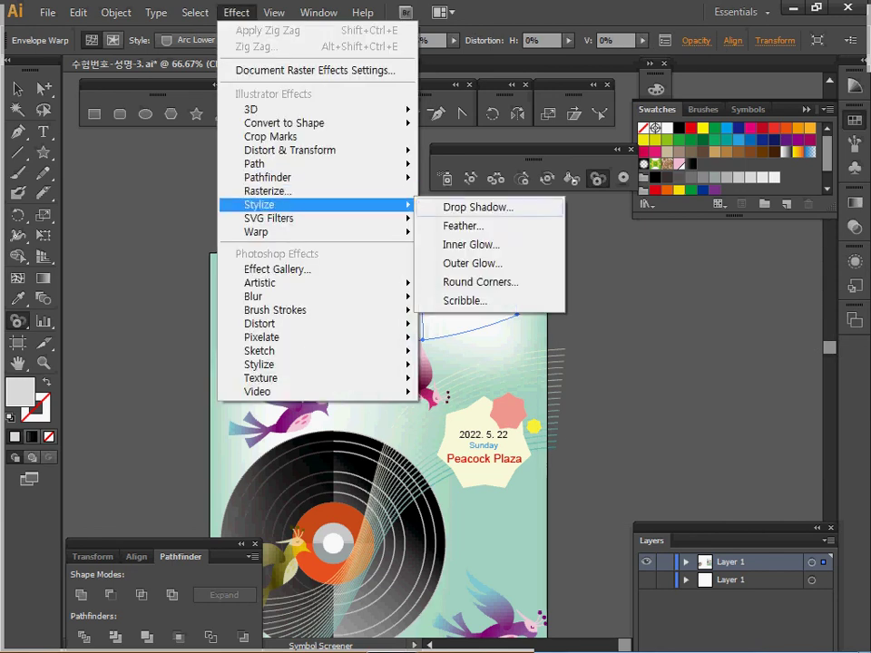
left_click(477, 207)
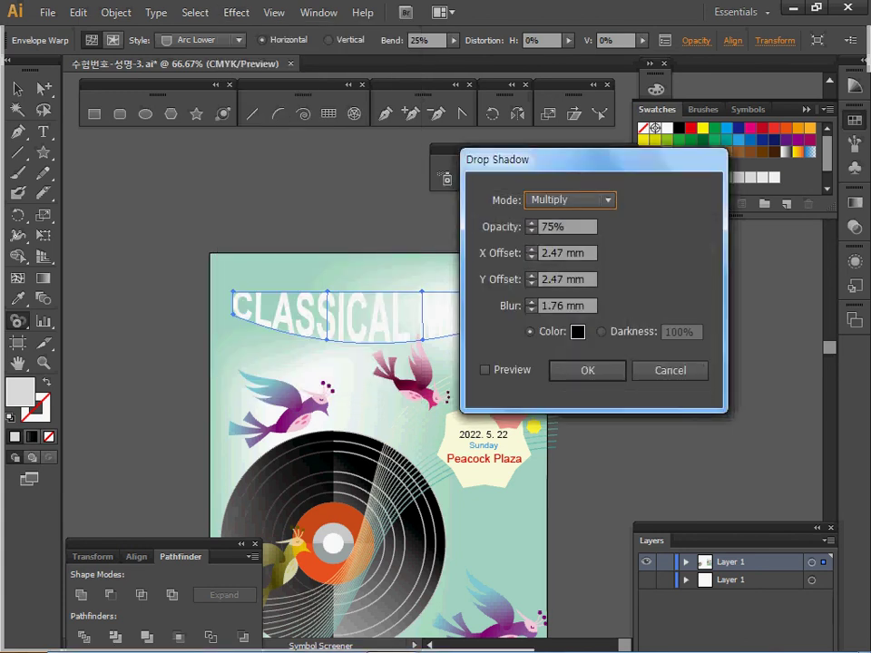
left_click(484, 369)
left_click_drag(545, 159, 593, 162)
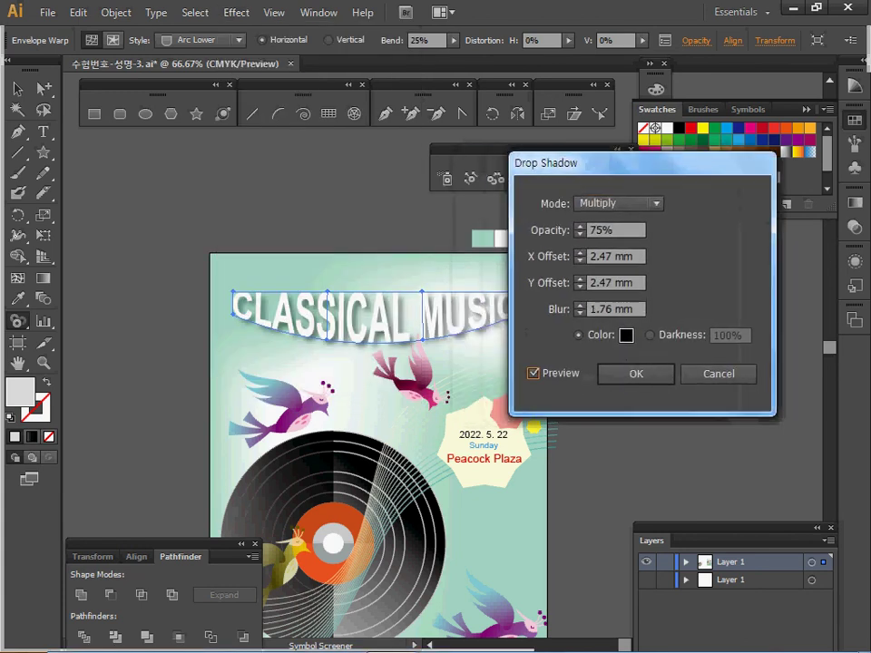
- Set the shadow's X offset to 2 mm, Y offset to 1 mm and blur to 1.5 mm, and apply the effect
left_click_drag(638, 256, 588, 257)
scroll(616, 257, "down", 3)
scroll(617, 257, "up", 2)
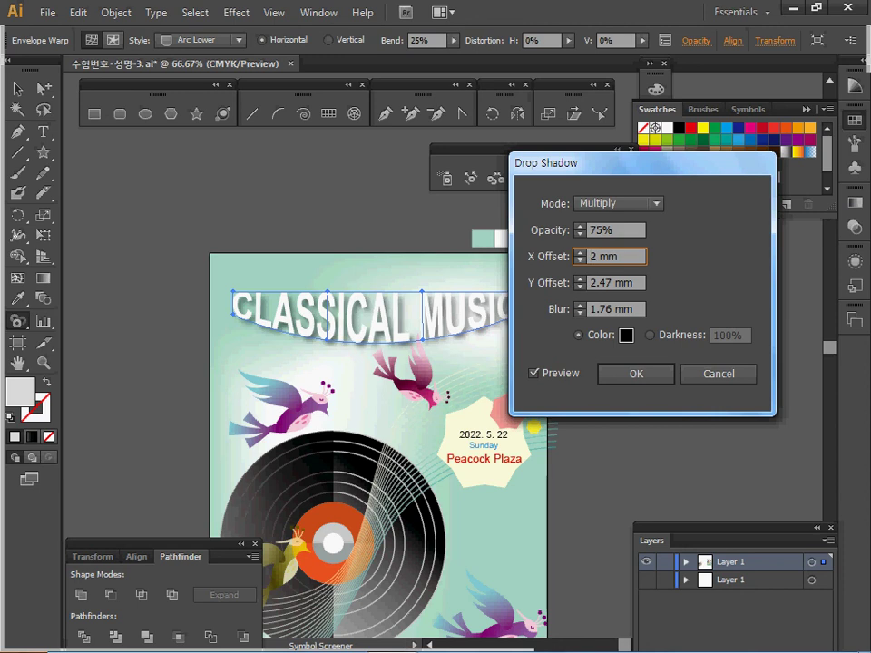
key("Tab")
type("1 mm")
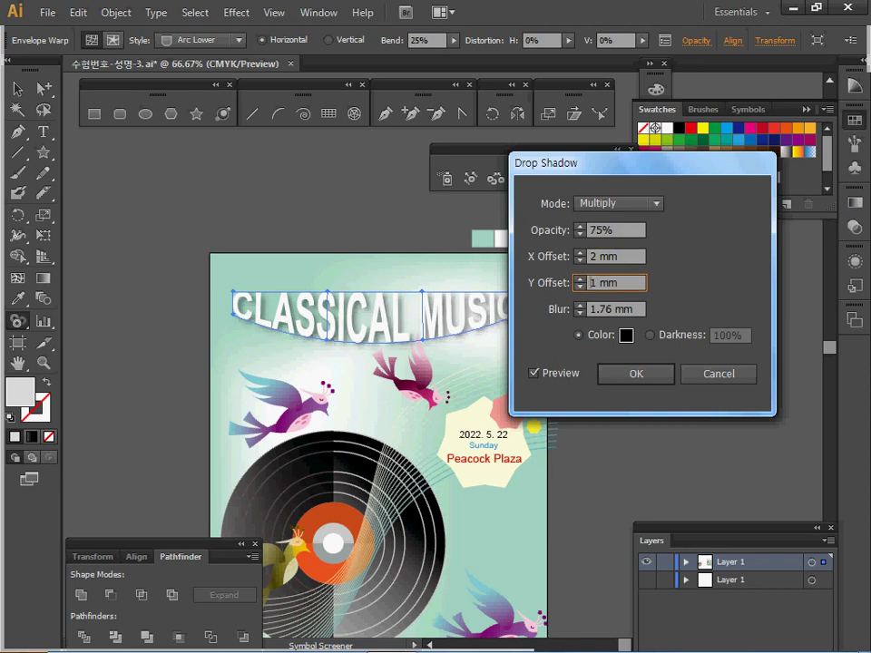
left_click_drag(600, 310, 613, 310)
type("5")
key("Tab")
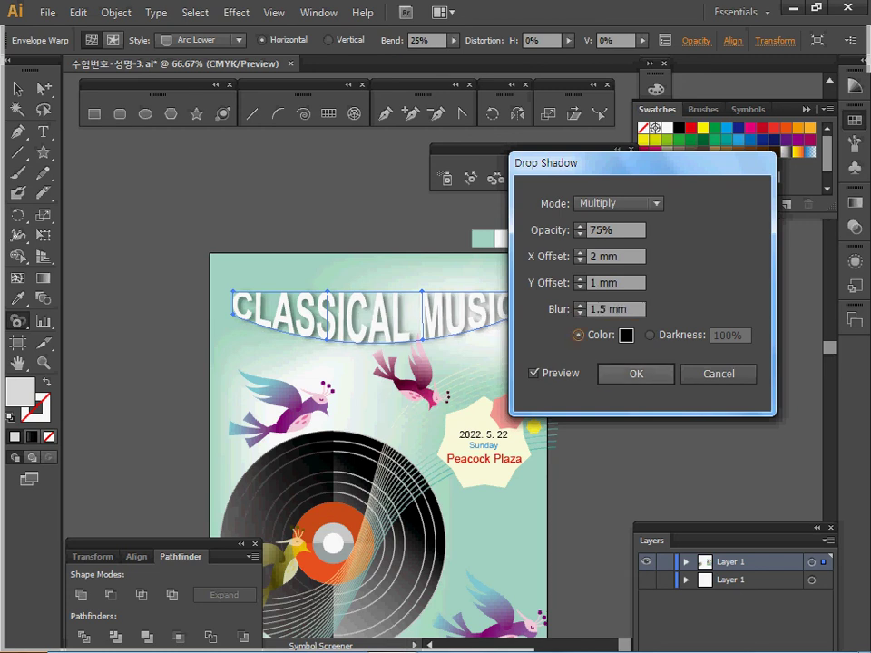
key("Return")
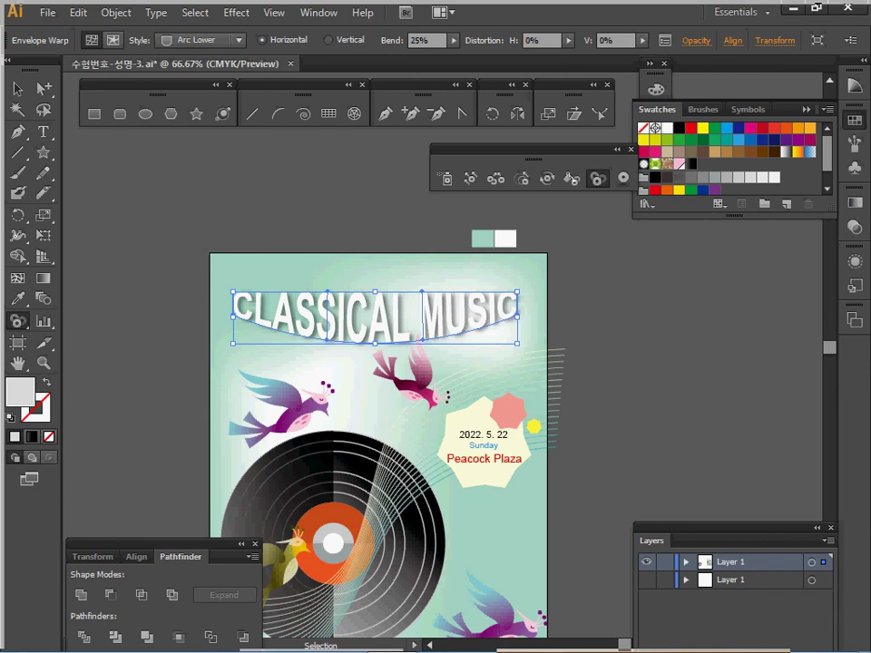
- Create a 210 × 297 mm rectangle covering the poster, starting from the artboard's upper-left corner
left_click(491, 371, "ctrl")
left_click(405, 358, "ctrl+alt")
left_click(406, 358, "ctrl+alt")
left_click(405, 356, "ctrl+alt")
left_click_drag(405, 356, 260, 278)
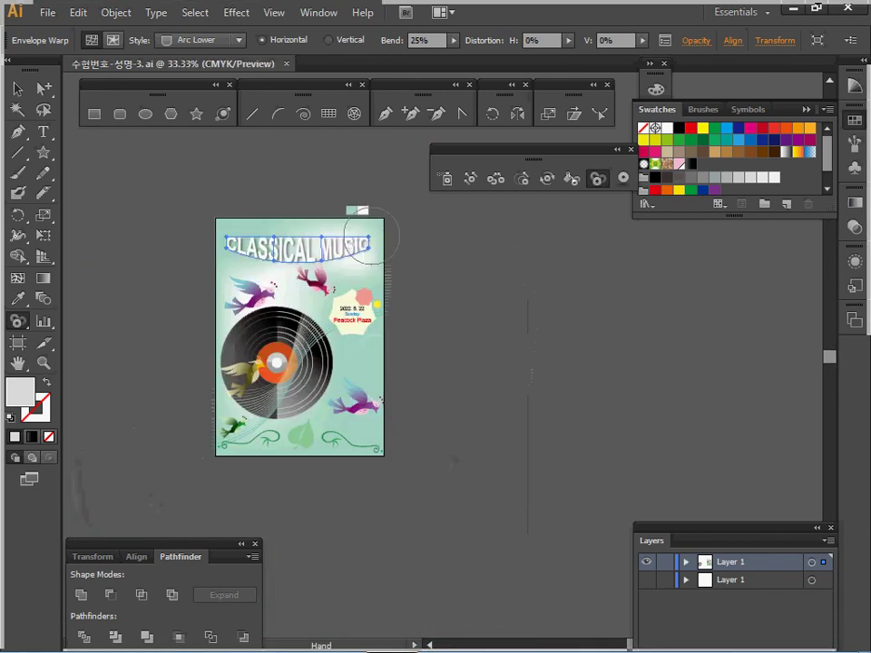
left_click_drag(372, 237, 383, 205)
left_click(94, 113)
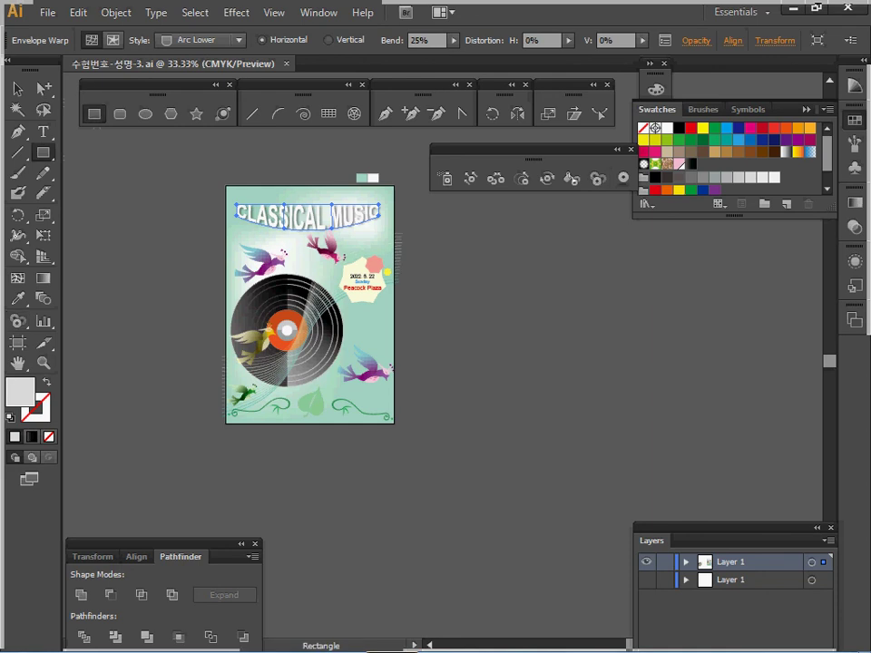
left_click(226, 187)
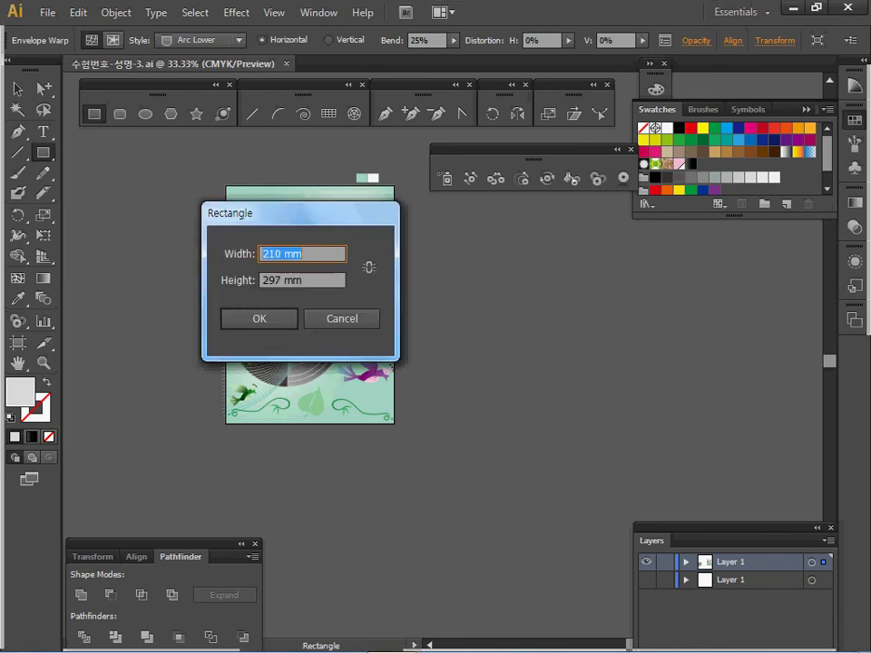
key("Return")
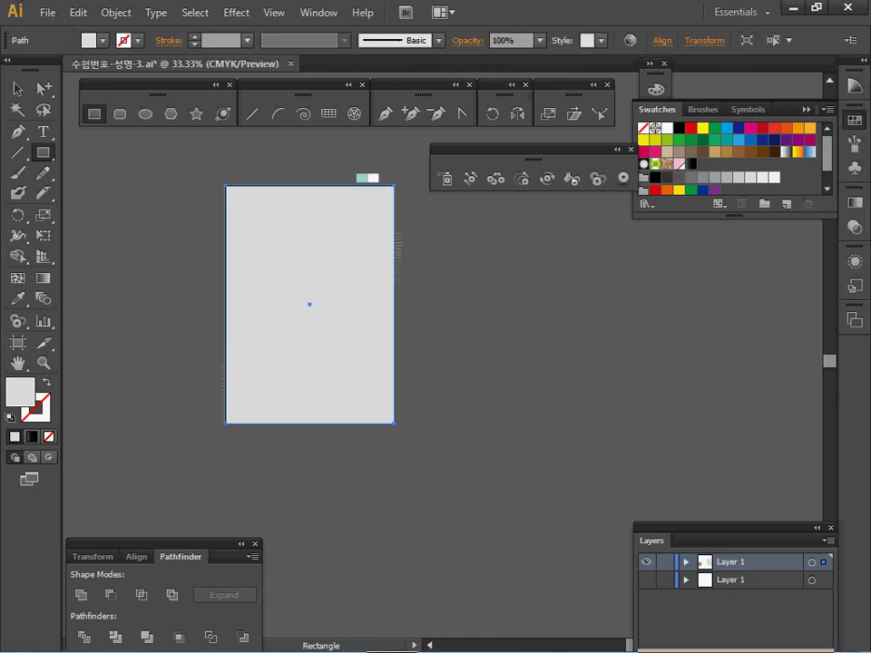
- Select all the artwork and make a clipping mask with the 210 × 297 mm rectangle
key("v")
key("ctrl+a")
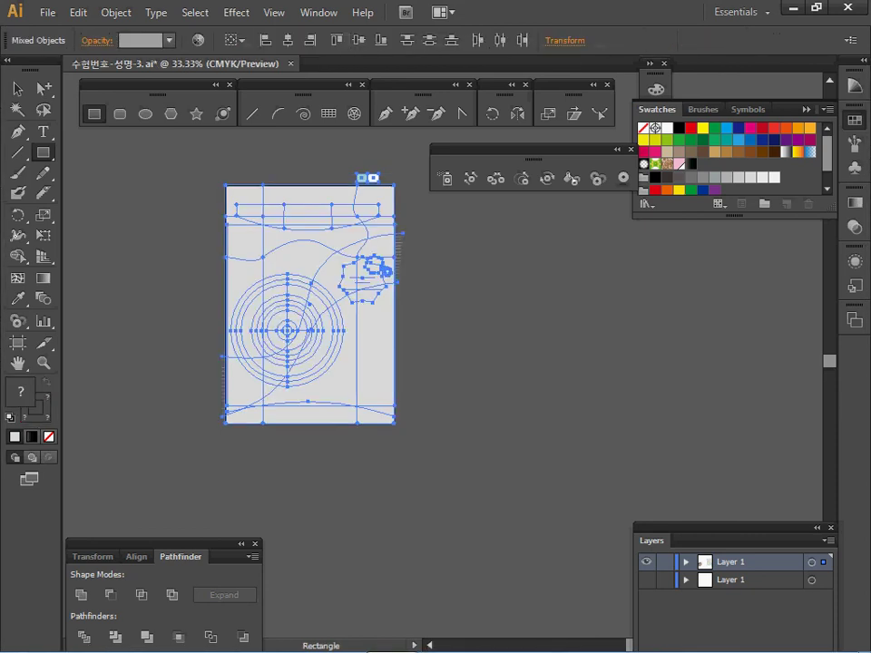
right_click(256, 229)
left_click(349, 326)
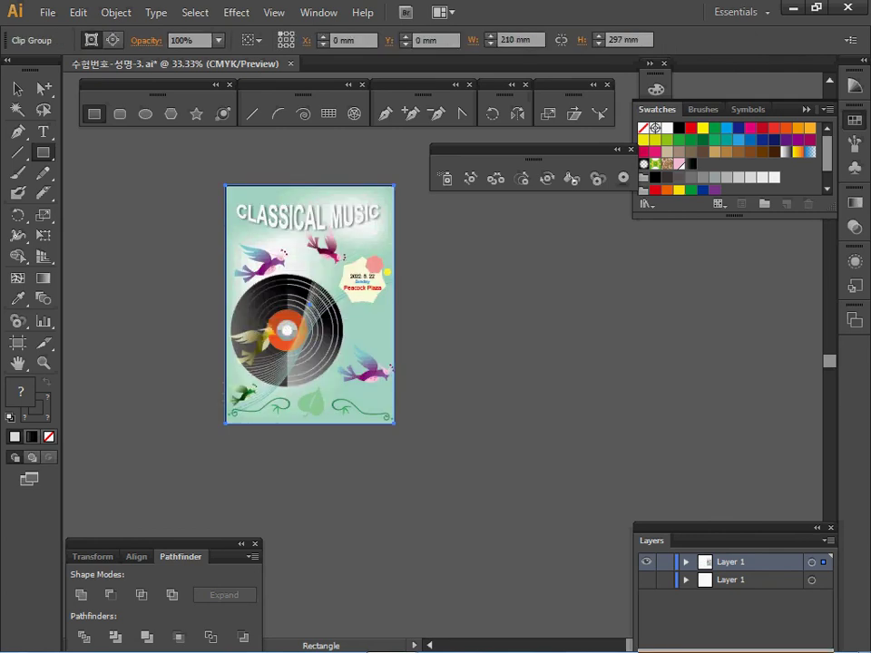
key("v")
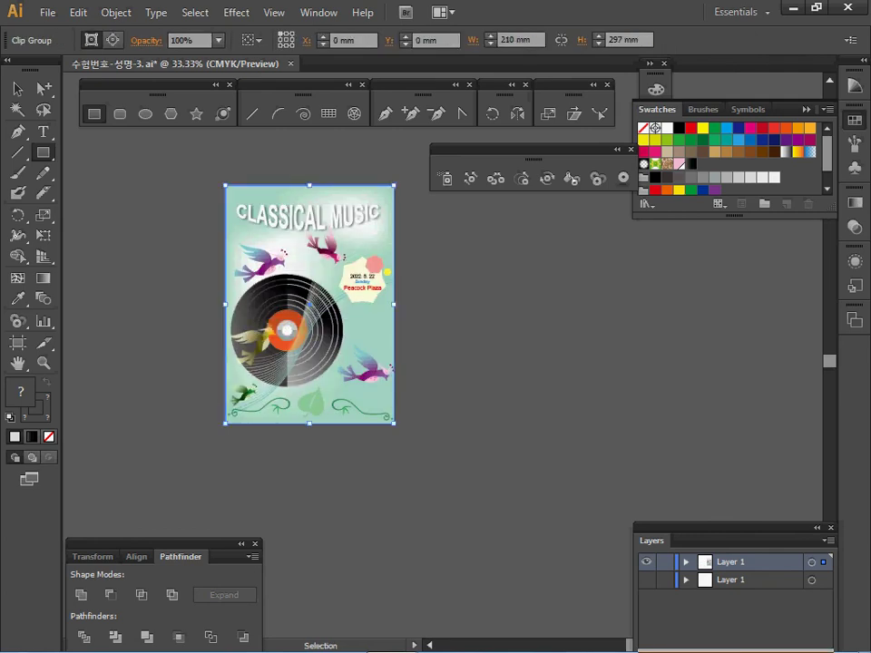